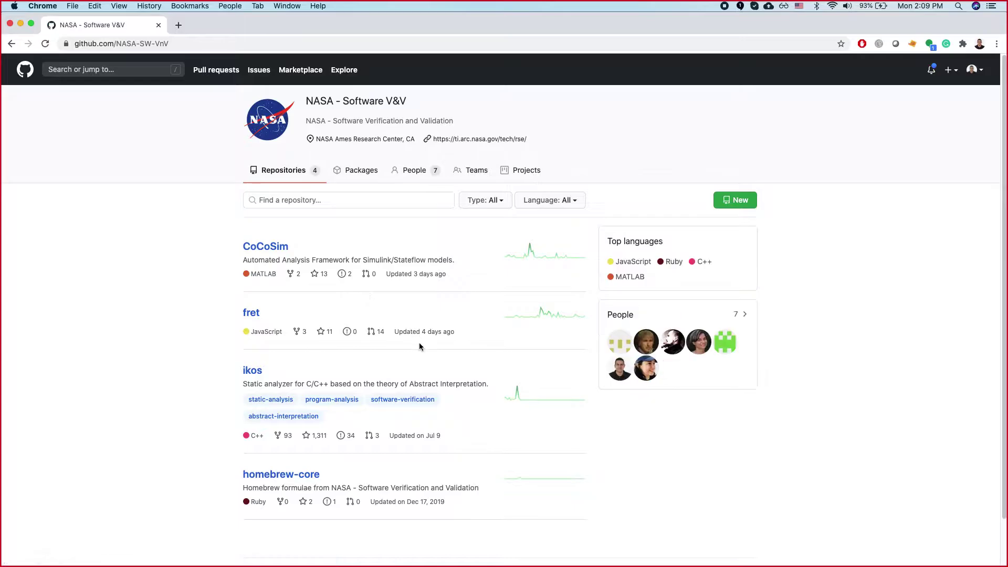
Step: Search Google for "cocosim" in a new tab and open the coco-team.github.io CoCoSim result
{"action": "scroll", "coordinate": [492, 387], "scroll_direction": "up", "scroll_amount": 2}
{"action": "left_click", "coordinate": [178, 26]}
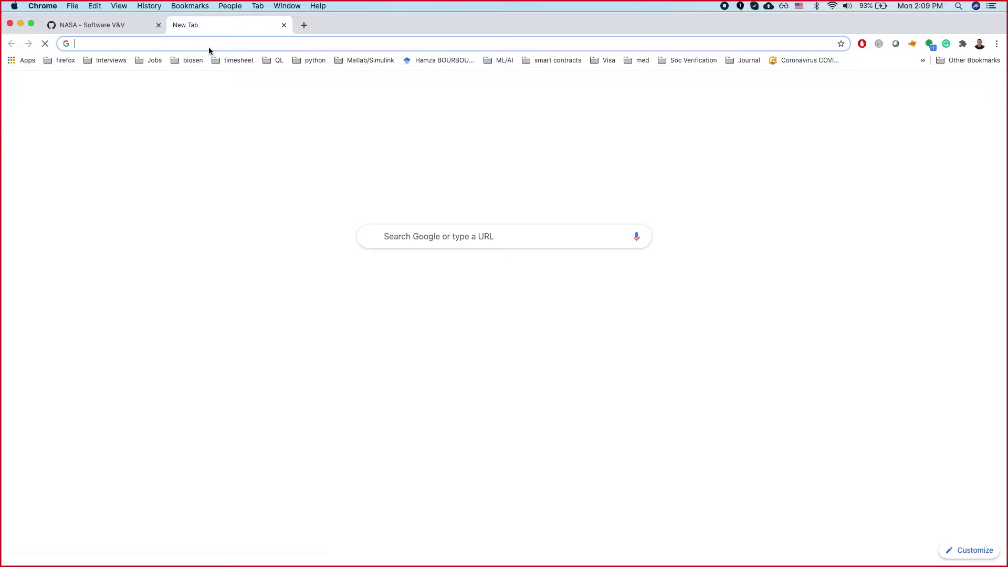
{"action": "type", "text": "cocosim"}
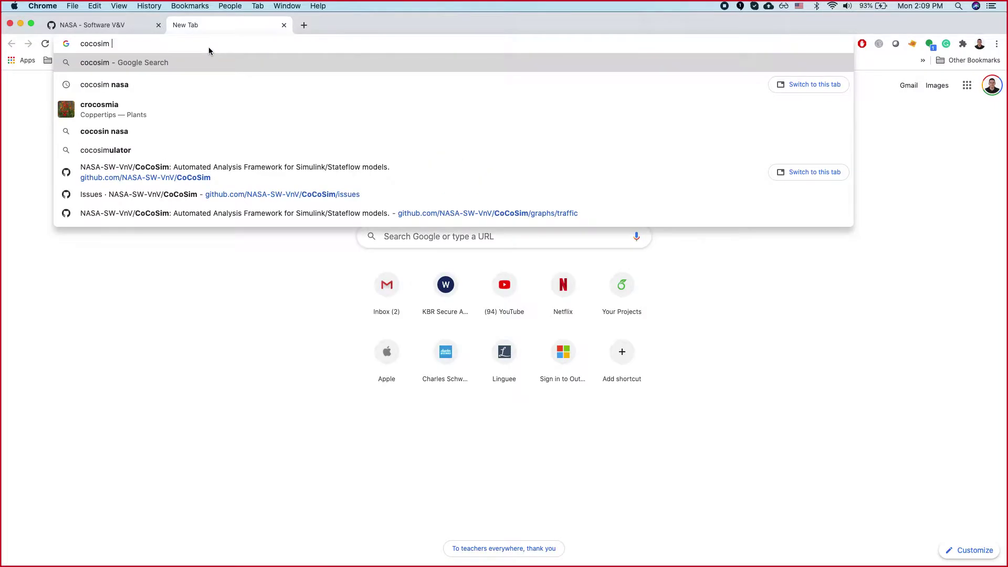
{"action": "key", "text": "Return"}
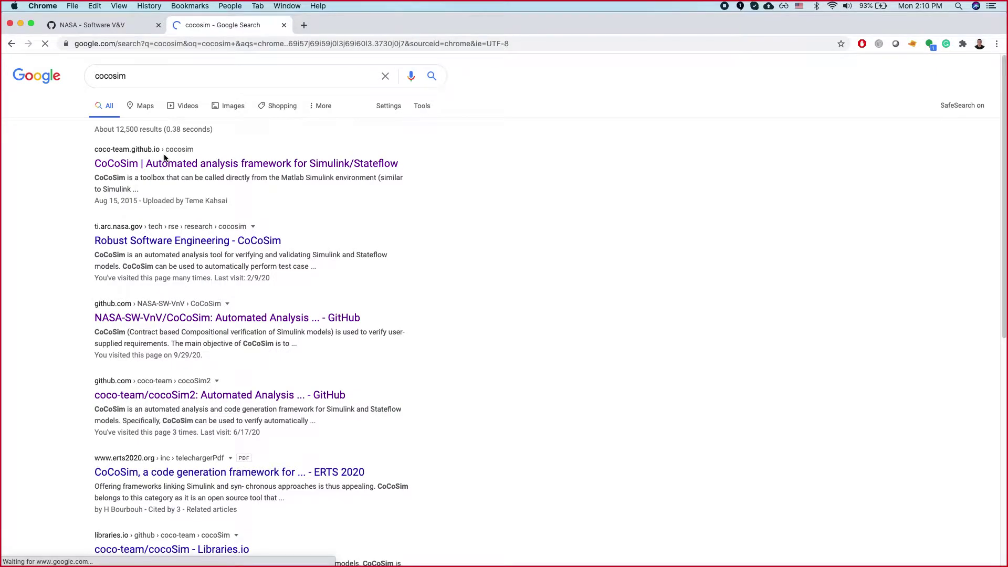
{"action": "left_click", "coordinate": [112, 164]}
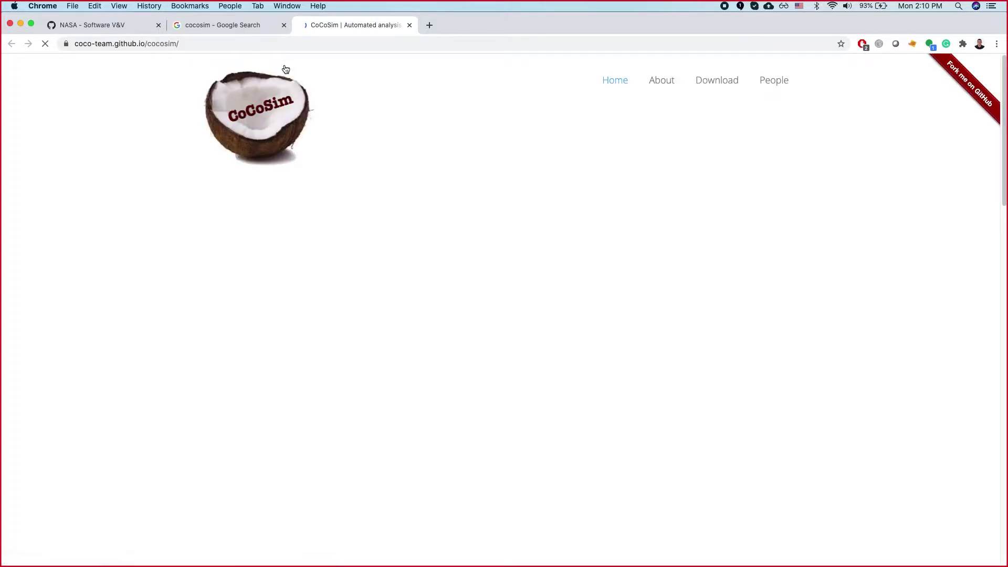
Step: Open the CoCoSim repository from the NASA-SW-VnV GitHub page and close the search results and CoCoSim website tabs
{"action": "left_click", "coordinate": [197, 26]}
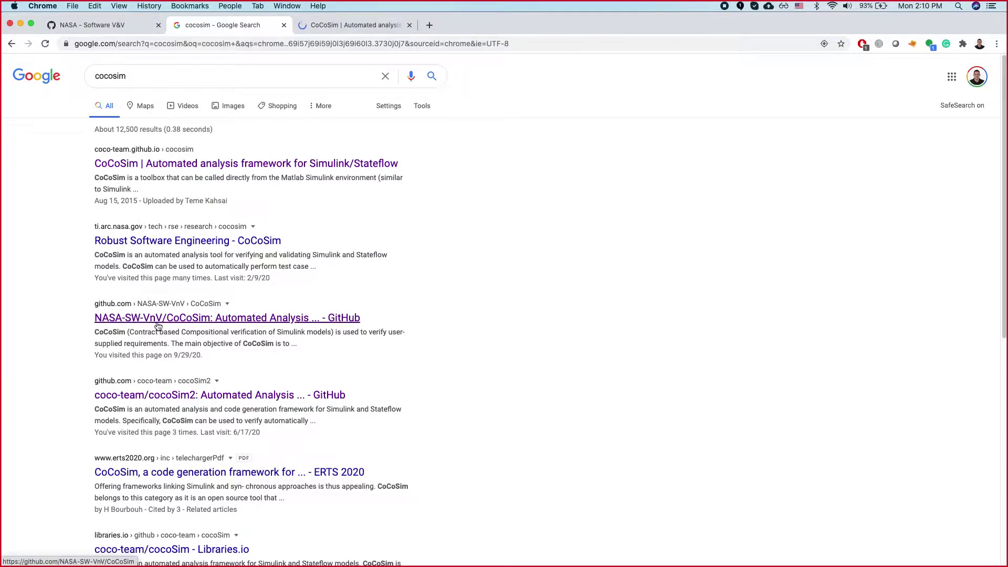
{"action": "left_click", "coordinate": [90, 27]}
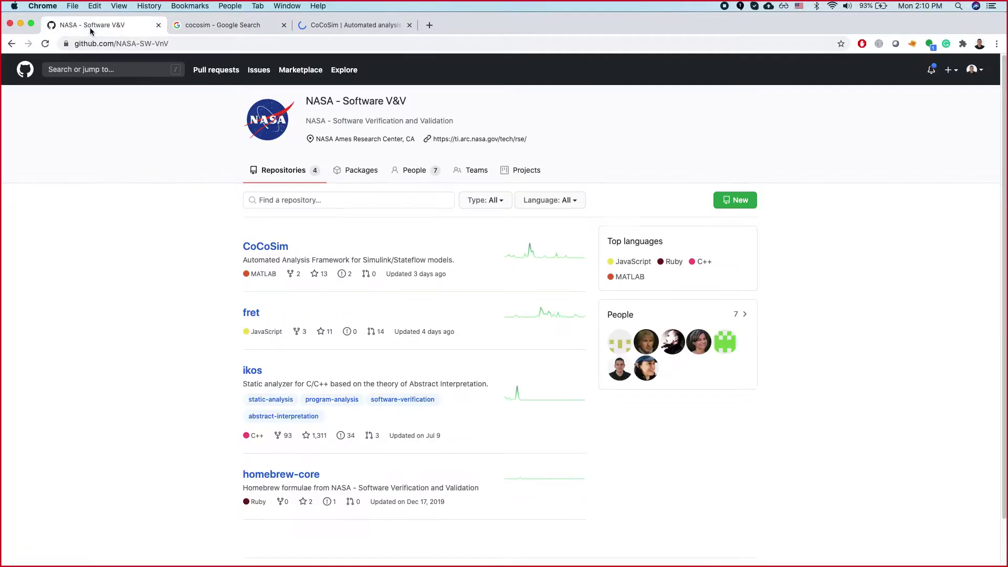
{"action": "left_click", "coordinate": [191, 44]}
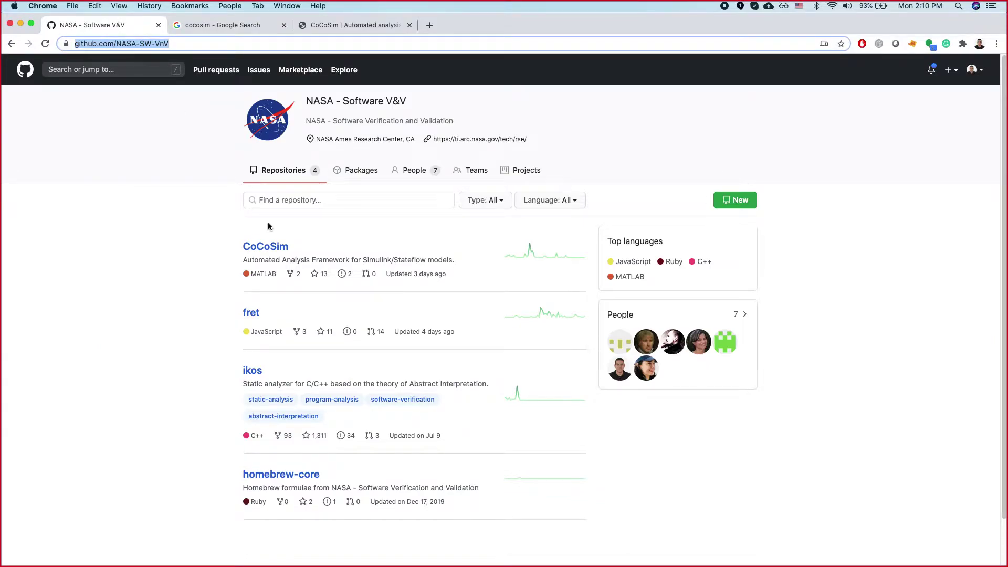
{"action": "left_click", "coordinate": [268, 247]}
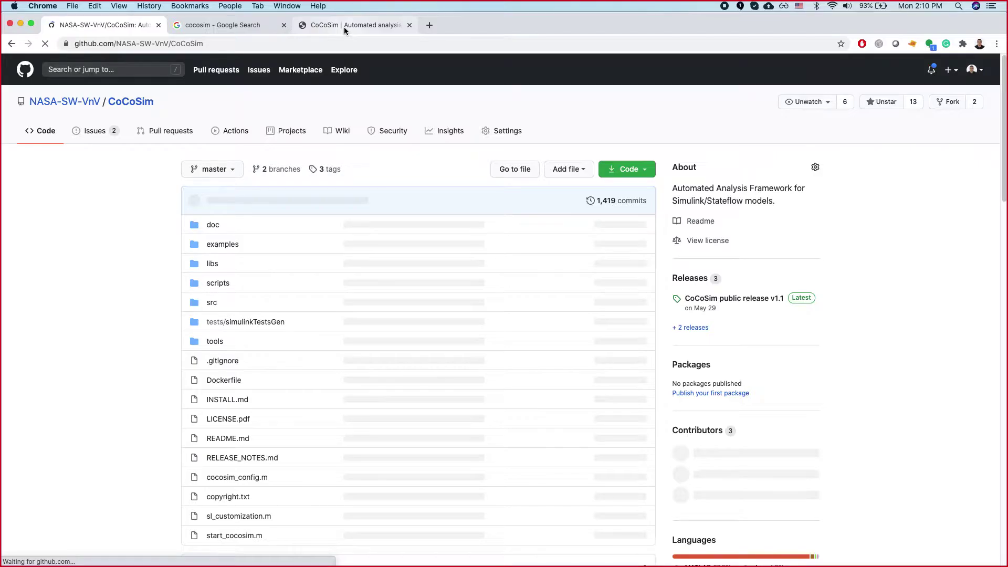
{"action": "middle_click", "coordinate": [345, 27]}
{"action": "middle_click", "coordinate": [243, 25]}
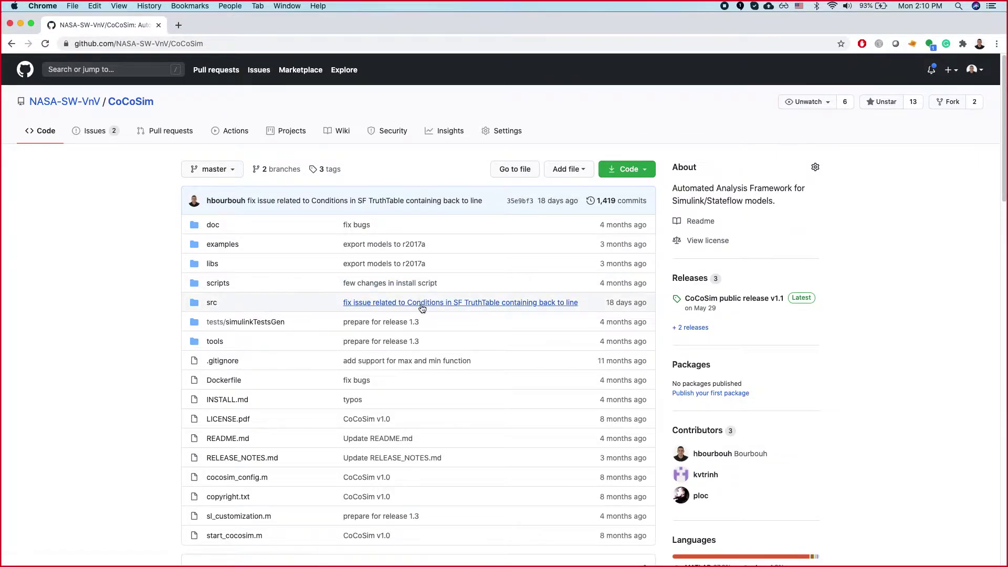
Step: Skim the repository's README, then open its releases and expand the assets of CoCoSim public release v1.2
{"action": "scroll", "coordinate": [420, 303], "scroll_direction": "down", "scroll_amount": 3}
{"action": "scroll", "coordinate": [421, 303], "scroll_direction": "down", "scroll_amount": 7}
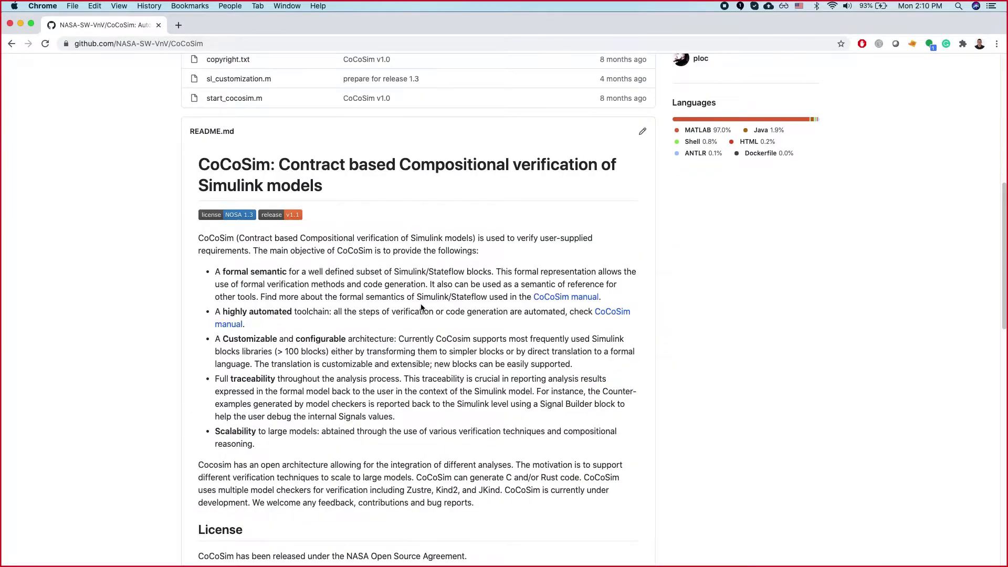
{"action": "scroll", "coordinate": [420, 303], "scroll_direction": "up", "scroll_amount": 10}
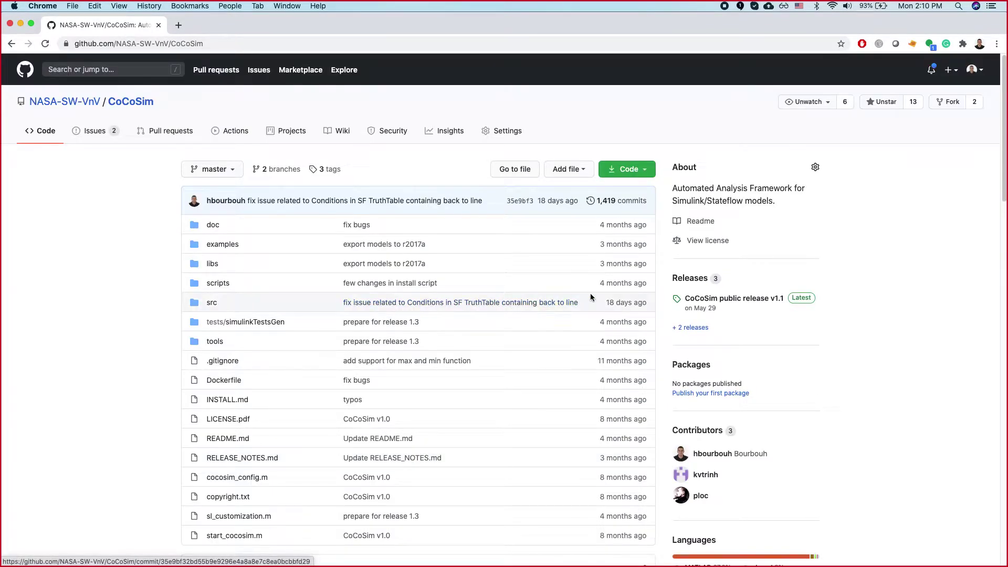
{"action": "left_click", "coordinate": [700, 282]}
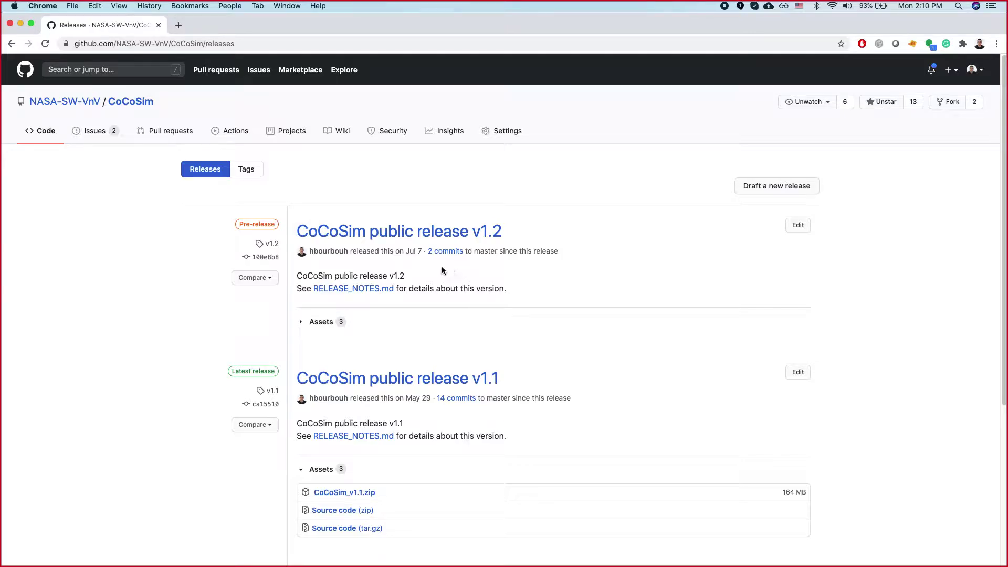
{"action": "left_click", "coordinate": [299, 322]}
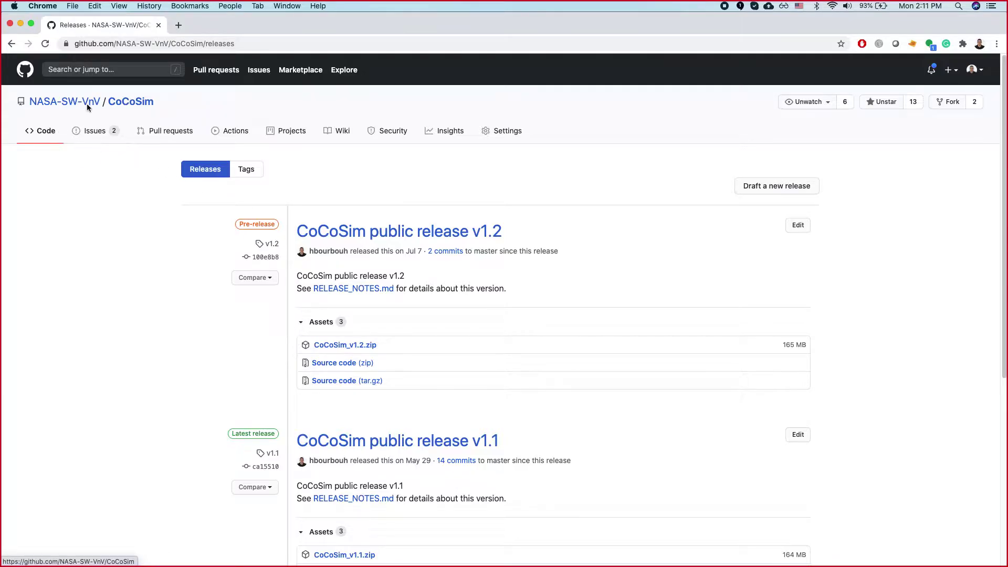
Step: Return to the CoCoSim repository's main page and view its available branches
{"action": "left_click", "coordinate": [124, 108]}
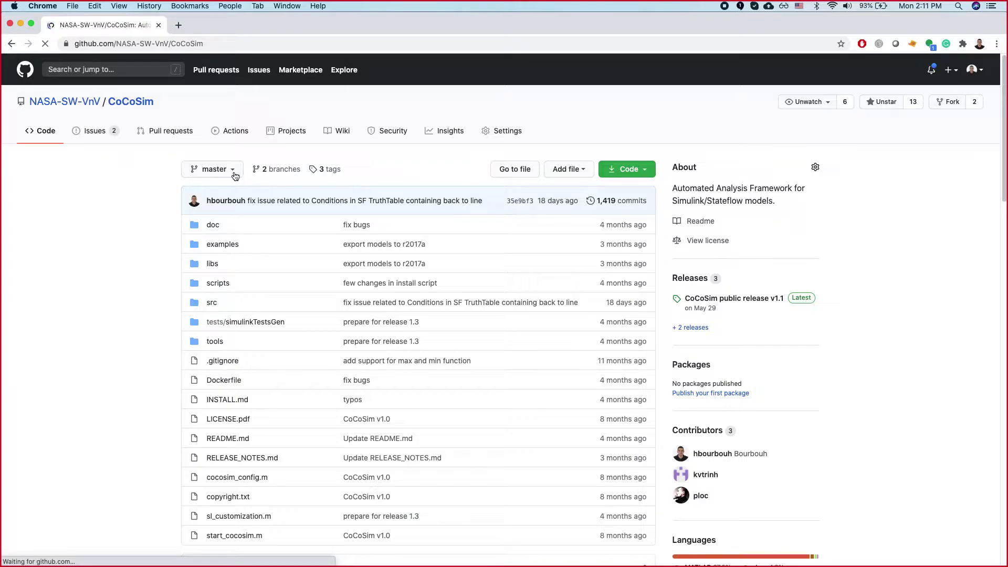
{"action": "left_click", "coordinate": [234, 171]}
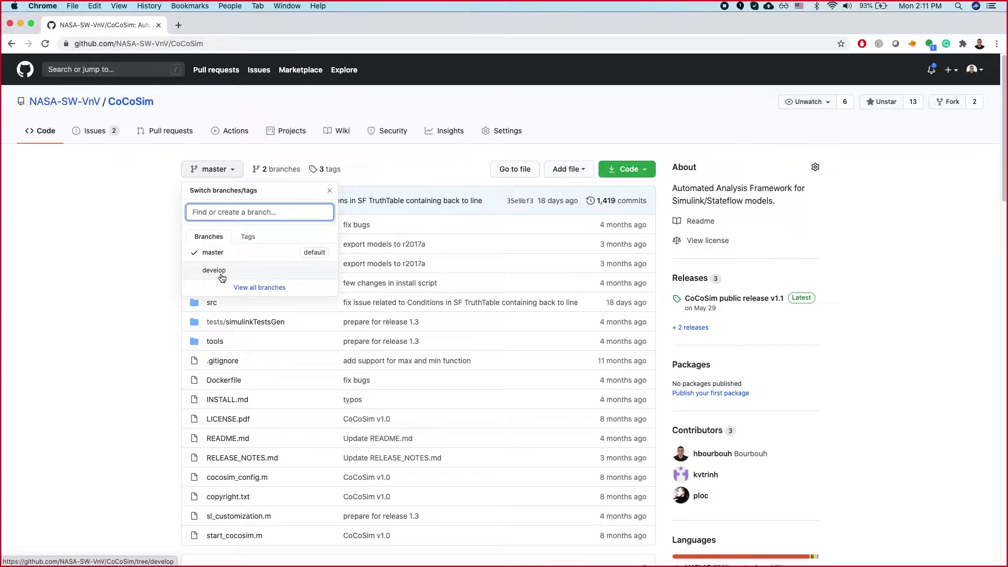
{"action": "left_click", "coordinate": [131, 286]}
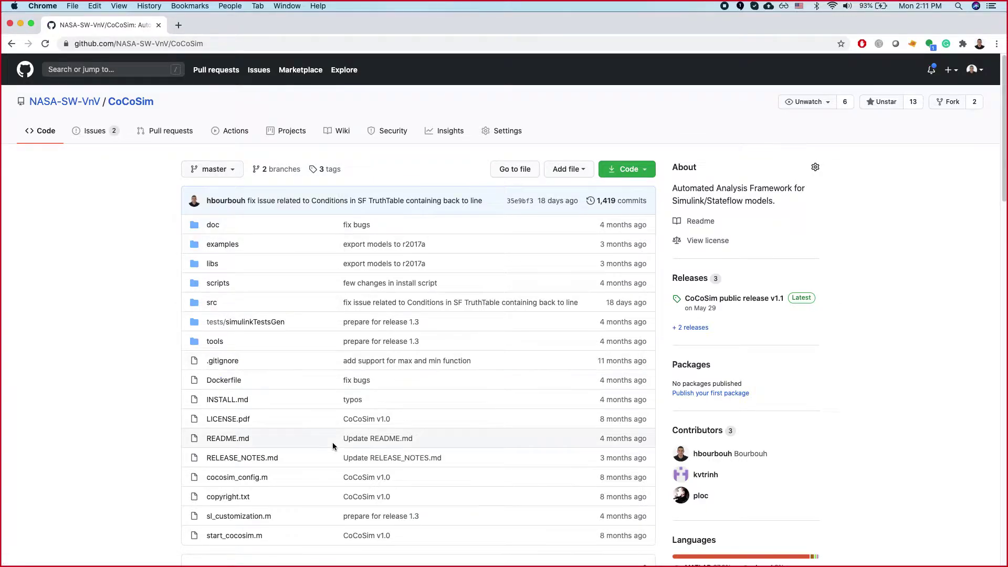
Step: Get the repository's clone URL, switch to a new iTerm2 tab, and create and enter a demo folder inside Documents
{"action": "left_click", "coordinate": [644, 172]}
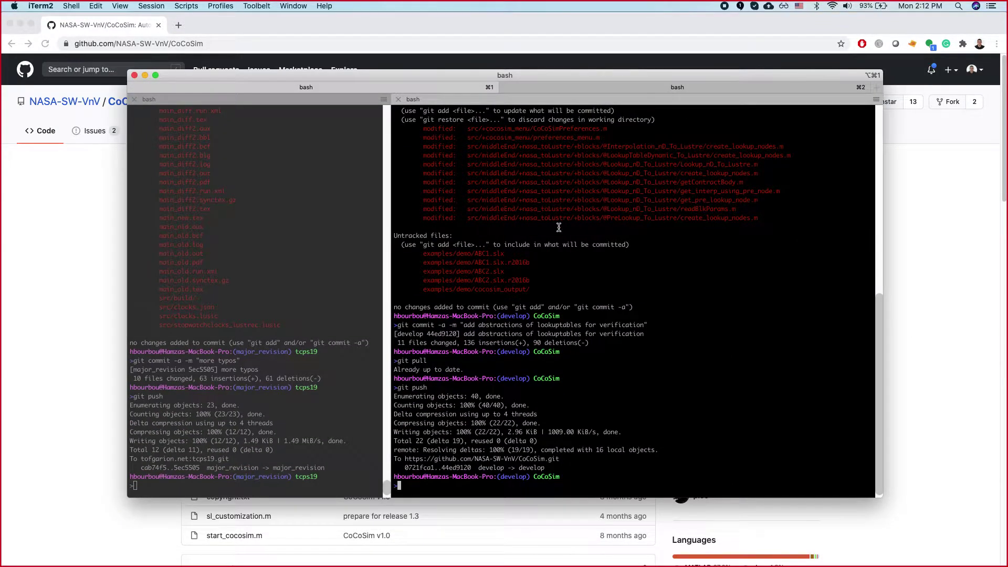
{"action": "key", "text": "super+t"}
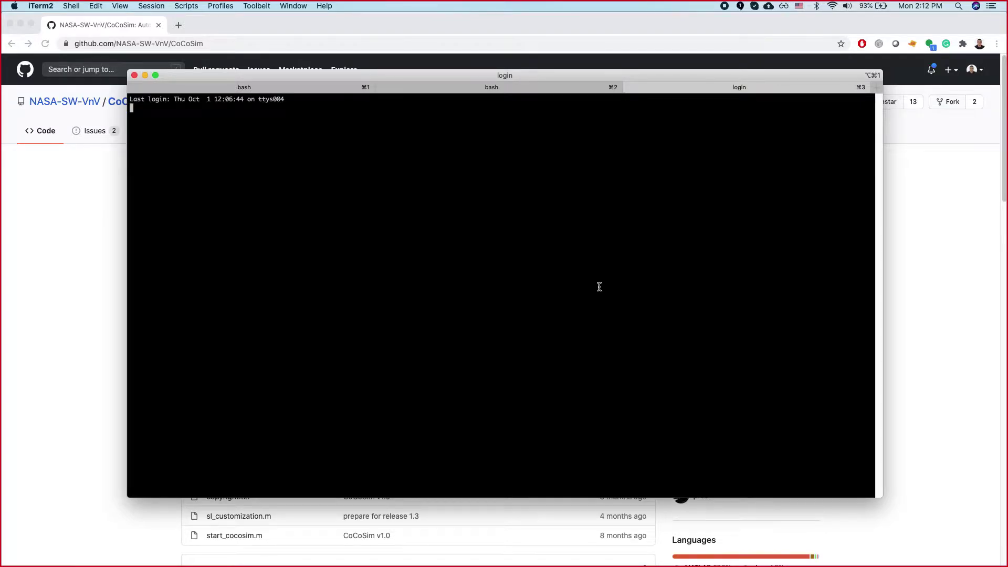
{"action": "type", "text": "cd D"}
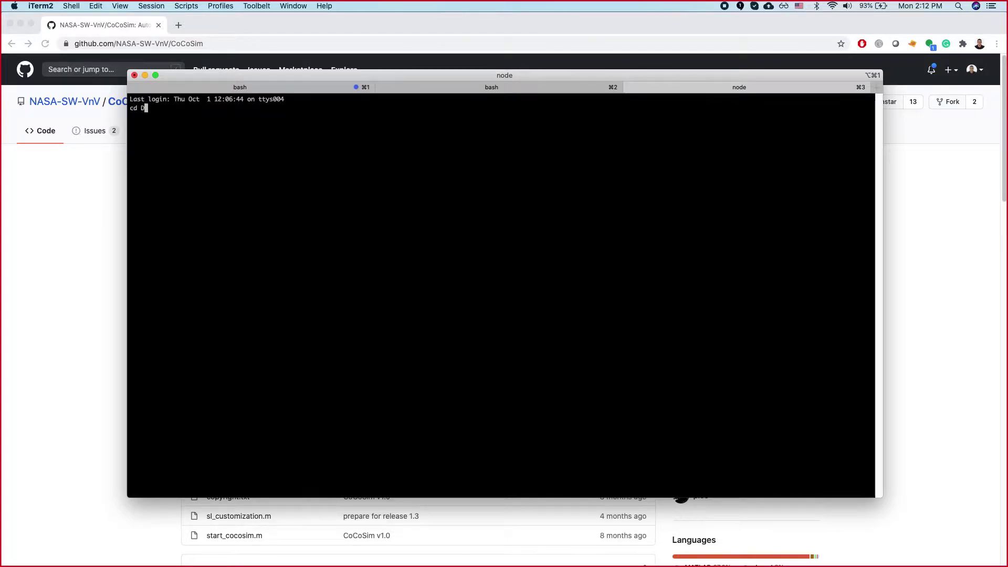
{"action": "type", "text": "ocume"}
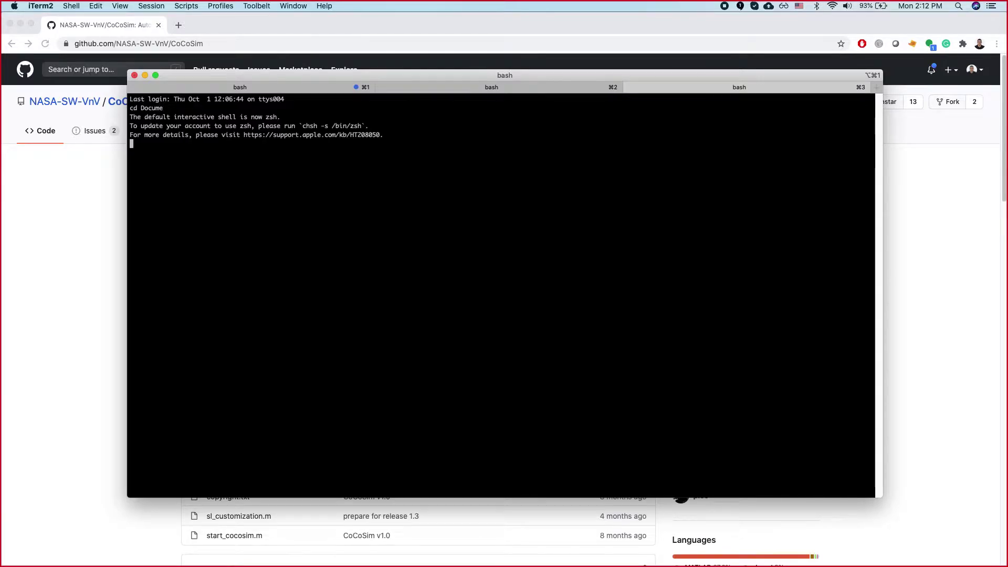
{"action": "key", "text": "Tab"}
{"action": "key", "text": "Return"}
{"action": "type", "text": "mkdir demo"}
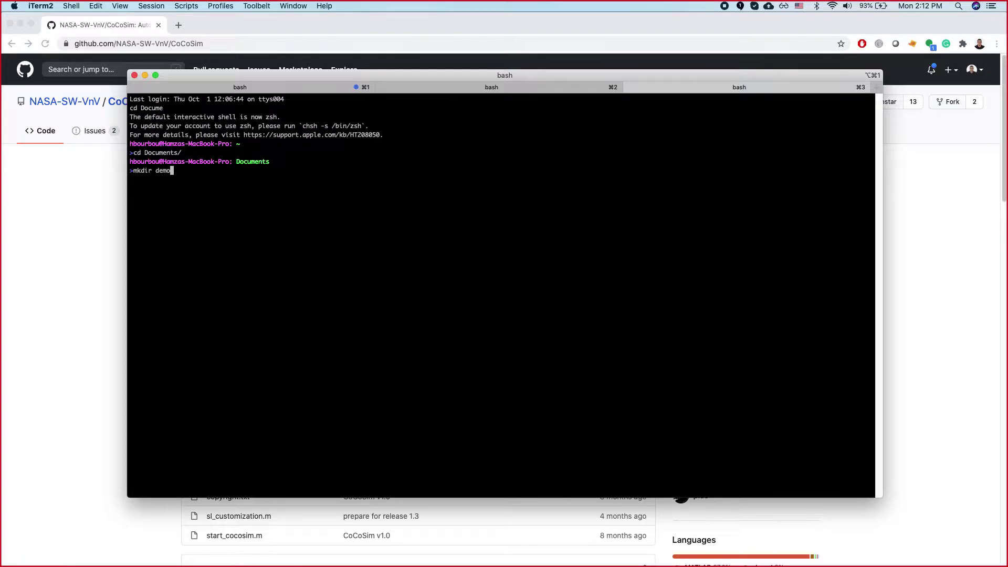
{"action": "type", "text": "; cd demo"}
{"action": "key", "text": "Return"}
{"action": "type", "text": "git clone"}
{"action": "type", "text": "https://github.com/NASA-SW-VnV/CoCoSim.git"}
{"action": "key", "text": "Return"}
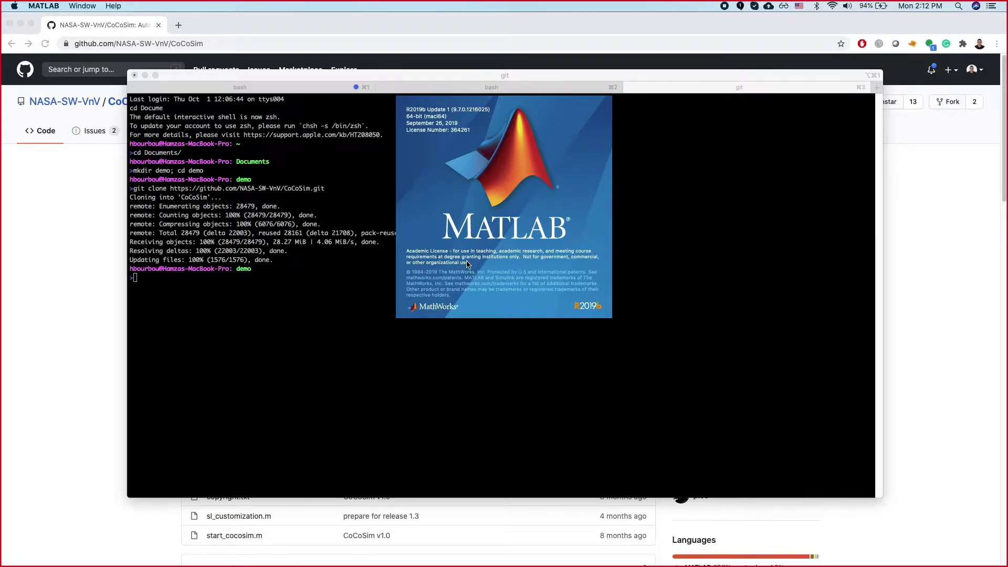
Step: Enter the cloned CoCoSim folder in the terminal and list its contents
{"action": "left_click", "coordinate": [345, 336]}
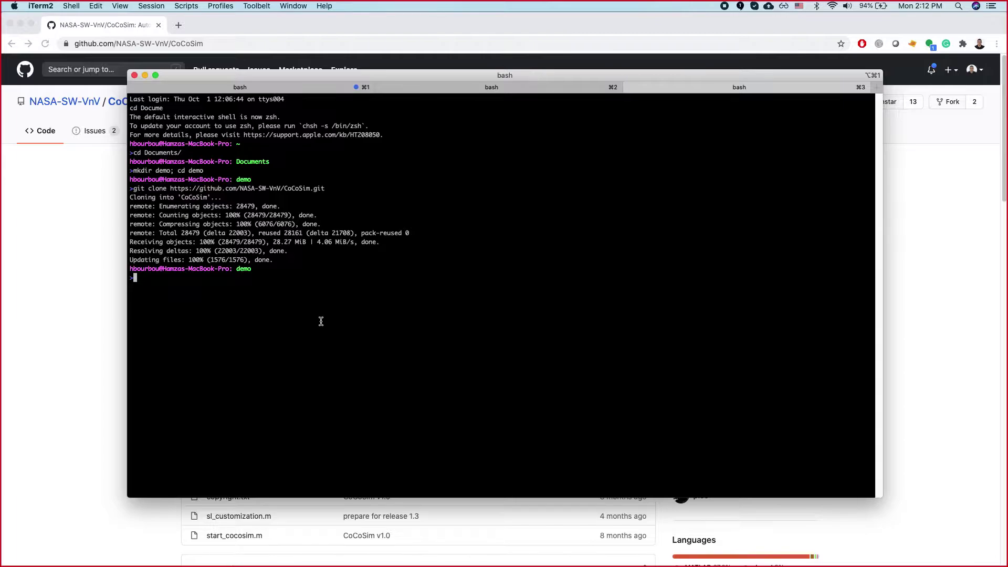
{"action": "type", "text": "cd C"}
{"action": "key", "text": "Tab"}
{"action": "key", "text": "Return"}
{"action": "type", "text": "ls"}
{"action": "key", "text": "Return"}
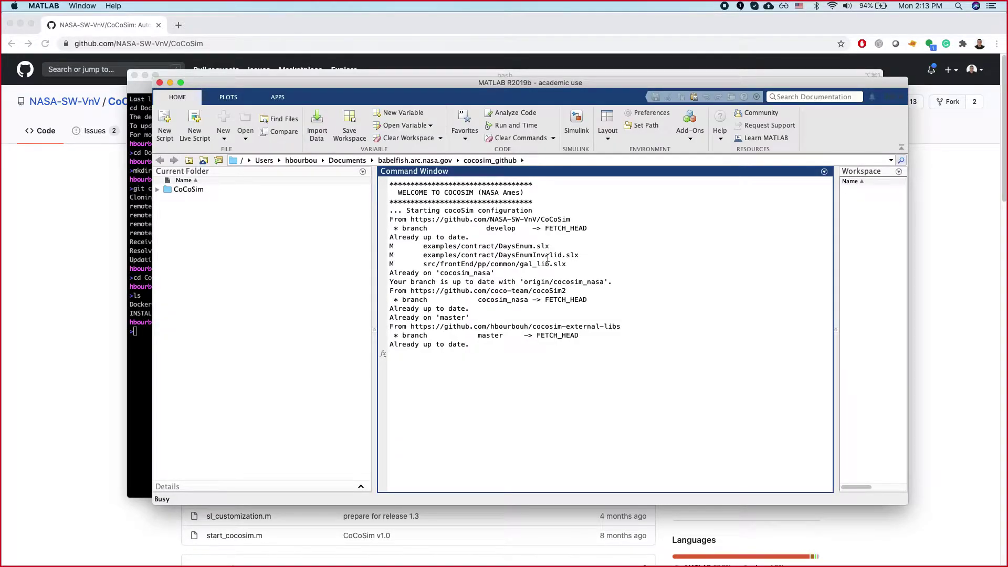
Step: Switch to MATLAB and view the path options of the CoCoSim folder in the current folder
{"action": "right_click", "coordinate": [187, 192]}
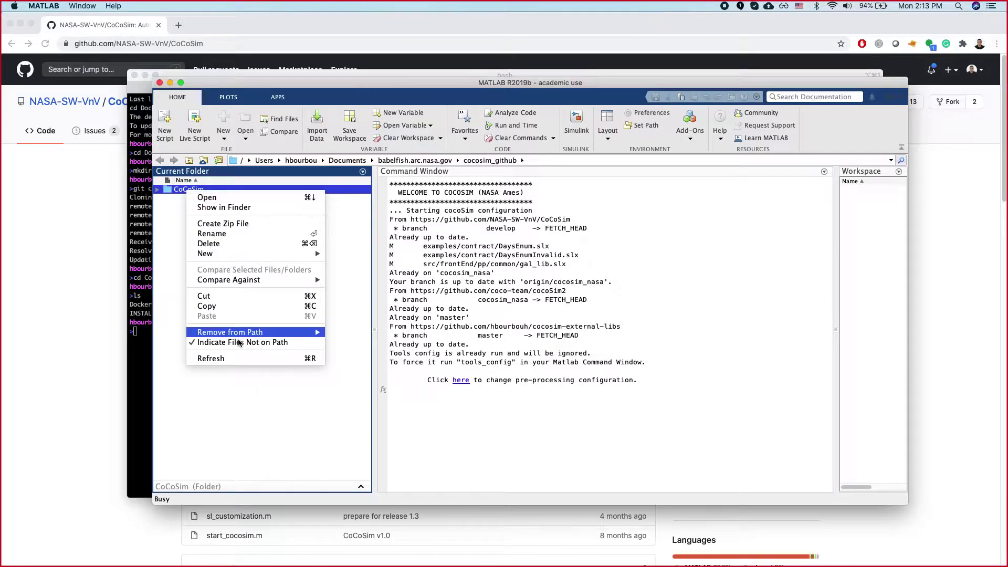
{"action": "mouse_move", "coordinate": [304, 335]}
{"action": "left_click", "coordinate": [354, 342]}
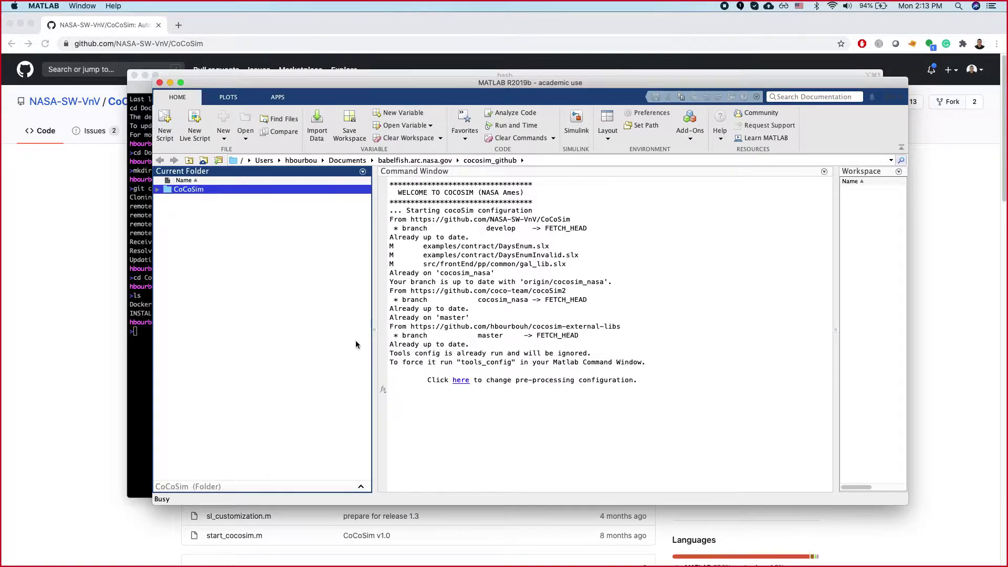
Step: Open the startup script in the editor with the command "open startup"
{"action": "left_click", "coordinate": [531, 247]}
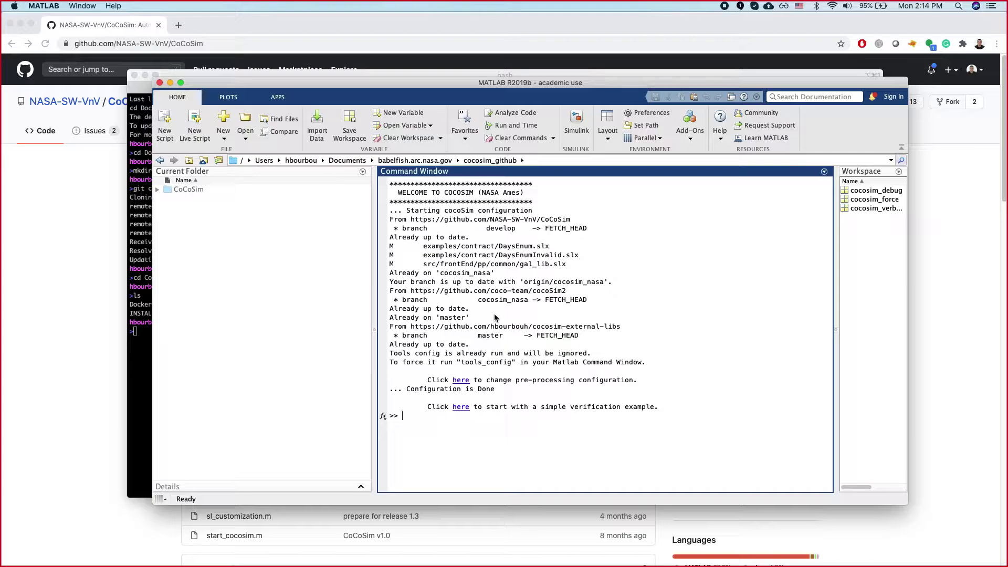
{"action": "type", "text": "open startup"}
{"action": "key", "text": "Return"}
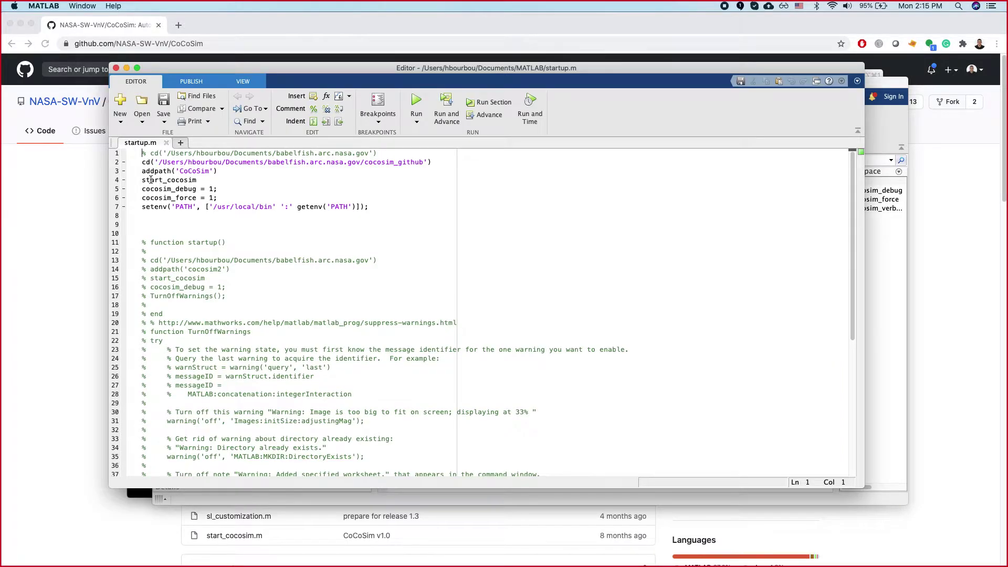
{"action": "left_click", "coordinate": [151, 163]}
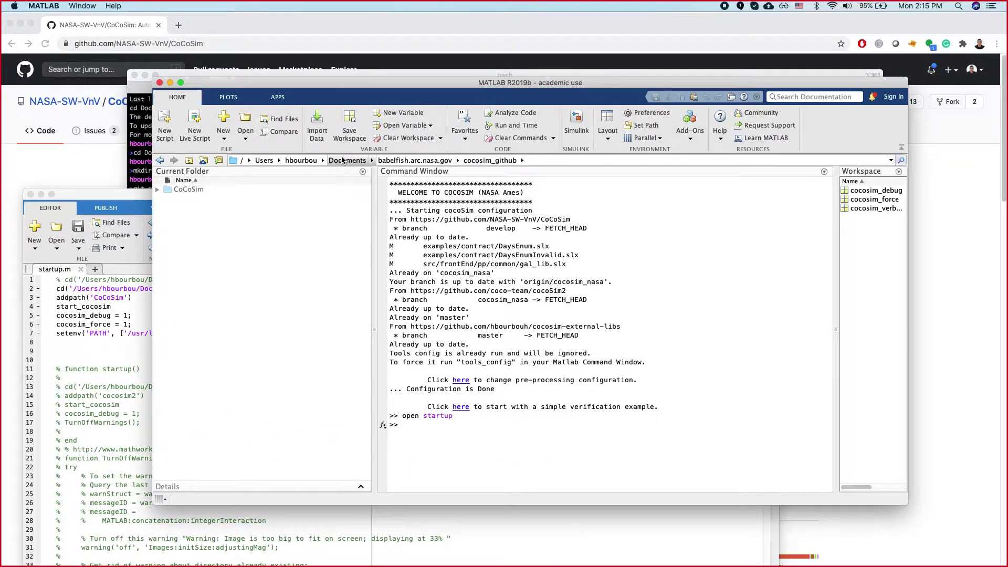
Step: Change the current folder to Documents, expand its MATLAB subfolder, and open startup.m from there
{"action": "left_click", "coordinate": [342, 161]}
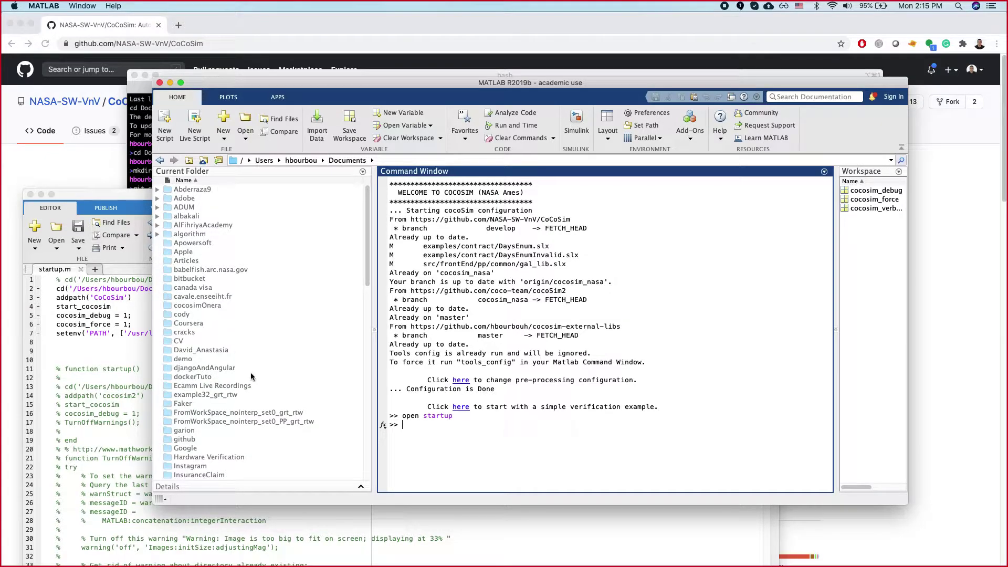
{"action": "scroll", "coordinate": [252, 374], "scroll_direction": "down", "scroll_amount": 5}
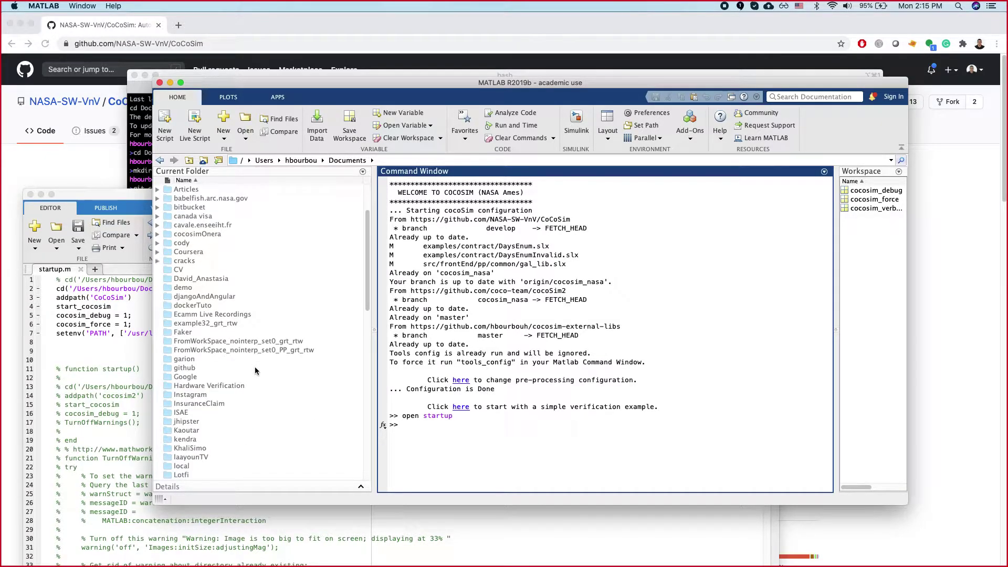
{"action": "scroll", "coordinate": [255, 370], "scroll_direction": "down", "scroll_amount": 6}
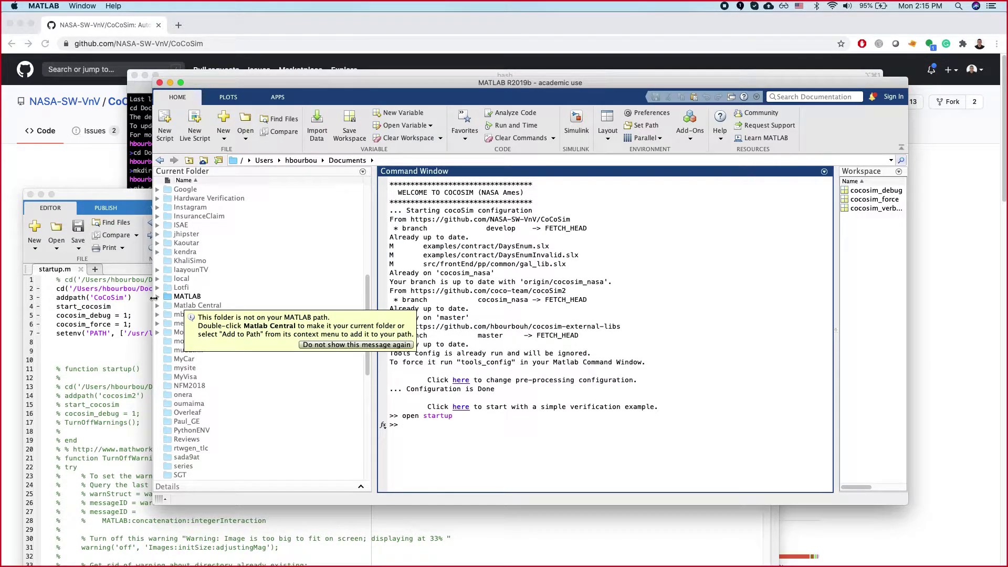
{"action": "left_click", "coordinate": [159, 298]}
{"action": "left_click", "coordinate": [159, 297]}
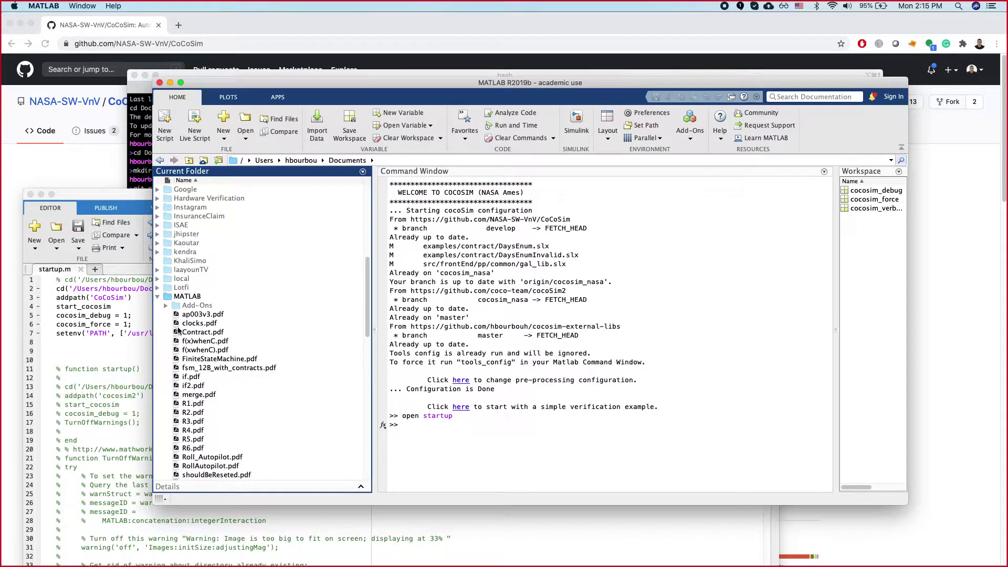
{"action": "scroll", "coordinate": [189, 346], "scroll_direction": "down", "scroll_amount": 5}
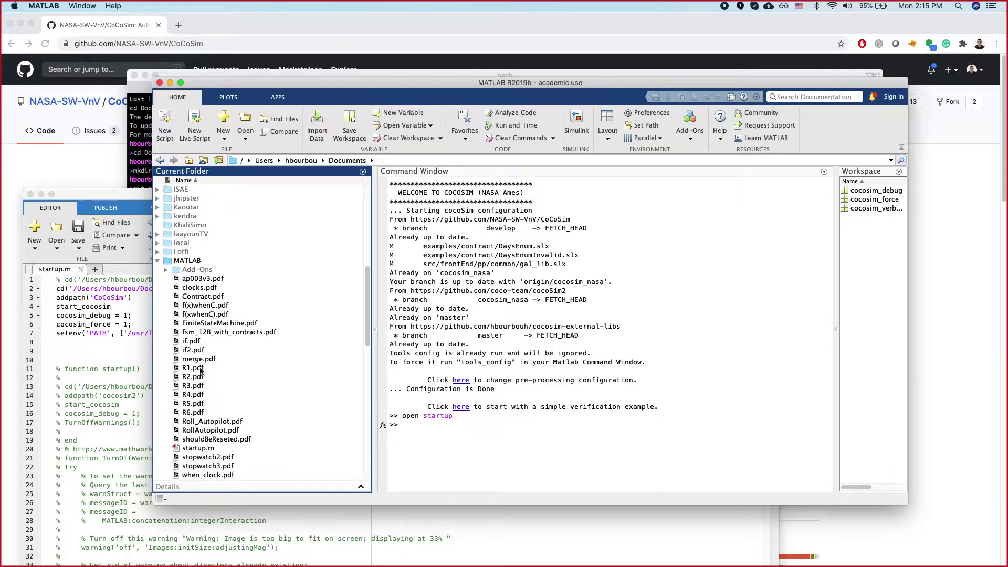
{"action": "double_click", "coordinate": [191, 359]}
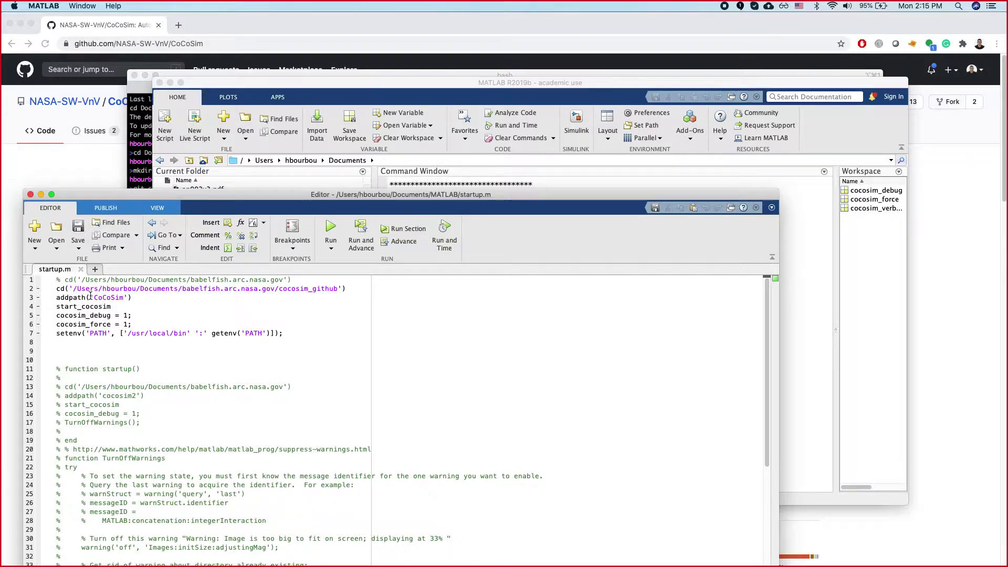
Step: Comment out the cocosim_github cd line, the addpath('CoCoSim') line and the start_cocosim line in startup.m
{"action": "left_click_drag", "start_coordinate": [308, 333], "coordinate": [50, 290]}
{"action": "left_click", "coordinate": [115, 300]}
{"action": "triple_click", "coordinate": [57, 288]}
{"action": "left_click", "coordinate": [65, 297]}
{"action": "left_click", "coordinate": [65, 288]}
{"action": "key", "text": "super+slash"}
{"action": "key", "text": "Down"}
{"action": "key", "text": "super+slash"}
{"action": "key", "text": "Down"}
{"action": "key", "text": "super+slash"}
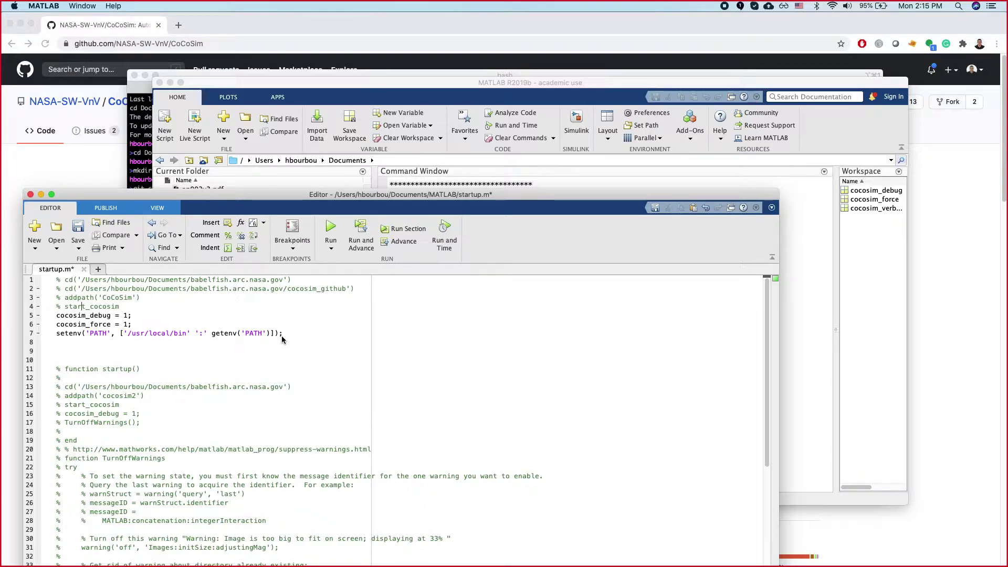
Step: Examine the setenv line in startup.m, especially the '/usr/local/bin' folder it adds to PATH and the getenv('PATH') part
{"action": "left_click", "coordinate": [70, 345]}
{"action": "triple_click", "coordinate": [51, 335]}
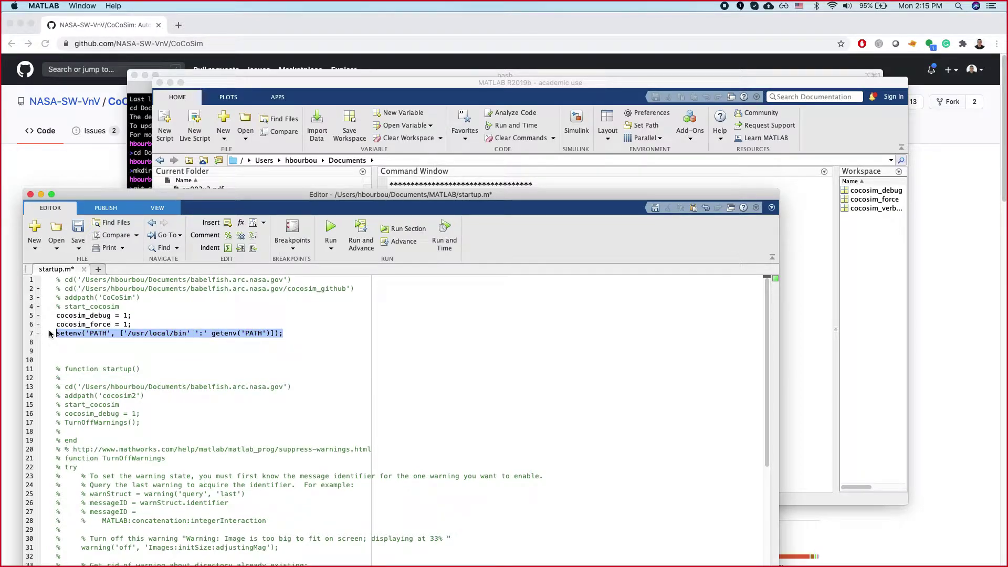
{"action": "left_click", "coordinate": [199, 326]}
{"action": "left_click_drag", "start_coordinate": [190, 333], "coordinate": [123, 336]}
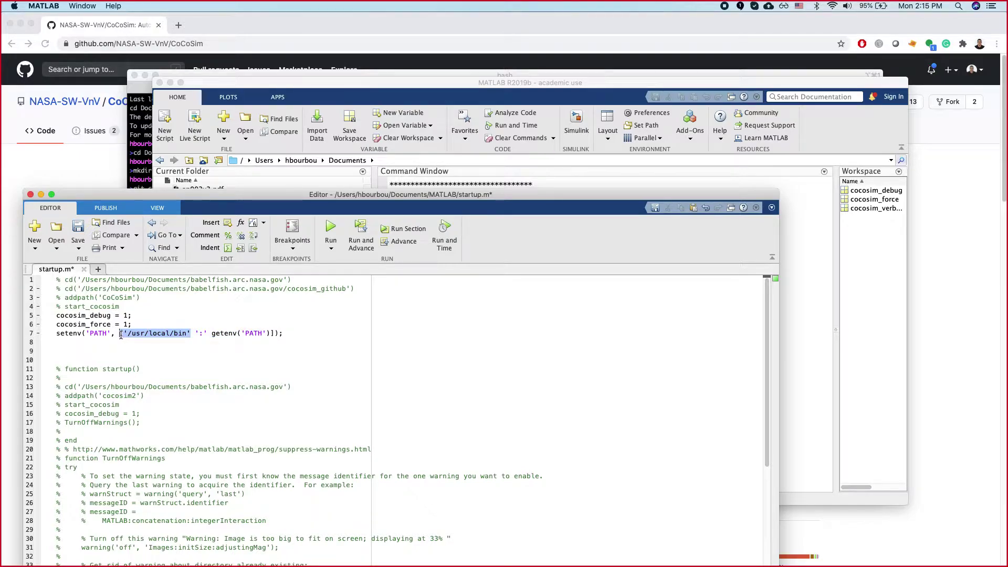
{"action": "left_click", "coordinate": [322, 335]}
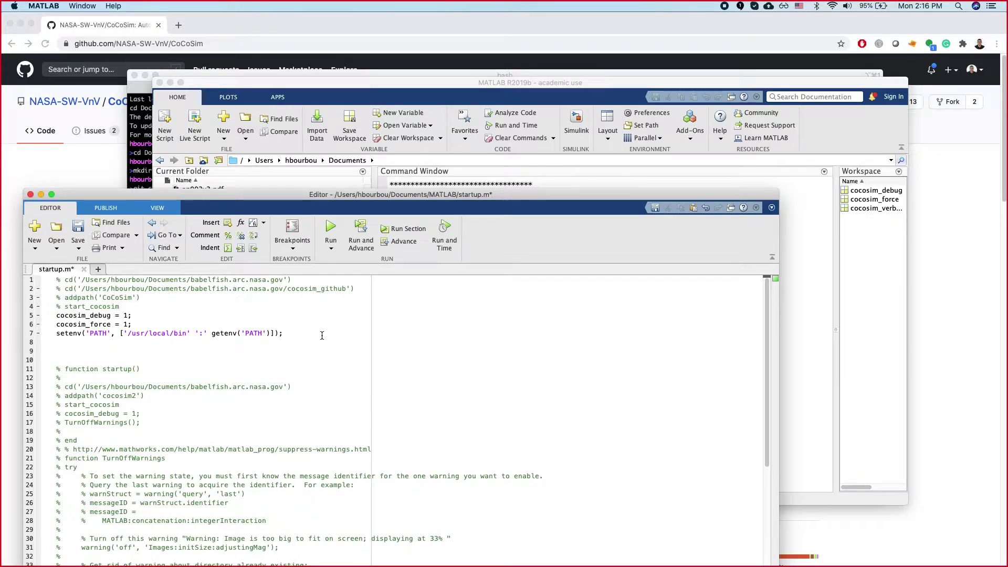
{"action": "left_click", "coordinate": [39, 336]}
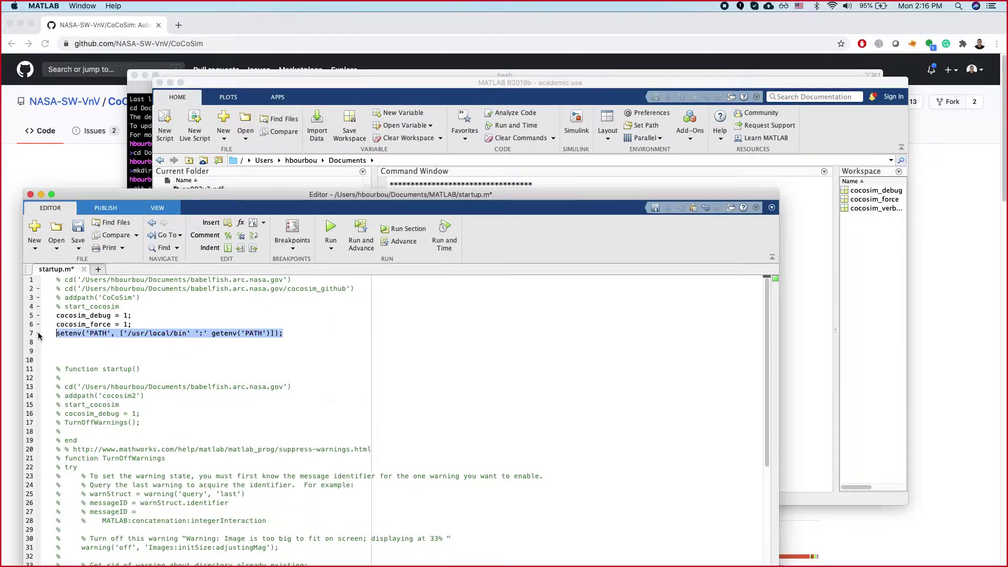
{"action": "key", "text": "Right"}
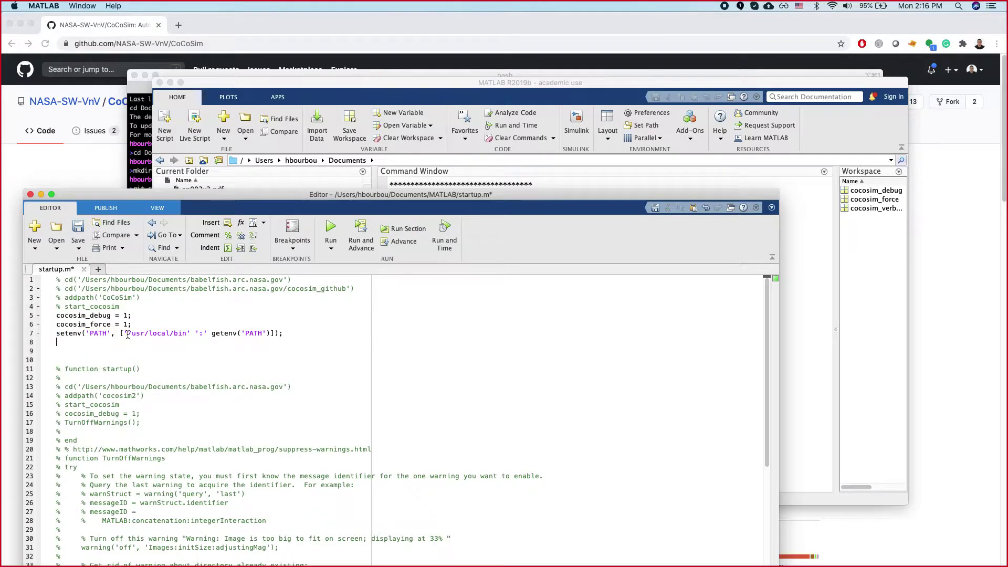
{"action": "left_click_drag", "start_coordinate": [120, 334], "coordinate": [212, 334]}
{"action": "left_click", "coordinate": [272, 333]}
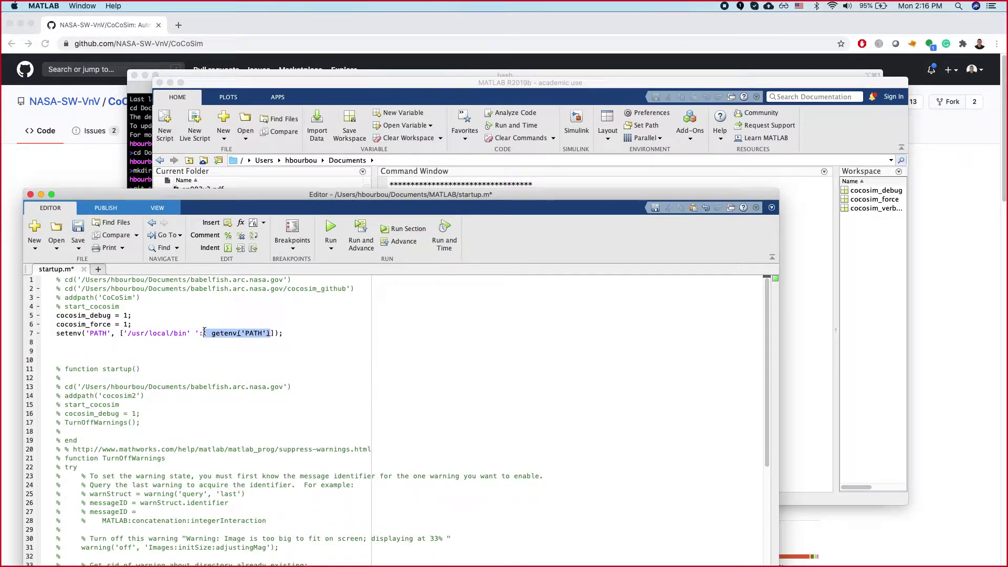
{"action": "left_click", "coordinate": [135, 333]}
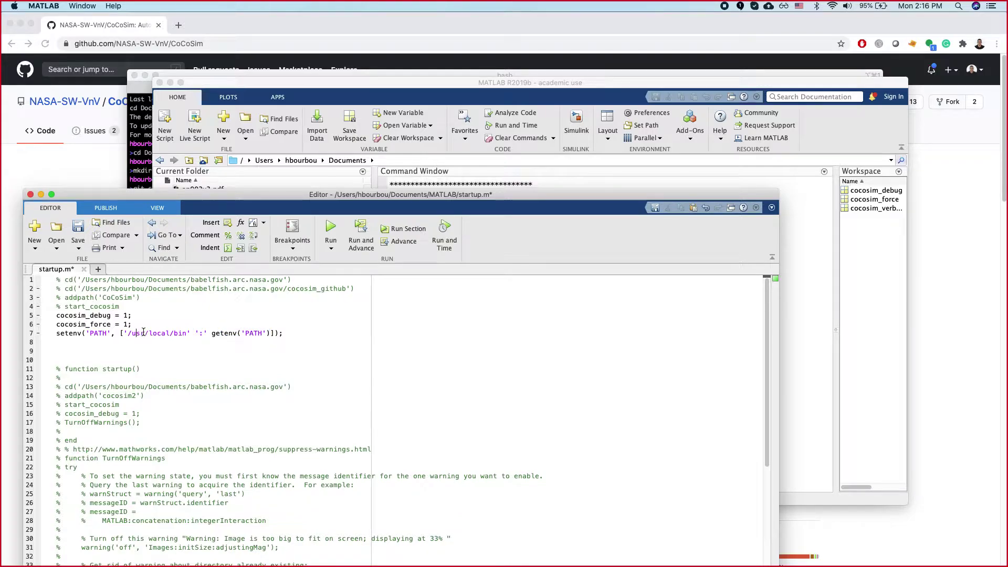
{"action": "left_click_drag", "start_coordinate": [190, 333], "coordinate": [128, 334]}
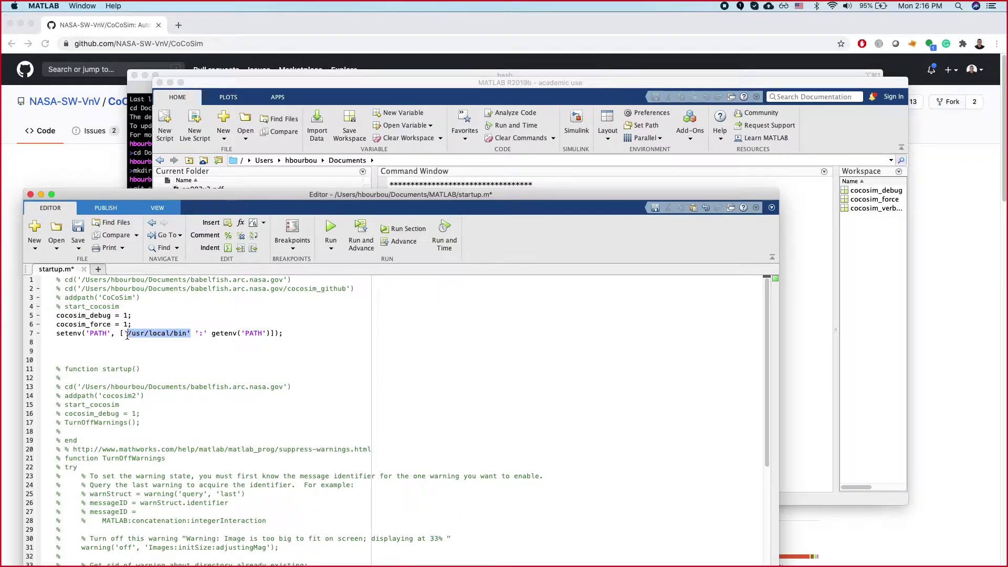
Step: Move the editor window up for a fuller view and comment out the setenv PATH line in startup.m
{"action": "left_click_drag", "start_coordinate": [180, 194], "coordinate": [237, 54]}
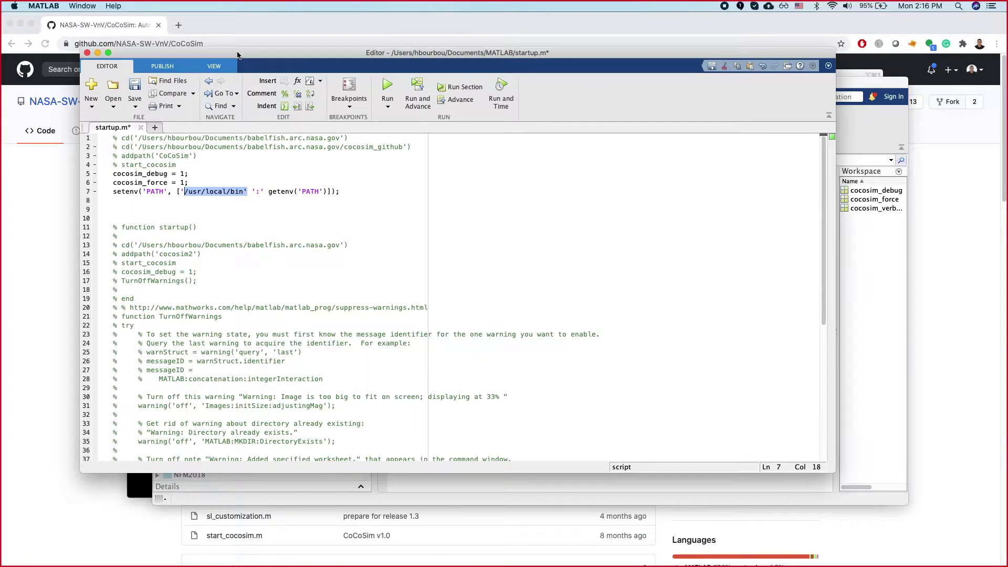
{"action": "left_click", "coordinate": [335, 190]}
{"action": "left_click", "coordinate": [356, 190]}
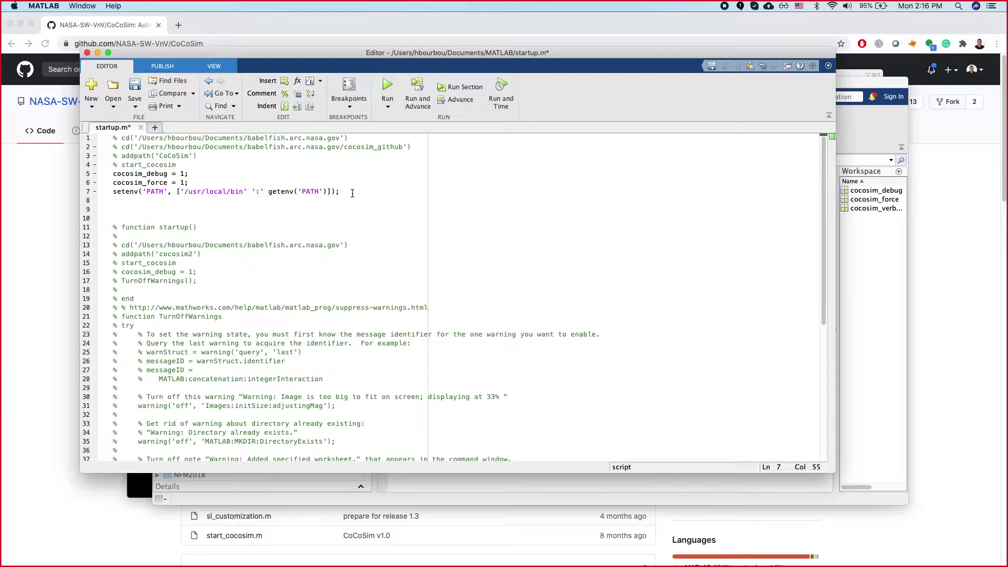
{"action": "key", "text": "super+slash"}
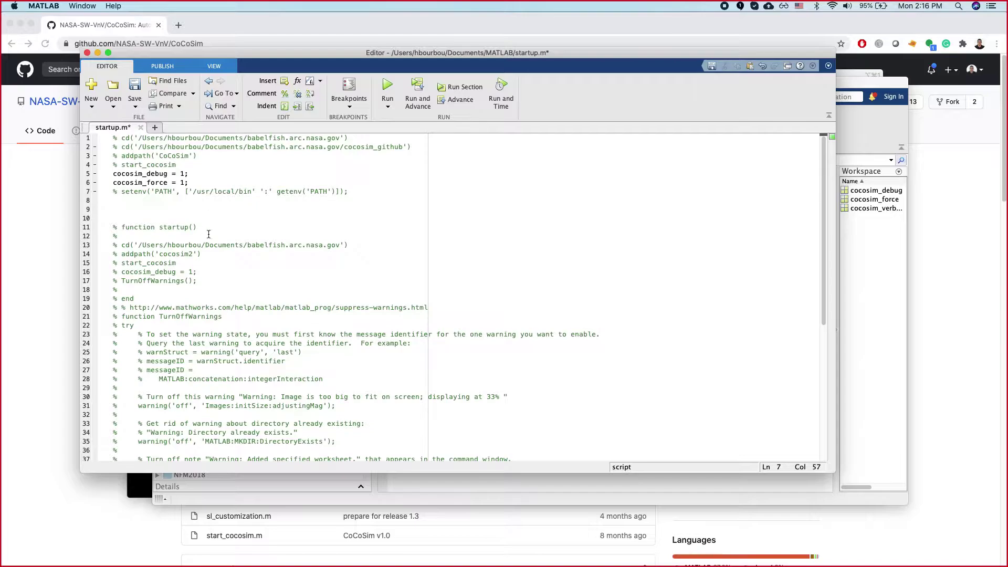
Step: Rename the variable cocosim_force to forceCodGen in startup.m, save the script and close the editor
{"action": "left_click", "coordinate": [203, 174]}
{"action": "left_click", "coordinate": [147, 174]}
{"action": "double_click", "coordinate": [147, 182]}
{"action": "type", "text": "forceCodGen"}
{"action": "key", "text": "super+s"}
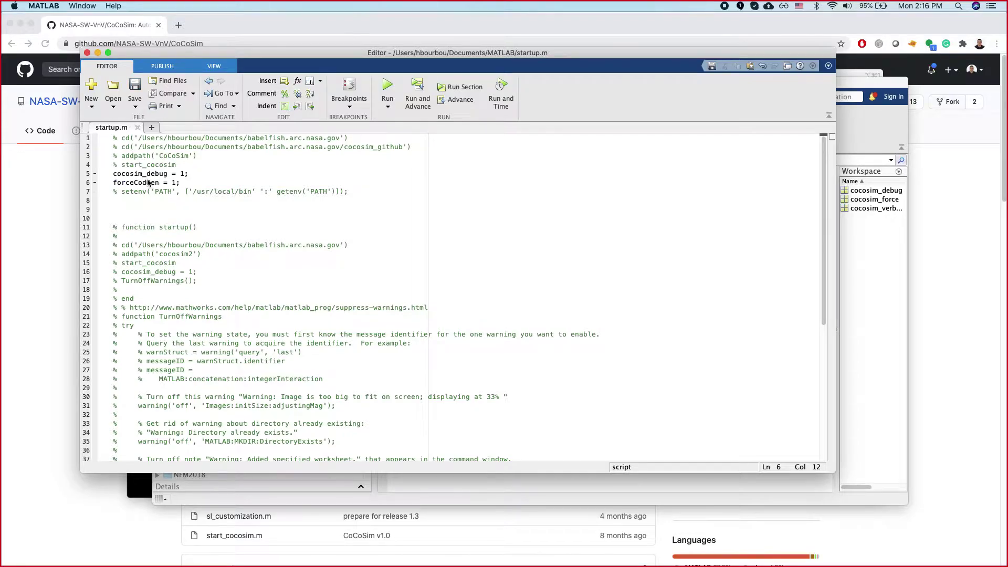
{"action": "left_click", "coordinate": [87, 53]}
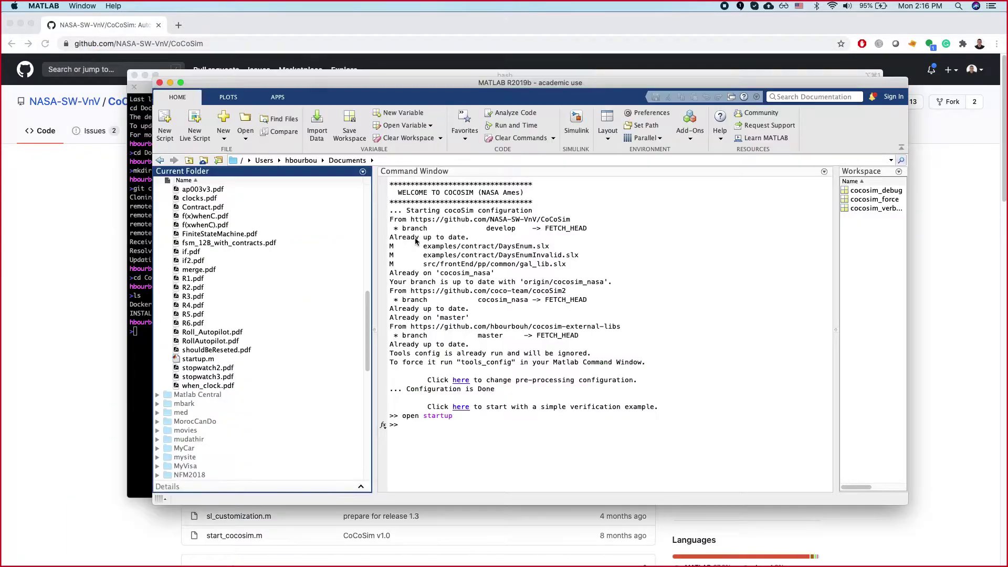
Step: Change the current folder to CoCoSim inside Documents/demo and enlarge the MATLAB window
{"action": "scroll", "coordinate": [307, 254], "scroll_direction": "up", "scroll_amount": 5}
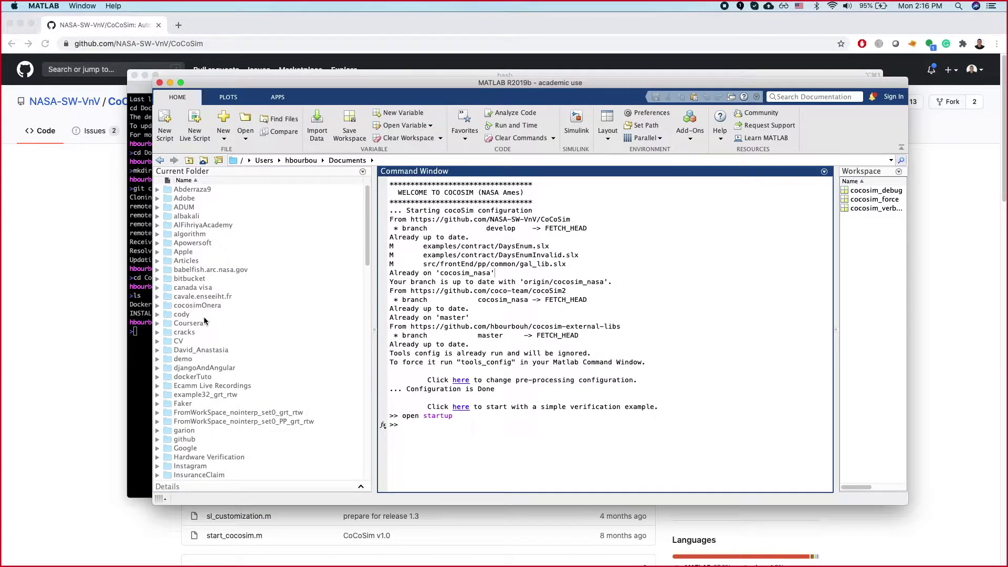
{"action": "left_click", "coordinate": [180, 359]}
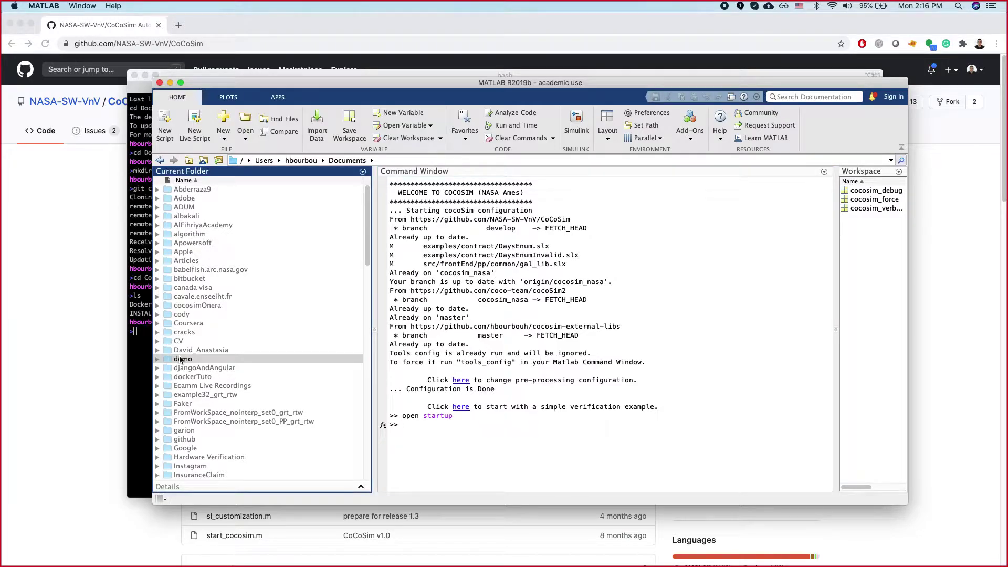
{"action": "double_click", "coordinate": [180, 359]}
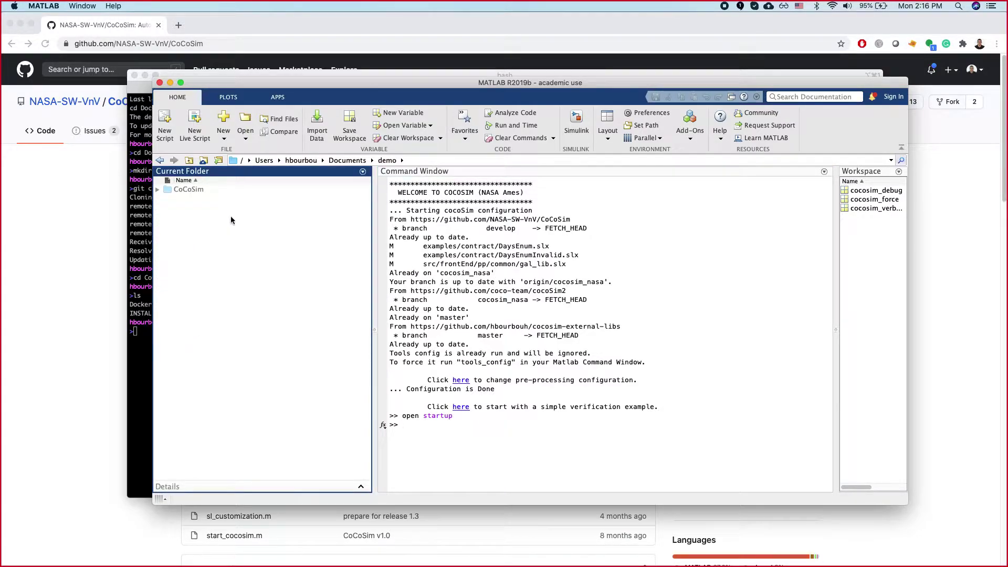
{"action": "key", "text": "super+Tab"}
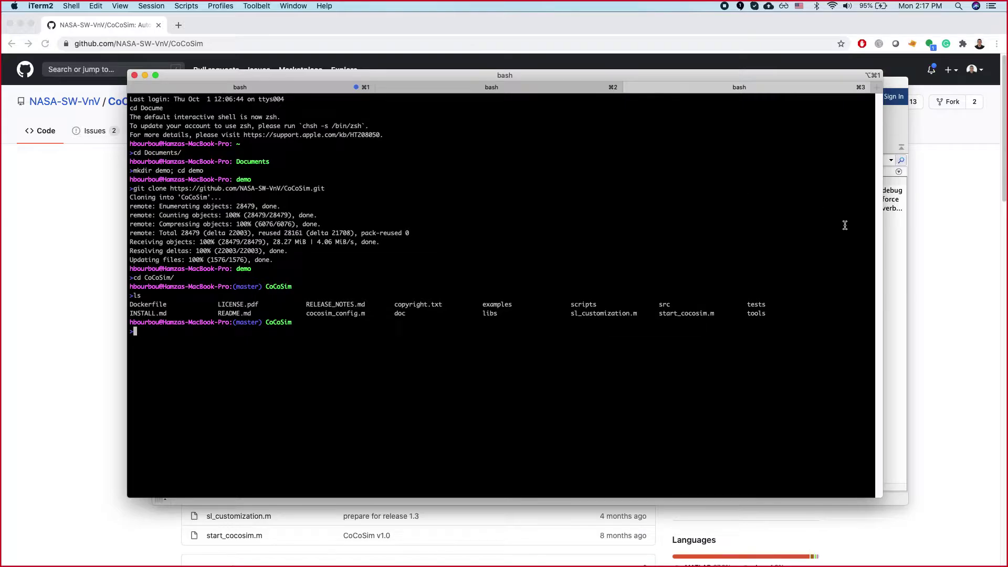
{"action": "left_click", "coordinate": [889, 276]}
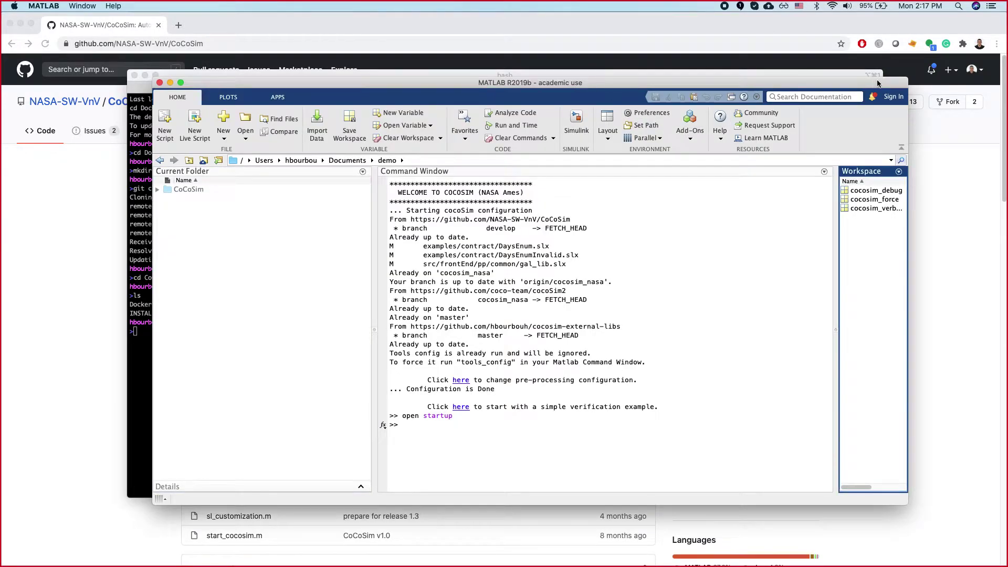
{"action": "left_click_drag", "start_coordinate": [907, 78], "coordinate": [930, 65]}
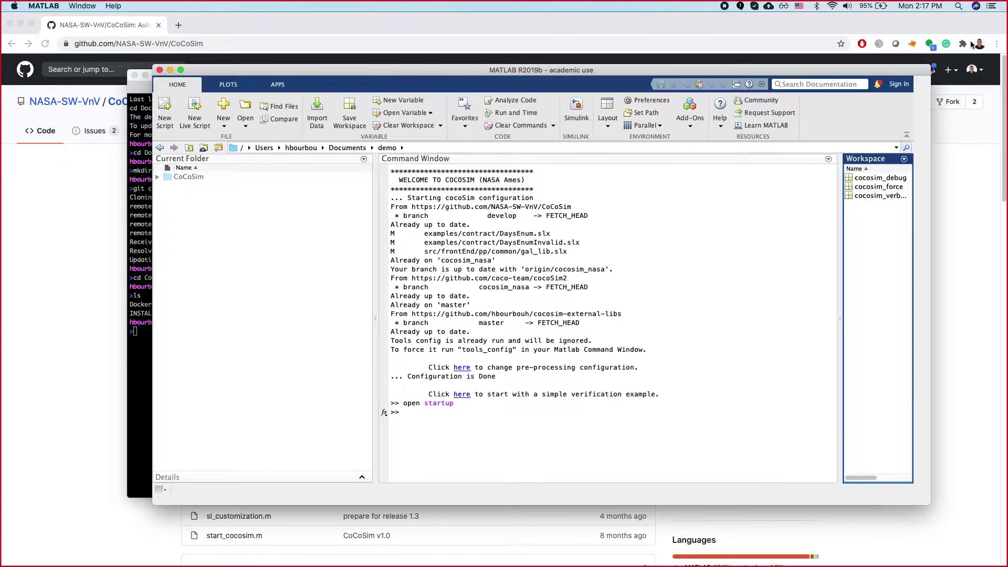
{"action": "left_click", "coordinate": [198, 151]}
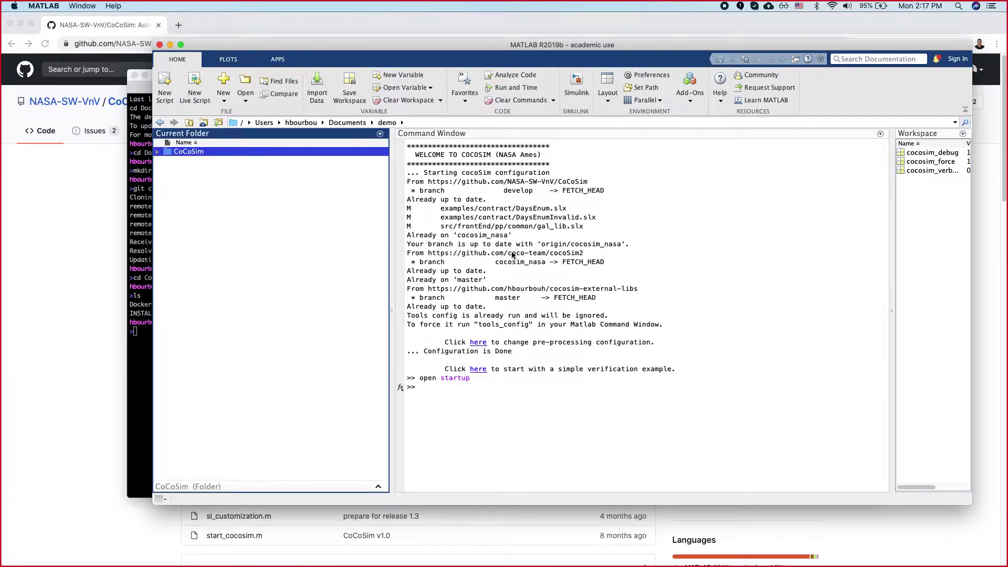
Step: Run start_cocosim from the CoCoSim folder and make the MATLAB window taller to follow its output
{"action": "left_click", "coordinate": [719, 299]}
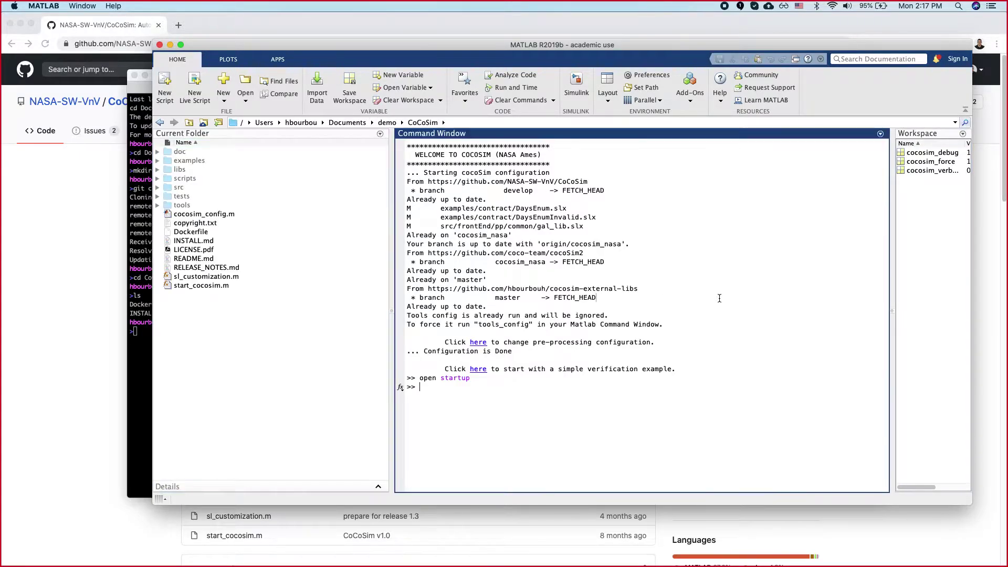
{"action": "type", "text": "start_cocosim"}
{"action": "key", "text": "Return"}
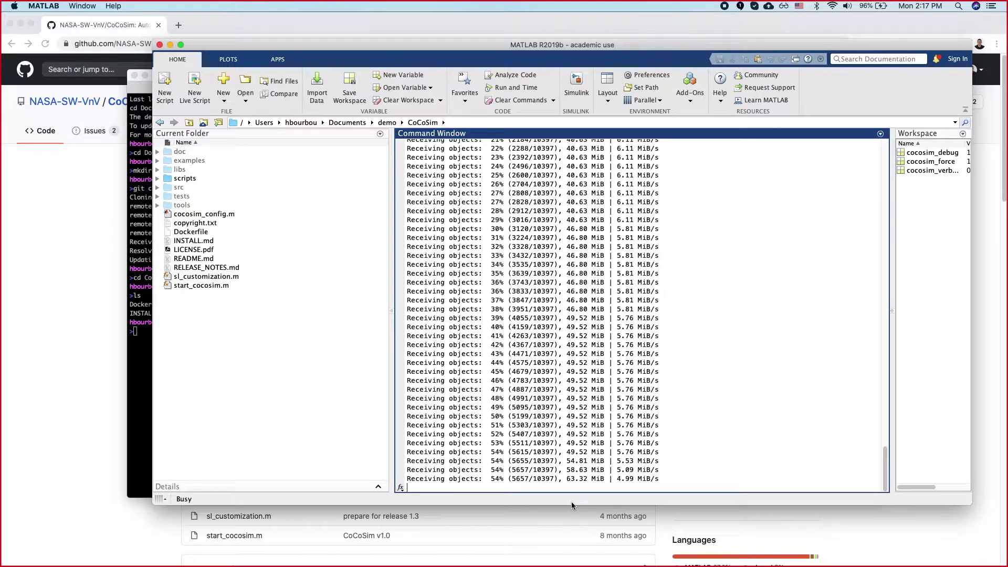
{"action": "left_click_drag", "start_coordinate": [570, 506], "coordinate": [566, 563]}
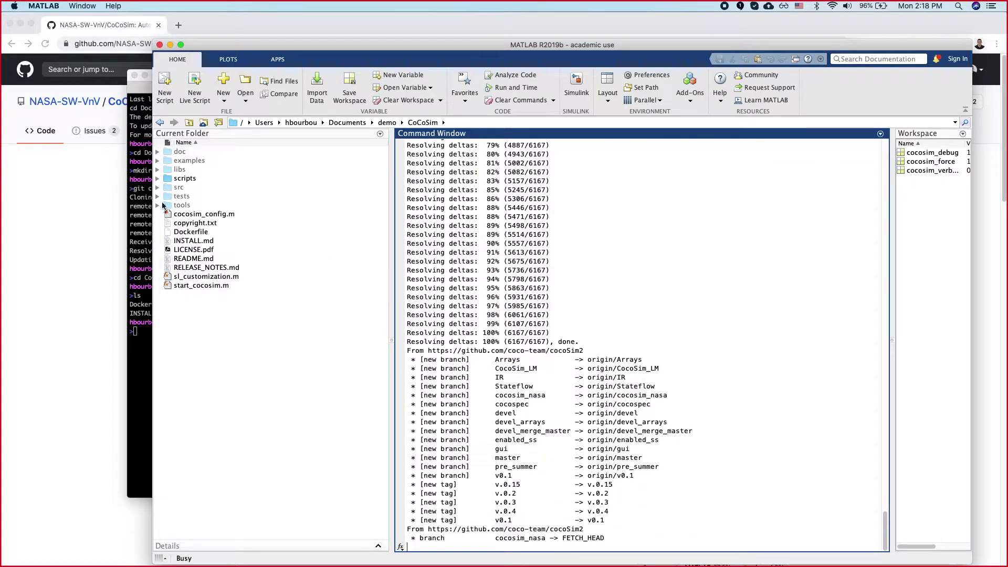
Step: Expand the scripts folder of CoCoSim and open install_cocosim_lib.m in the editor
{"action": "left_click", "coordinate": [157, 178]}
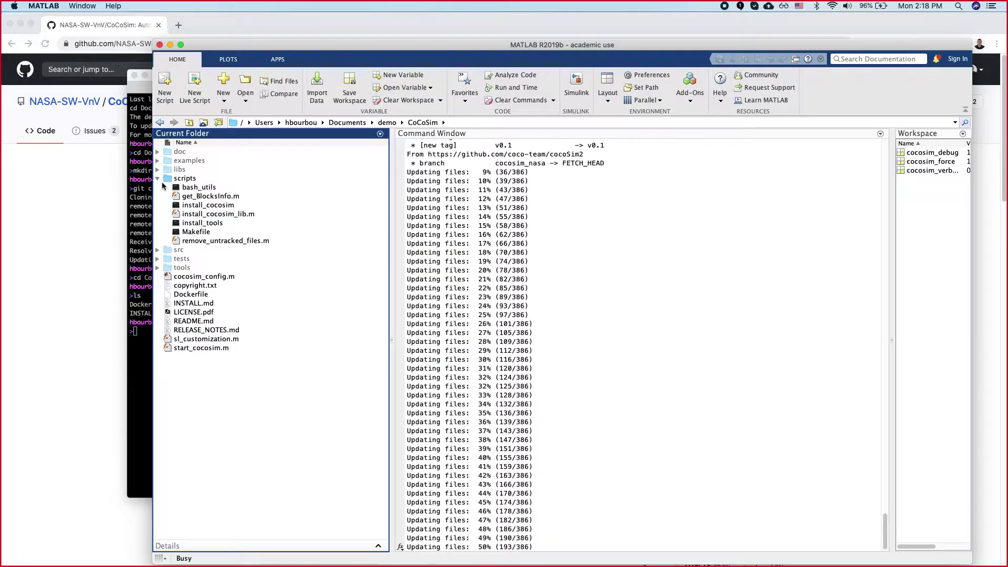
{"action": "left_click", "coordinate": [204, 221]}
{"action": "left_click", "coordinate": [206, 215]}
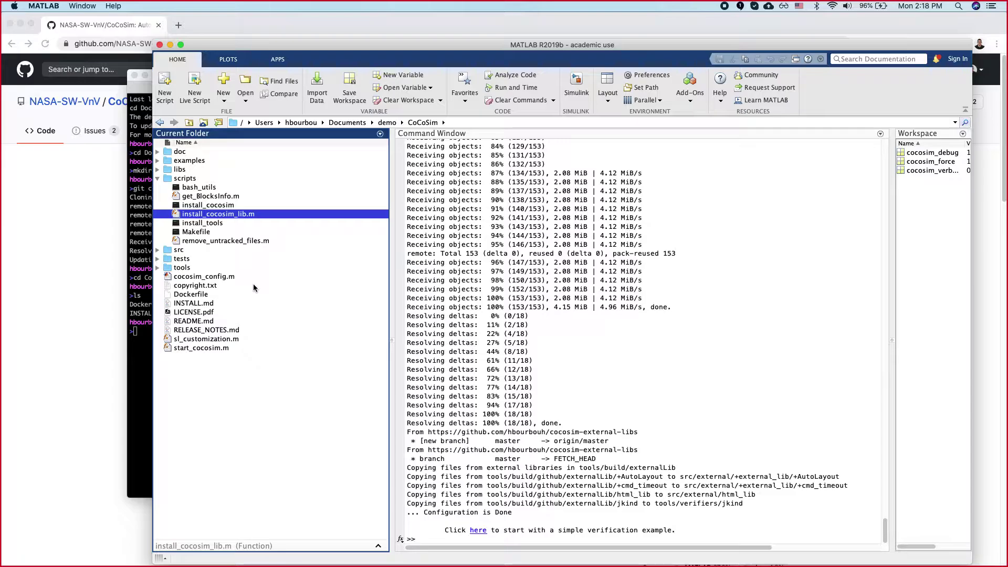
{"action": "scroll", "coordinate": [585, 292], "scroll_direction": "up", "scroll_amount": 20}
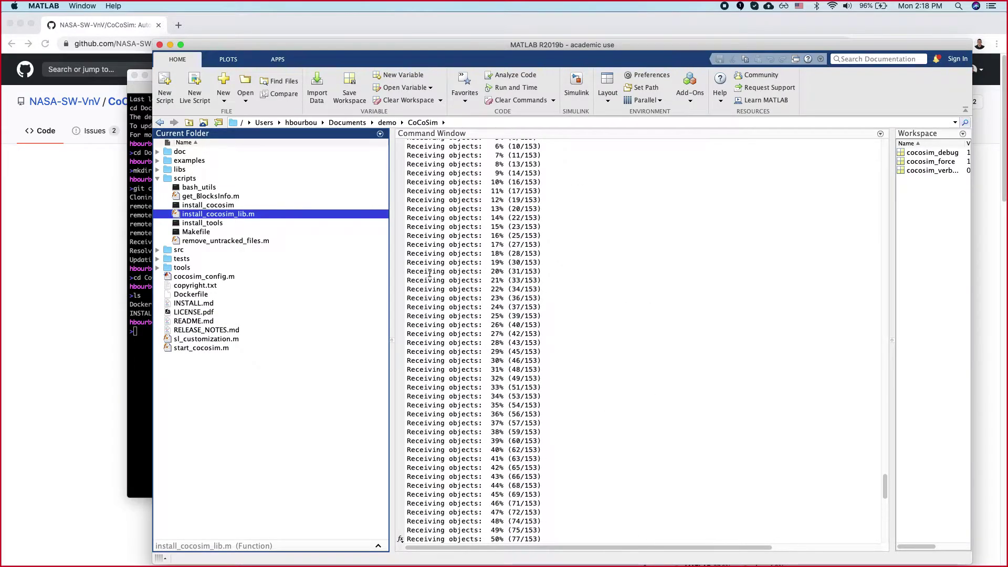
{"action": "double_click", "coordinate": [210, 215]}
Step: Examine the clone function and the sources and destinations lists in install_cocosim_lib.m, and close the editor
{"action": "scroll", "coordinate": [210, 212], "scroll_direction": "down", "scroll_amount": 20}
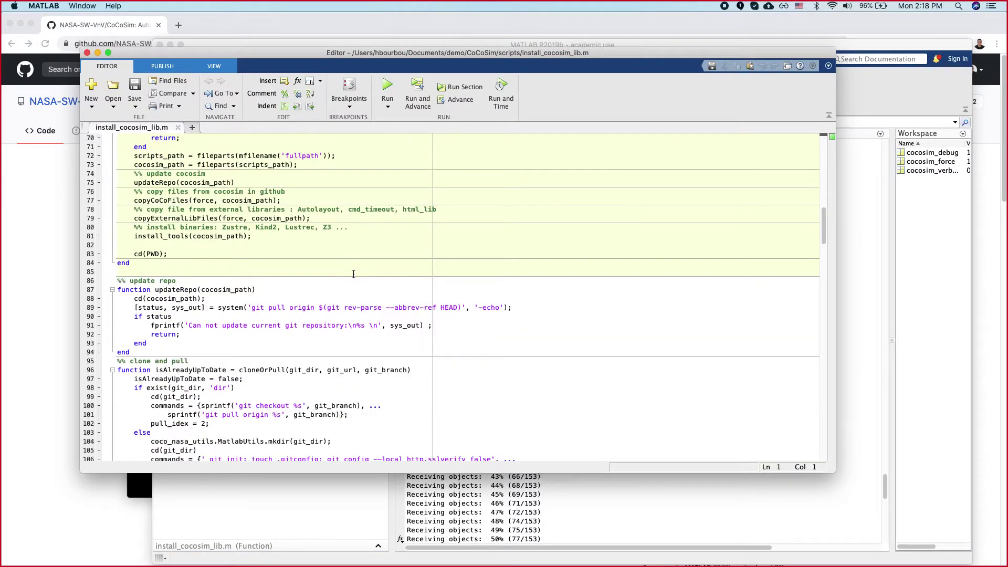
{"action": "scroll", "coordinate": [353, 273], "scroll_direction": "down", "scroll_amount": 7}
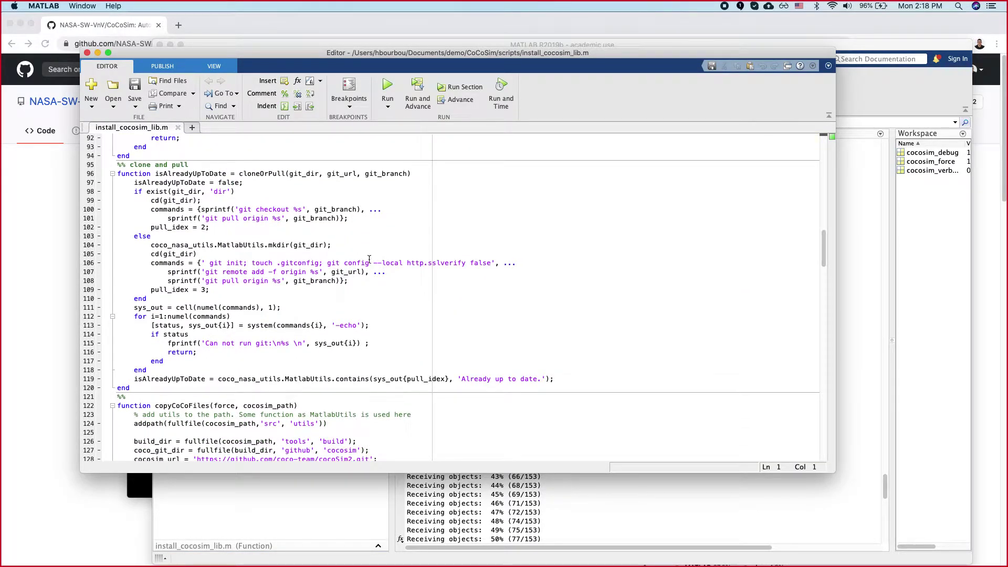
{"action": "scroll", "coordinate": [342, 361], "scroll_direction": "down", "scroll_amount": 3}
{"action": "scroll", "coordinate": [342, 362], "scroll_direction": "down", "scroll_amount": 9}
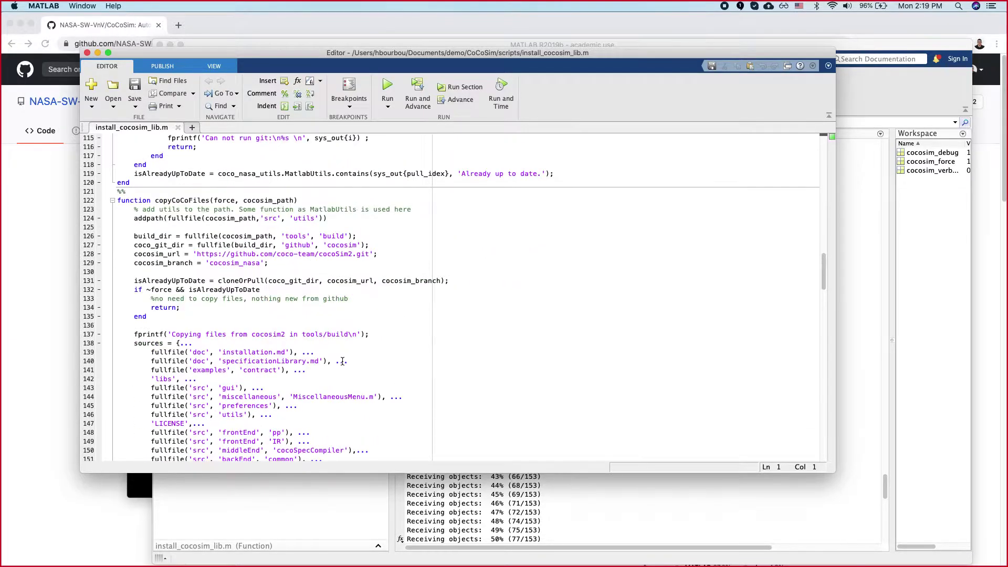
{"action": "left_click_drag", "start_coordinate": [131, 226], "coordinate": [488, 379]}
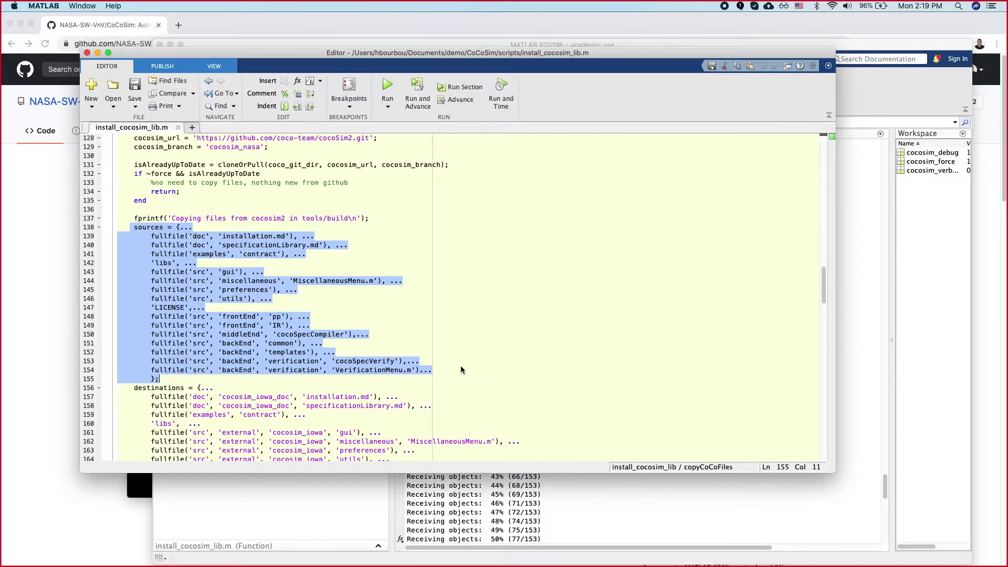
{"action": "scroll", "coordinate": [487, 379], "scroll_direction": "down", "scroll_amount": 7}
{"action": "left_click", "coordinate": [129, 192]}
{"action": "left_click_drag", "start_coordinate": [150, 196], "coordinate": [499, 342]}
{"action": "scroll", "coordinate": [496, 341], "scroll_direction": "up", "scroll_amount": 3}
{"action": "scroll", "coordinate": [486, 339], "scroll_direction": "up", "scroll_amount": 2}
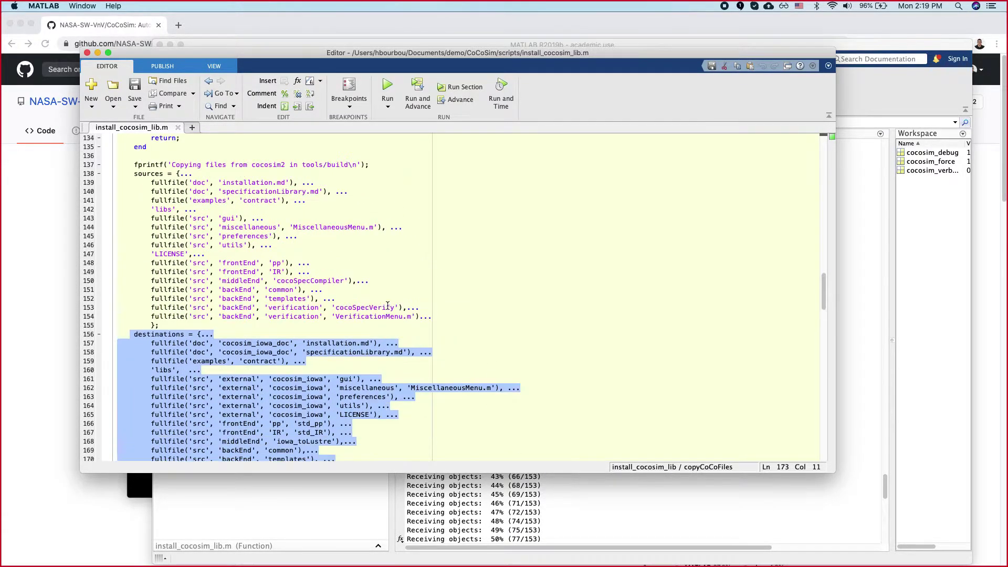
{"action": "left_click", "coordinate": [87, 52]}
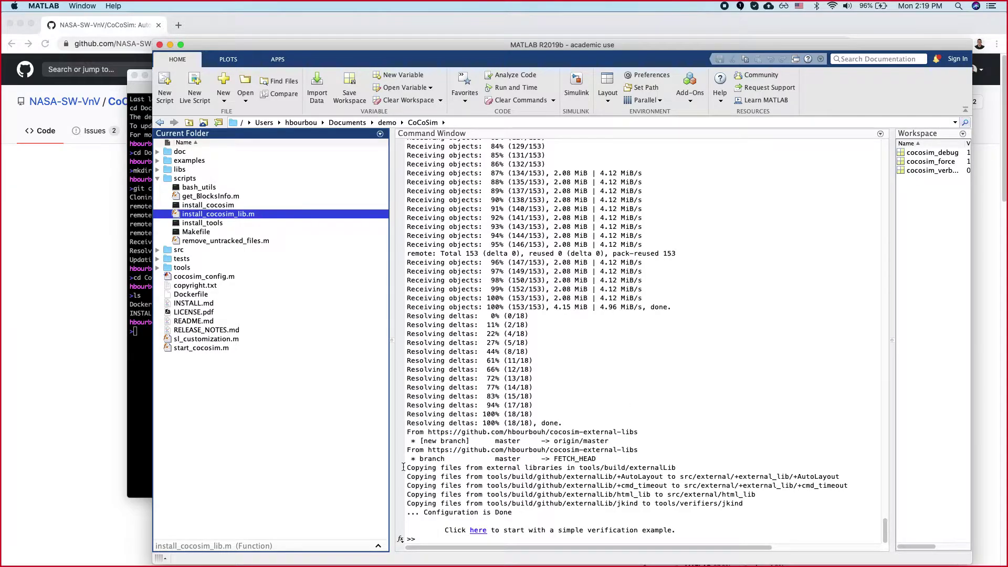
Step: Review the command output about files copied from the external libraries and from cocosim2
{"action": "left_click_drag", "start_coordinate": [405, 466], "coordinate": [780, 506]}
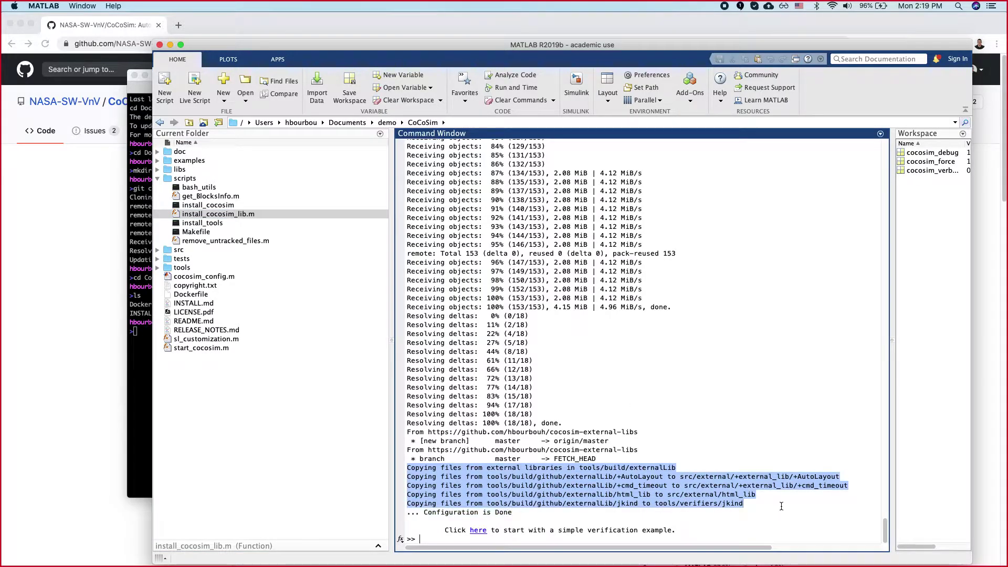
{"action": "scroll", "coordinate": [778, 502], "scroll_direction": "up", "scroll_amount": 20}
{"action": "scroll", "coordinate": [777, 500], "scroll_direction": "up", "scroll_amount": 20}
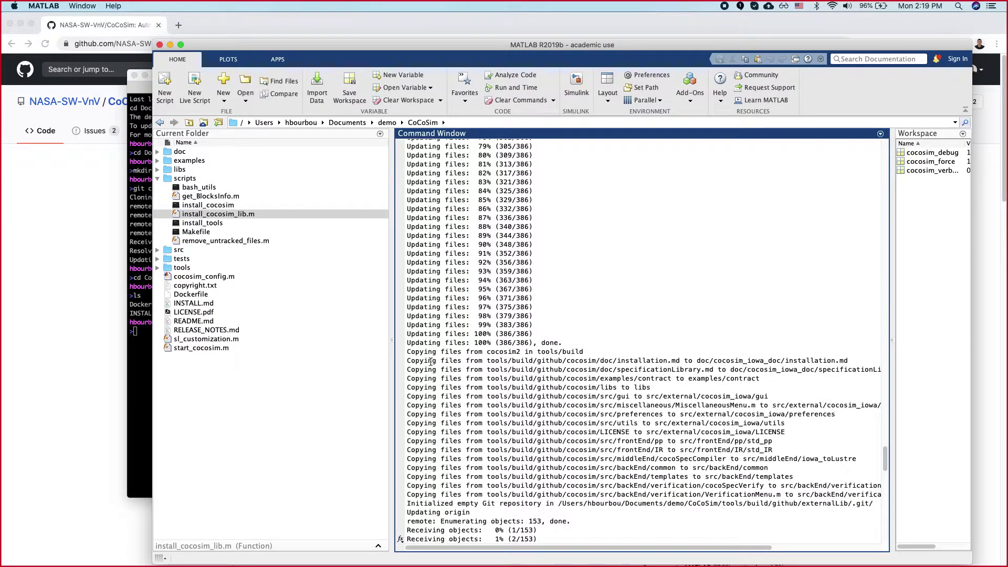
Step: Widen the Command Window and review the output about files copied from the cocosim repository and the external libraries
{"action": "left_click_drag", "start_coordinate": [407, 357], "coordinate": [868, 508]}
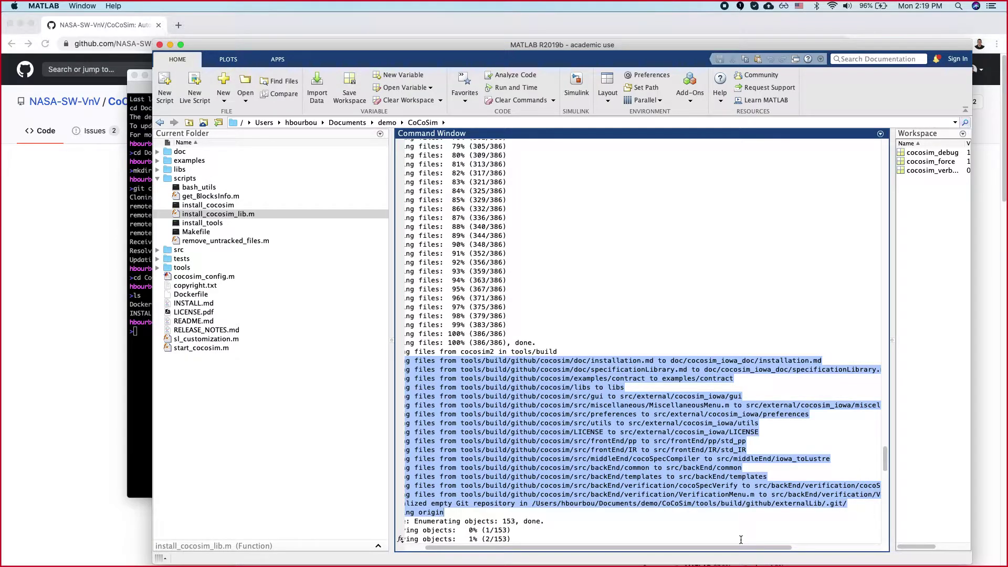
{"action": "scroll", "coordinate": [737, 544], "scroll_direction": "left", "scroll_amount": 2}
{"action": "left_click_drag", "start_coordinate": [392, 425], "coordinate": [300, 420]}
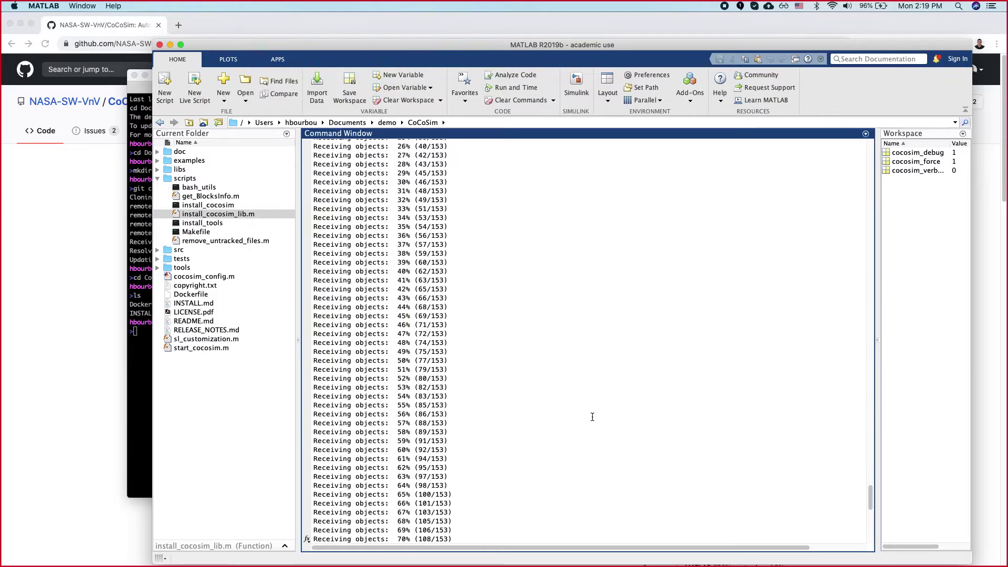
{"action": "left_click_drag", "start_coordinate": [660, 510], "coordinate": [499, 494]}
{"action": "left_click", "coordinate": [498, 494]}
{"action": "left_click_drag", "start_coordinate": [671, 503], "coordinate": [352, 458]}
{"action": "scroll", "coordinate": [526, 433], "scroll_direction": "up", "scroll_amount": 7}
{"action": "scroll", "coordinate": [526, 433], "scroll_direction": "down", "scroll_amount": 7}
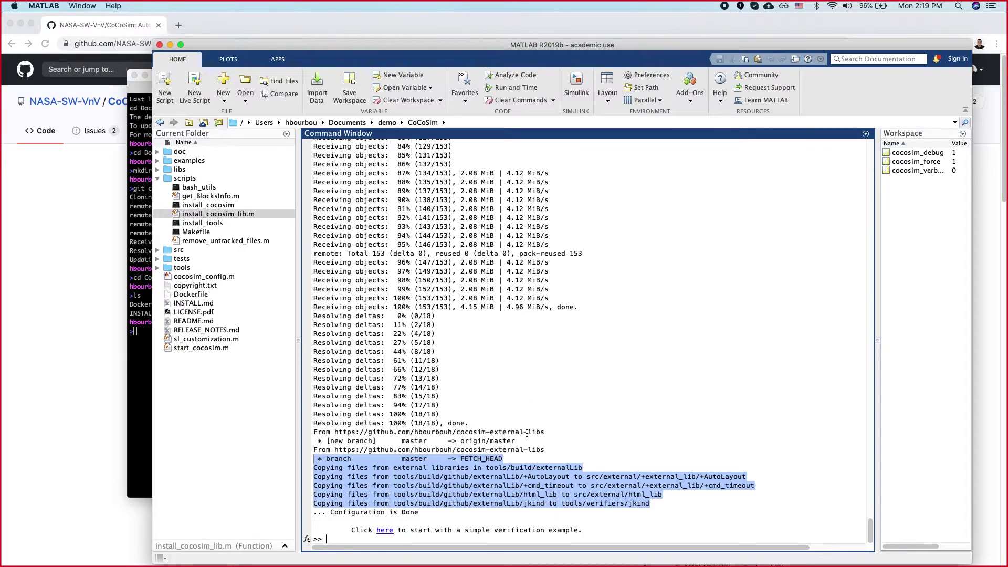
{"action": "left_click", "coordinate": [483, 431]}
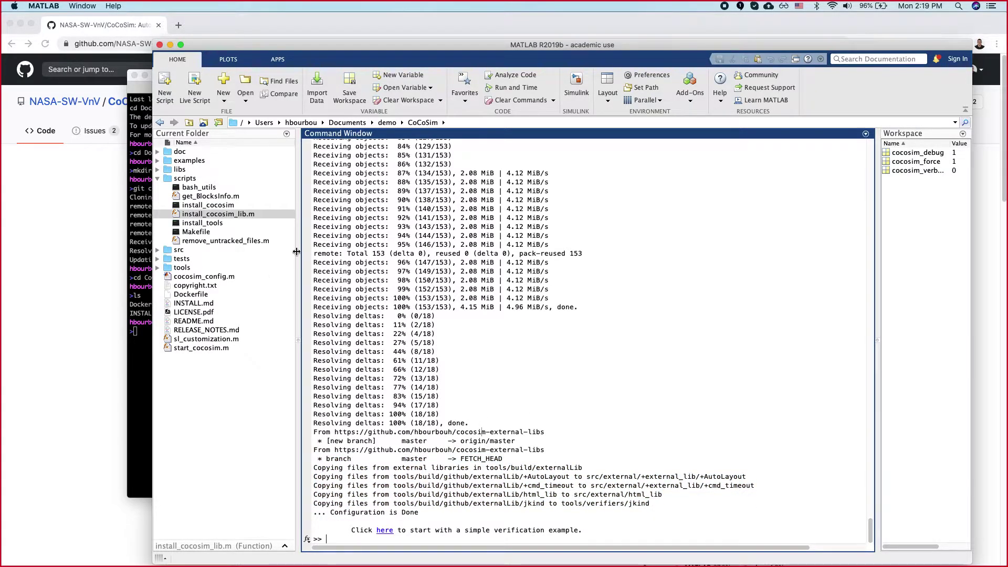
Step: Collapse the scripts folder, examine the models in the contract folder under examples, and collapse contract again
{"action": "left_click_drag", "start_coordinate": [297, 251], "coordinate": [321, 251]}
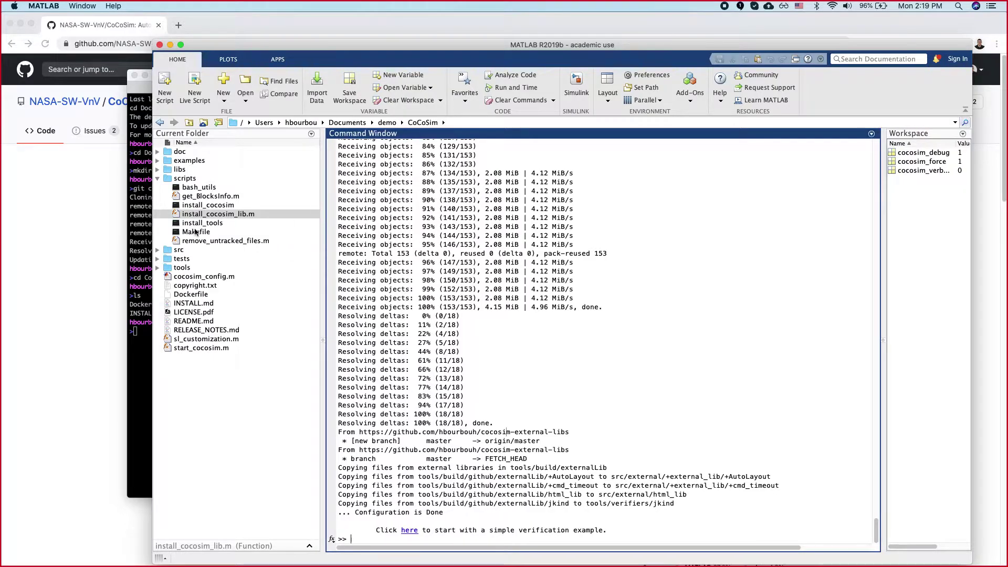
{"action": "left_click", "coordinate": [157, 178]}
{"action": "left_click", "coordinate": [157, 160]}
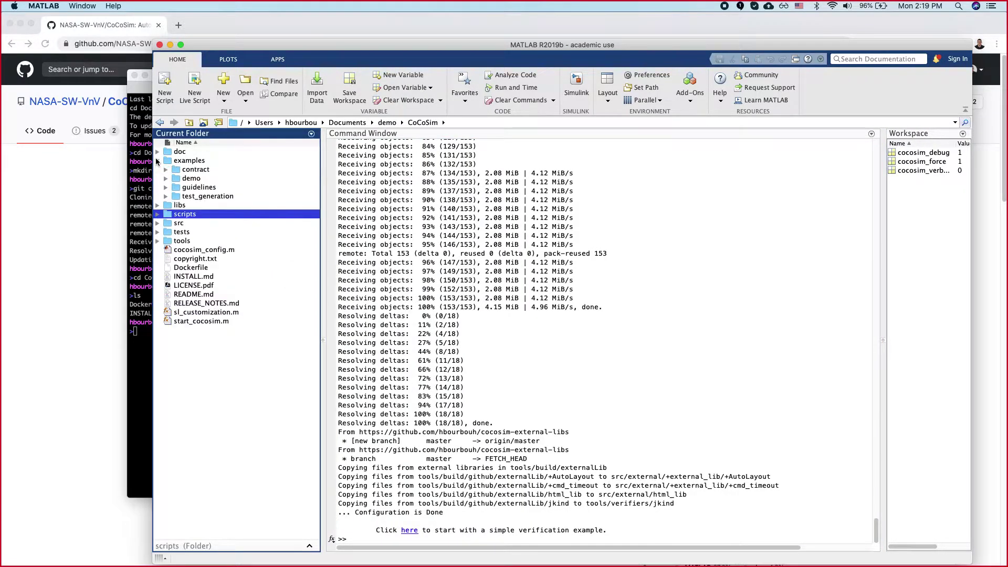
{"action": "left_click", "coordinate": [167, 169]}
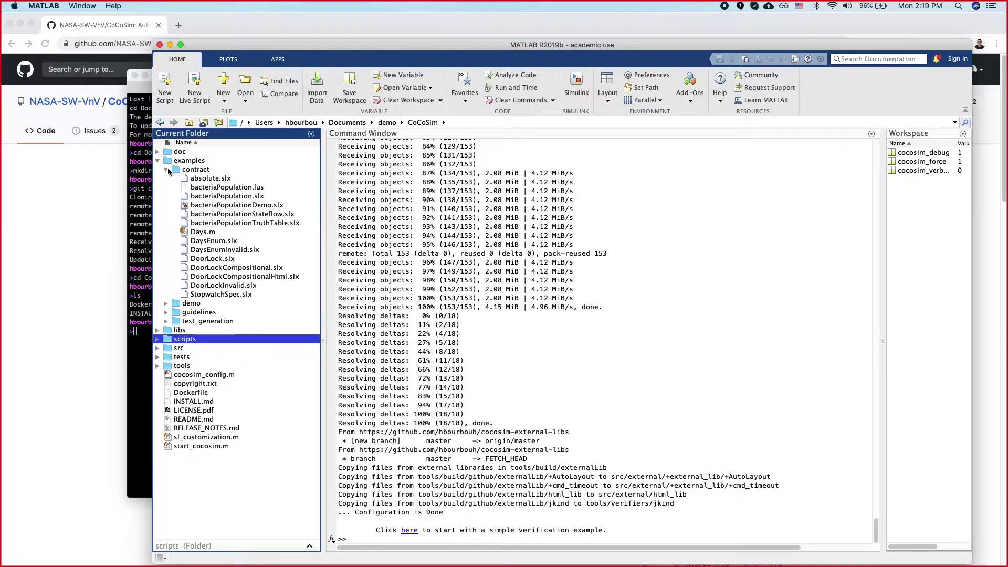
{"action": "left_click", "coordinate": [213, 206]}
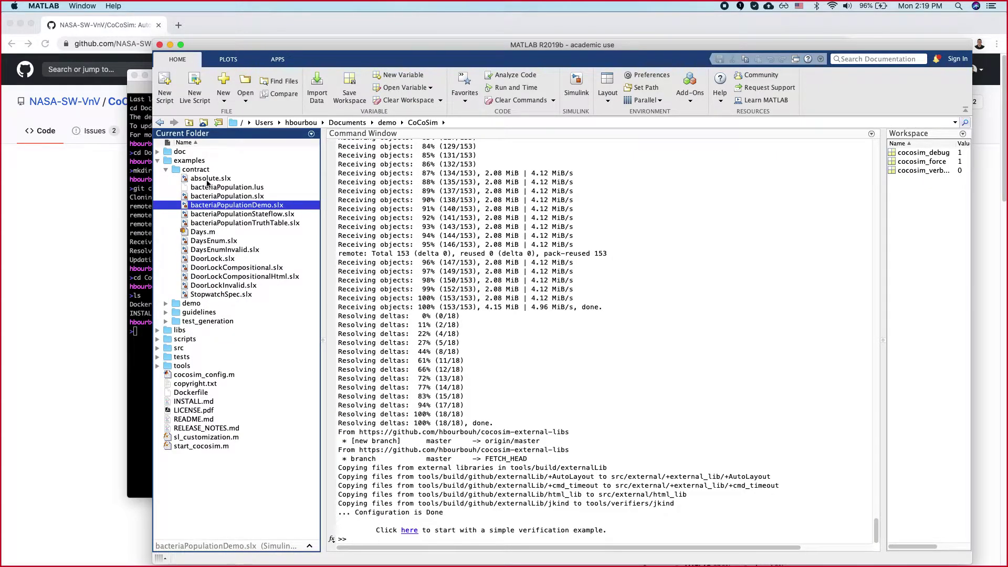
{"action": "left_click", "coordinate": [204, 267]}
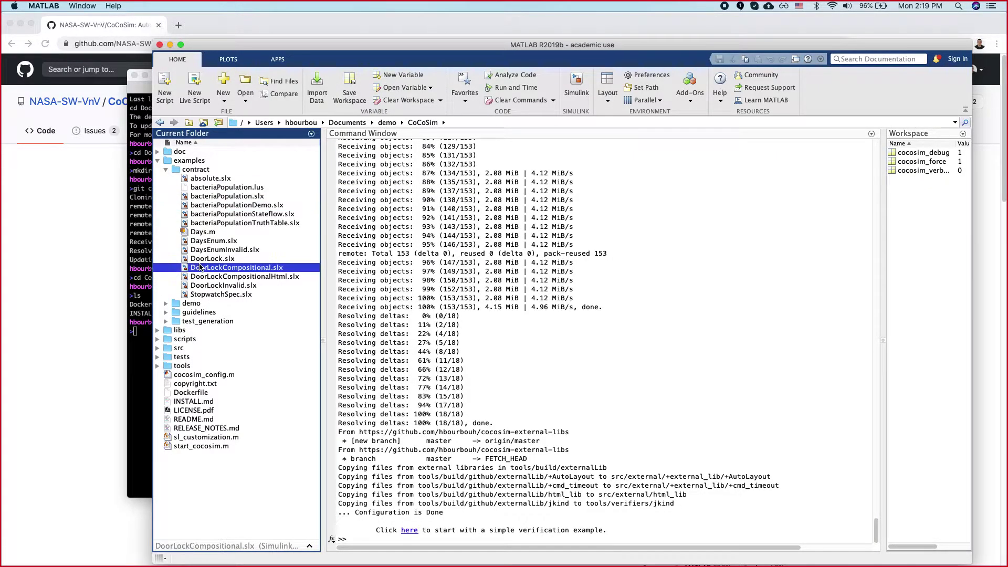
{"action": "left_click", "coordinate": [199, 179]}
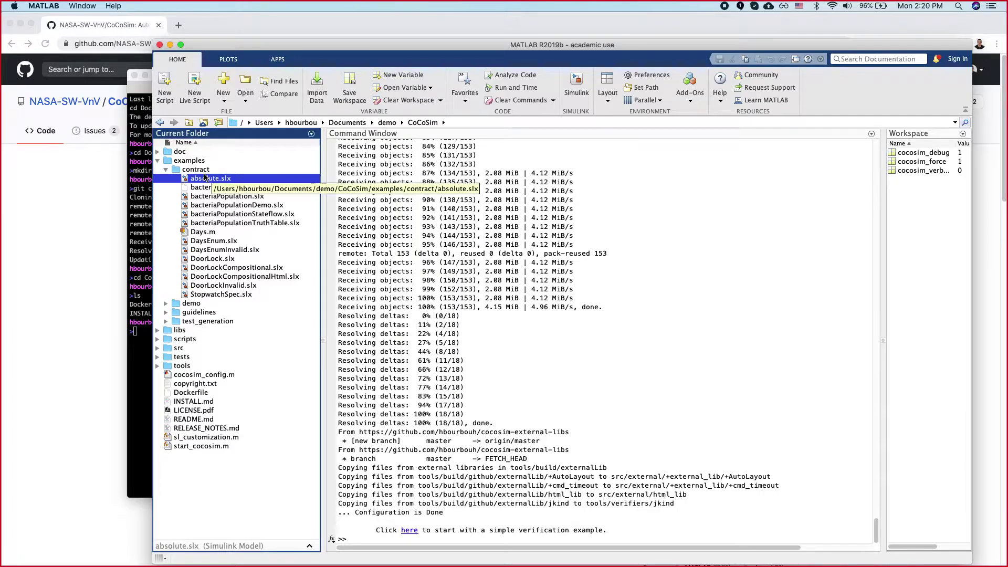
{"action": "scroll", "coordinate": [603, 361], "scroll_direction": "up", "scroll_amount": 15}
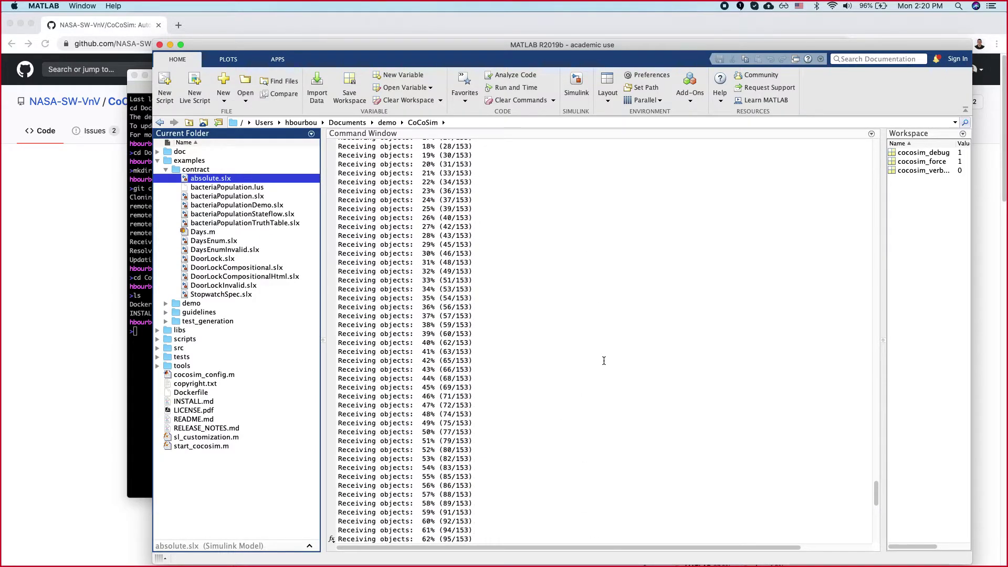
{"action": "scroll", "coordinate": [604, 361], "scroll_direction": "up", "scroll_amount": 5}
{"action": "scroll", "coordinate": [604, 361], "scroll_direction": "down", "scroll_amount": 20}
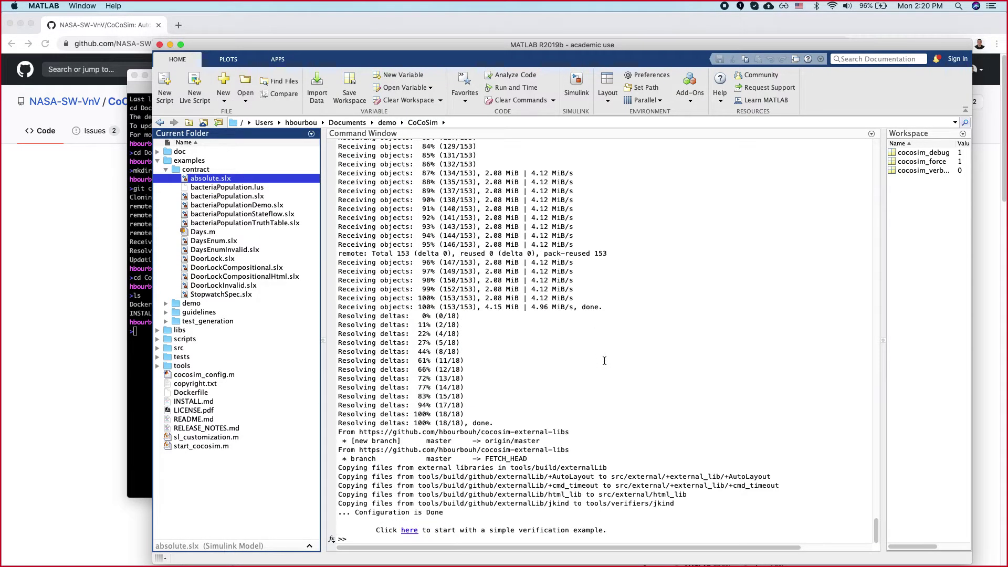
{"action": "left_click", "coordinate": [167, 169]}
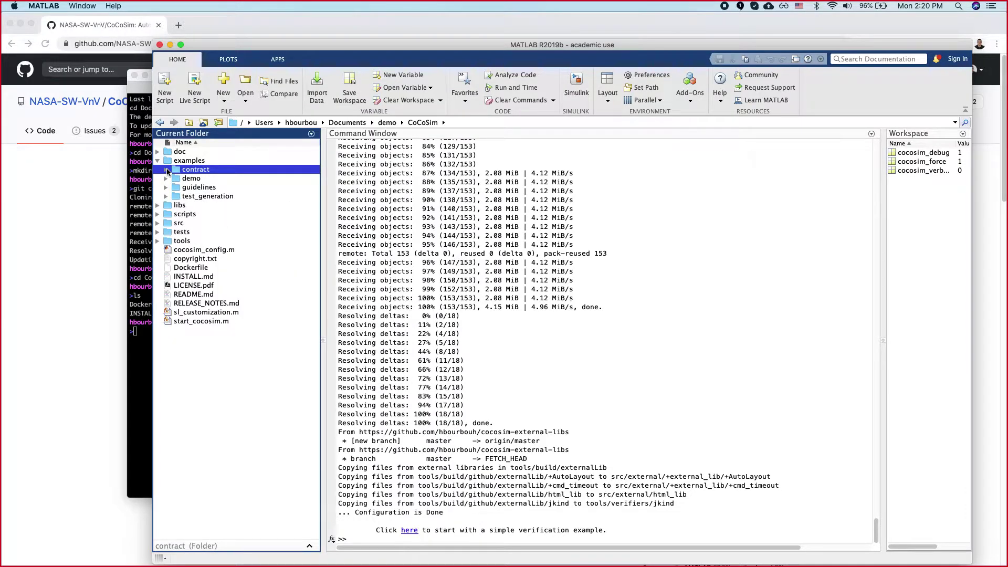
Step: Expand the tools folder and its verifiers subfolder to check which verifiers are installed
{"action": "left_click", "coordinate": [624, 312]}
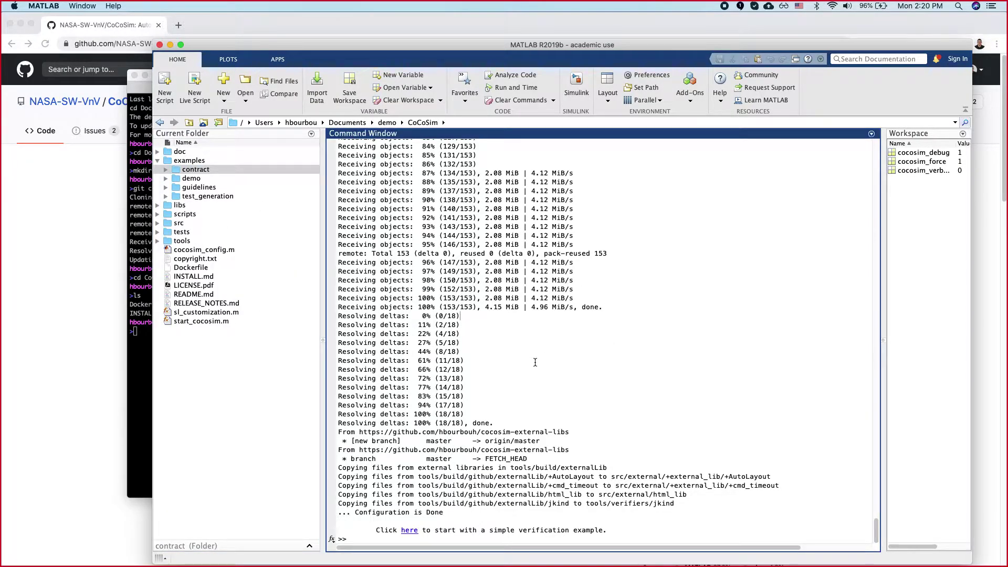
{"action": "left_click", "coordinate": [157, 241]}
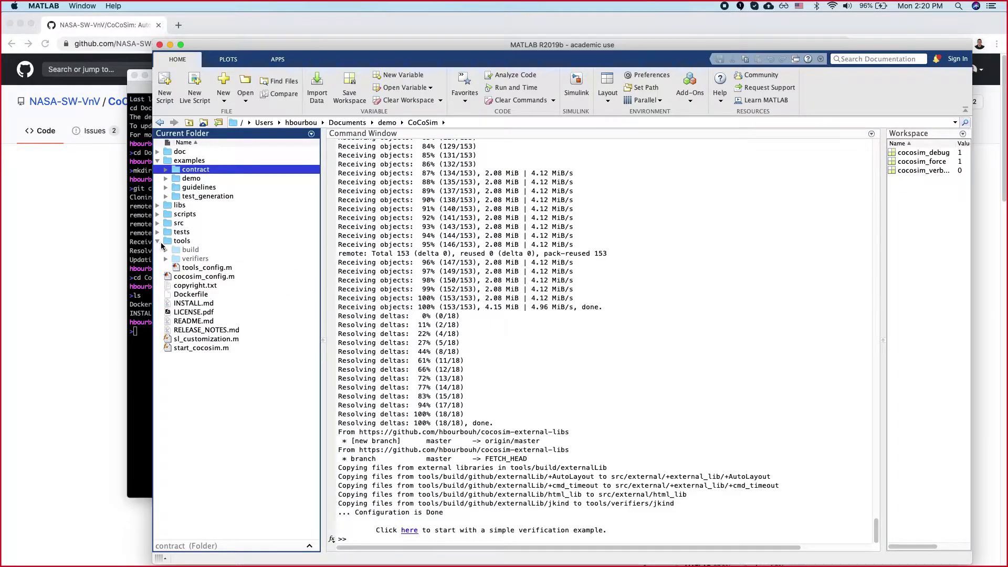
{"action": "left_click", "coordinate": [165, 259]}
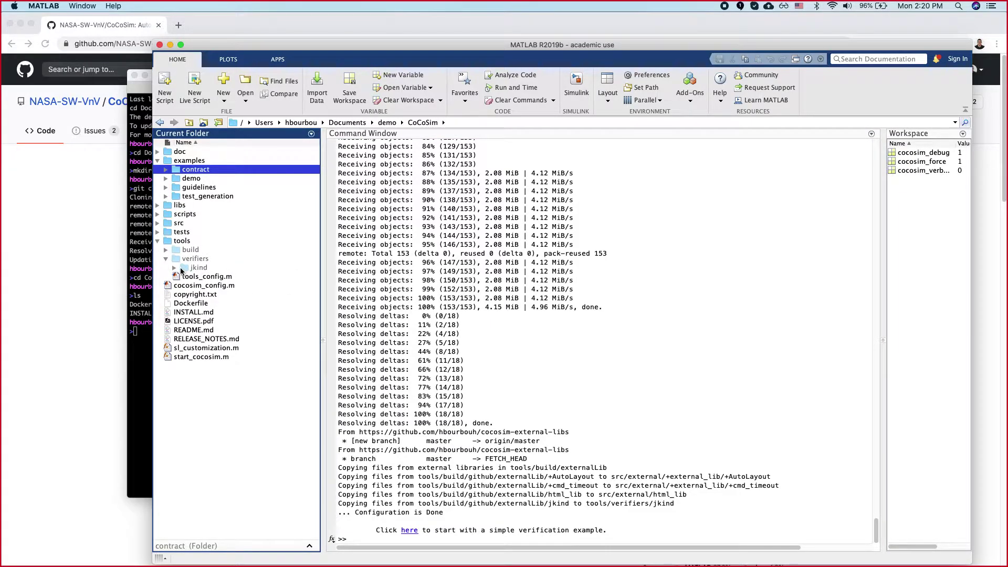
{"action": "left_click", "coordinate": [185, 261]}
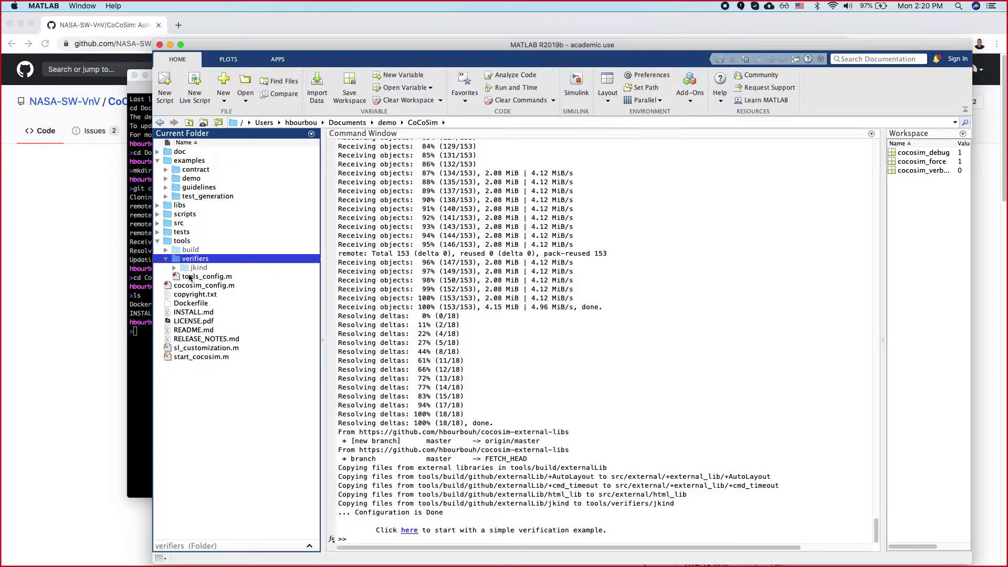
{"action": "mouse_move", "coordinate": [188, 264]}
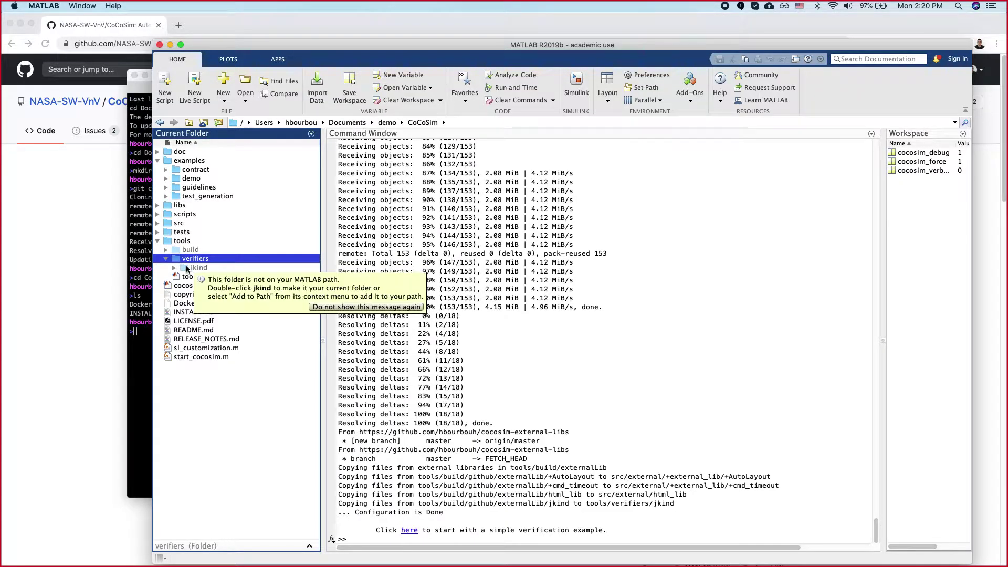
Step: Switch to the iTerm2 terminal, change into the scripts folder and run ./install_cocosim
{"action": "left_click", "coordinate": [140, 269]}
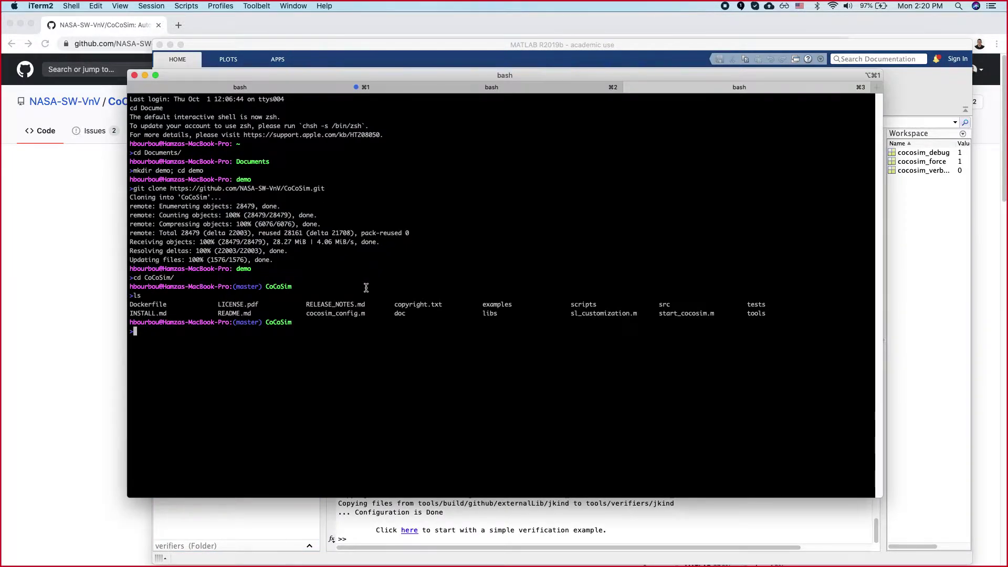
{"action": "type", "text": "cd scr"}
{"action": "key", "text": "Tab"}
{"action": "key", "text": "Return"}
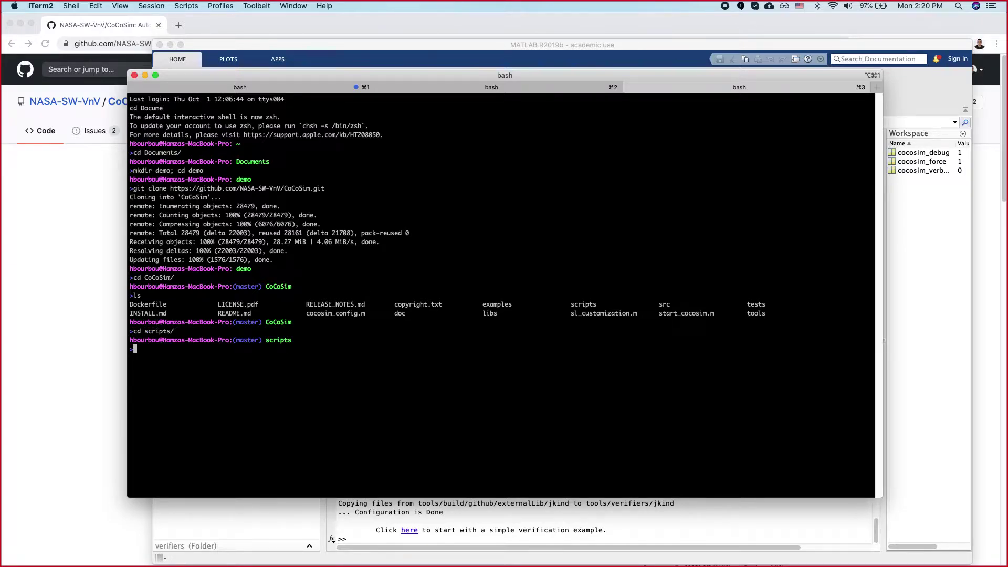
{"action": "type", "text": "./inst"}
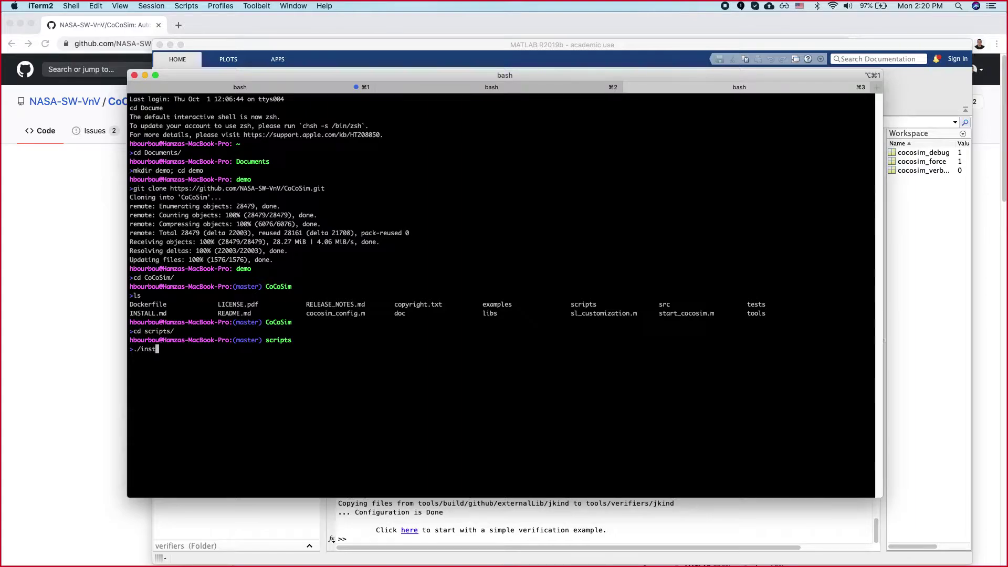
{"action": "key", "text": "Tab"}
{"action": "type", "text": "c"}
{"action": "key", "text": "Tab"}
{"action": "key", "text": "Return"}
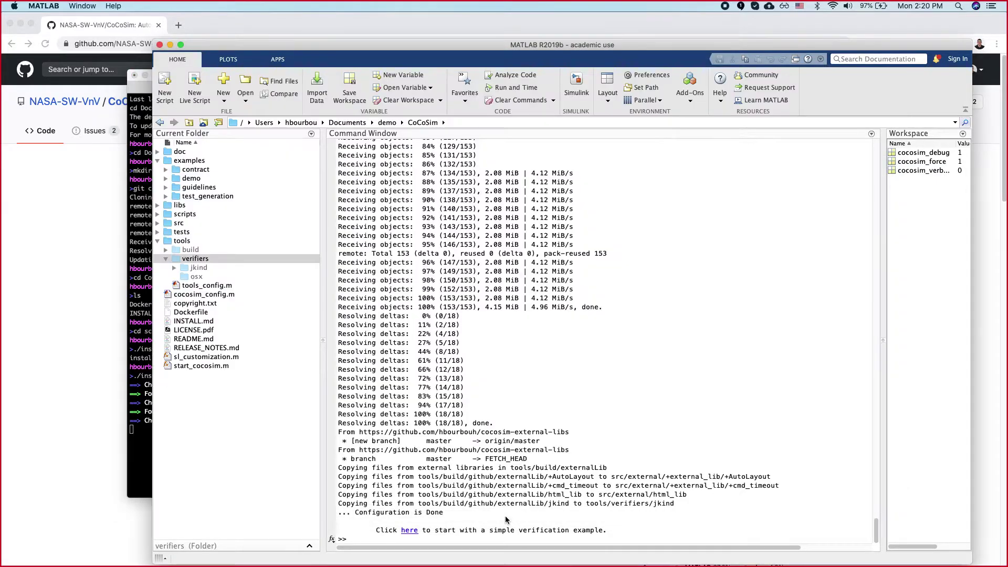
Step: Check the install_cocosim output in the terminal and make the terminal window taller
{"action": "left_click", "coordinate": [508, 520]}
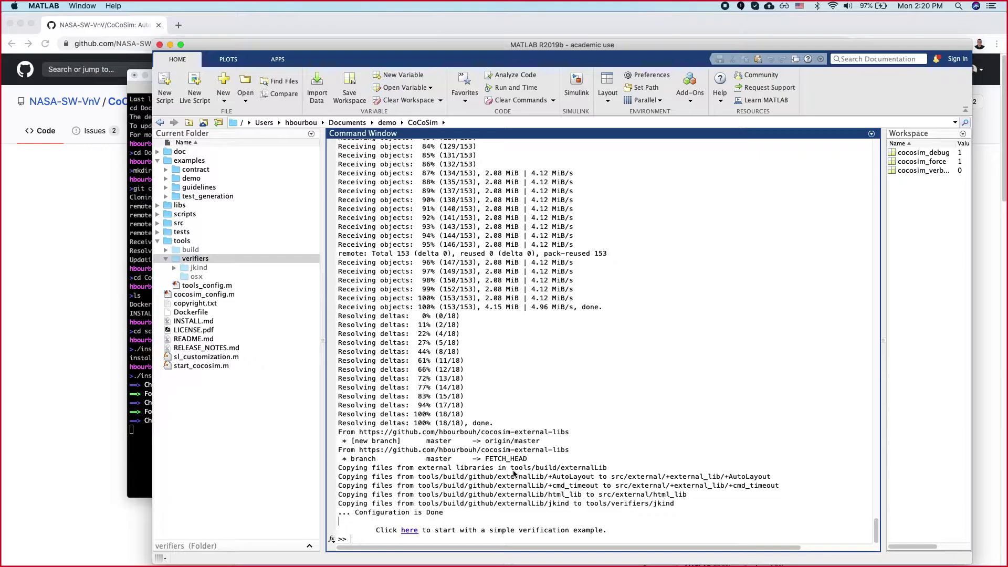
{"action": "left_click", "coordinate": [150, 312]}
{"action": "left_click_drag", "start_coordinate": [196, 376], "coordinate": [136, 374]}
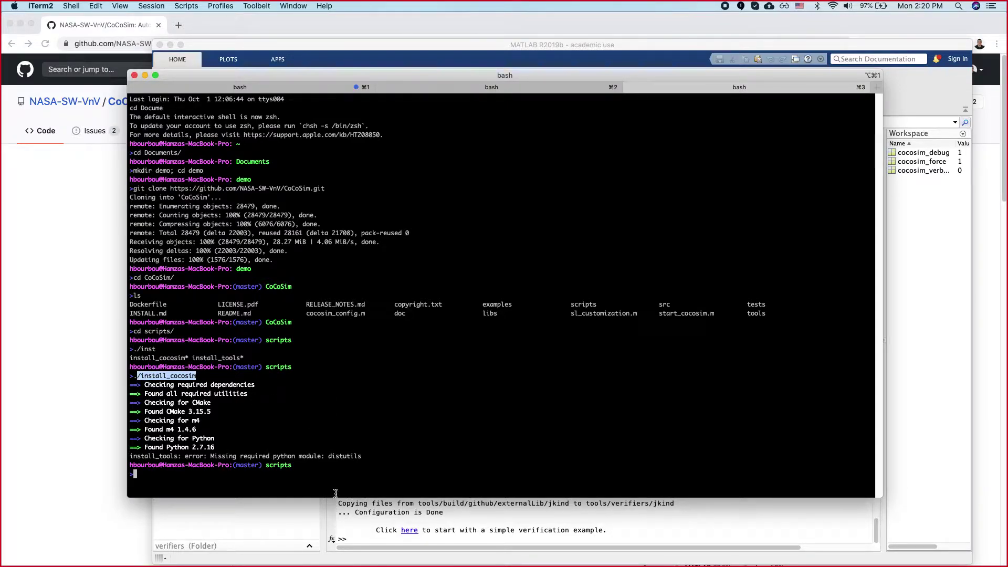
{"action": "left_click_drag", "start_coordinate": [336, 497], "coordinate": [336, 559]}
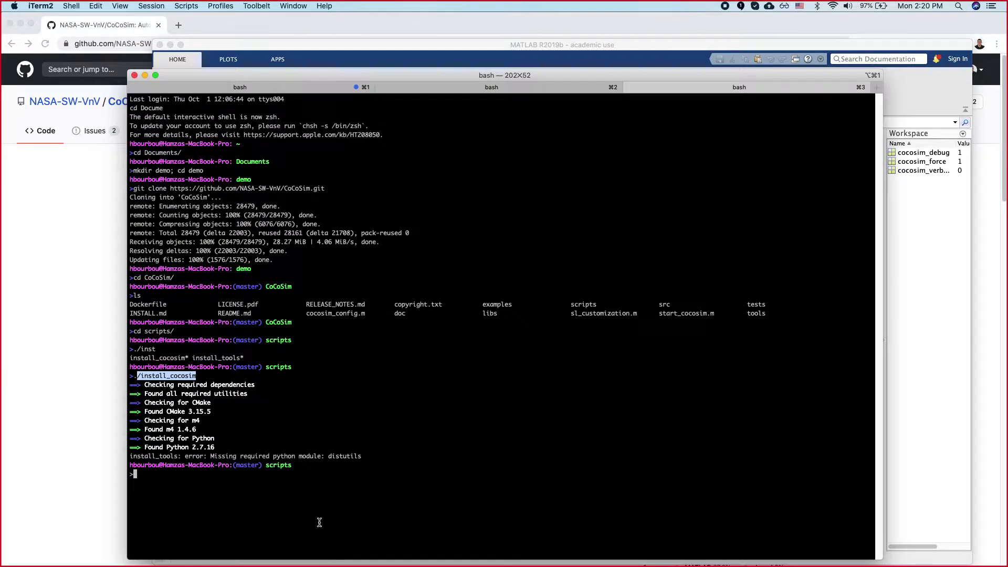
{"action": "left_click", "coordinate": [379, 460]}
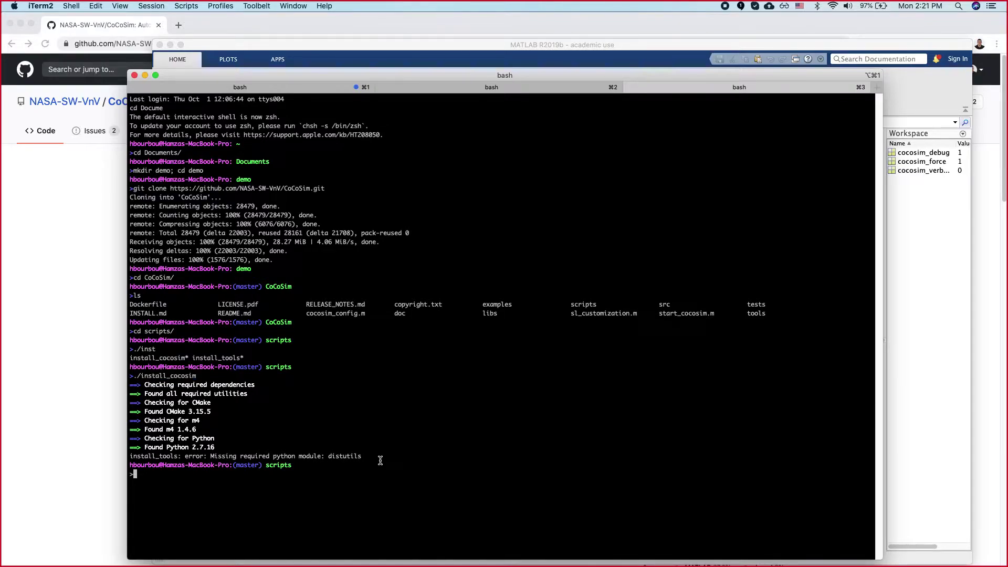
Step: Unset PYTHONPATH and run ./install_cocosim again from the scripts folder
{"action": "type", "text": "unset PYTHONPATH"}
{"action": "key", "text": "Return"}
{"action": "key", "text": "Up"}
{"action": "key", "text": "Up"}
{"action": "key", "text": "Return"}
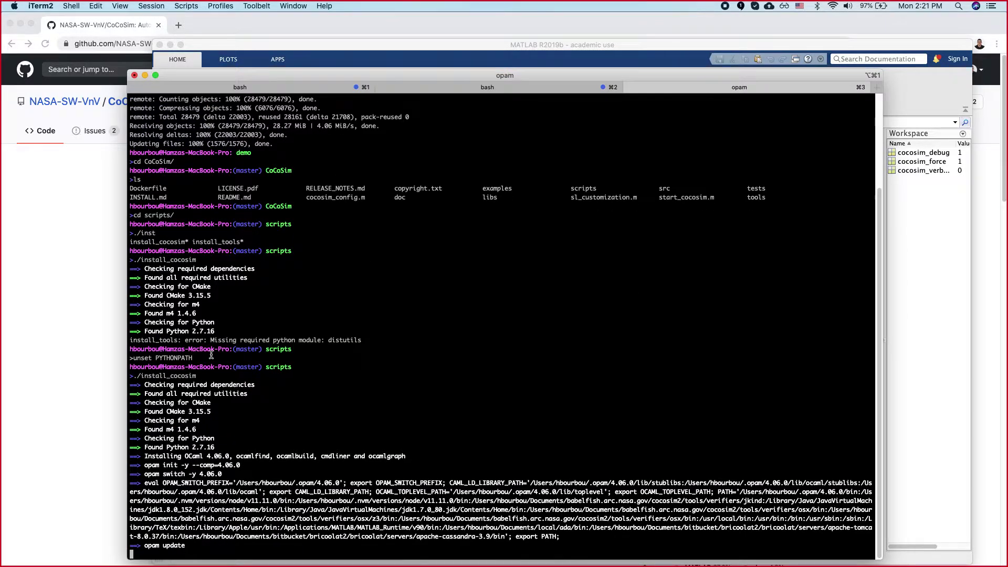
{"action": "left_click_drag", "start_coordinate": [193, 358], "coordinate": [146, 354]}
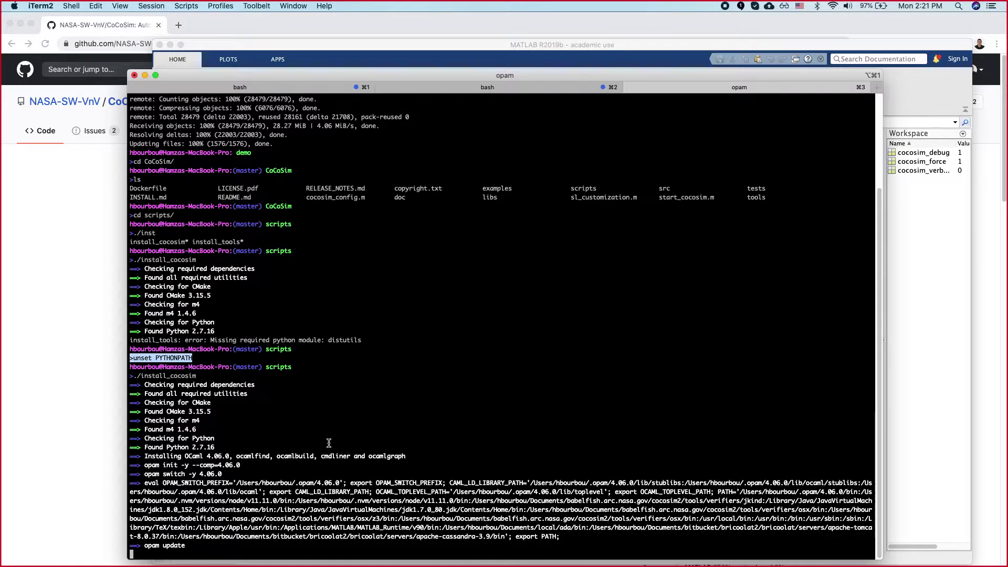
{"action": "left_click", "coordinate": [307, 439]}
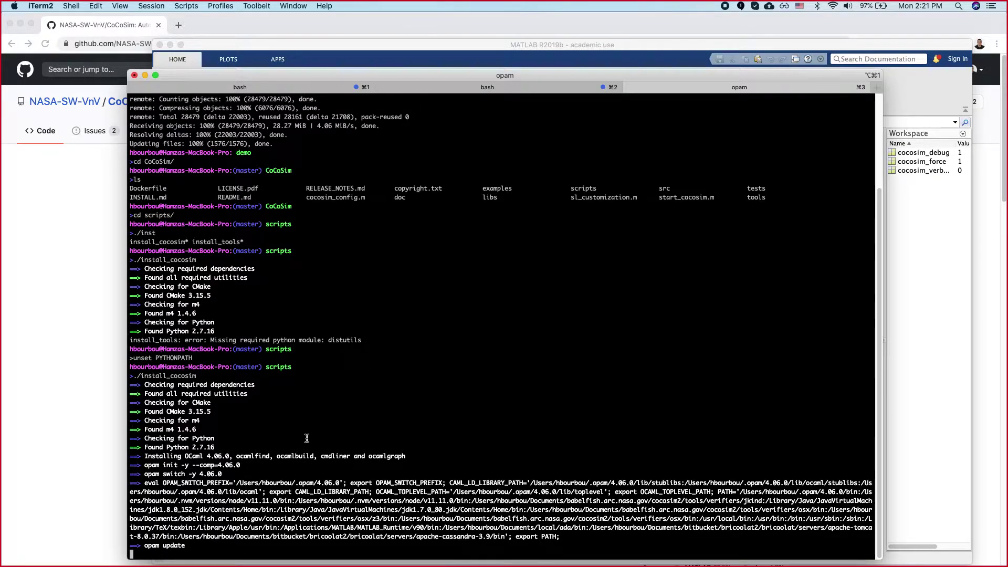
Step: Open a new terminal tab and change into Documents/demo/CoCoSim while the installation keeps running in the other tab
{"action": "key", "text": "super+t"}
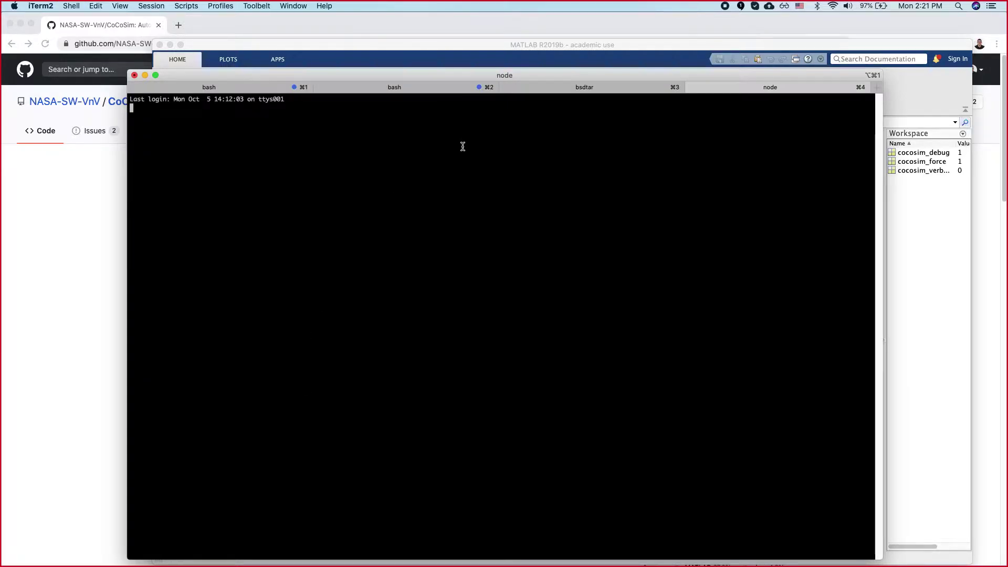
{"action": "left_click", "coordinate": [568, 86]}
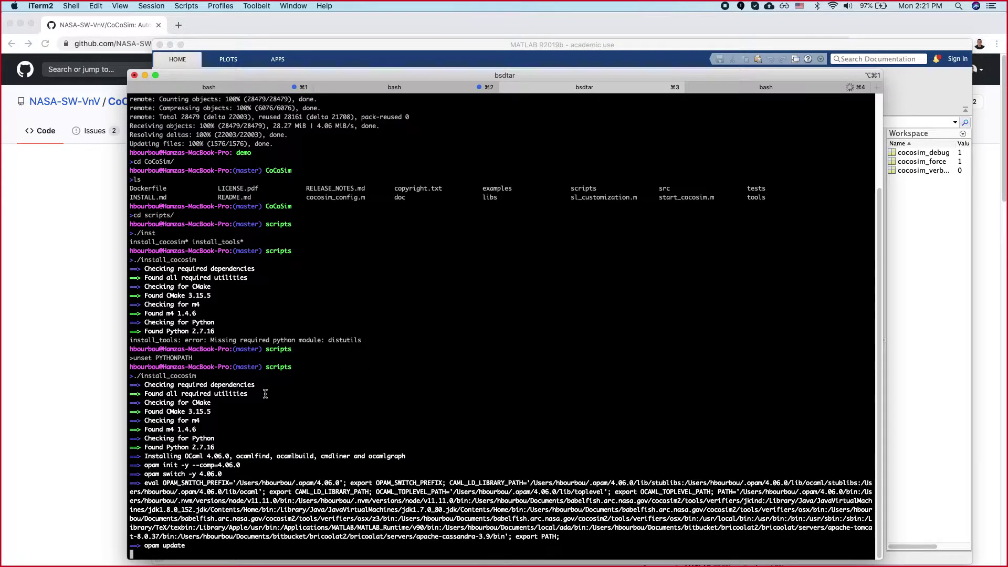
{"action": "left_click", "coordinate": [757, 88]}
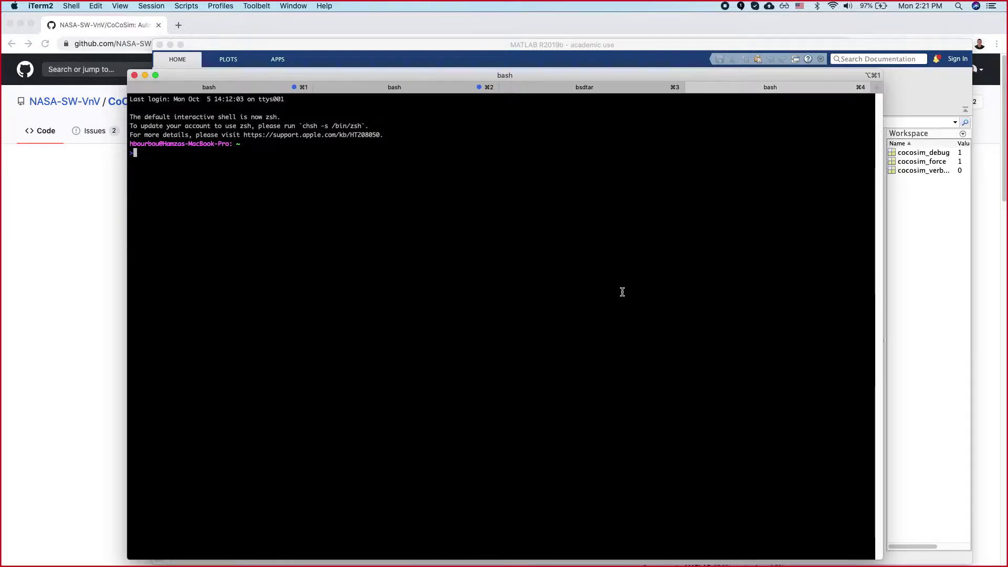
{"action": "type", "text": "cd Doc"}
{"action": "key", "text": "Tab"}
{"action": "type", "text": "demo/Co"}
{"action": "key", "text": "Tab"}
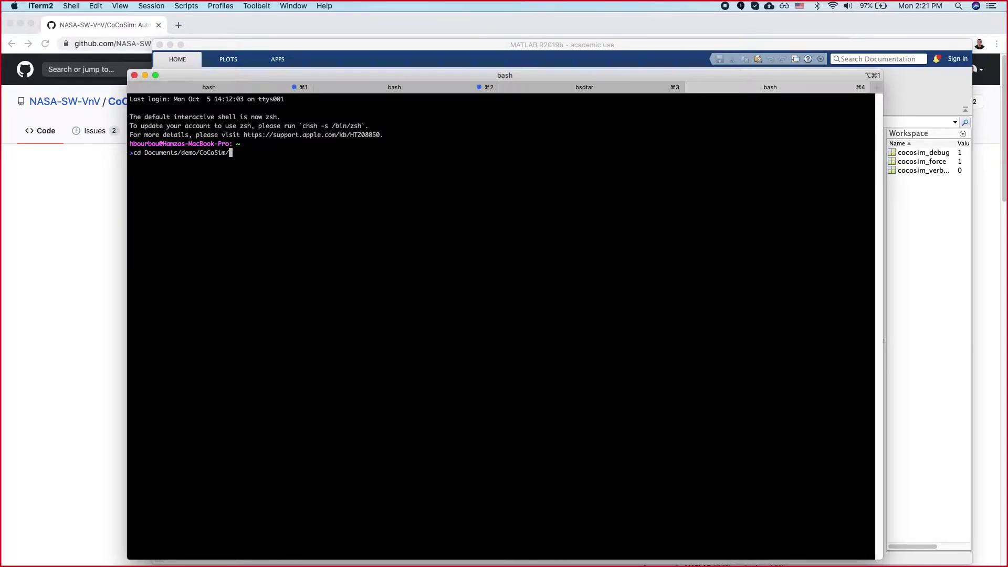
{"action": "key", "text": "Return"}
Step: Enter a cp command with Documents/babelfish.arc.nasa.gov/cocosim_github/CoCoSim/tools/verifiers/osx in the home folder as its source path
{"action": "type", "text": "cp "}
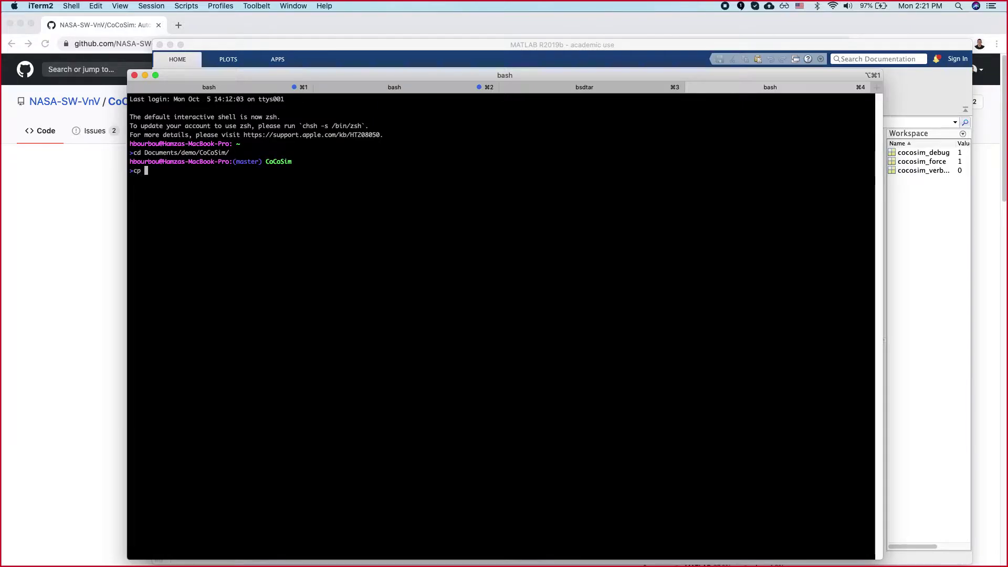
{"action": "type", "text": "/Users/hbourbou/Documents/bo"}
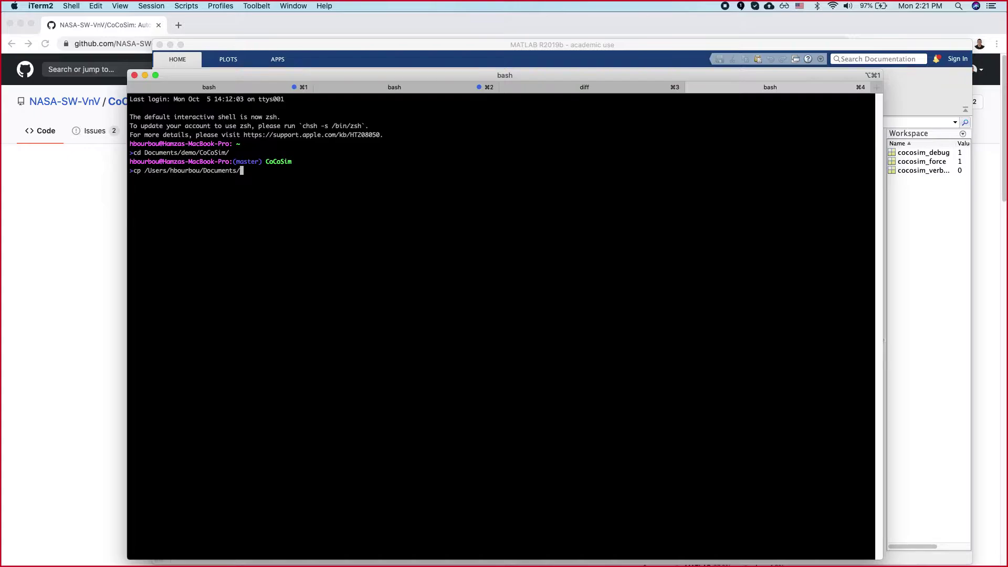
{"action": "key", "text": "Tab"}
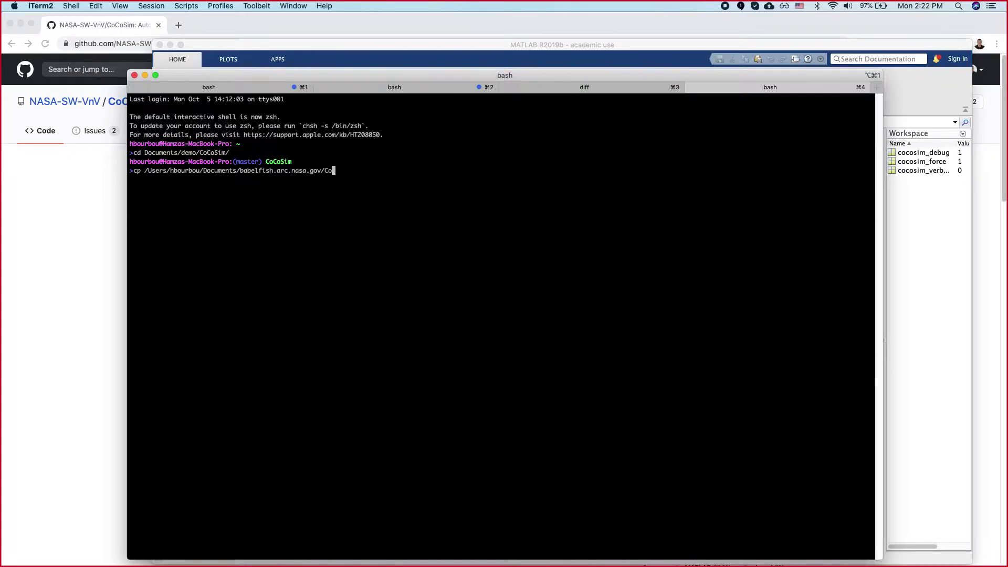
{"action": "type", "text": "C"}
{"action": "key", "text": "Tab"}
{"action": "key", "text": "Tab"}
{"action": "type", "text": "sim"}
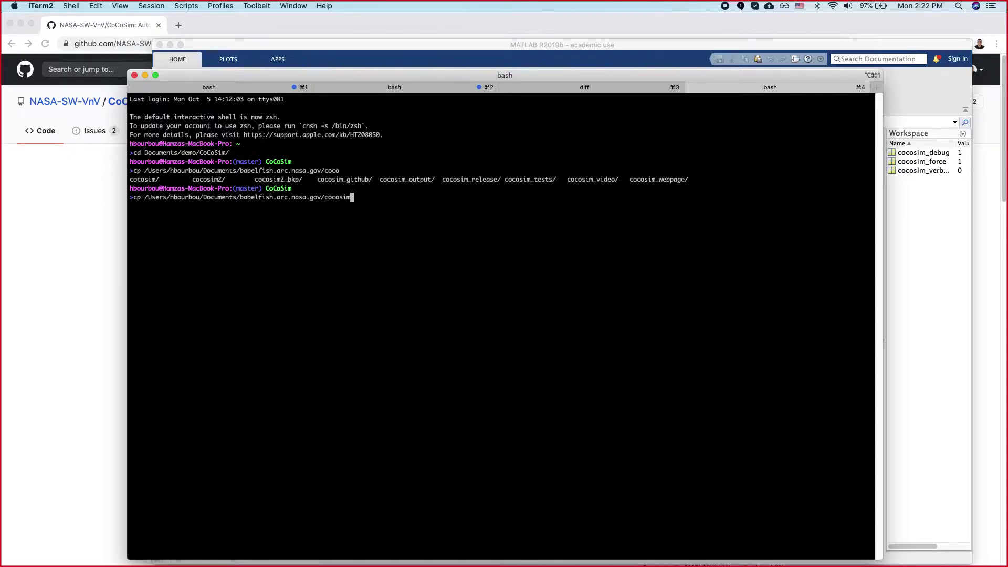
{"action": "type", "text": "_g"}
{"action": "key", "text": "Tab"}
{"action": "type", "text": "C"}
{"action": "key", "text": "Tab"}
{"action": "type", "text": "to"}
{"action": "key", "text": "Tab"}
{"action": "type", "text": "v"}
{"action": "key", "text": "Tab"}
{"action": "type", "text": "o"}
{"action": "key", "text": "Tab"}
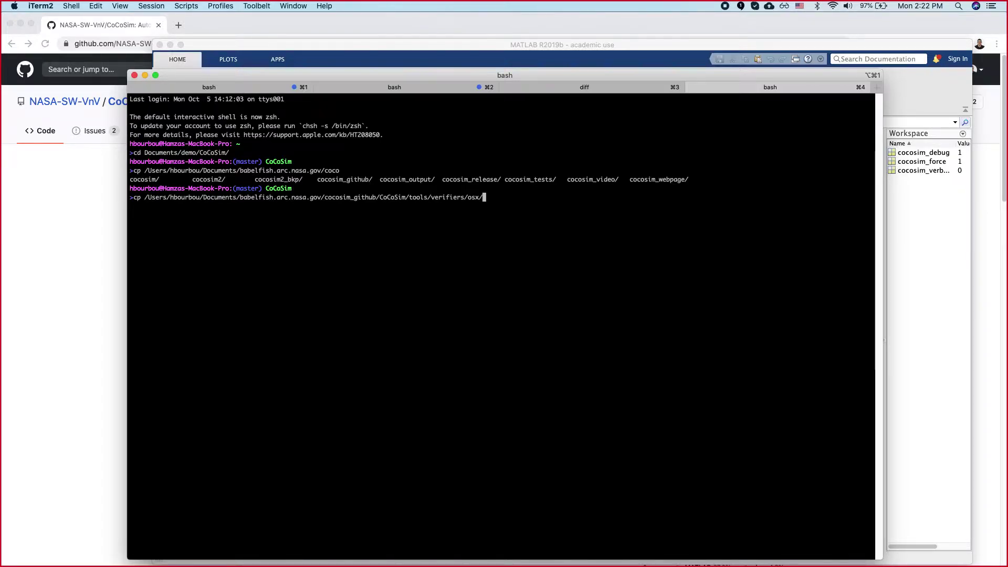
Step: Remove the source path's trailing slash, add ./tools/verifiers/ as the destination and try to copy the osx folder there
{"action": "type", "text": "*"}
{"action": "key", "text": "BackSpace"}
{"action": "key", "text": "BackSpace"}
{"action": "key", "text": "BackSpace"}
{"action": "type", "text": "./t"}
{"action": "key", "text": "Tab"}
{"action": "key", "text": "Tab"}
{"action": "type", "text": "o"}
{"action": "key", "text": "Tab"}
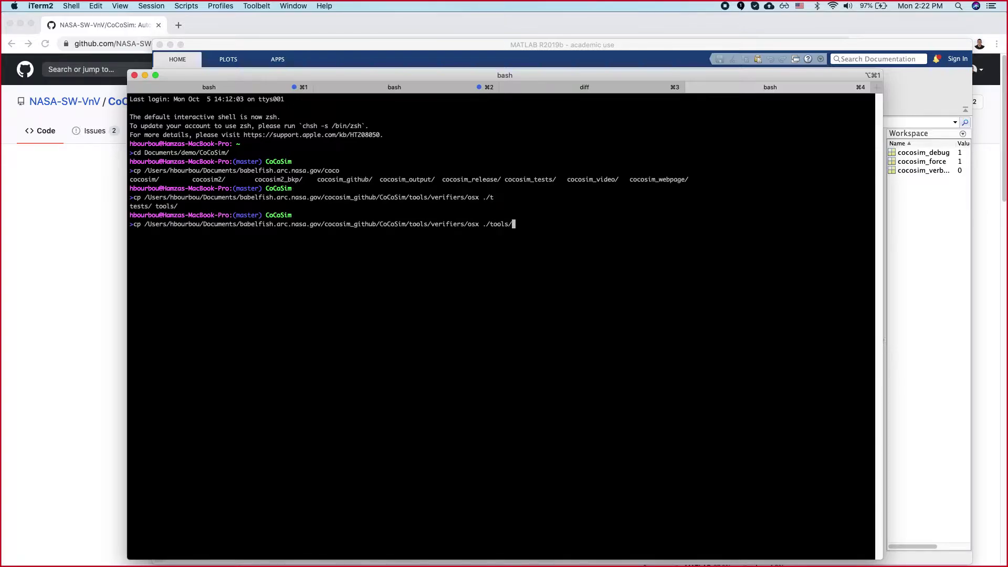
{"action": "type", "text": "v"}
{"action": "key", "text": "Tab"}
{"action": "key", "text": "Return"}
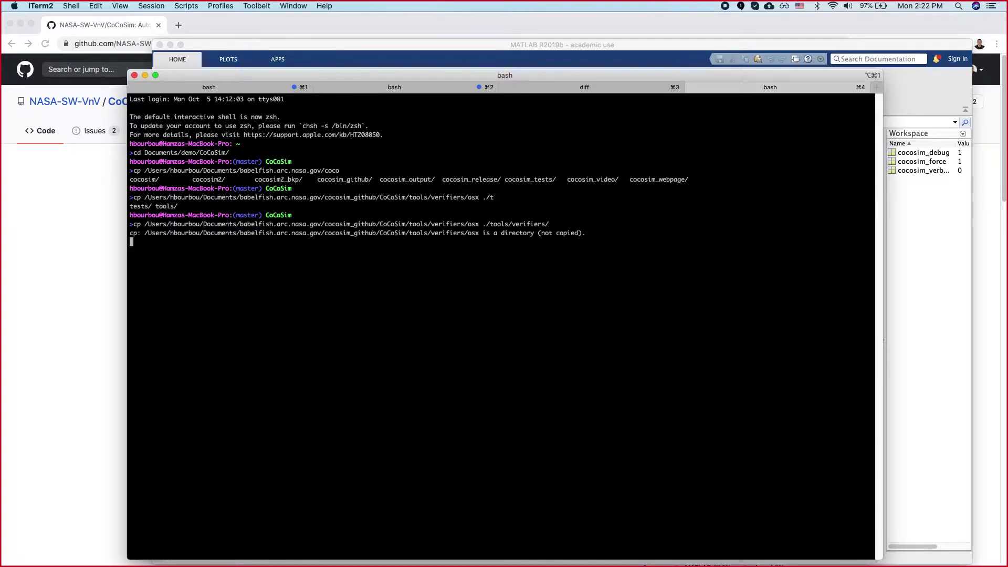
Step: Rerun the copy of the osx verifiers folder into ./tools/verifiers/ with the recursive option -r
{"action": "key", "text": "Up"}
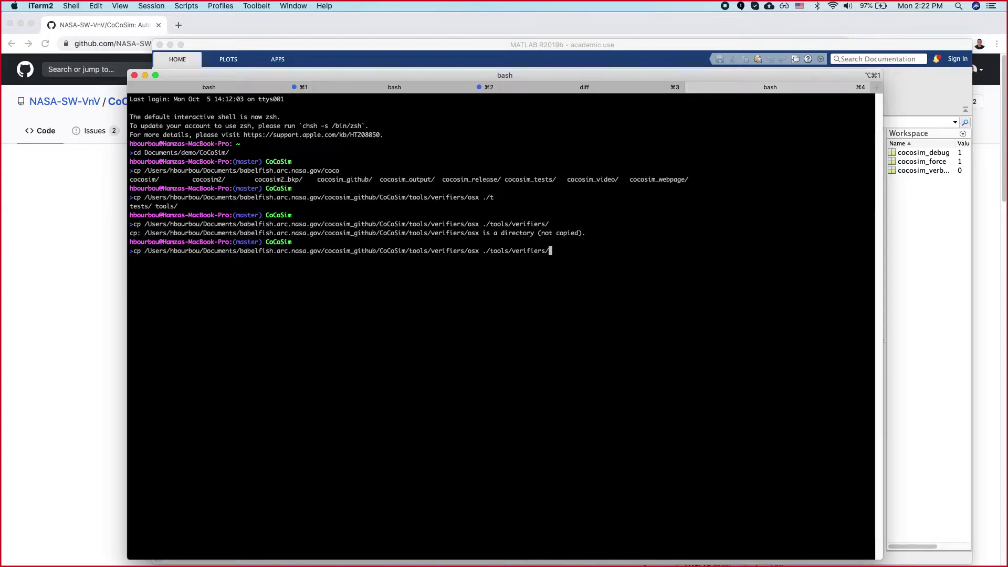
{"action": "key", "text": "ctrl+a"}
{"action": "key", "text": "Right"}
{"action": "key", "text": "Right"}
{"action": "type", "text": "-r"}
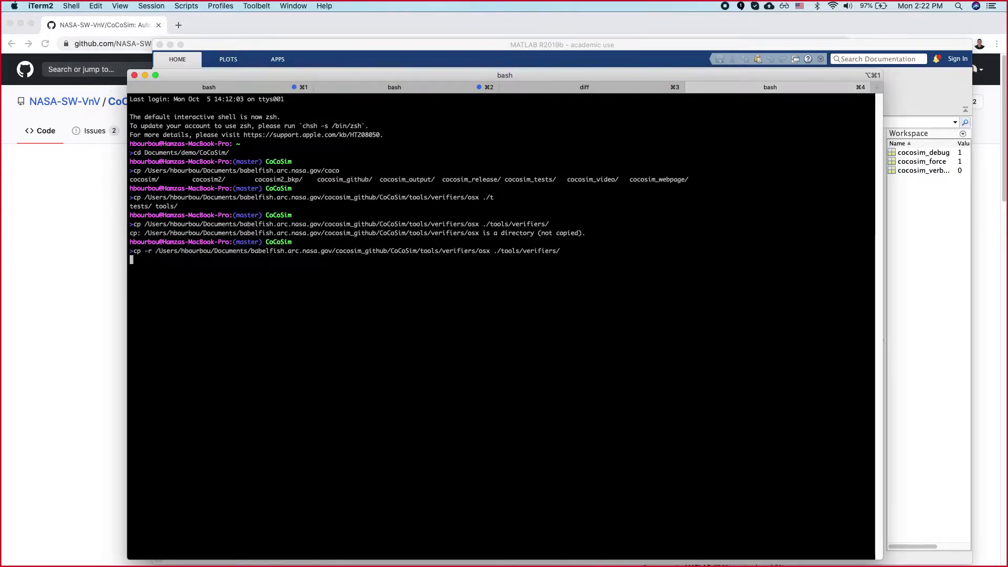
{"action": "key", "text": "Return"}
Step: List the contents of tools/verifiers/, tools/verifiers/osx/ and tools/verifiers/osx/bin/ in turn
{"action": "type", "text": "ls"}
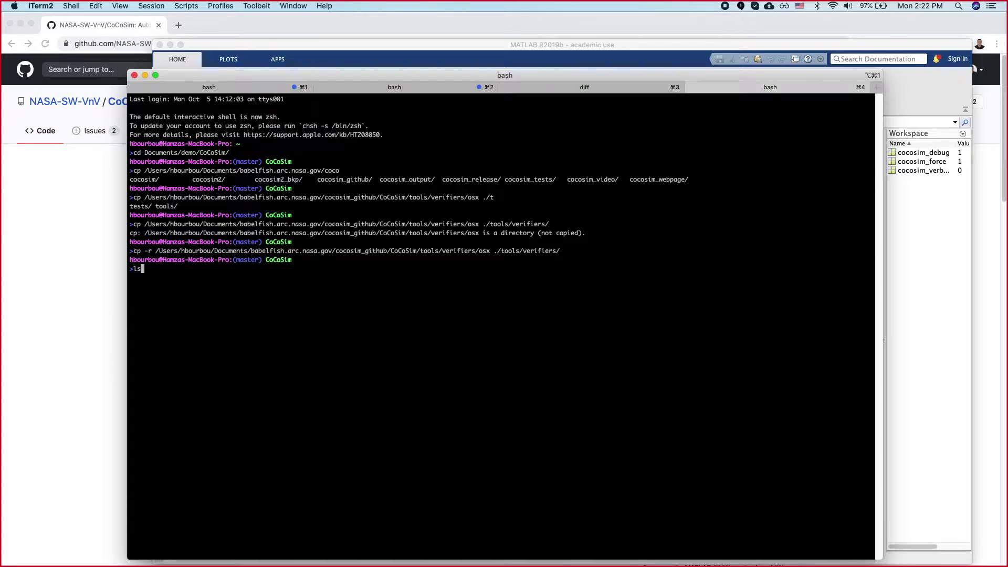
{"action": "type", "text": " tools/verifiers/"}
{"action": "key", "text": "Return"}
{"action": "key", "text": "Up"}
{"action": "type", "text": "osx/"}
{"action": "key", "text": "Return"}
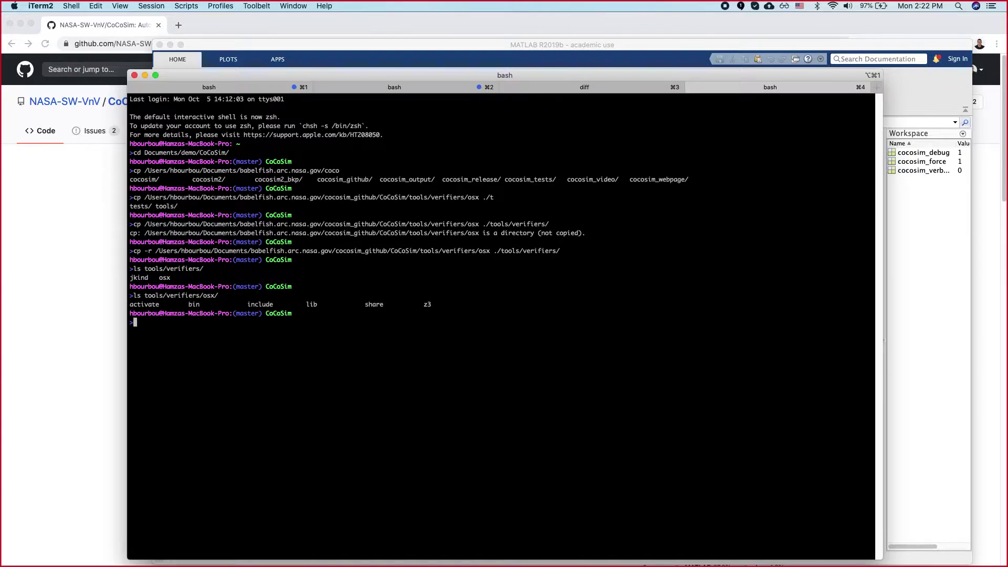
{"action": "key", "text": "Up"}
{"action": "type", "text": "bin/"}
{"action": "key", "text": "Return"}
Step: Change the working directory to tools/verifiers/osx/bin/ by reworking the previous ls command
{"action": "key", "text": "Up"}
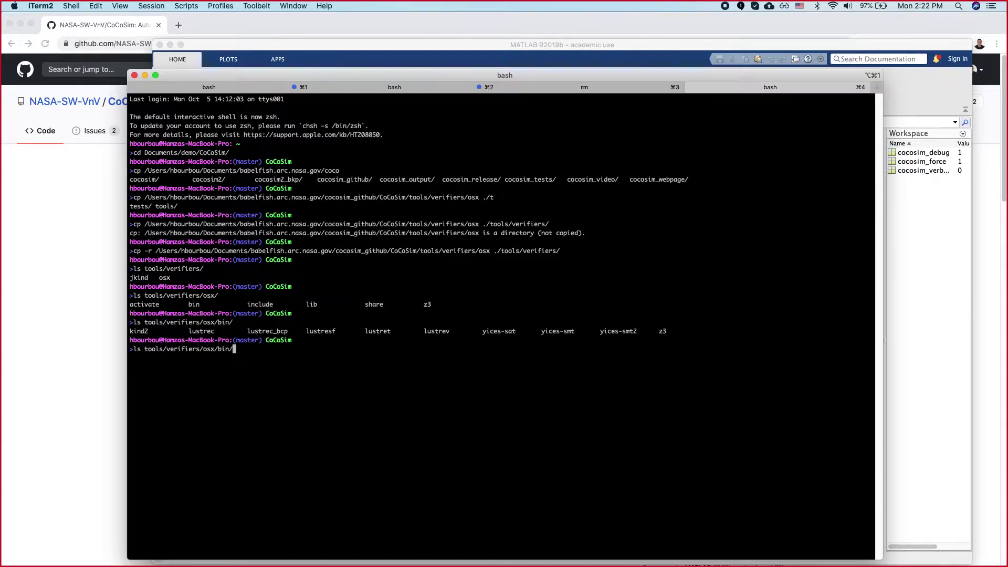
{"action": "key", "text": "BackSpace"}
{"action": "key", "text": "BackSpace"}
{"action": "key", "text": "BackSpace"}
{"action": "key", "text": "Tab"}
{"action": "key", "text": "ctrl+a"}
{"action": "key", "text": "Right"}
{"action": "key", "text": "Right"}
{"action": "key", "text": "BackSpace"}
{"action": "key", "text": "BackSpace"}
{"action": "type", "text": "cd"}
{"action": "key", "text": "Return"}
Step: List the files of the bin folder in long format with ls -l
{"action": "type", "text": "l"}
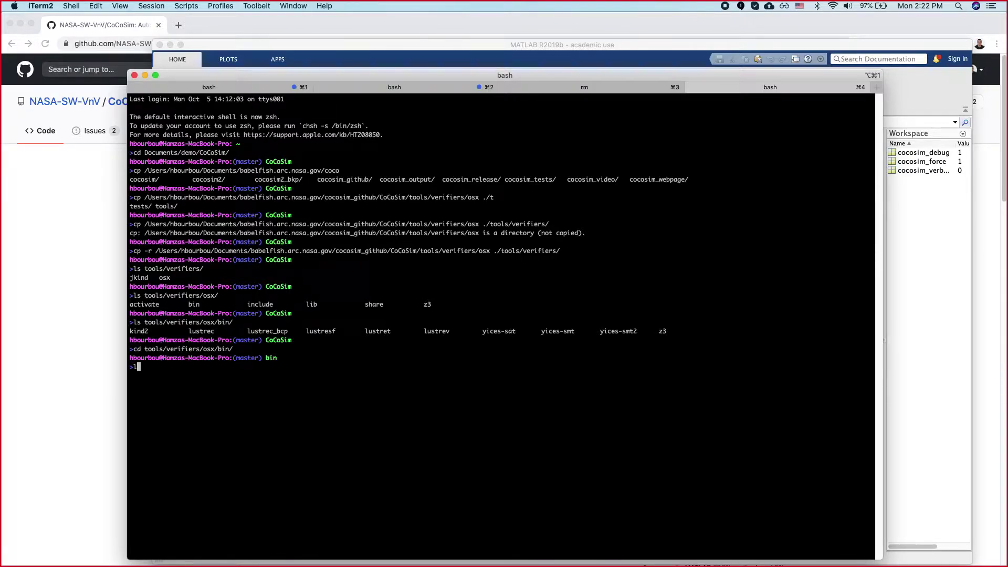
{"action": "type", "text": "s -l"}
{"action": "key", "text": "Return"}
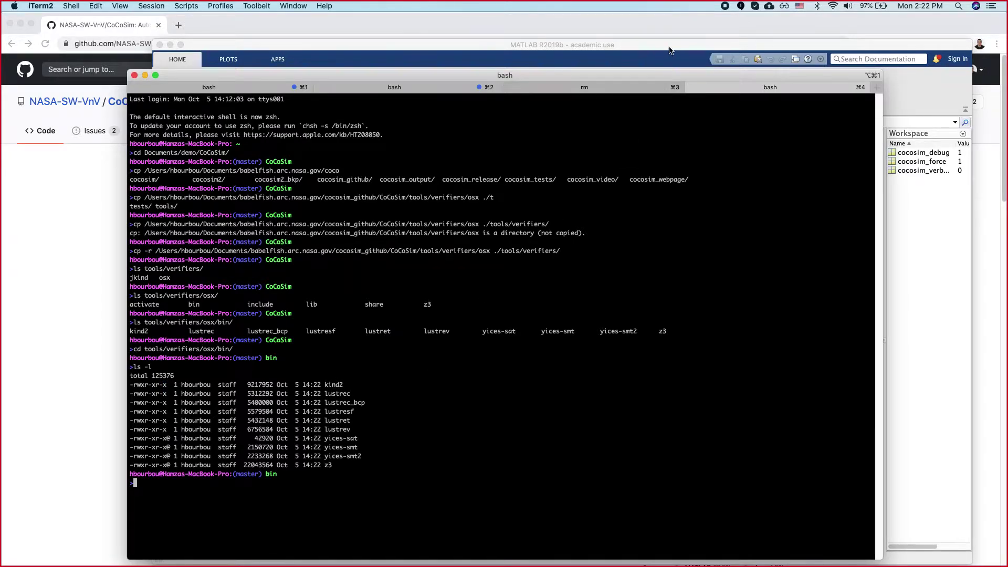
Step: Return to the terminal session running the installation, interrupt its opam operations and run ./install_cocosim again from the scripts folder
{"action": "key", "text": "super+3"}
{"action": "key", "text": "ctrl+c"}
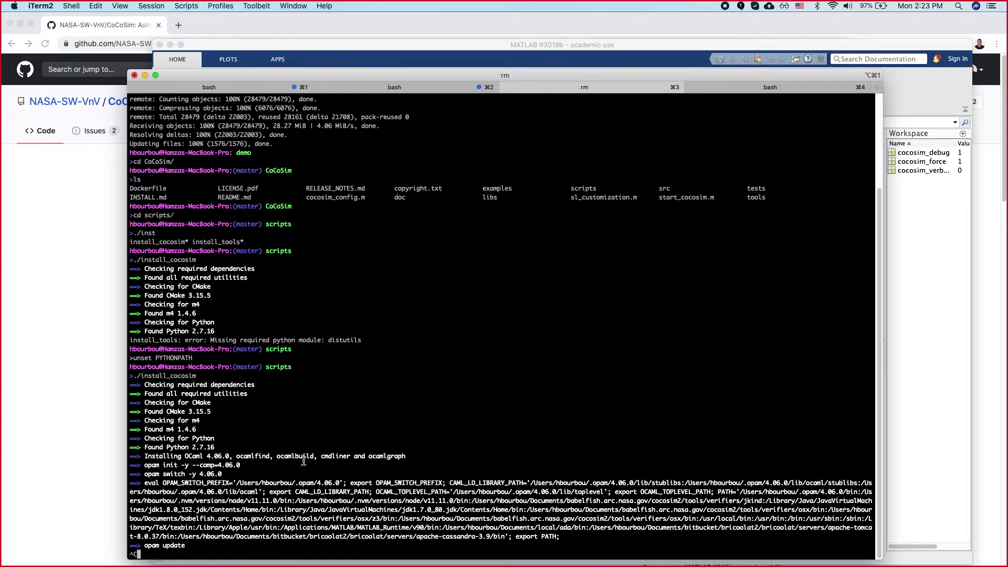
{"action": "key", "text": "ctrl+c"}
{"action": "key", "text": "ctrl+c"}
{"action": "key", "text": "ctrl+c"}
{"action": "key", "text": "ctrl+c"}
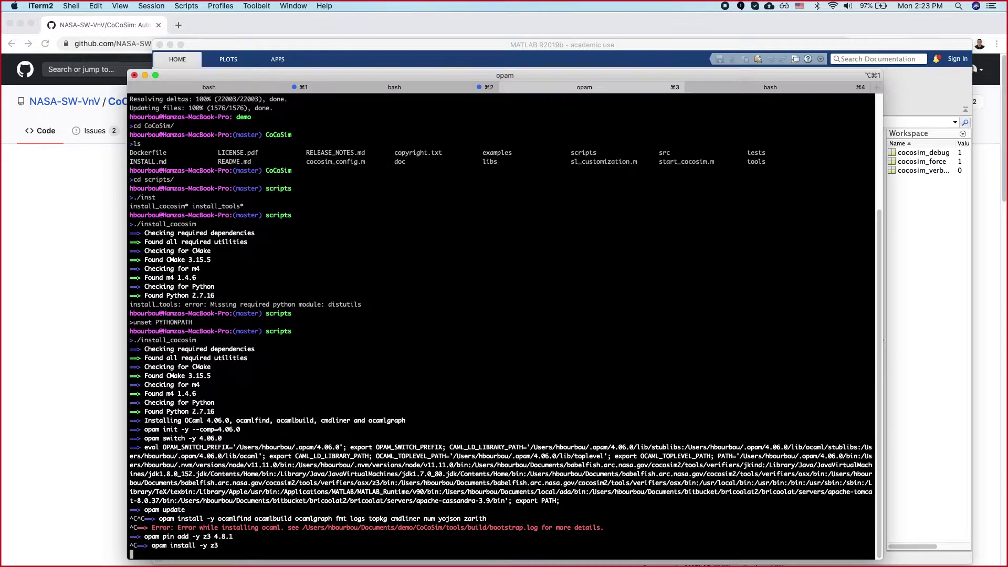
{"action": "key", "text": "ctrl+c"}
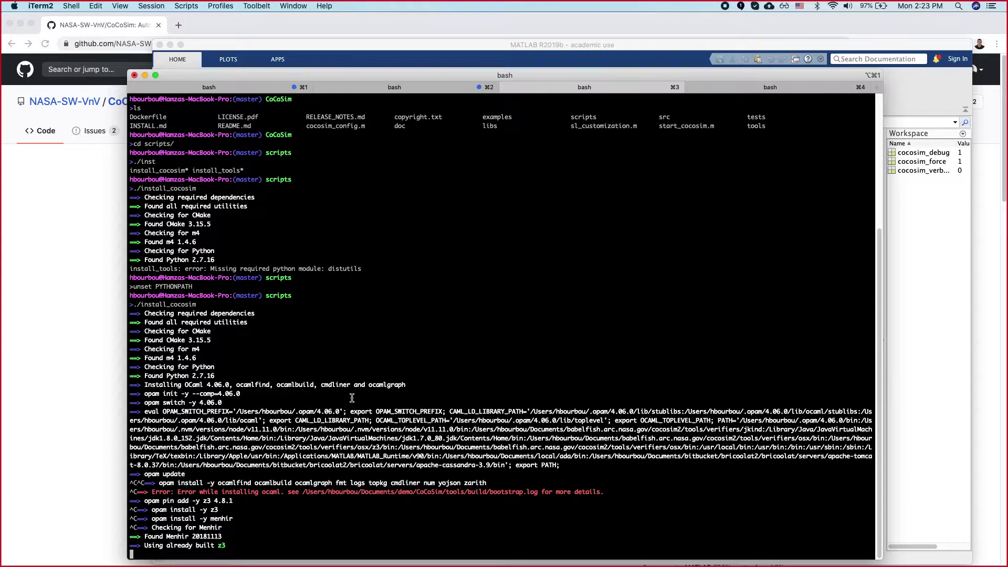
{"action": "key", "text": "Up"}
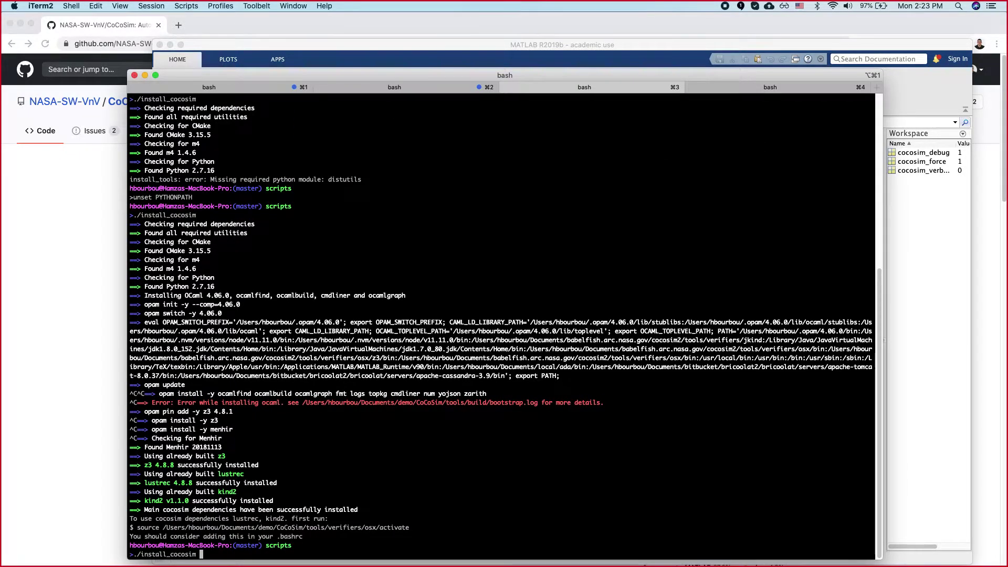
{"action": "key", "text": "Return"}
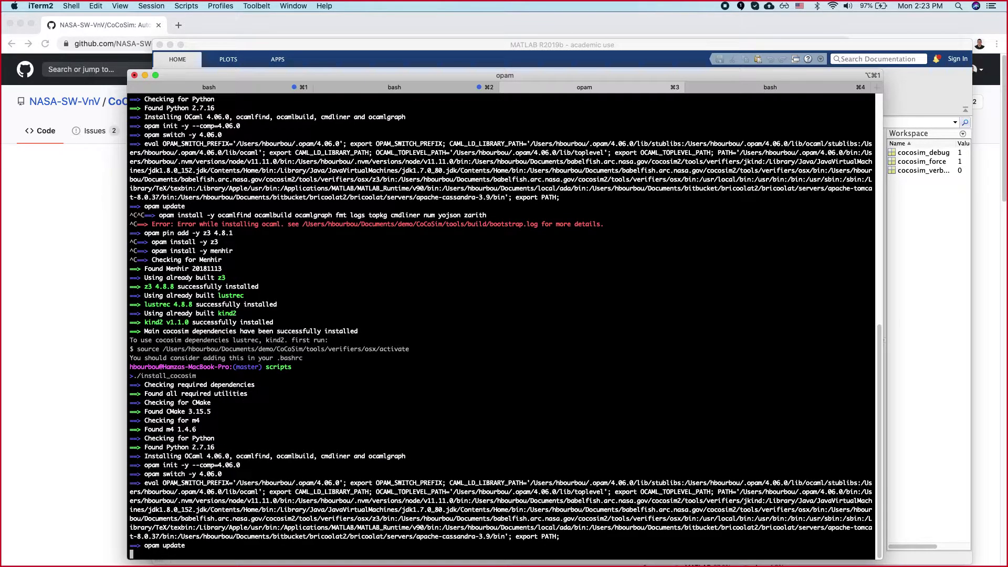
Step: Review the z3, lustrec and kind2 installation lines in the earlier install_cocosim output
{"action": "left_click_drag", "start_coordinate": [146, 286], "coordinate": [258, 287]}
{"action": "left_click", "coordinate": [719, 90]}
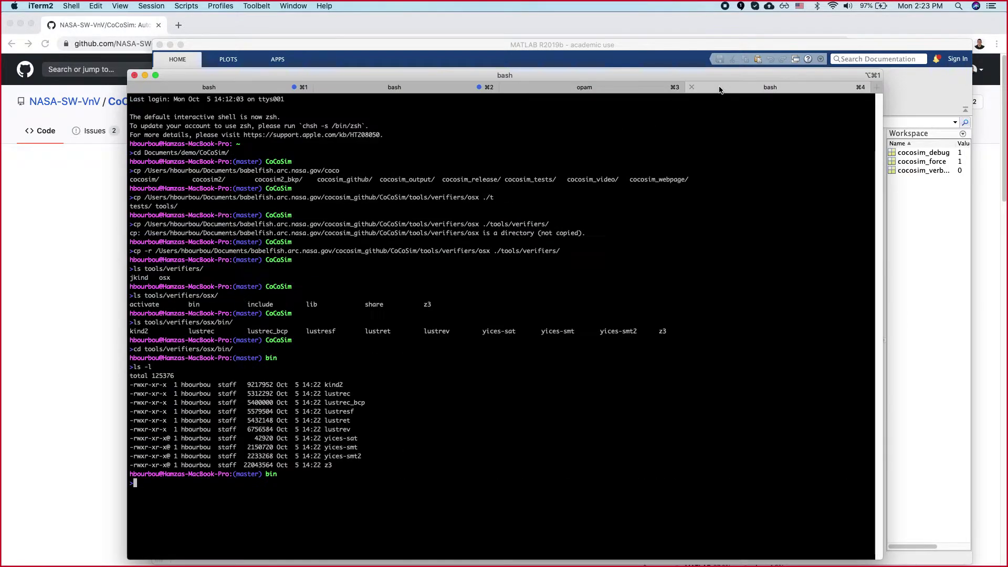
{"action": "left_click", "coordinate": [607, 90]}
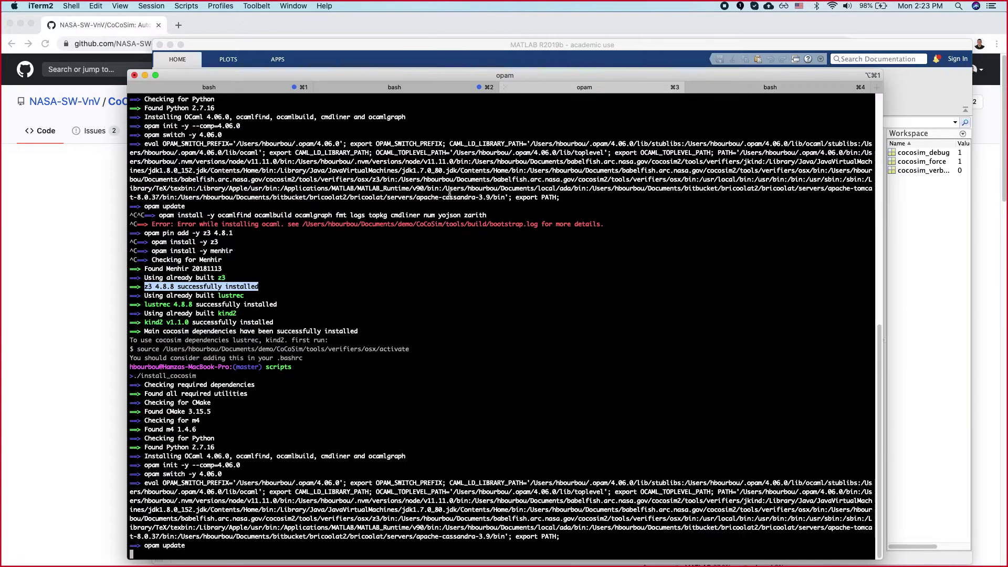
{"action": "left_click_drag", "start_coordinate": [144, 304], "coordinate": [285, 304]}
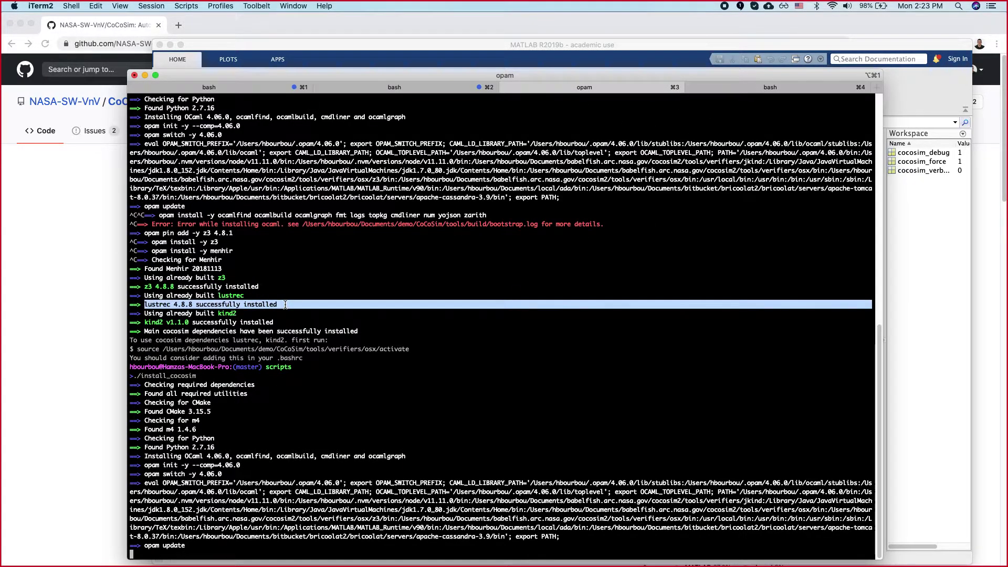
{"action": "left_click_drag", "start_coordinate": [146, 322], "coordinate": [274, 322]}
{"action": "left_click", "coordinate": [279, 337]}
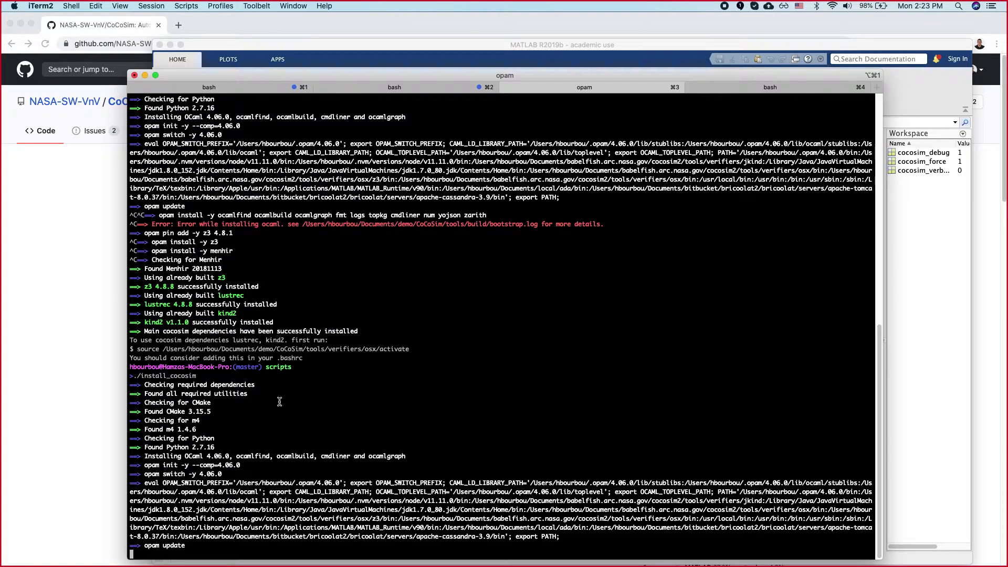
Step: Switch to MATLAB and examine the kind2, lustrec, z3 and yices-sat executables in tools/verifiers/osx/bin
{"action": "left_click", "coordinate": [895, 335]}
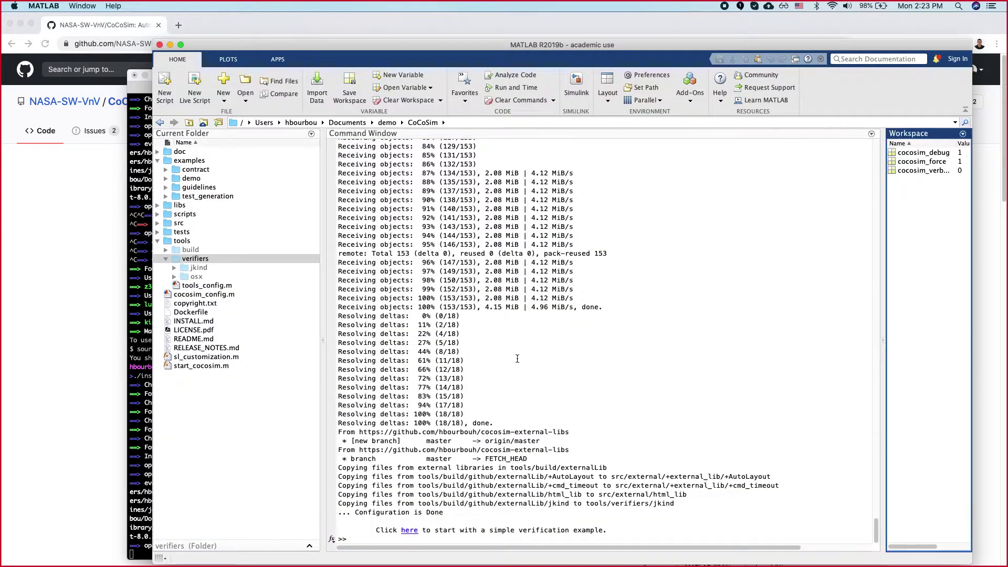
{"action": "left_click", "coordinate": [174, 278]}
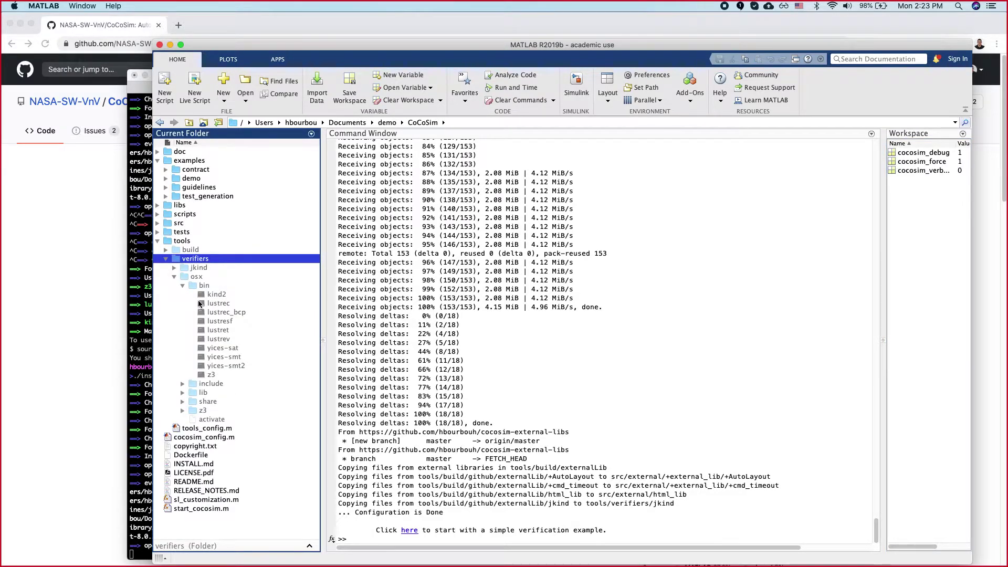
{"action": "left_click", "coordinate": [224, 295]}
{"action": "left_click", "coordinate": [225, 306]}
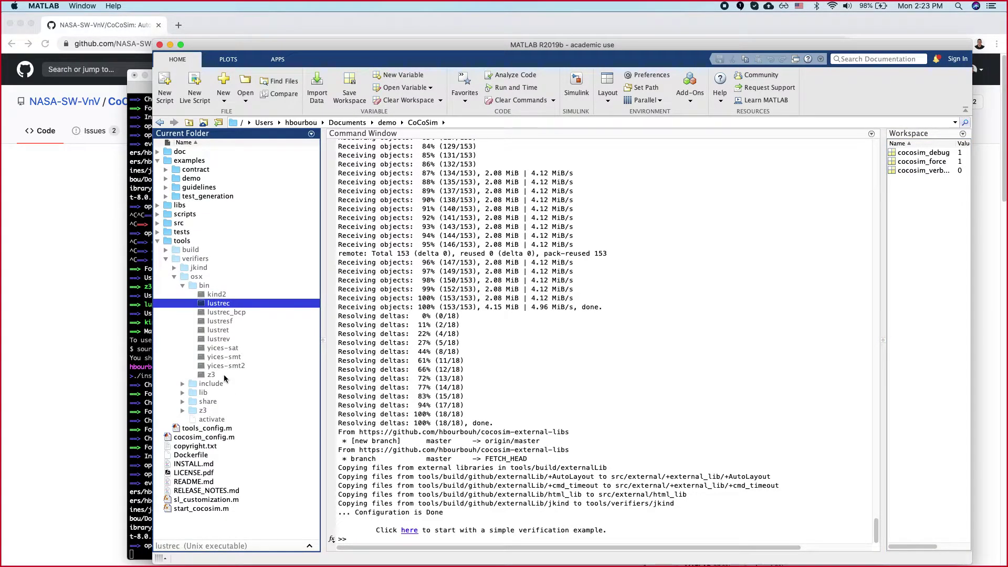
{"action": "left_click", "coordinate": [222, 294]}
{"action": "left_click", "coordinate": [224, 303]}
{"action": "left_click", "coordinate": [224, 295]}
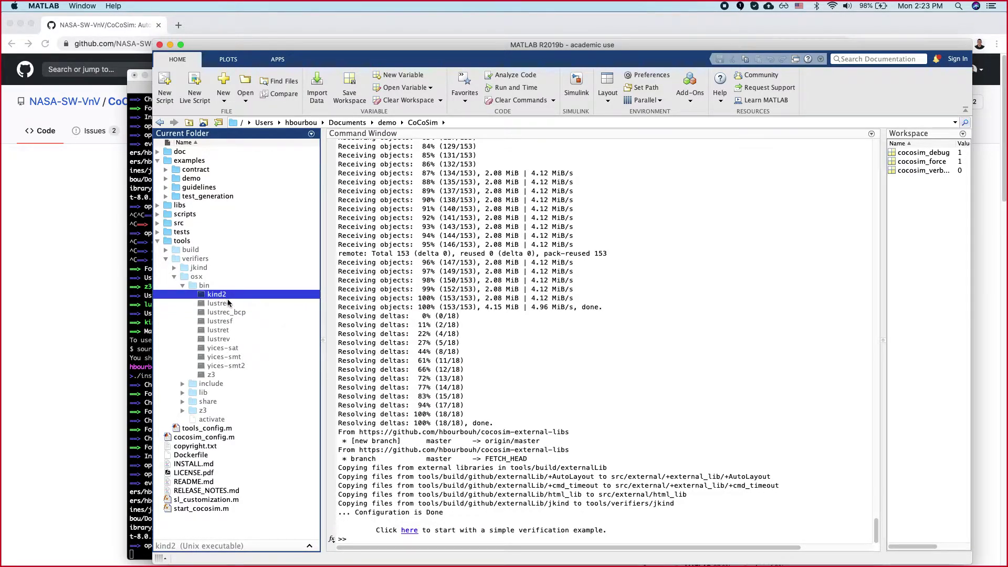
{"action": "left_click", "coordinate": [228, 304]}
{"action": "left_click", "coordinate": [212, 375]}
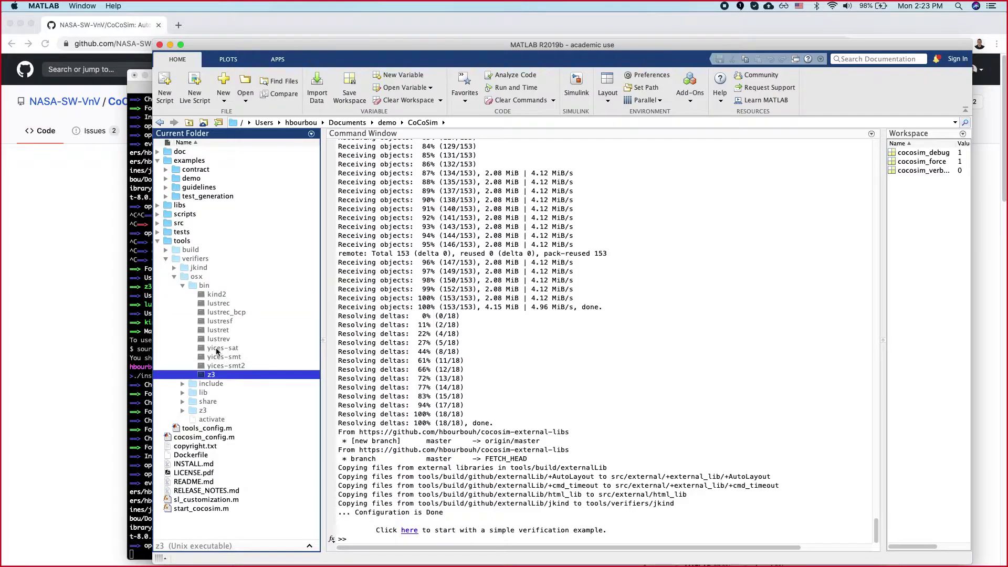
{"action": "left_click", "coordinate": [232, 349]}
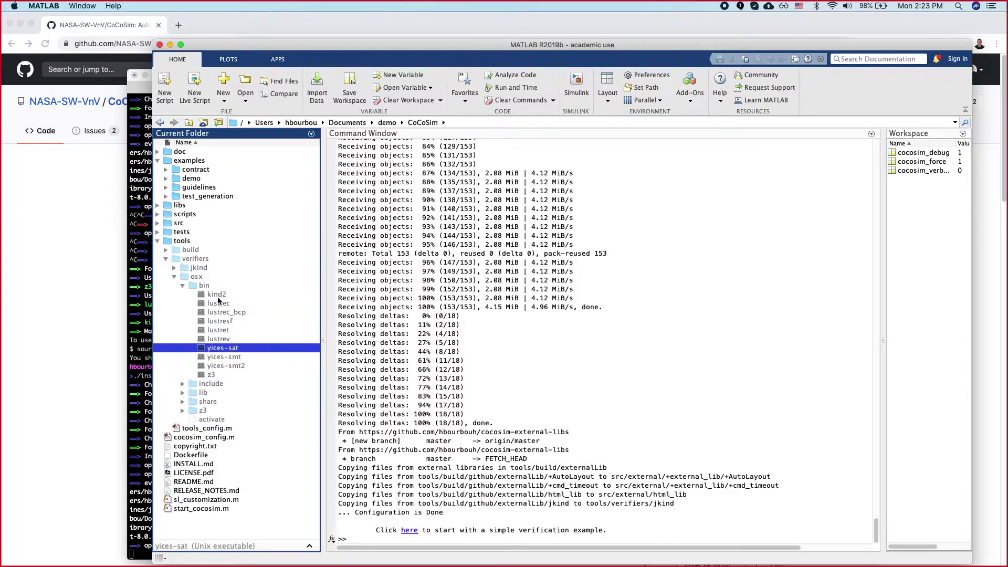
Step: Collapse the bin, verifiers and tools folders in the folder tree and clear the selection
{"action": "left_click", "coordinate": [183, 285]}
{"action": "left_click", "coordinate": [166, 259]}
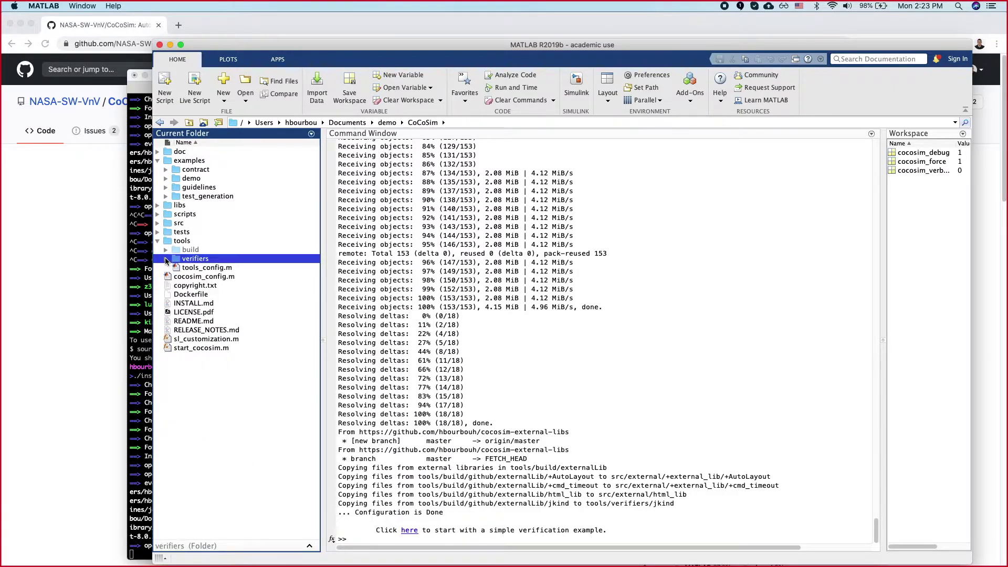
{"action": "left_click", "coordinate": [158, 241]}
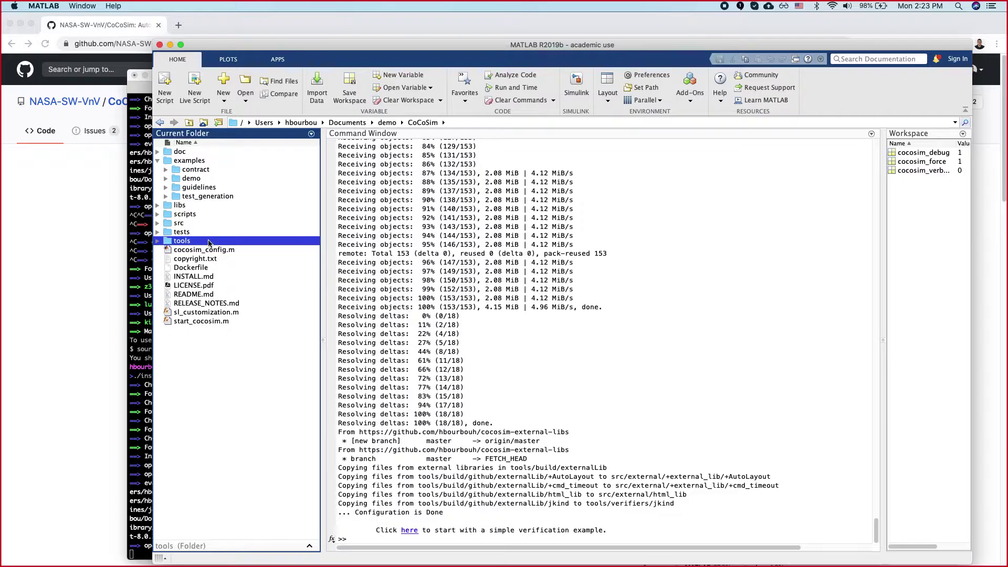
{"action": "left_click", "coordinate": [239, 399]}
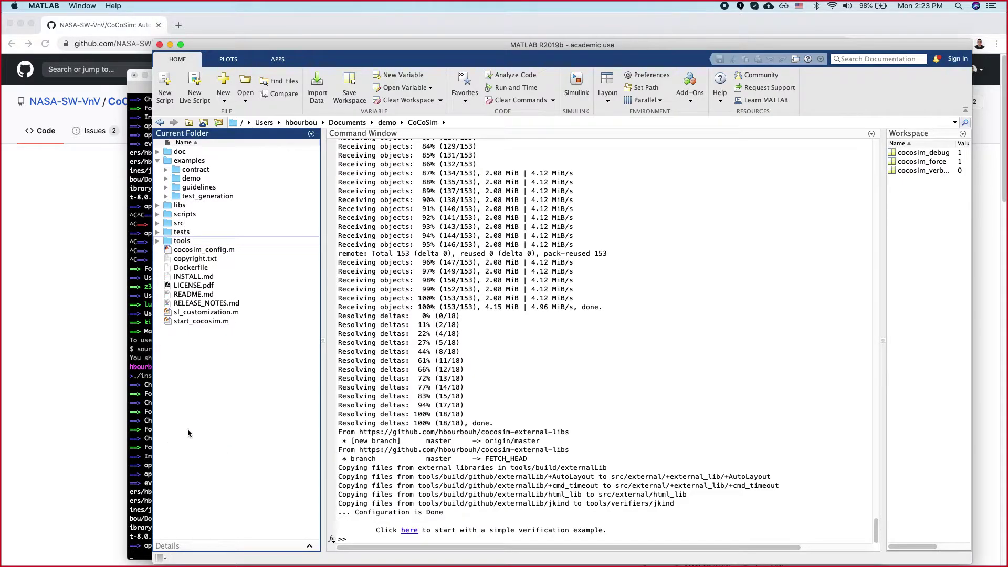
Step: Expand the examples/contract folder and open the Simulink model absolute.slx
{"action": "left_click", "coordinate": [166, 170]}
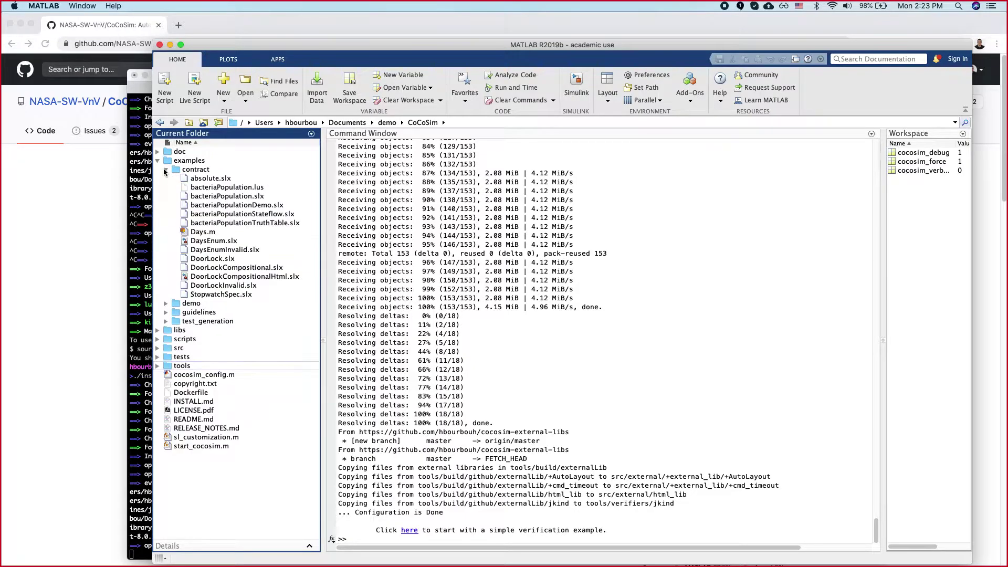
{"action": "left_click", "coordinate": [204, 180]}
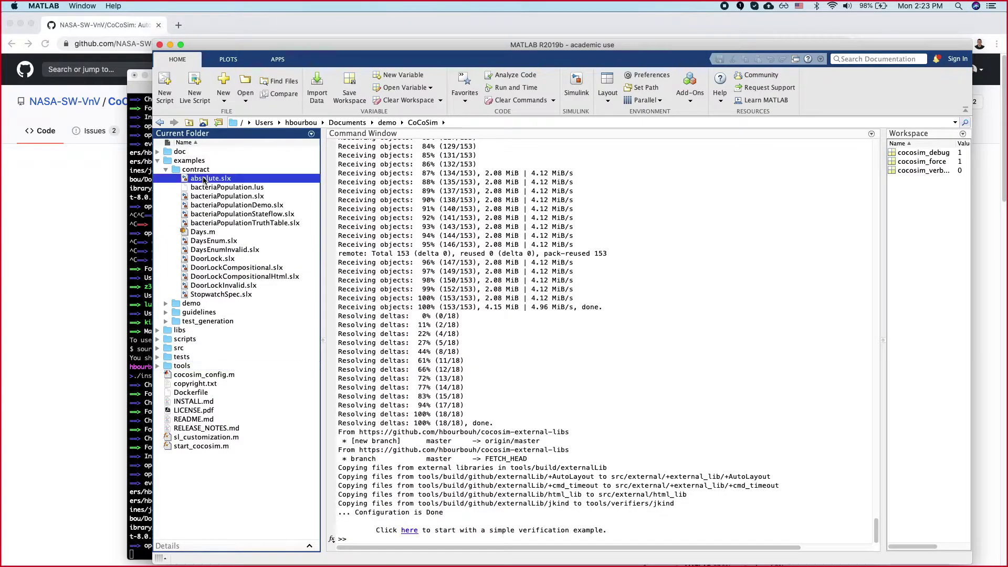
{"action": "double_click", "coordinate": [204, 180]}
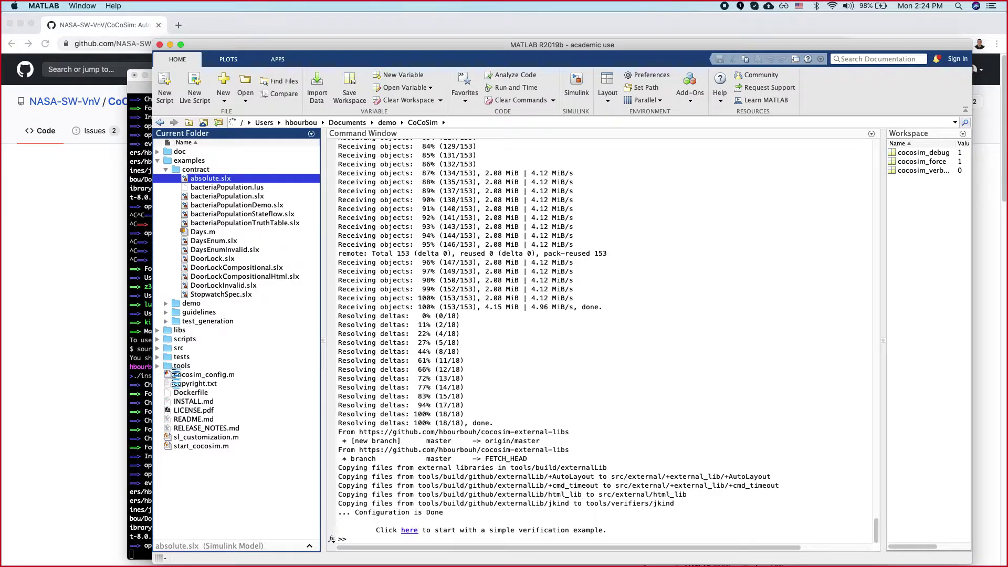
Step: Expand tools/verifiers/osx/bin in the folder tree and examine the verifier executables stored there
{"action": "left_click", "coordinate": [366, 340]}
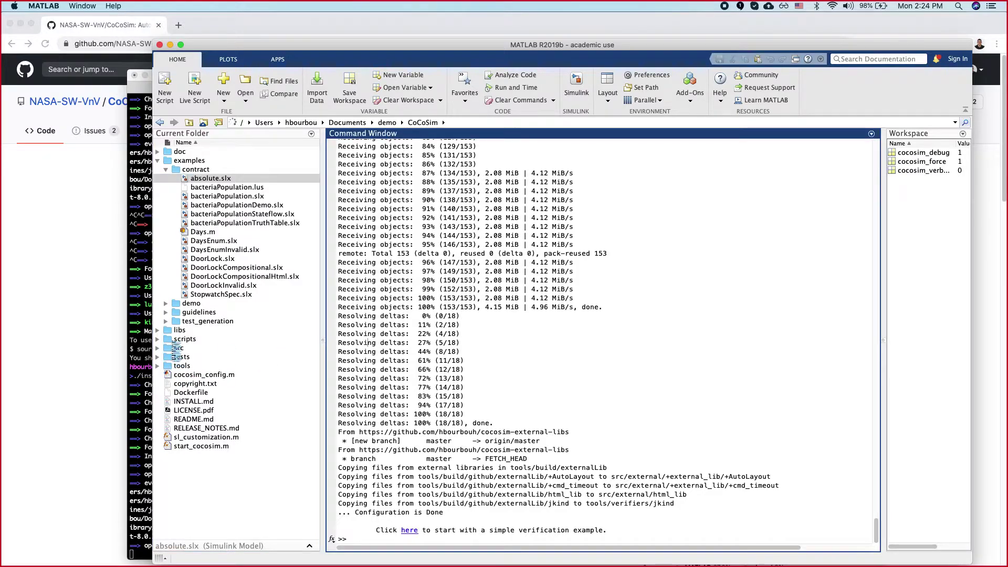
{"action": "left_click", "coordinate": [158, 365]}
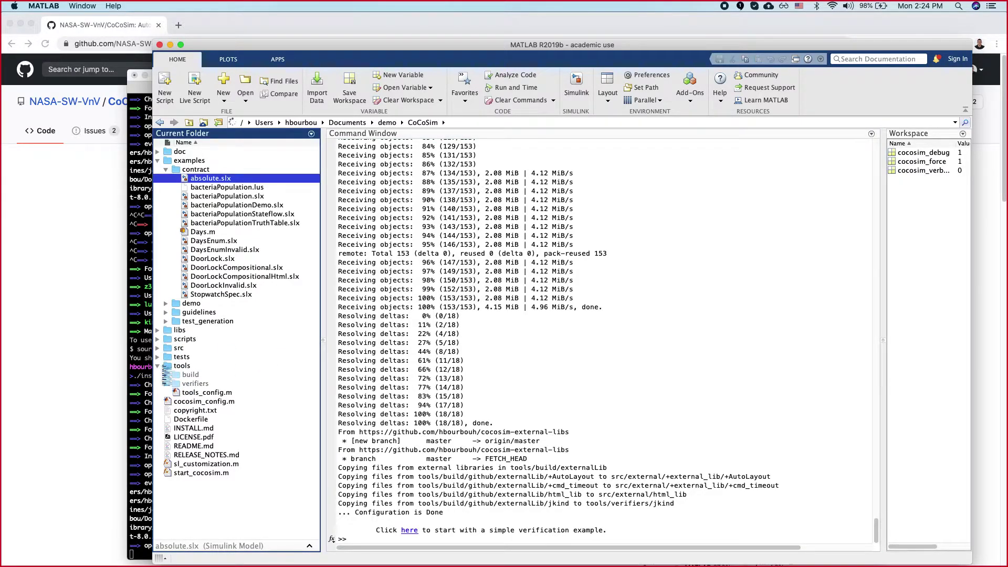
{"action": "left_click", "coordinate": [166, 383]}
{"action": "left_click", "coordinate": [174, 401]}
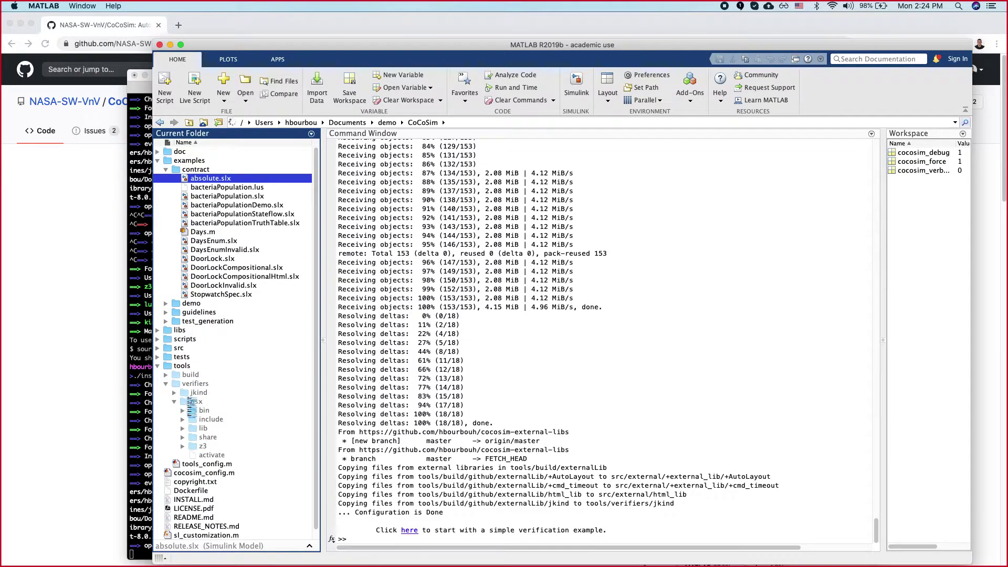
{"action": "left_click", "coordinate": [174, 401]}
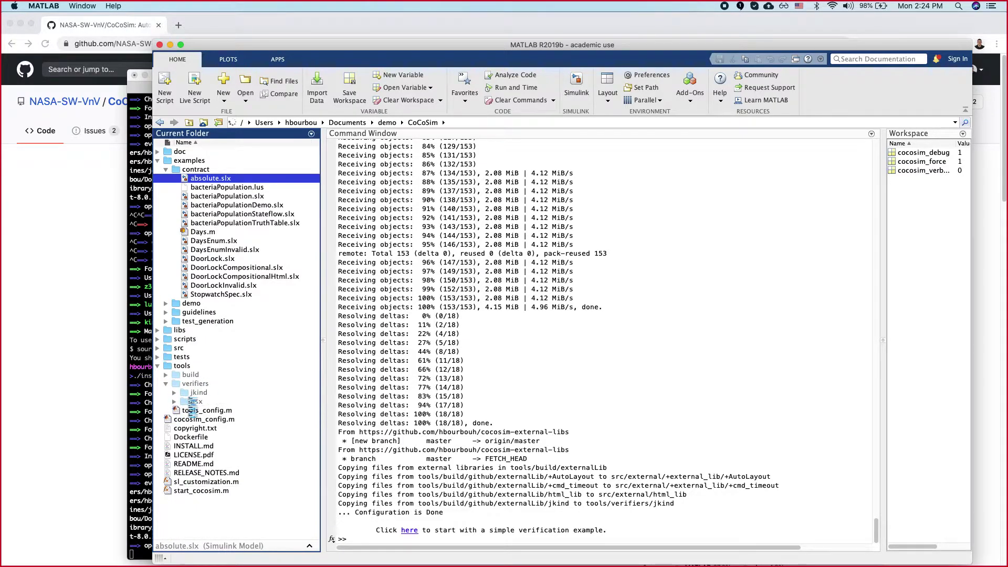
{"action": "left_click", "coordinate": [175, 402]}
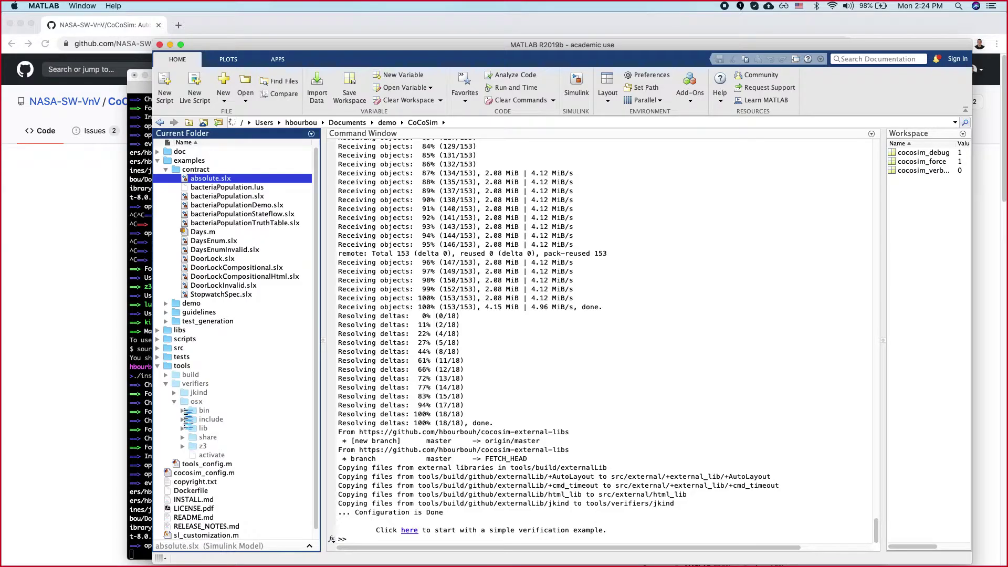
{"action": "left_click", "coordinate": [183, 411]}
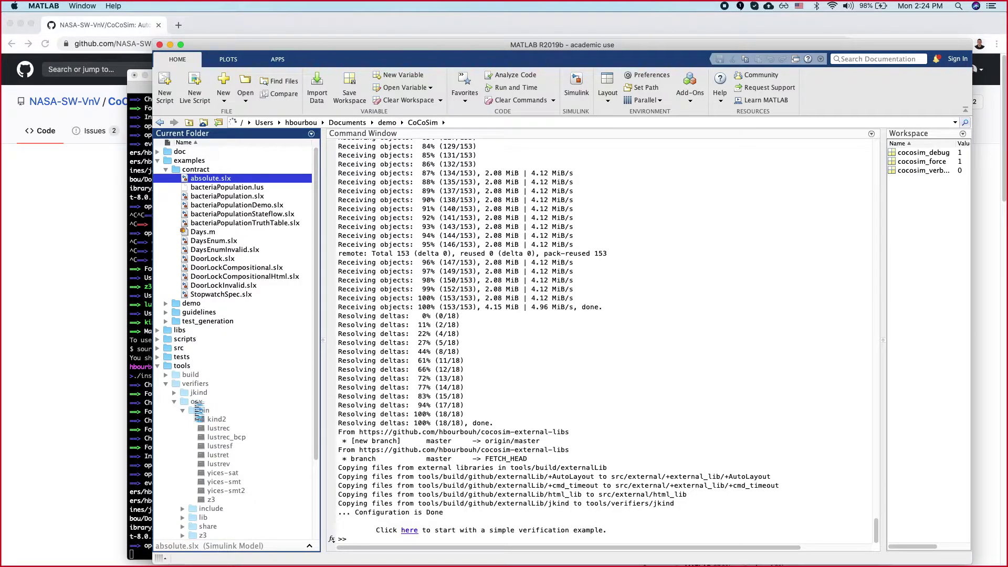
{"action": "left_click", "coordinate": [196, 401]}
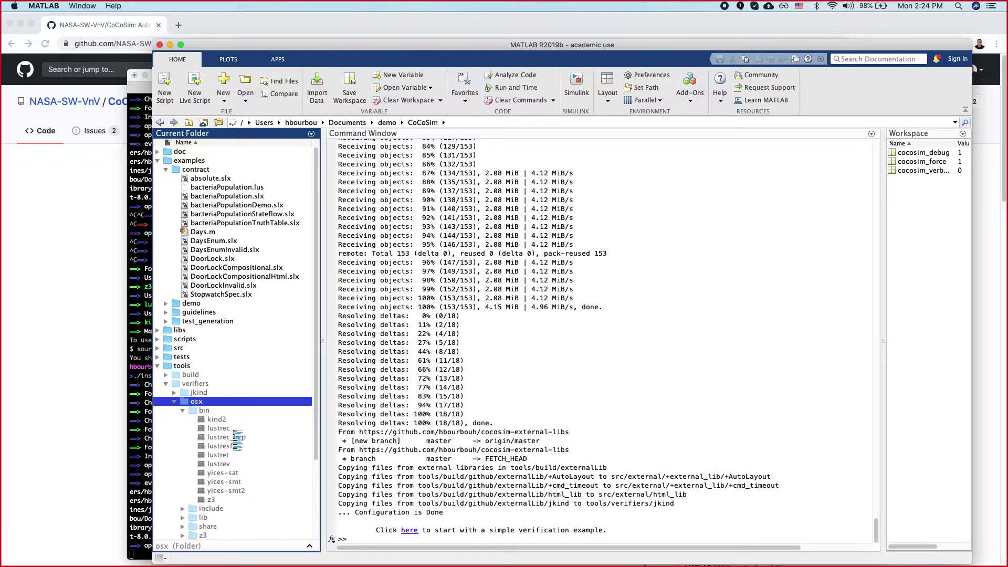
{"action": "scroll", "coordinate": [236, 436], "scroll_direction": "down", "scroll_amount": 5}
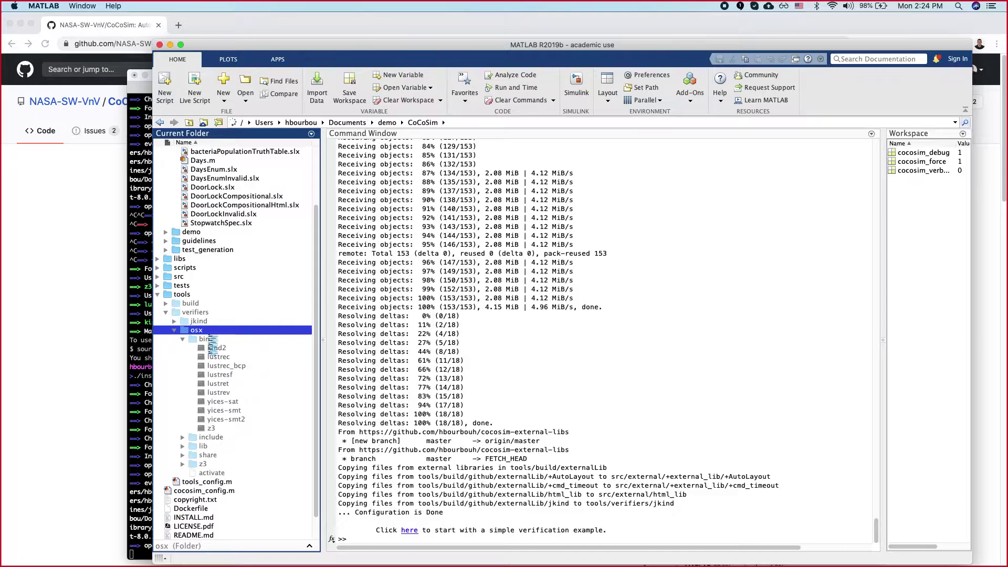
{"action": "mouse_move", "coordinate": [212, 344]}
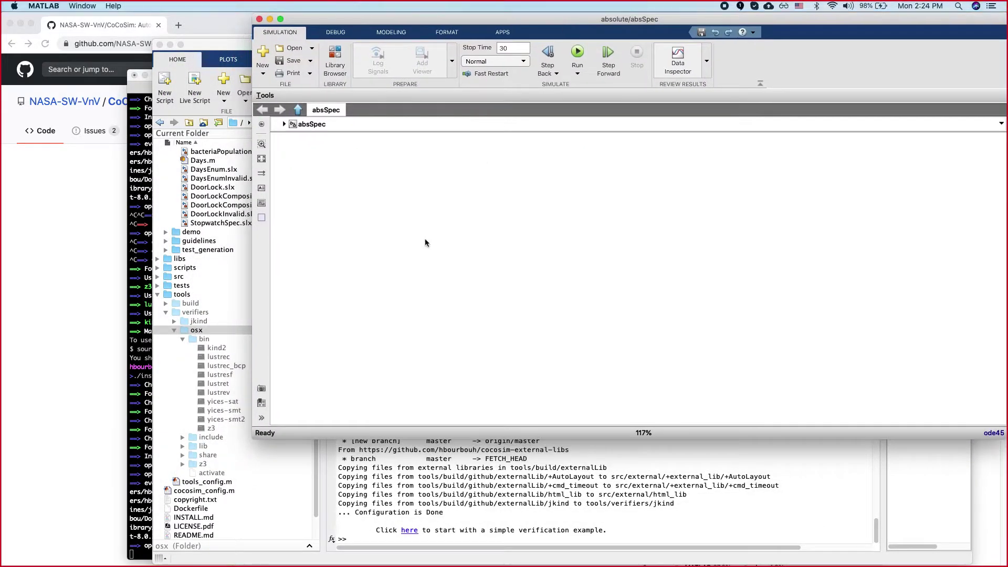
Step: Collapse the osx and verifiers folders, then open tools/tools_config.m in a maximized editor window
{"action": "left_click", "coordinate": [175, 332]}
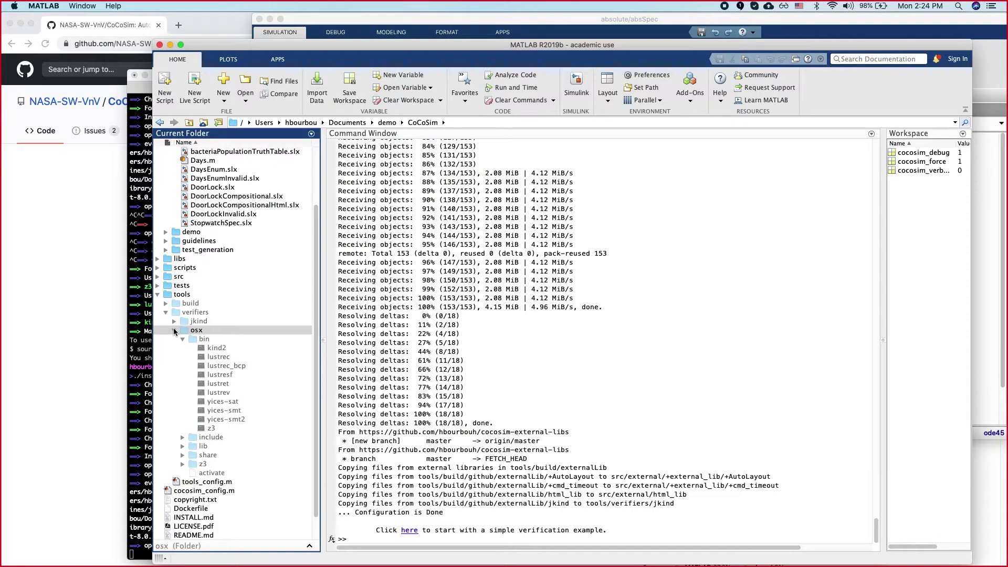
{"action": "left_click", "coordinate": [174, 330]}
{"action": "left_click", "coordinate": [166, 385]}
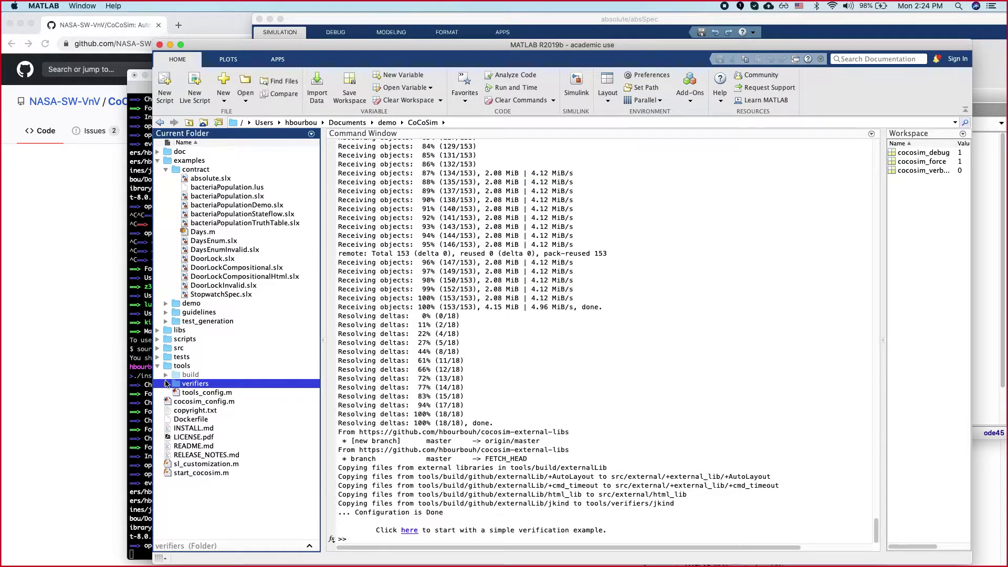
{"action": "left_click", "coordinate": [200, 393]}
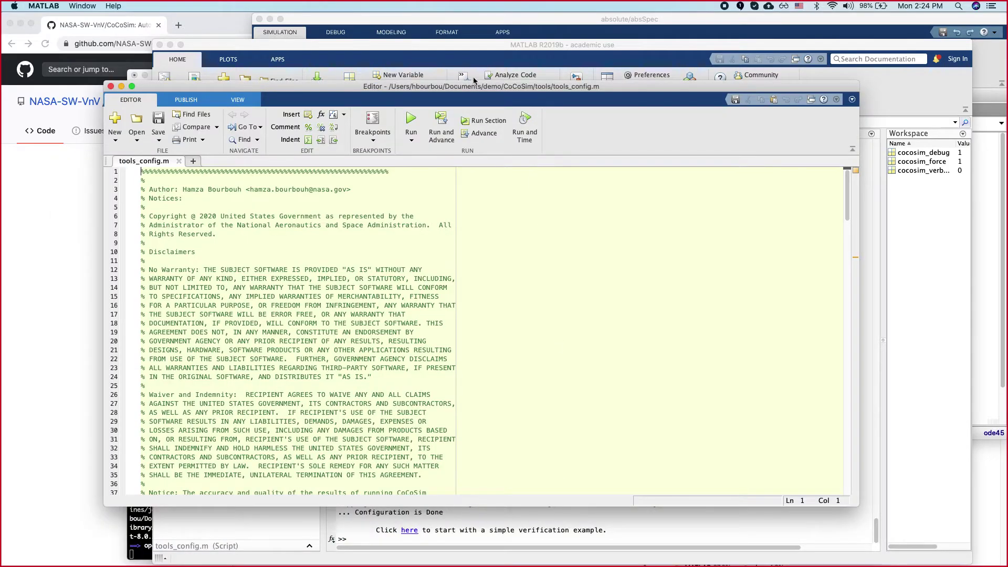
{"action": "double_click", "coordinate": [461, 89]}
Step: Examine the solver configuration comments and the LUSTREC and KIND2 path definitions in tools_config.m
{"action": "scroll", "coordinate": [447, 347], "scroll_direction": "down", "scroll_amount": 10}
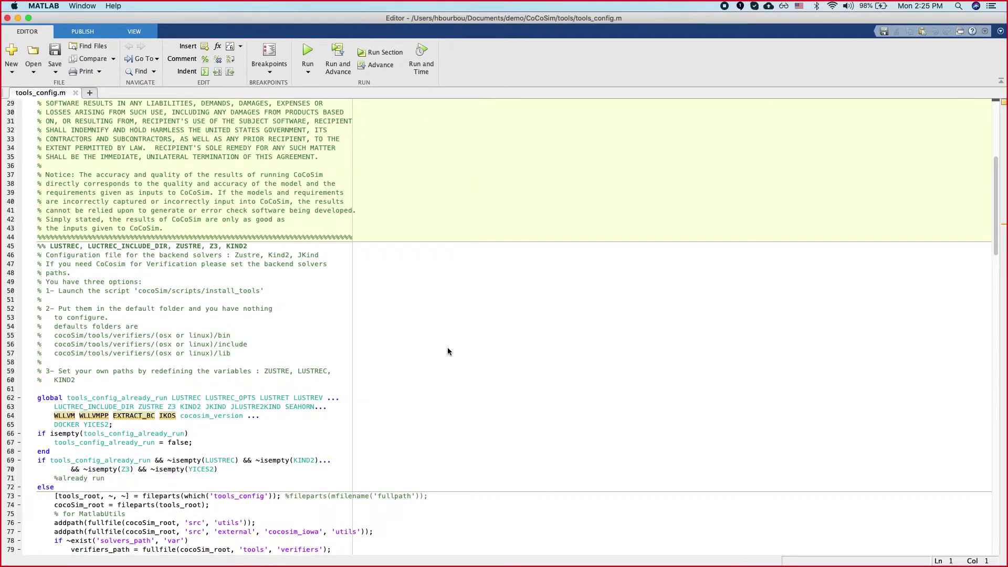
{"action": "scroll", "coordinate": [447, 351], "scroll_direction": "down", "scroll_amount": 10}
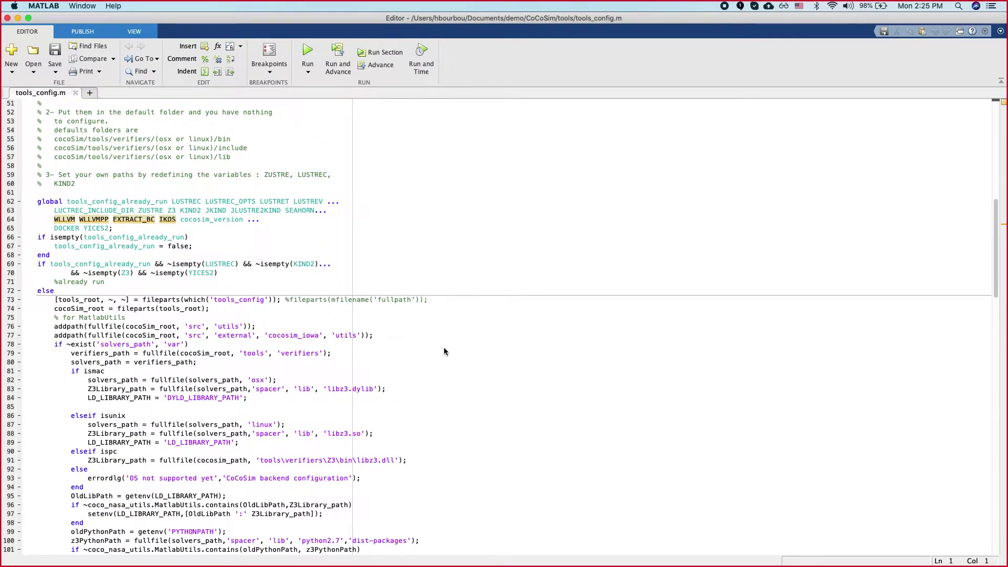
{"action": "scroll", "coordinate": [438, 351], "scroll_direction": "down", "scroll_amount": 4}
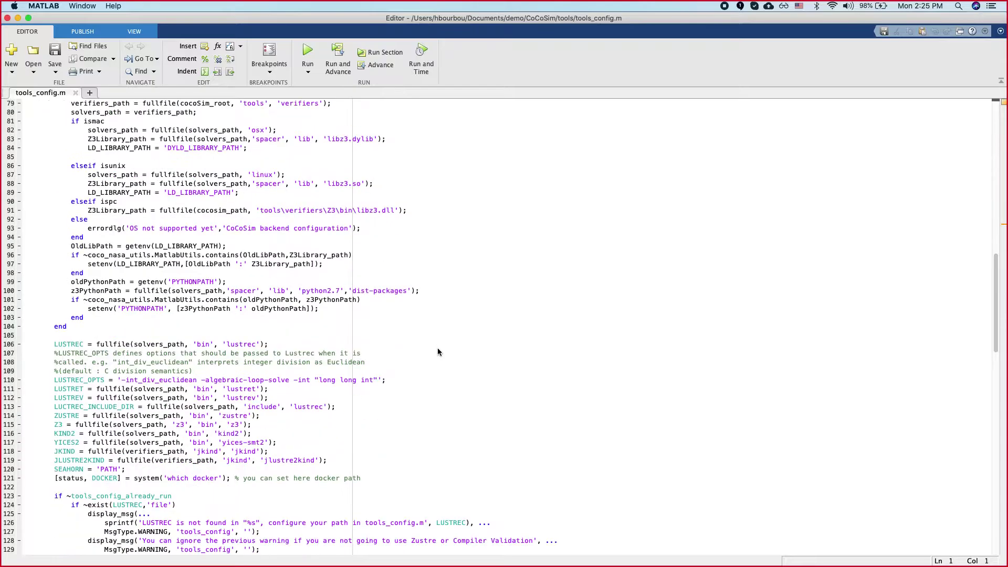
{"action": "left_click", "coordinate": [66, 345]}
{"action": "left_click", "coordinate": [66, 433]}
Step: Set KIND2 on line 116 to 'user/bin/local/kind2' and comment out its original fullfile expression
{"action": "left_click", "coordinate": [88, 433]}
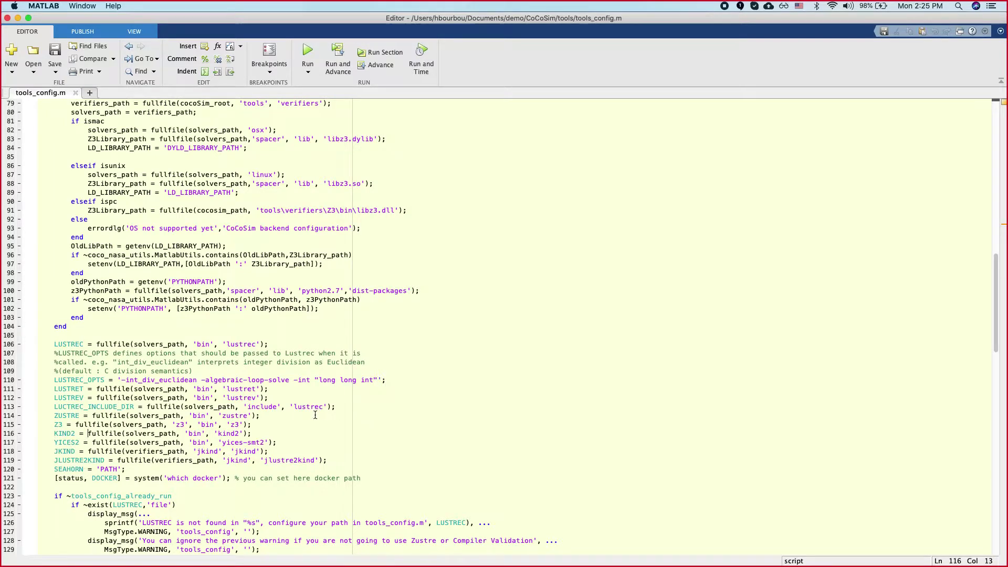
{"action": "type", "text": "'"}
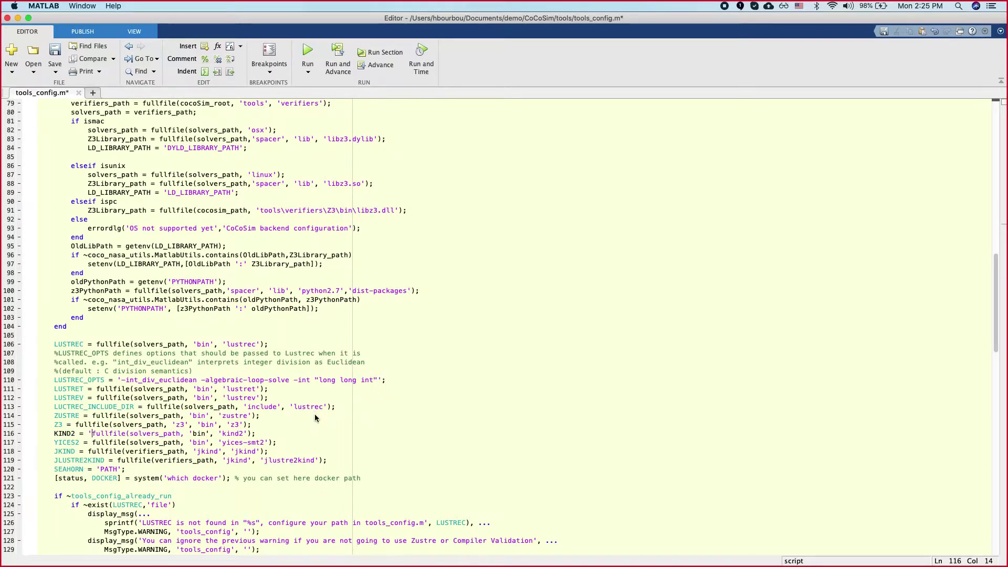
{"action": "type", "text": "u/"}
{"action": "type", "text": "er"}
{"action": "type", "text": "/bin/lo"}
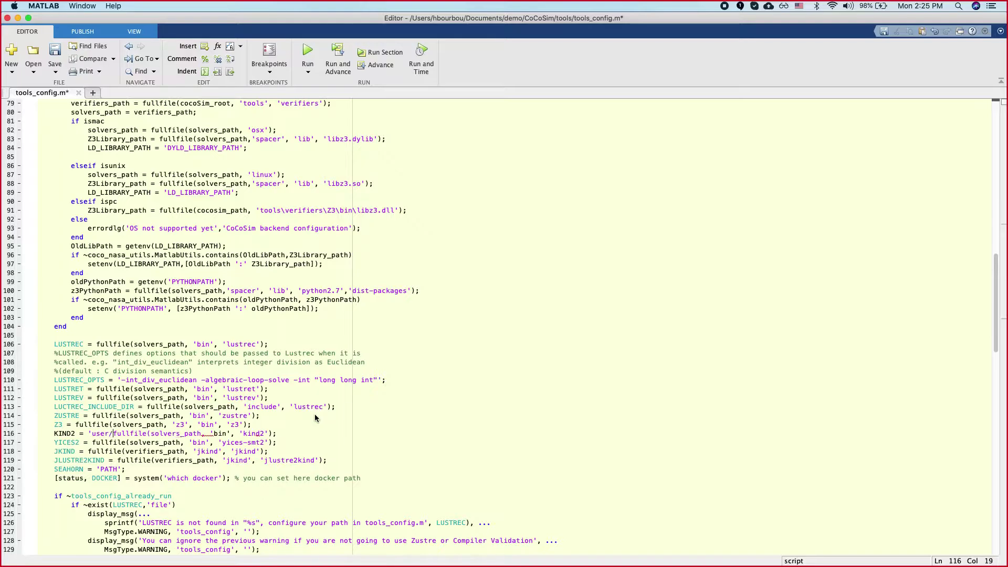
{"action": "type", "text": "cal"}
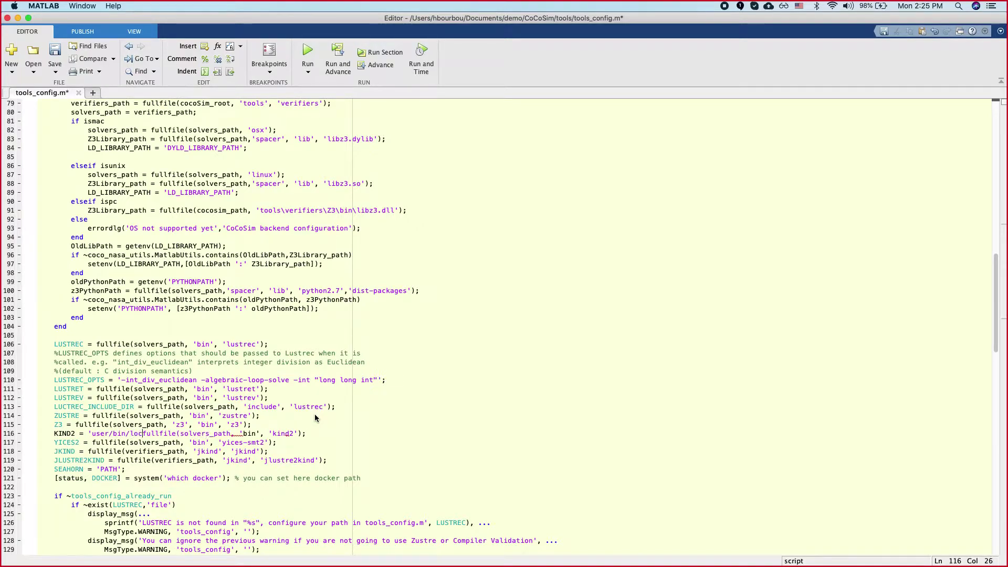
{"action": "type", "text": "';%"}
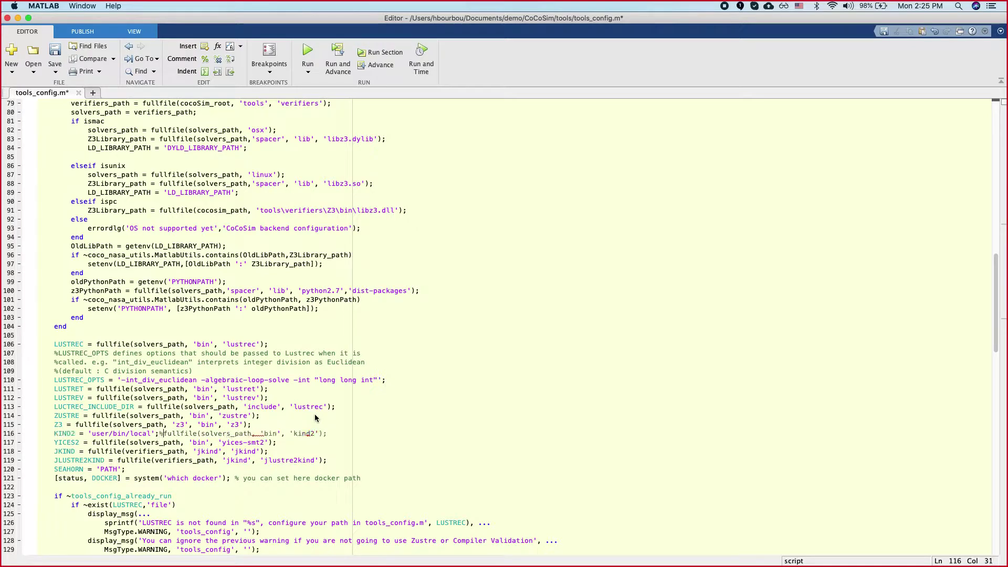
{"action": "left_click", "coordinate": [150, 435]}
{"action": "type", "text": "/kind2"}
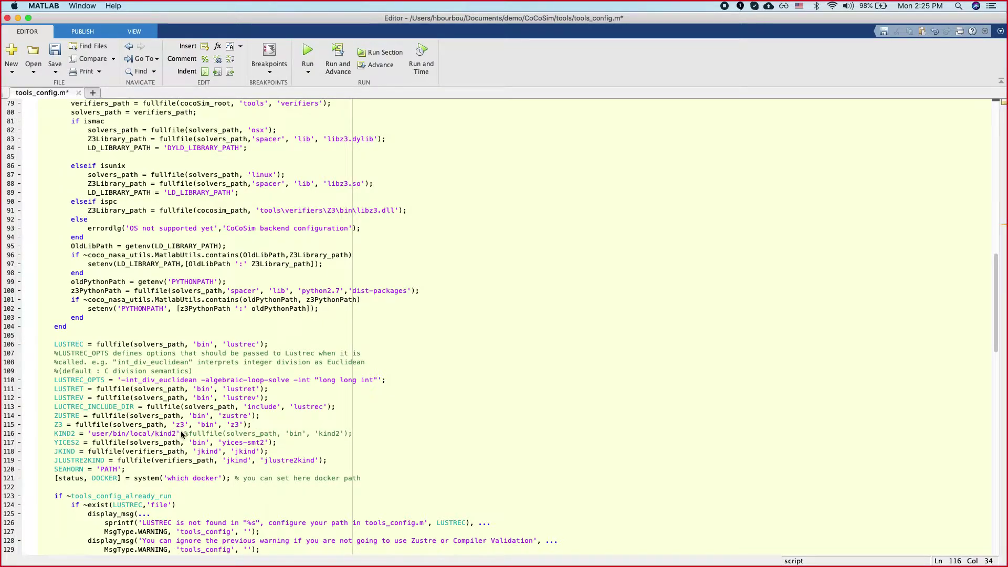
Step: Check the custom path string assigned to KIND2 and save tools_config.m
{"action": "left_click_drag", "start_coordinate": [180, 433], "coordinate": [93, 436]}
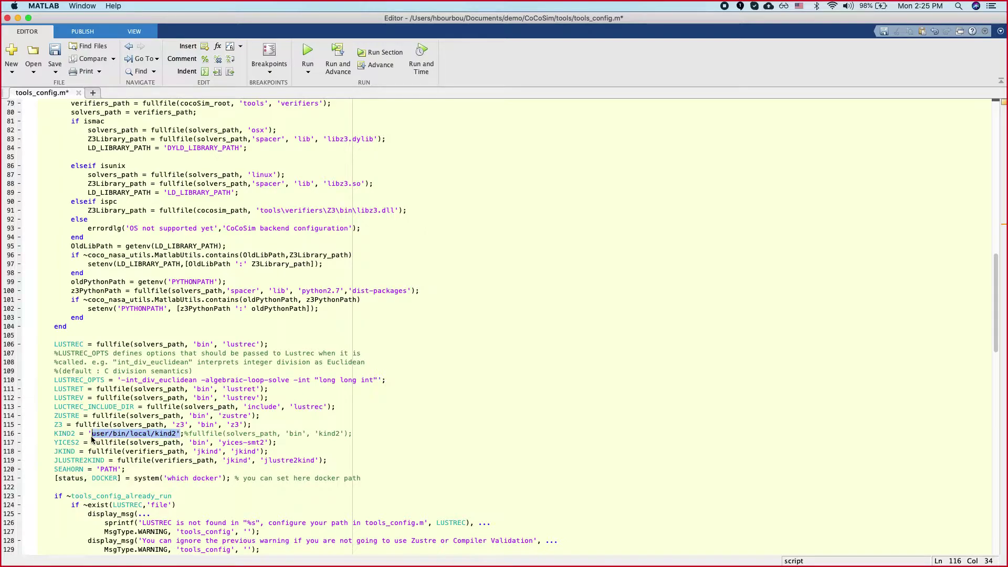
{"action": "left_click_drag", "start_coordinate": [190, 433], "coordinate": [147, 433]}
{"action": "left_click", "coordinate": [148, 434]}
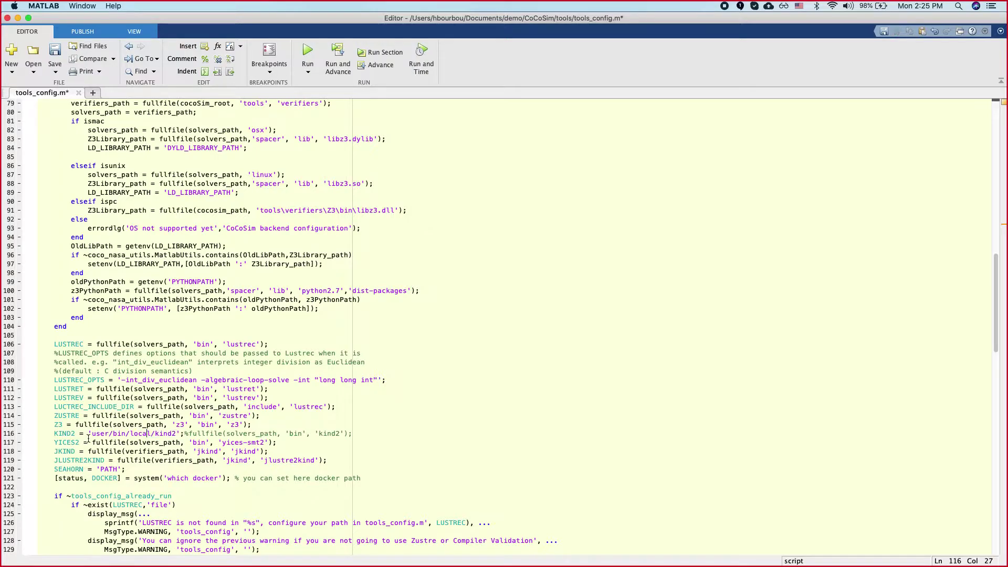
{"action": "left_click_drag", "start_coordinate": [88, 434], "coordinate": [180, 433]}
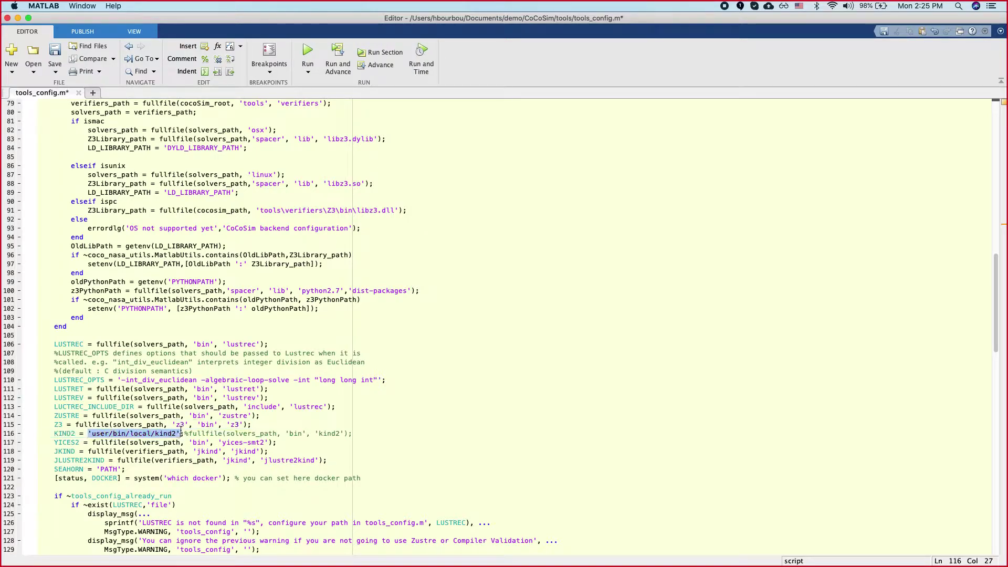
{"action": "left_click", "coordinate": [68, 343]}
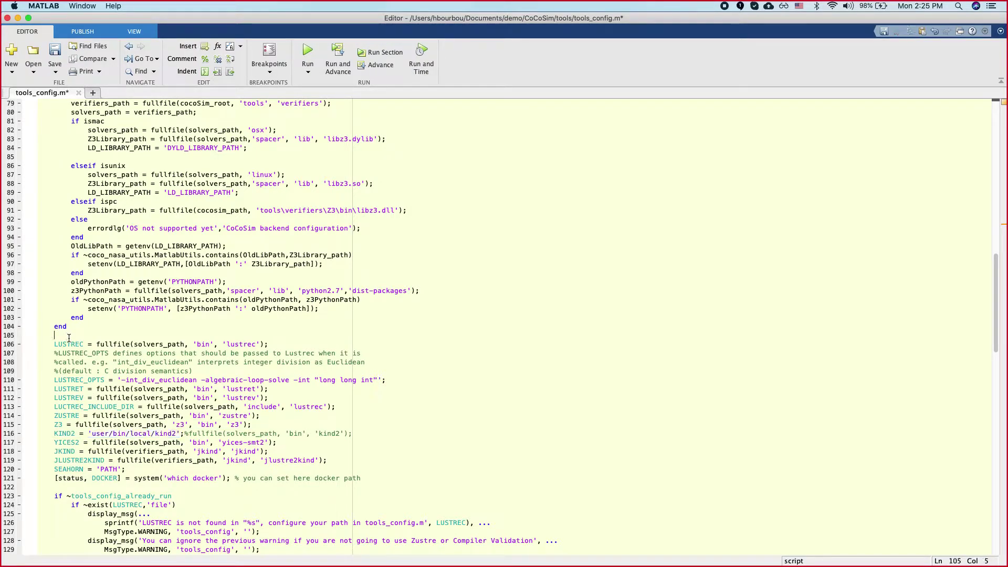
{"action": "left_click", "coordinate": [87, 416]}
Step: Switch to iTerm2 to check the progress of the install_cocosim run, then return to tools_config.m in MATLAB
{"action": "key", "text": "super+0"}
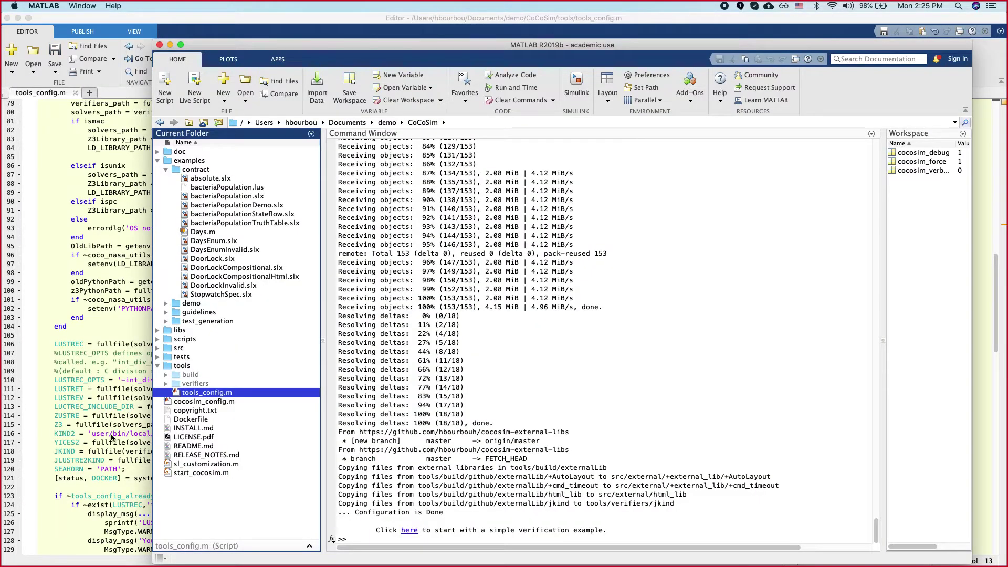
{"action": "key", "text": "super+Tab"}
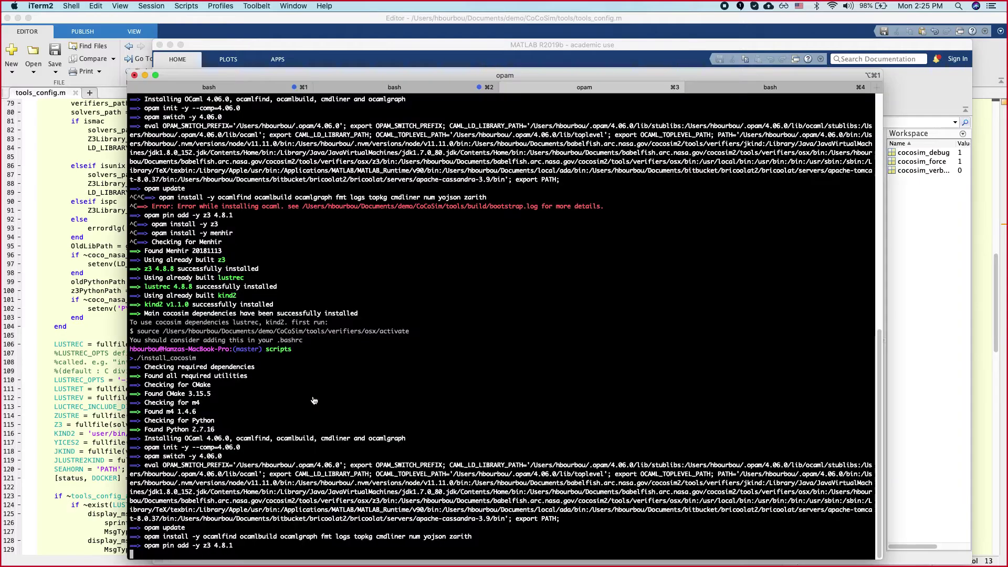
{"action": "left_click", "coordinate": [97, 345]}
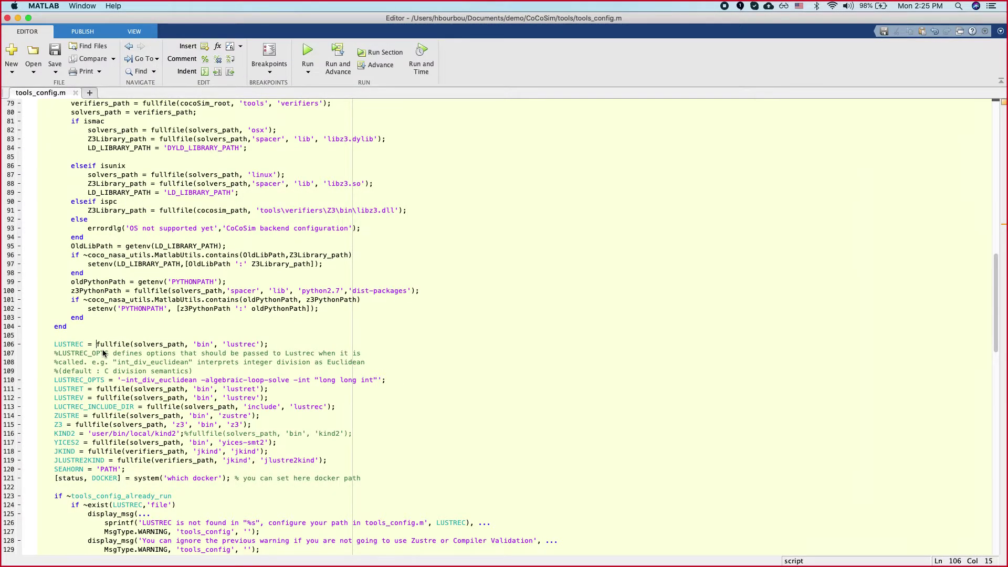
{"action": "key", "text": "super+grave"}
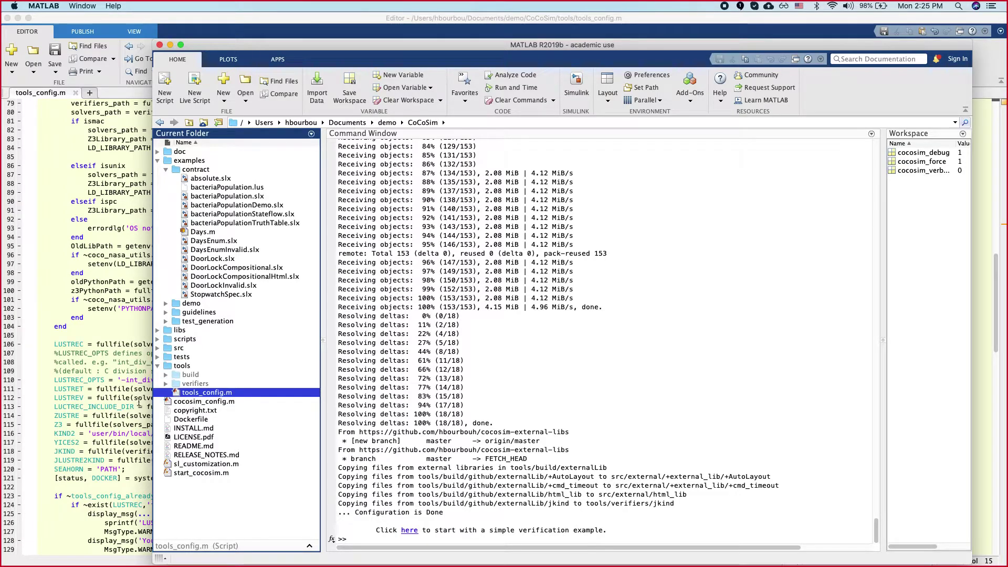
{"action": "key", "text": "super+grave"}
Step: Review the LUSTREC, LUSTREC_OPTS, LUSTREV, KIND2 and JKIND definitions in tools_config.m
{"action": "left_click", "coordinate": [71, 344]}
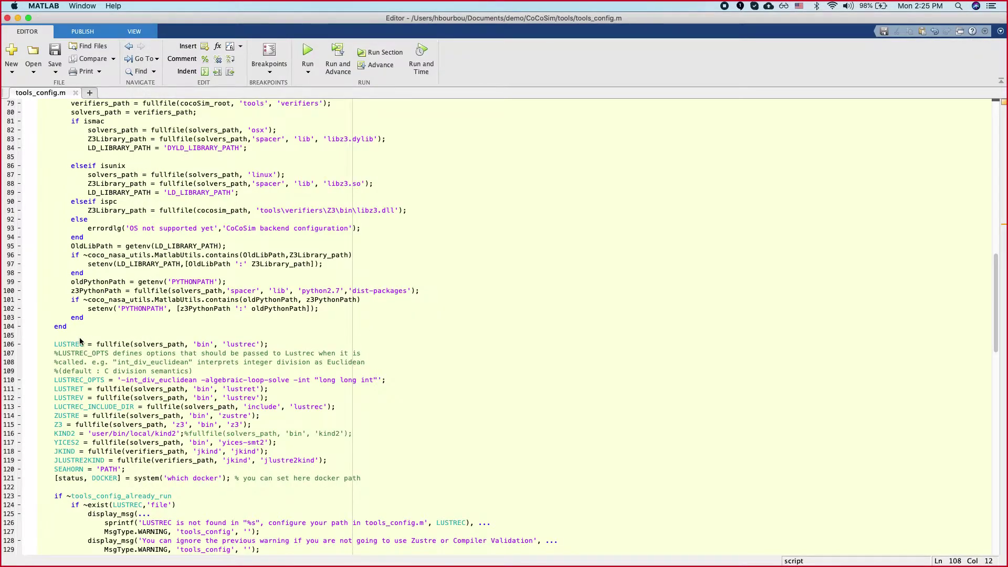
{"action": "left_click", "coordinate": [74, 379]}
{"action": "left_click", "coordinate": [76, 397]}
{"action": "left_click", "coordinate": [67, 433]}
{"action": "left_click", "coordinate": [67, 451]}
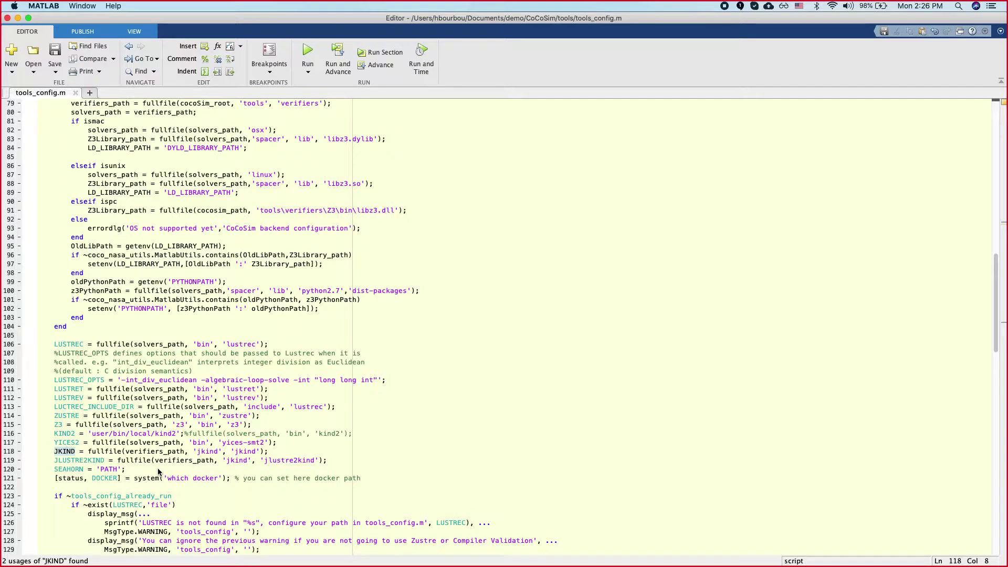
Step: Restore KIND2 to fullfile(solvers_path, 'bin', 'kind2') by removing the custom path and comment mark, and save tools_config.m
{"action": "left_click", "coordinate": [190, 435]}
{"action": "key", "text": "BackSpace"}
{"action": "left_click_drag", "start_coordinate": [190, 435], "coordinate": [87, 435]}
{"action": "key", "text": "BackSpace"}
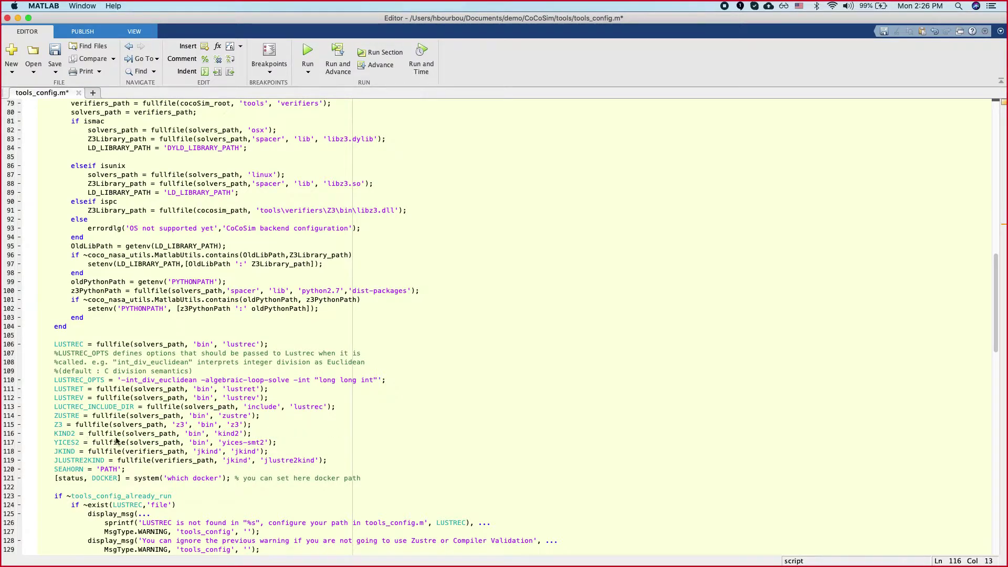
{"action": "left_click", "coordinate": [116, 440]}
{"action": "key", "text": "super+s"}
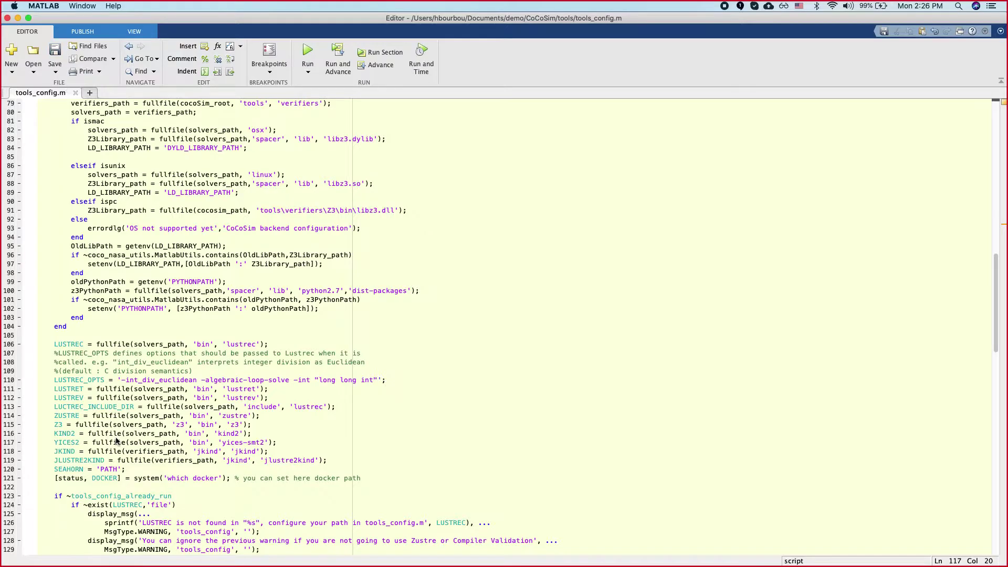
Step: Open the install_cocosim file from the scripts folder as text and go to its Global Variables section
{"action": "key", "text": "super+0"}
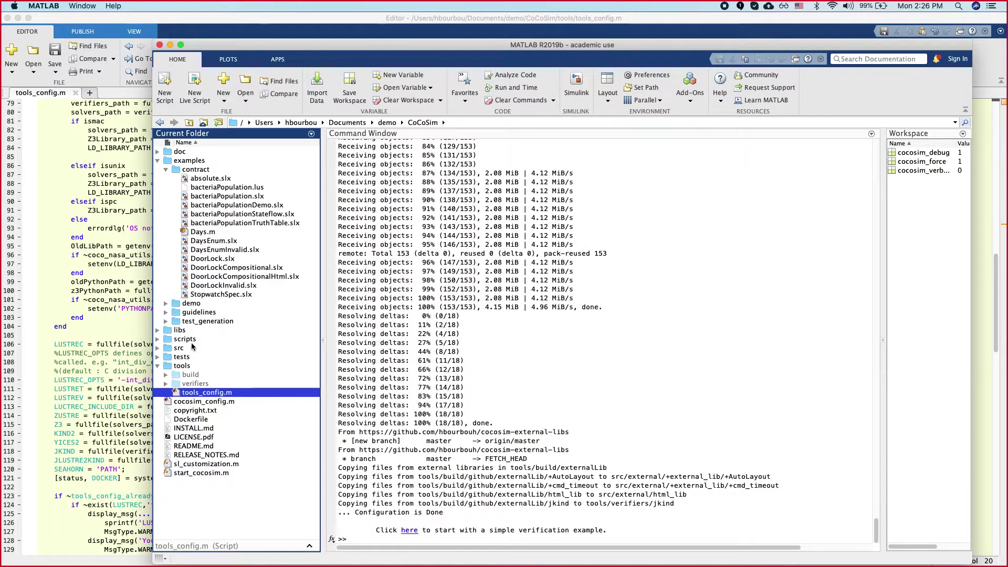
{"action": "left_click", "coordinate": [158, 340]}
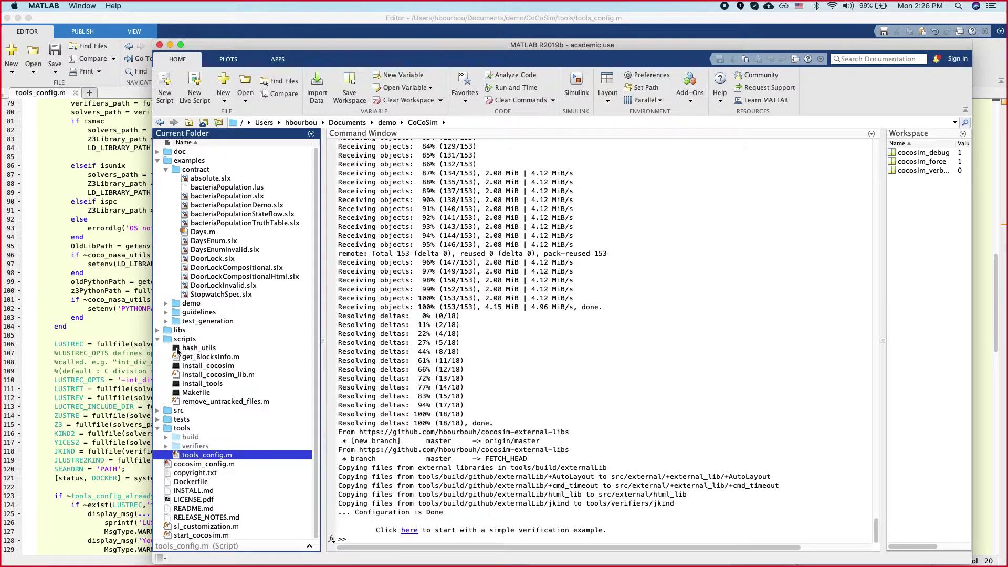
{"action": "left_click", "coordinate": [158, 161]}
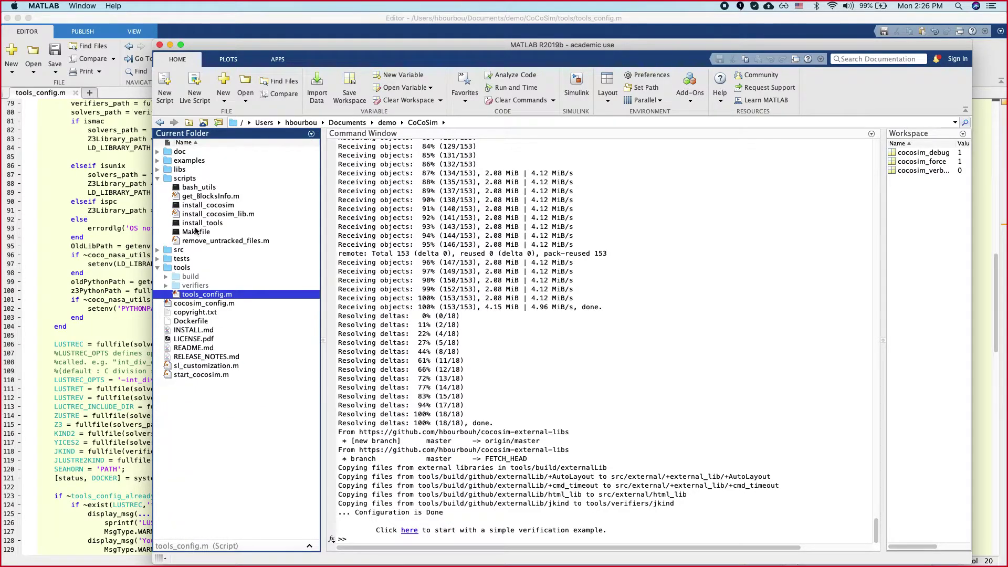
{"action": "left_click", "coordinate": [196, 231]}
{"action": "left_click", "coordinate": [204, 214]}
{"action": "left_click", "coordinate": [203, 205]}
{"action": "right_click", "coordinate": [203, 207]}
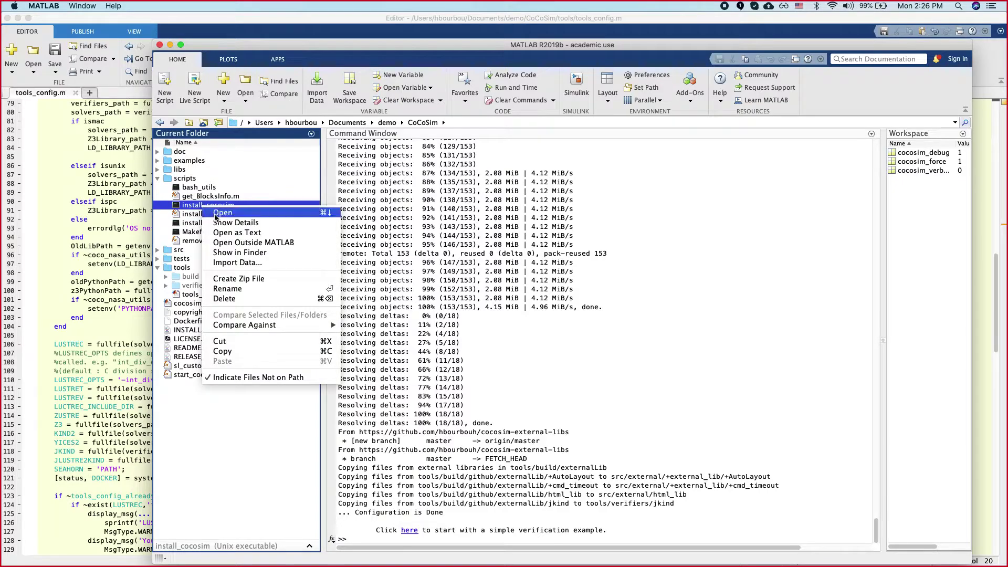
{"action": "left_click", "coordinate": [223, 234]}
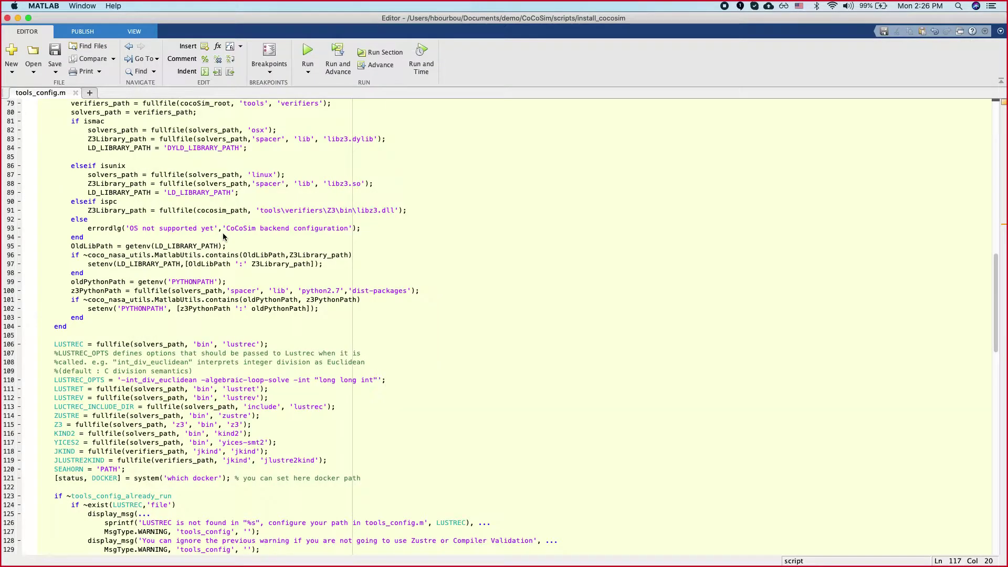
{"action": "scroll", "coordinate": [239, 306], "scroll_direction": "down", "scroll_amount": 3}
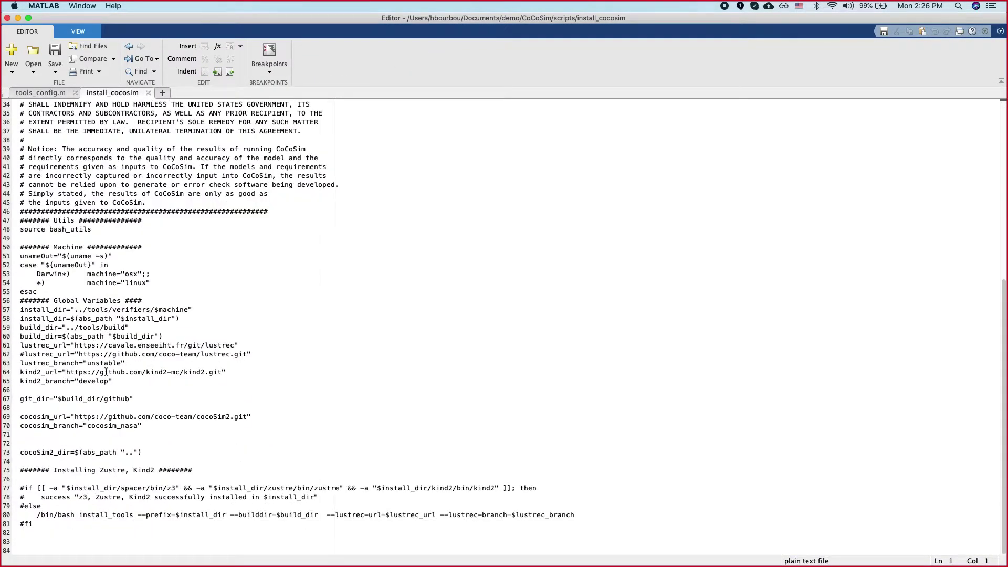
Step: Examine the kind2_url, kind2_branch and lustrec_branch values in the Global Variables section of install_cocosim
{"action": "left_click_drag", "start_coordinate": [66, 370], "coordinate": [213, 368]}
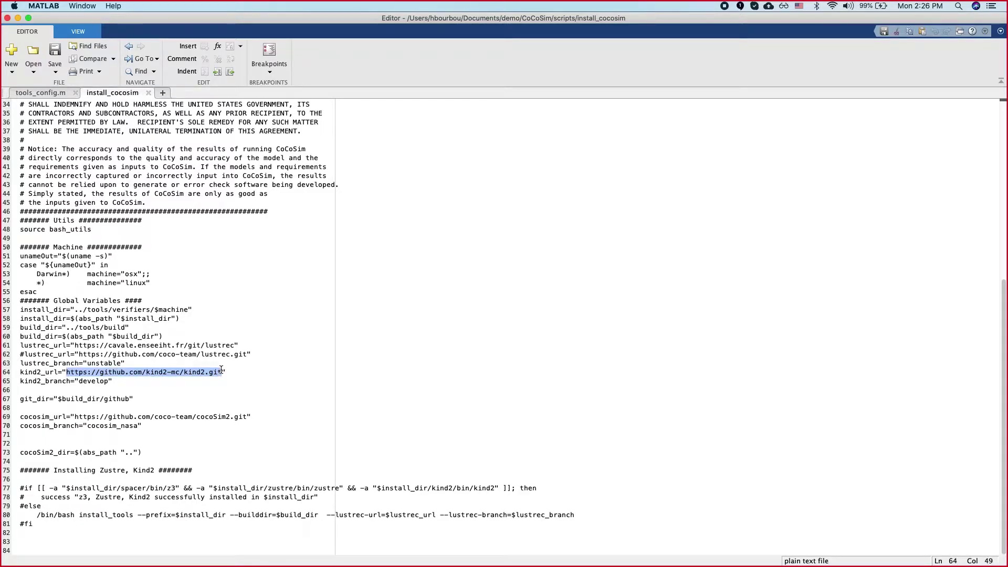
{"action": "double_click", "coordinate": [84, 381]}
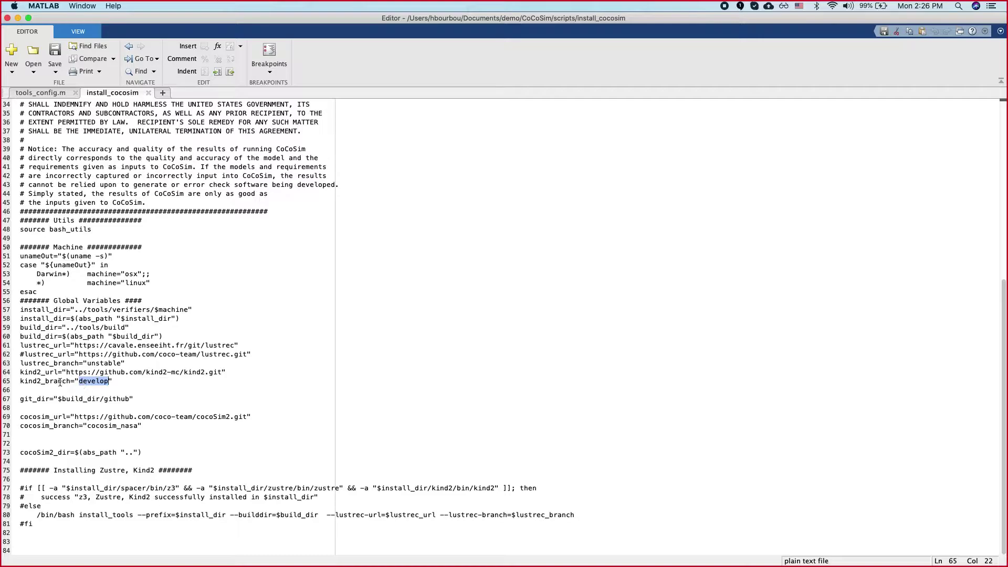
{"action": "double_click", "coordinate": [107, 386]}
{"action": "double_click", "coordinate": [95, 362]}
{"action": "double_click", "coordinate": [94, 382]}
{"action": "left_click", "coordinate": [120, 390]}
{"action": "double_click", "coordinate": [100, 363]}
{"action": "double_click", "coordinate": [96, 381]}
Step: Switch the editor back to the tools_config.m file
{"action": "key", "text": "super+grave"}
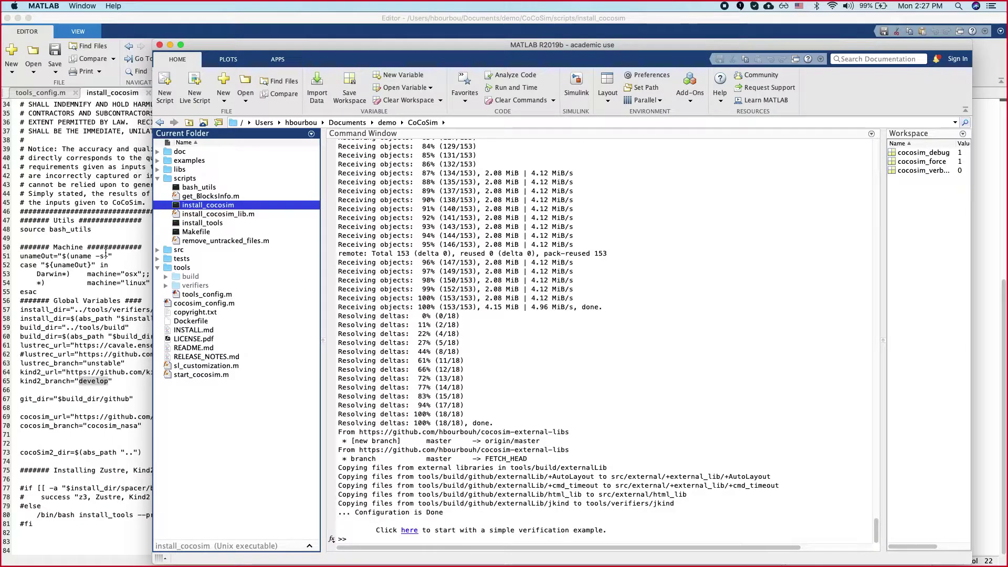
{"action": "left_click", "coordinate": [37, 123]}
{"action": "left_click", "coordinate": [36, 94]}
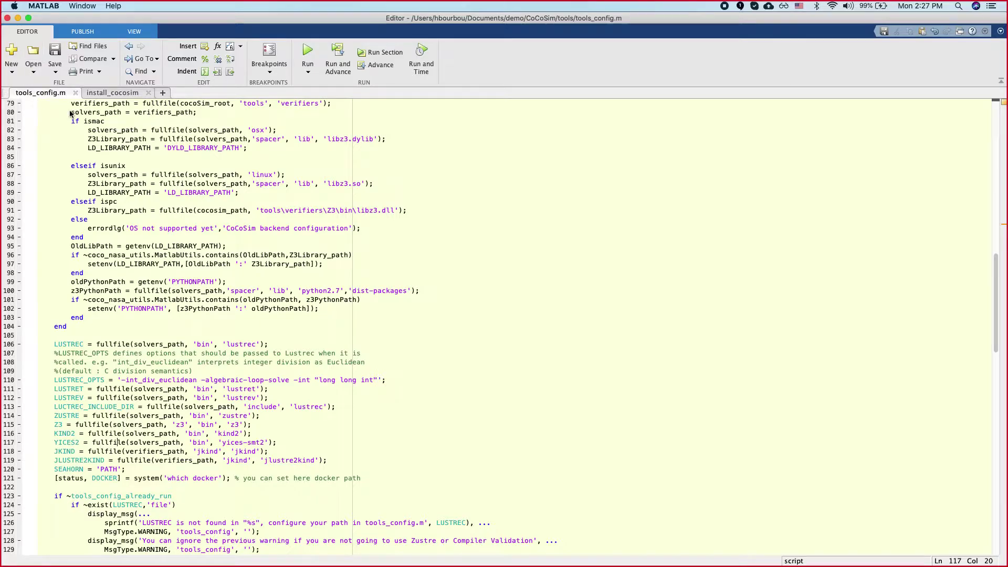
Step: Run the command open tools_config.m in the MATLAB Command Window and bring the script forward in the editor
{"action": "key", "text": "super+grave"}
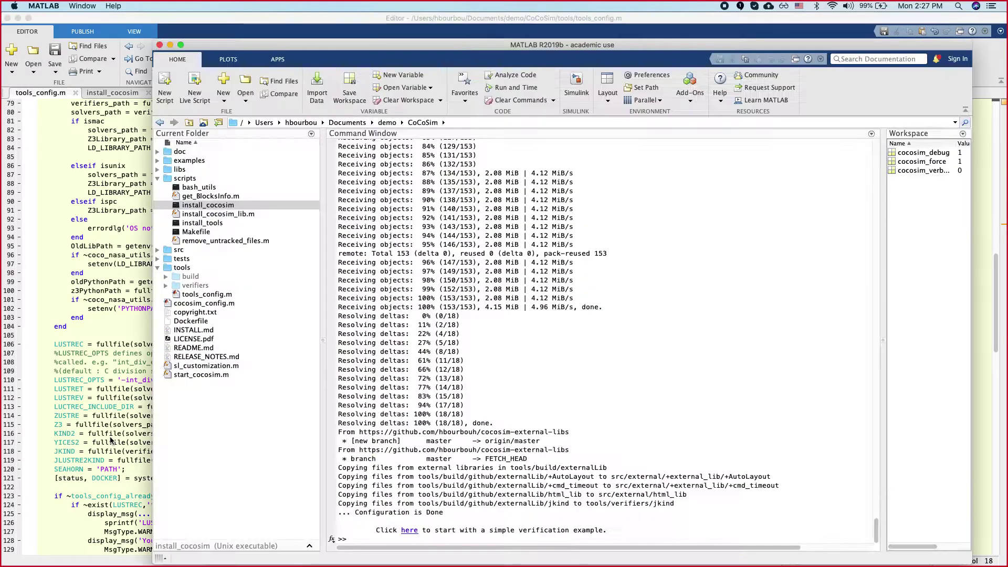
{"action": "left_click", "coordinate": [466, 393]}
{"action": "type", "text": "op"}
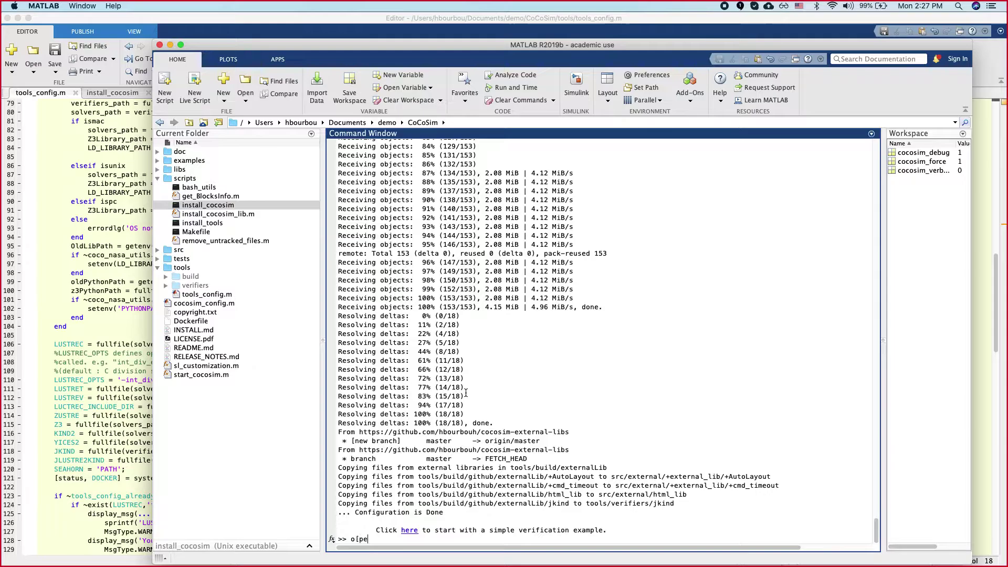
{"action": "type", "text": "en tools_"}
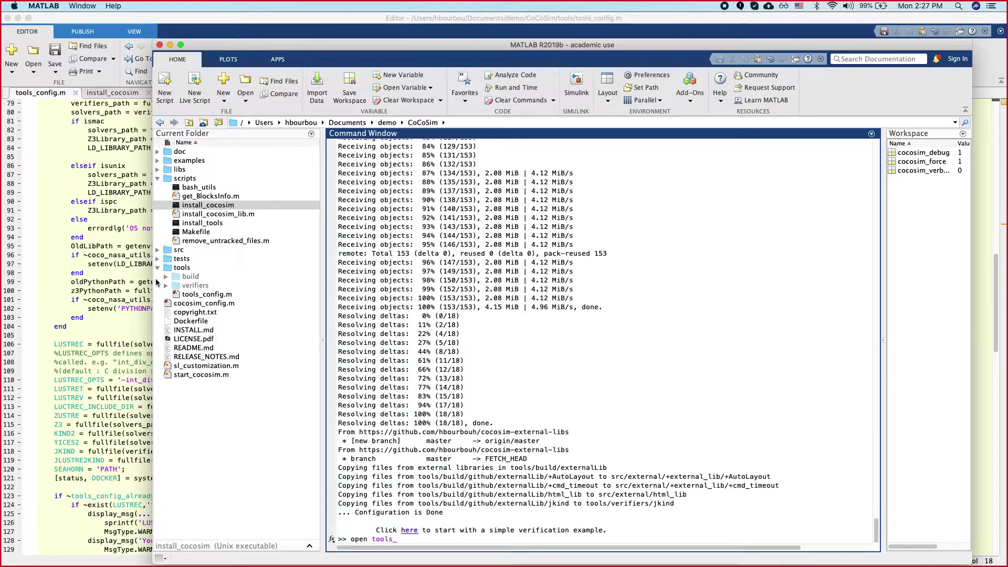
{"action": "left_click", "coordinate": [202, 294]}
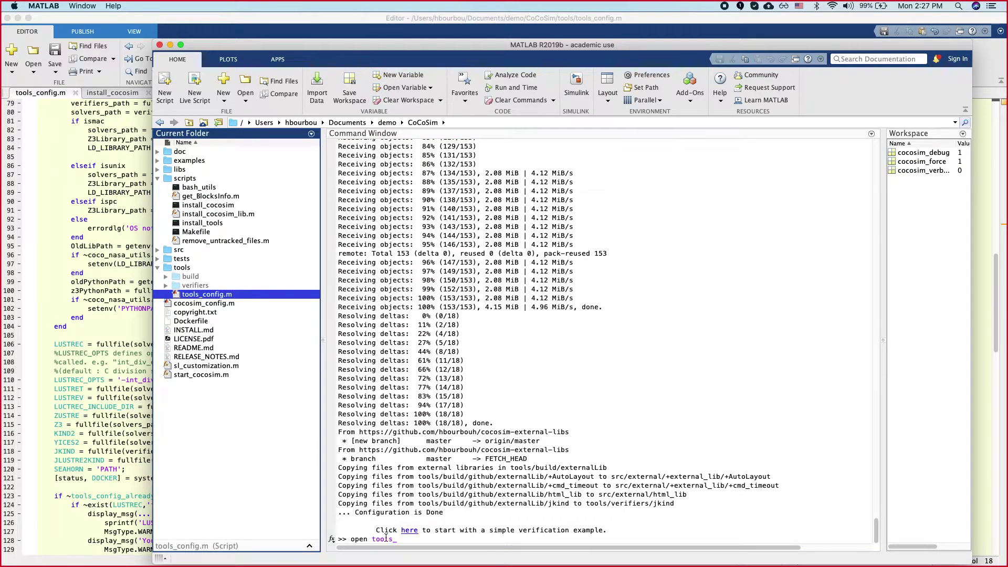
{"action": "left_click", "coordinate": [481, 486]}
{"action": "key", "text": "Tab"}
{"action": "key", "text": "Return"}
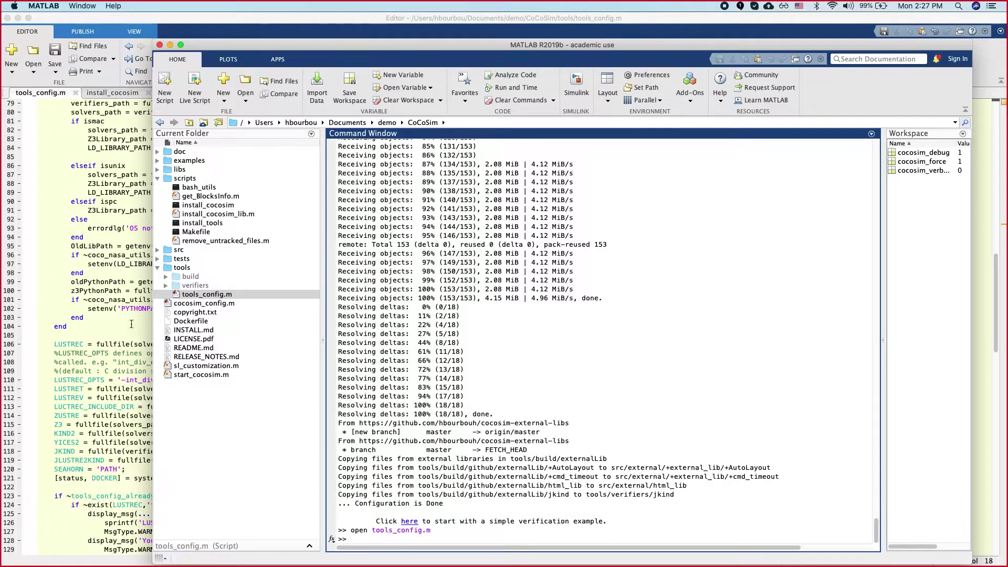
{"action": "left_click", "coordinate": [240, 261]}
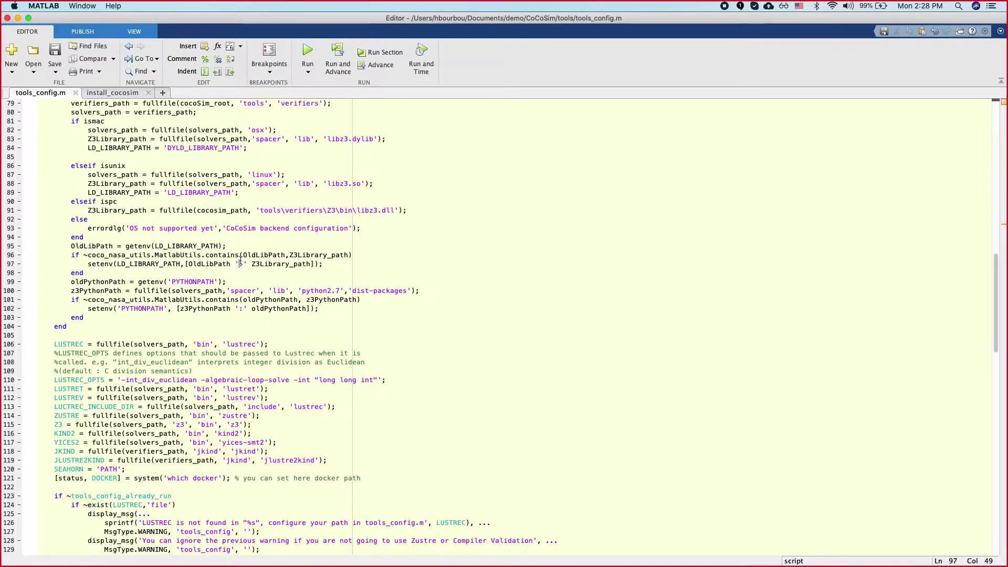
Step: Close the editor window and open the abs subsystem from the top level of the absolute model, fitted to view
{"action": "left_click", "coordinate": [8, 18]}
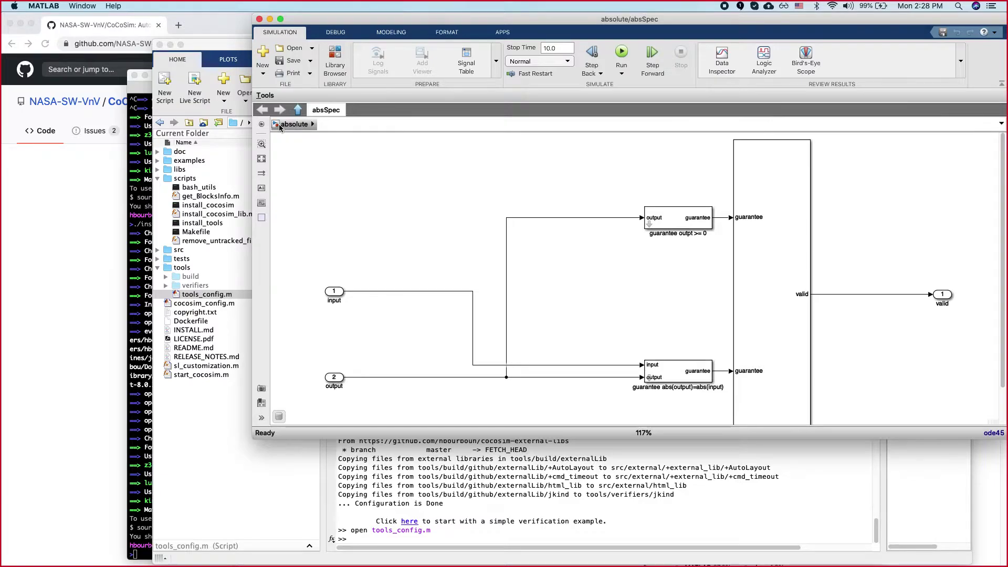
{"action": "left_click", "coordinate": [292, 124]}
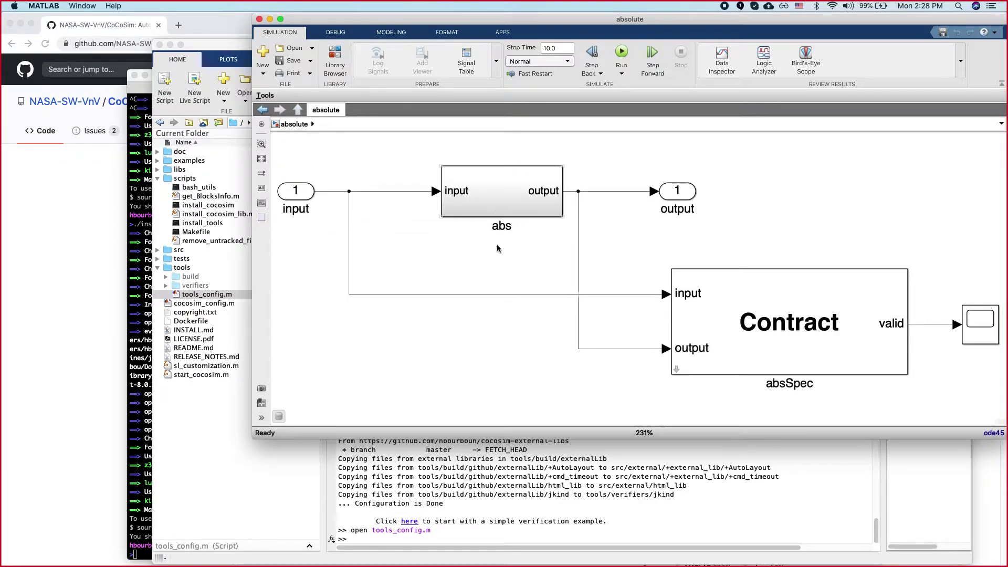
{"action": "left_click", "coordinate": [490, 208]}
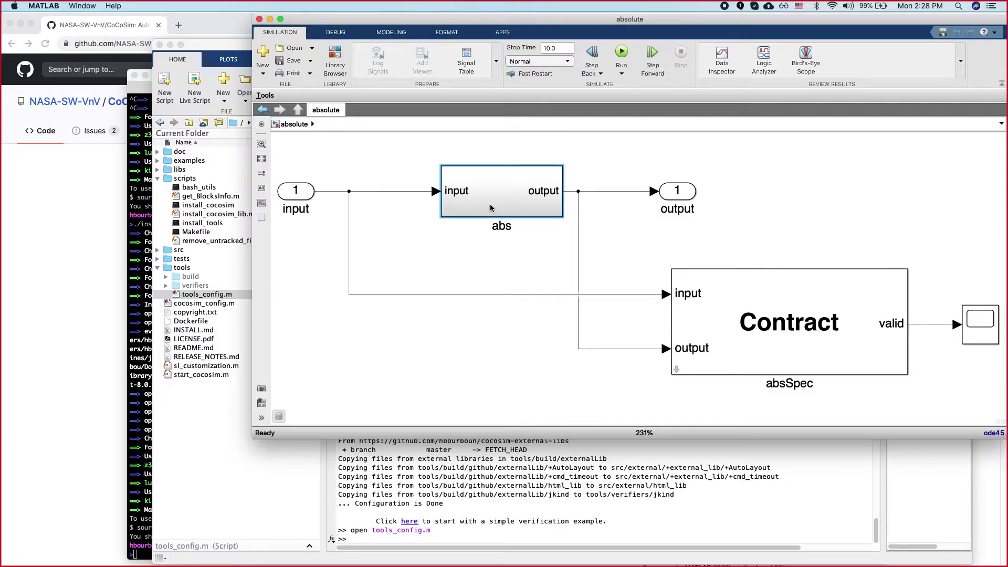
{"action": "double_click", "coordinate": [491, 208]}
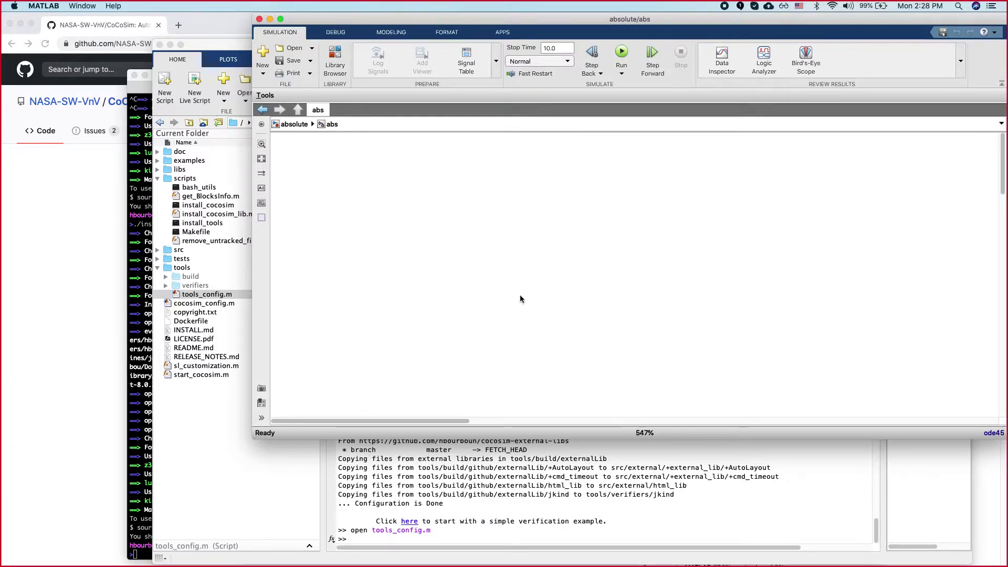
{"action": "key", "text": "space"}
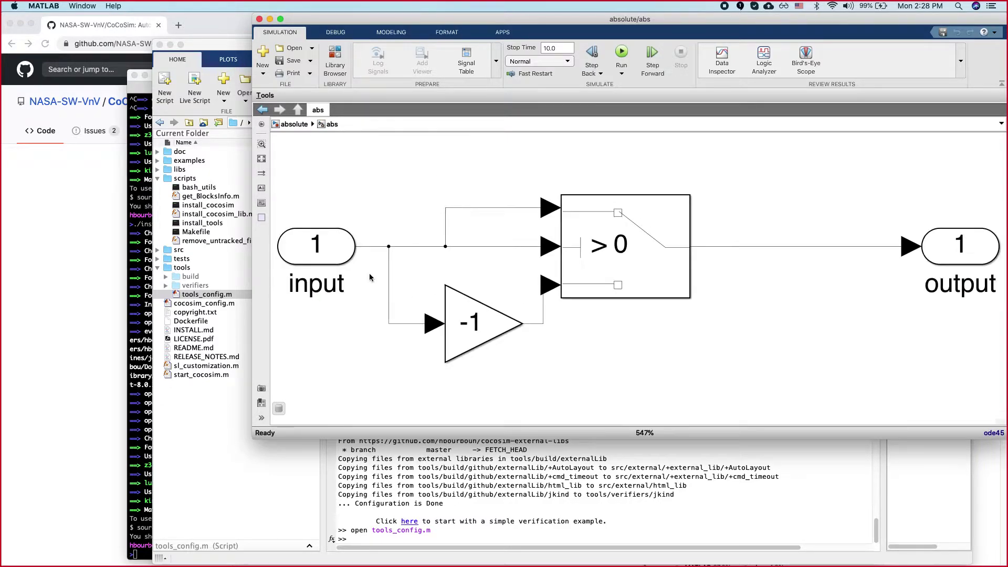
Step: Examine how the input, the -1 Gain and the switch block are connected inside the abs subsystem
{"action": "left_click", "coordinate": [519, 246]}
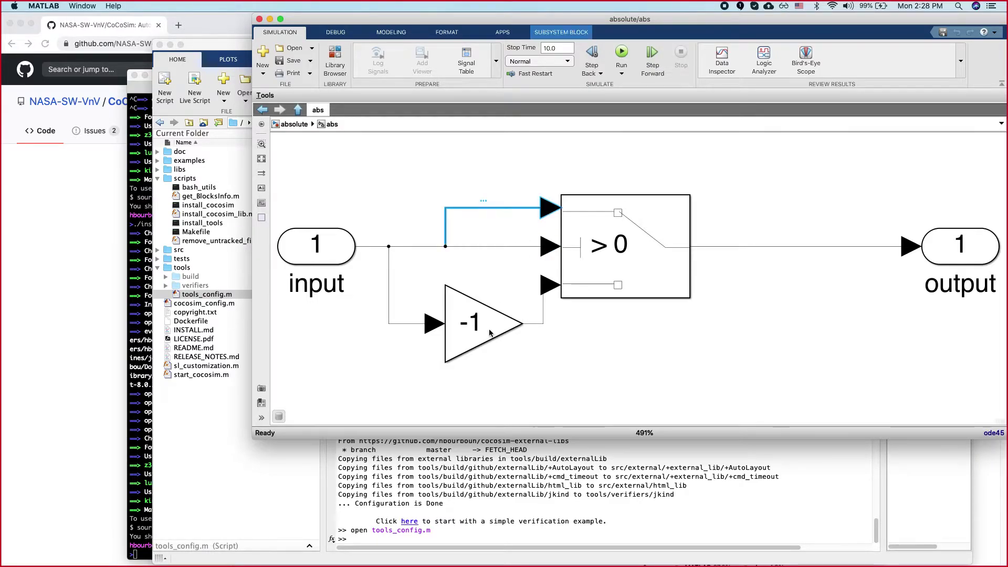
{"action": "left_click", "coordinate": [472, 322]}
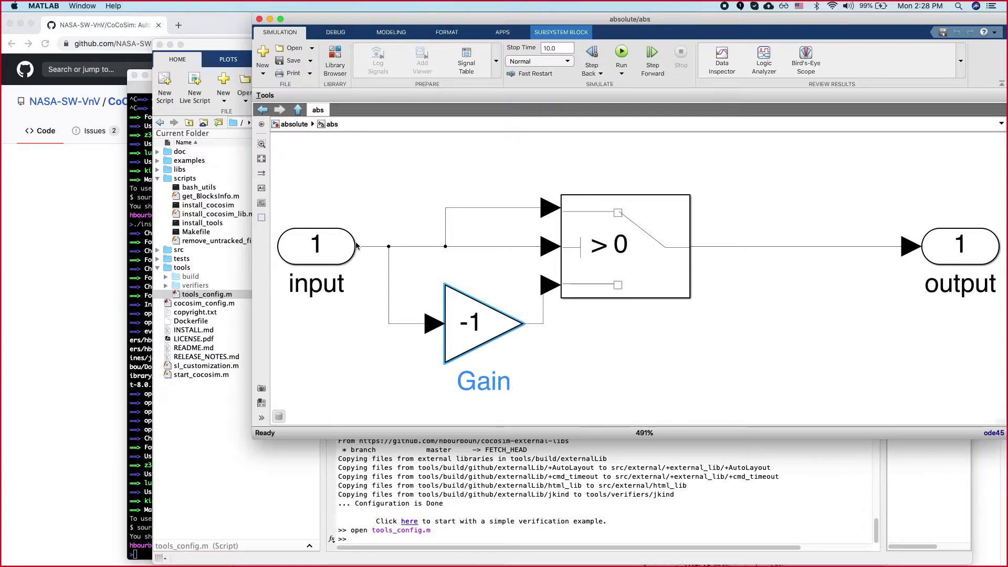
{"action": "left_click", "coordinate": [389, 248]}
{"action": "left_click", "coordinate": [802, 251]}
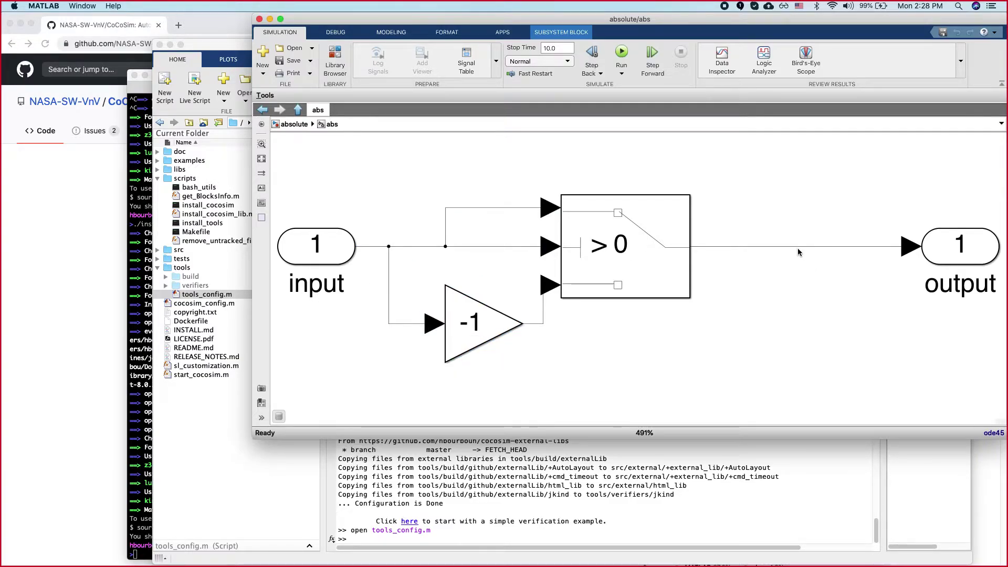
{"action": "left_click", "coordinate": [543, 305]}
{"action": "left_click", "coordinate": [317, 247]}
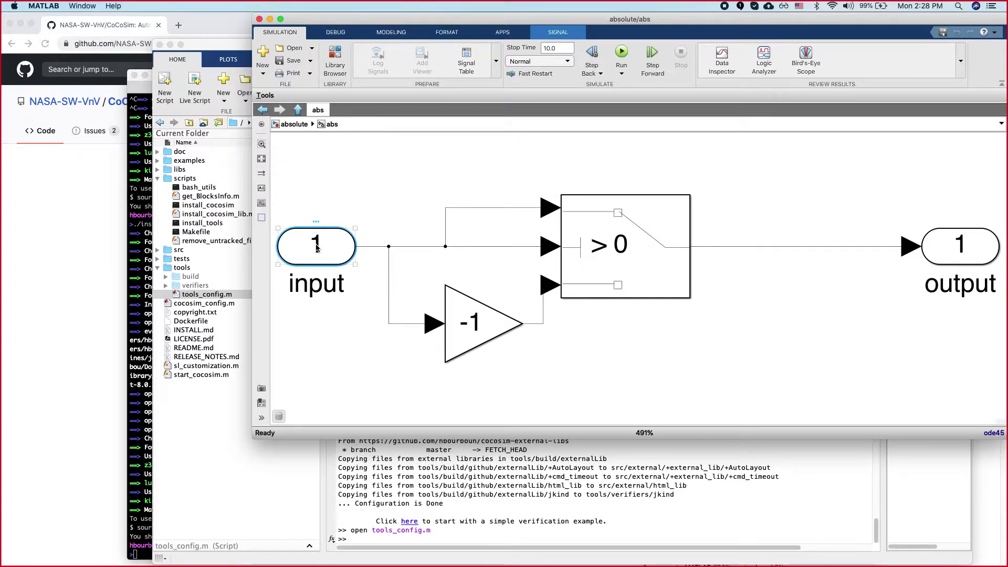
Step: Return to the top level of the absolute model and step its simulation forward once
{"action": "left_click", "coordinate": [292, 126]}
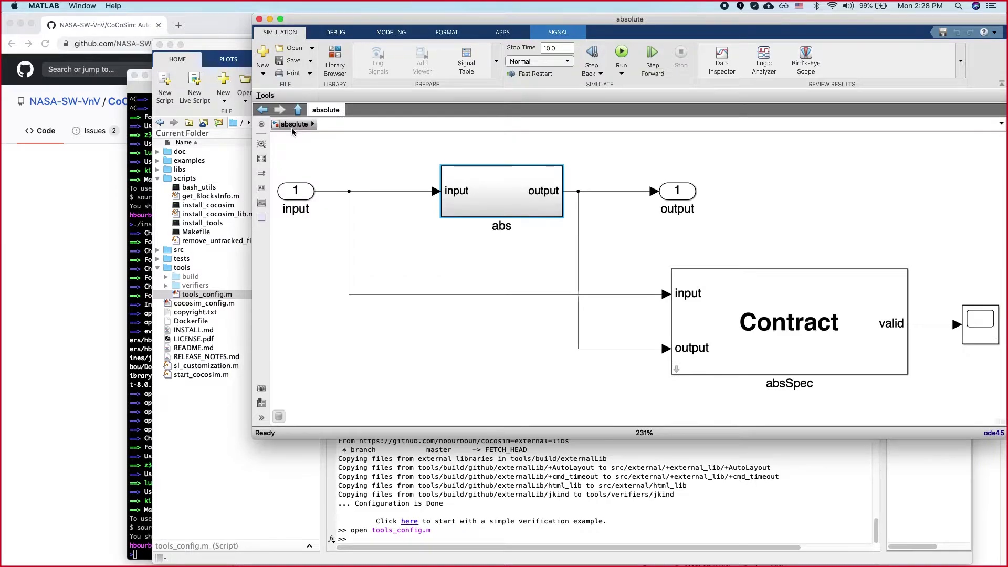
{"action": "left_click", "coordinate": [295, 196]}
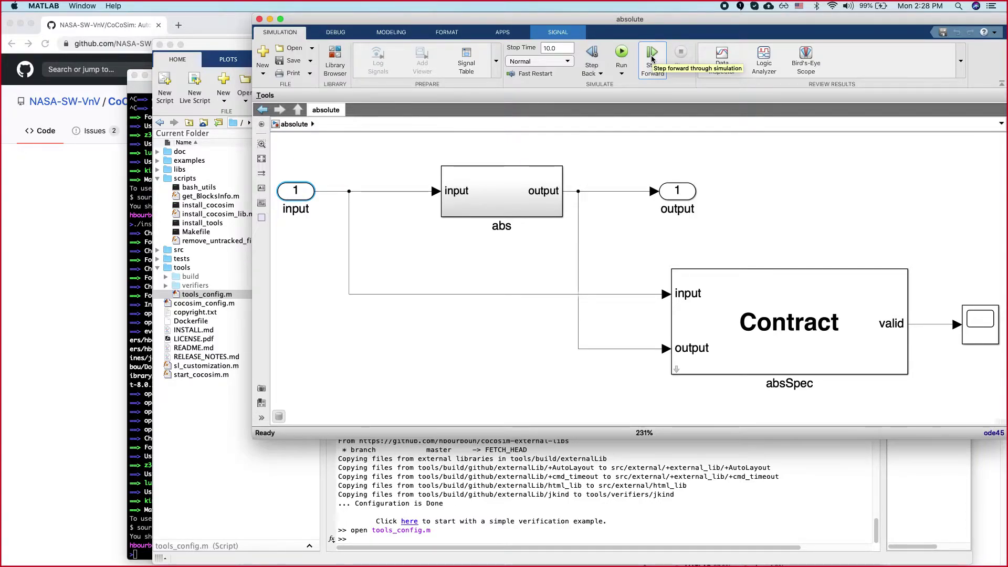
{"action": "left_click", "coordinate": [650, 60]}
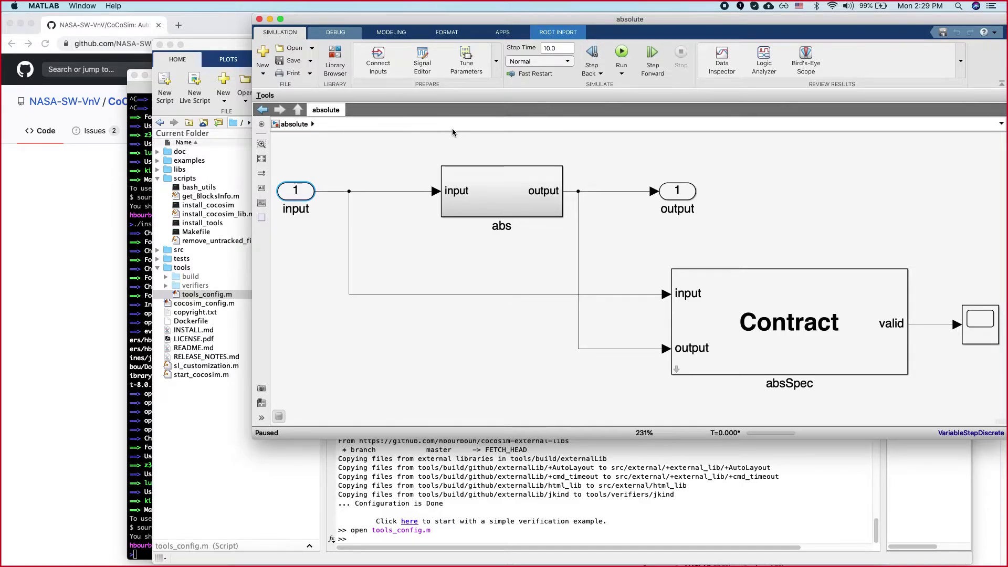
{"action": "left_click", "coordinate": [336, 32]}
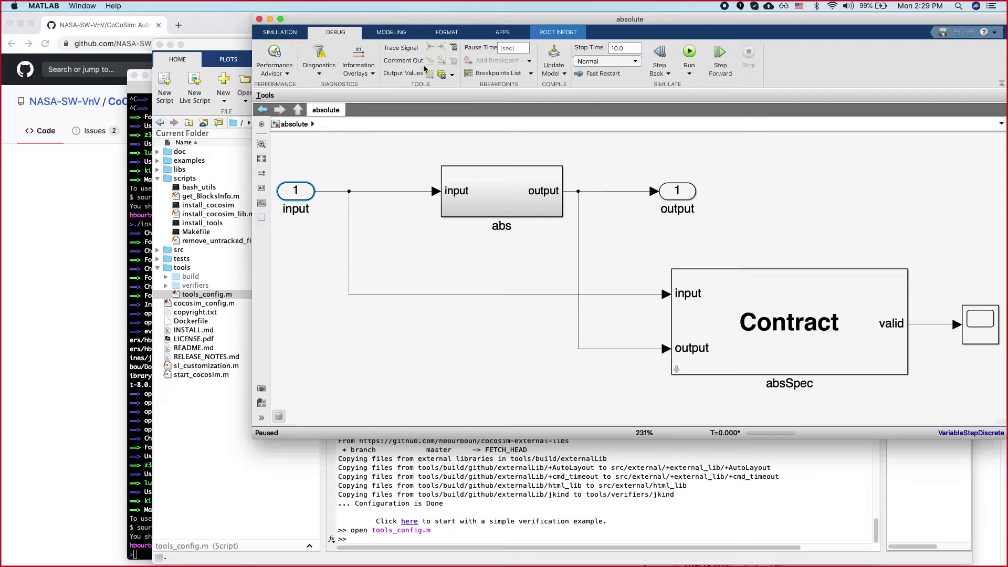
{"action": "left_click", "coordinate": [328, 35]}
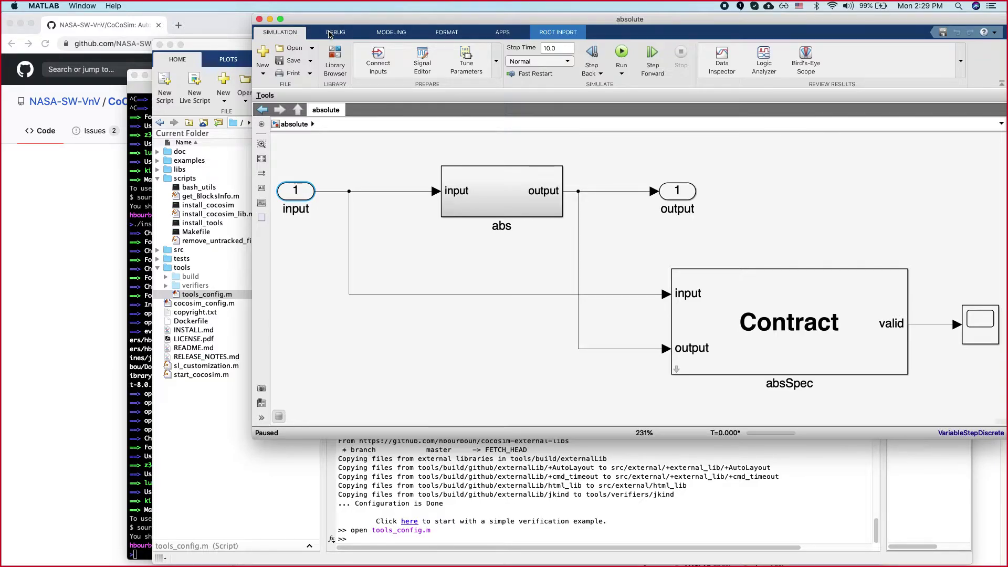
{"action": "left_click", "coordinate": [377, 166]}
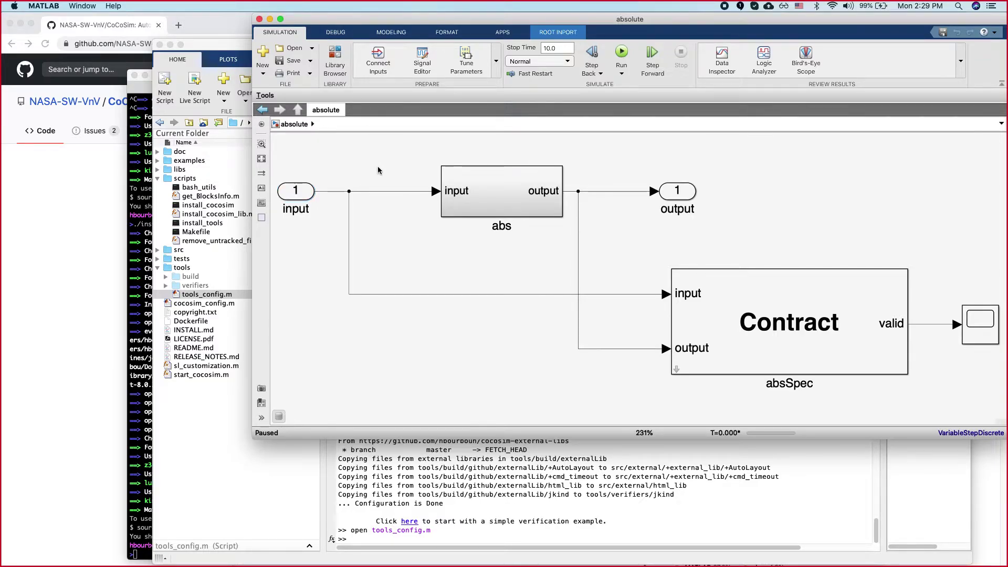
{"action": "double_click", "coordinate": [331, 33]}
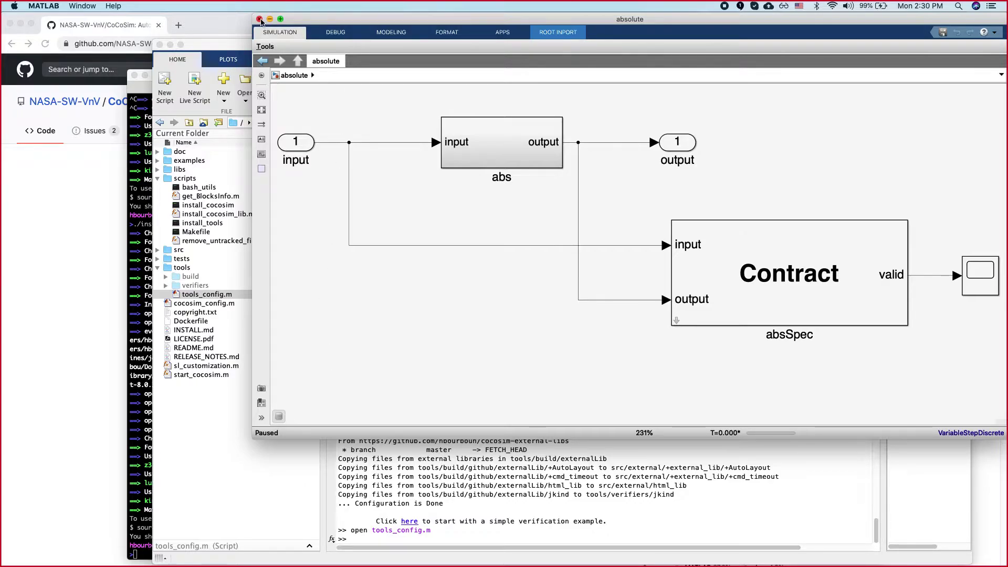
Step: Stop and close the running absolute model, and expand the examples/contract folder in MATLAB's file browser
{"action": "left_click", "coordinate": [260, 19]}
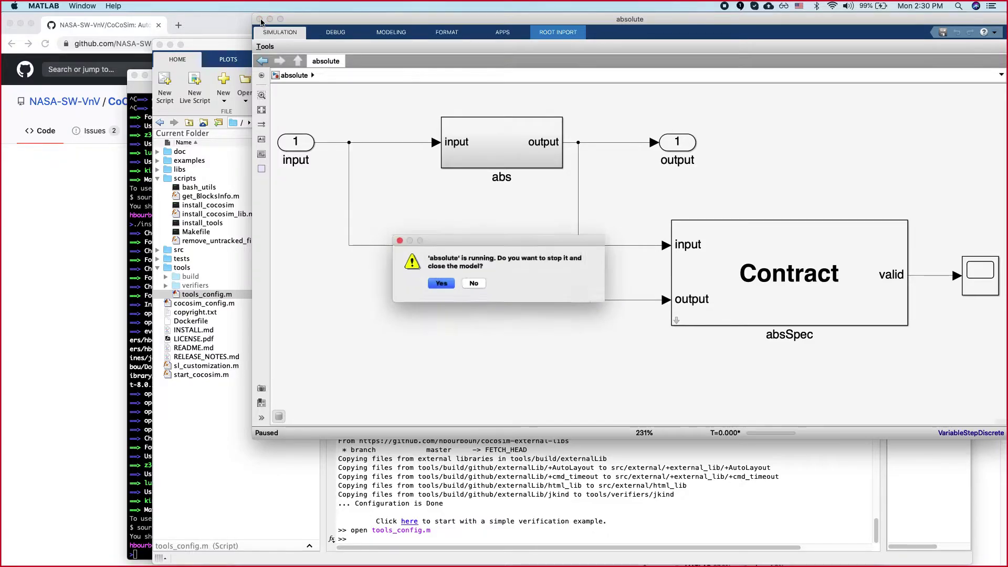
{"action": "left_click", "coordinate": [438, 284]}
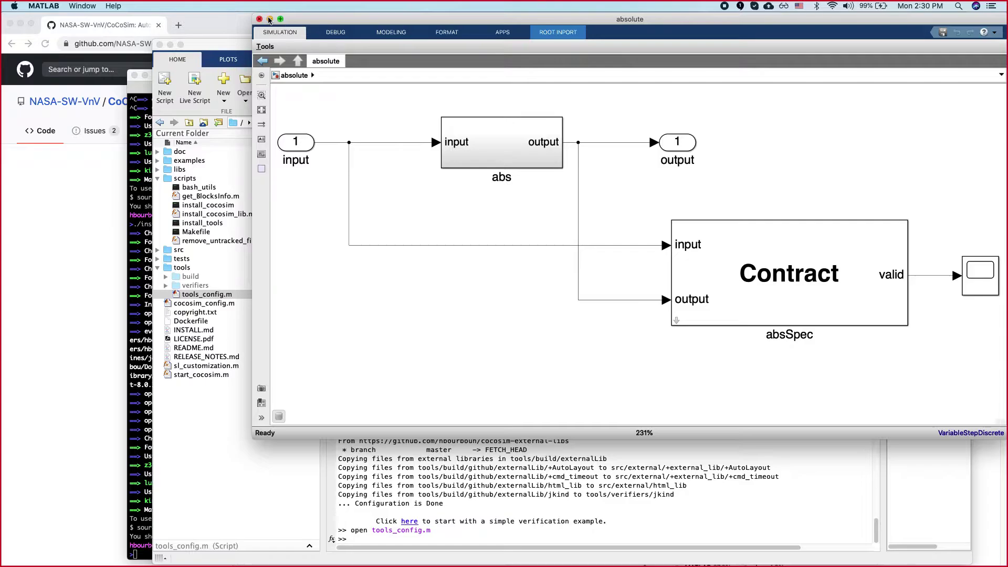
{"action": "left_click", "coordinate": [158, 160]}
{"action": "left_click", "coordinate": [167, 170]}
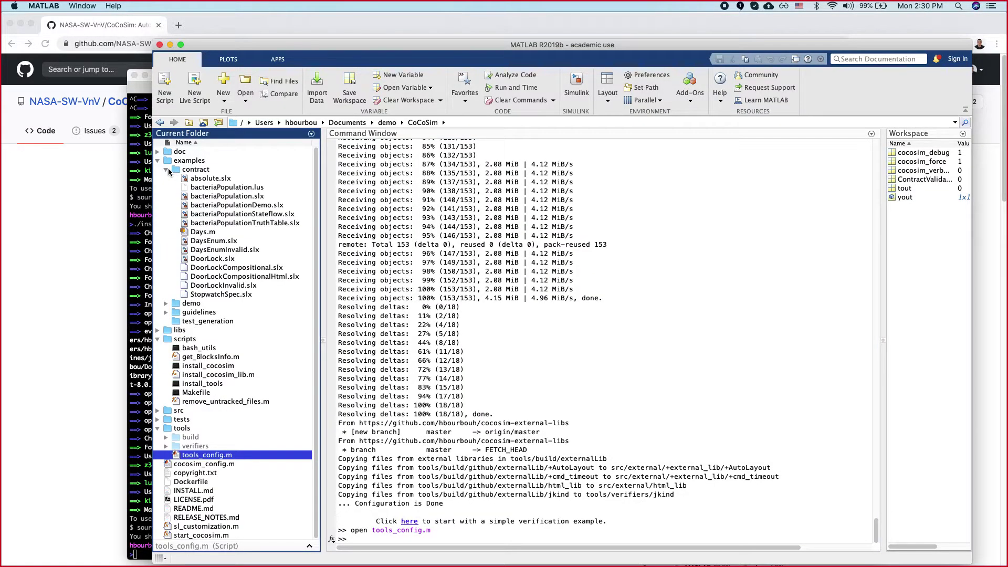
Step: Open the absSpec specification of absolute.slx from the contract folder and step the simulation forward once
{"action": "left_click", "coordinate": [212, 181]}
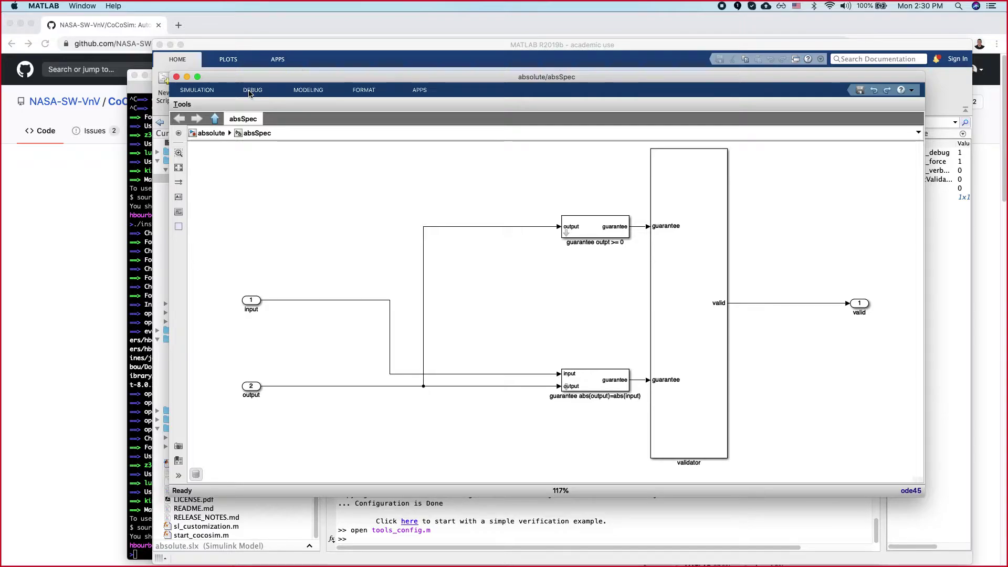
{"action": "left_click", "coordinate": [902, 103]}
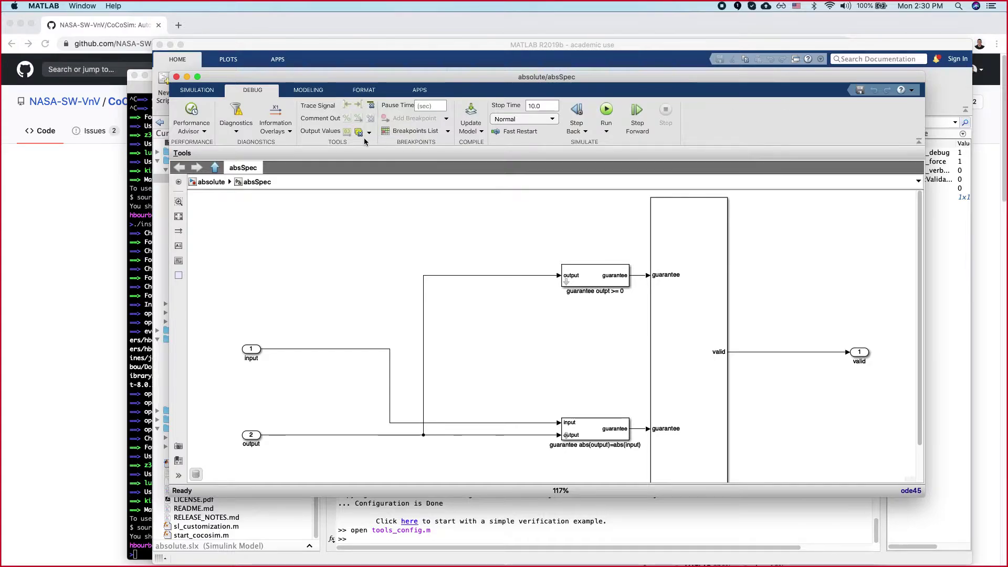
{"action": "left_click", "coordinate": [637, 115]}
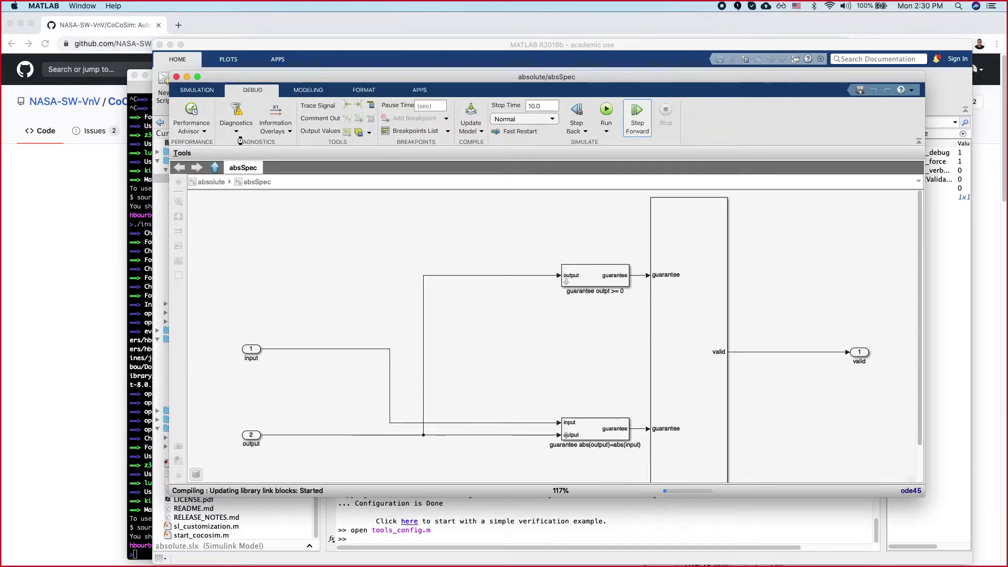
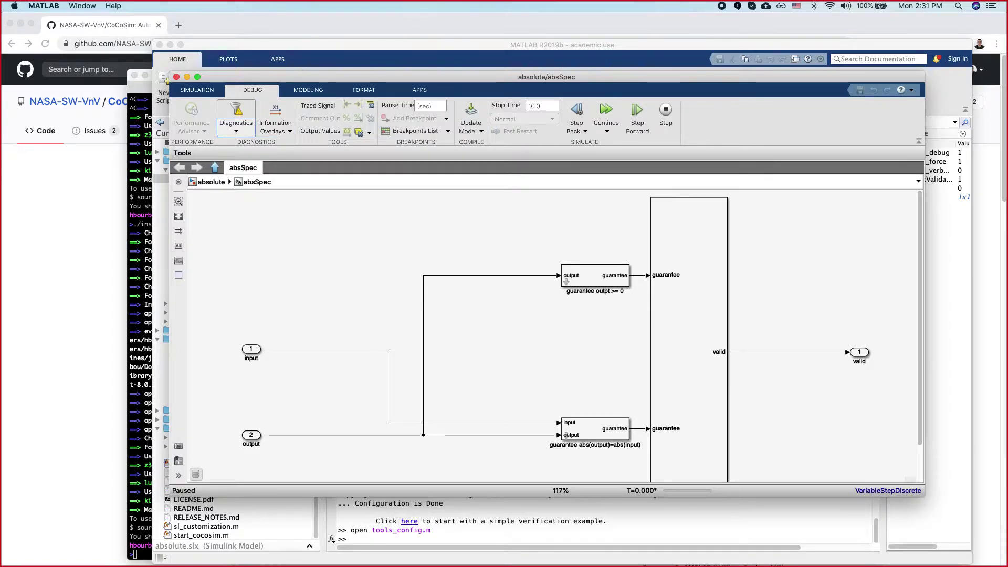
Step: Switch to the iTerm2 terminal, check the running processes with htop, quit it and return to the absSpec model in Simulink
{"action": "key", "text": "super+Tab"}
{"action": "type", "text": "htop"}
{"action": "key", "text": "Return"}
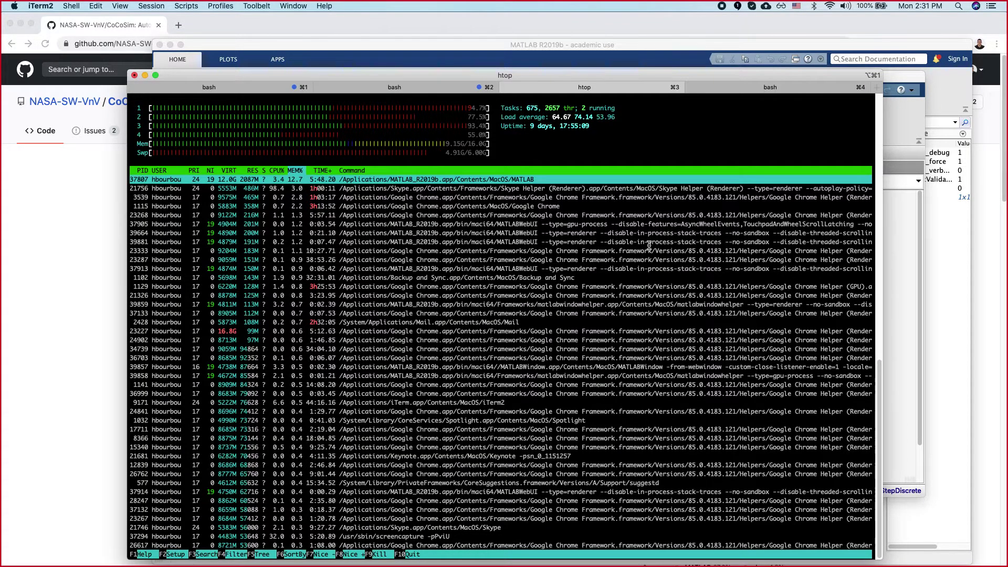
{"action": "key", "text": "q"}
{"action": "left_click", "coordinate": [888, 327]}
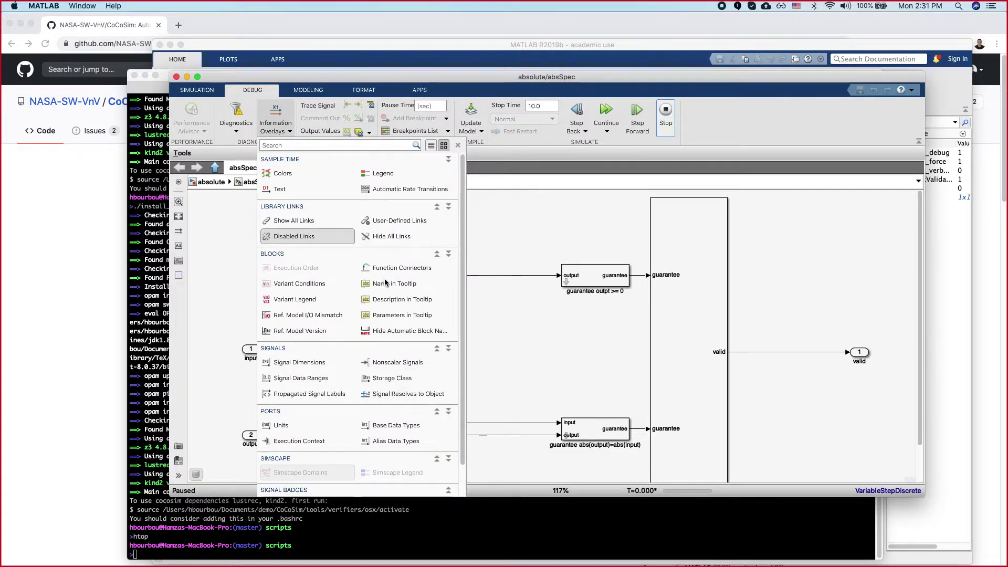
Step: Stop the paused simulation and try to display the Base Data Types overlay on the ports in absSpec
{"action": "scroll", "coordinate": [383, 330], "scroll_direction": "down", "scroll_amount": 2}
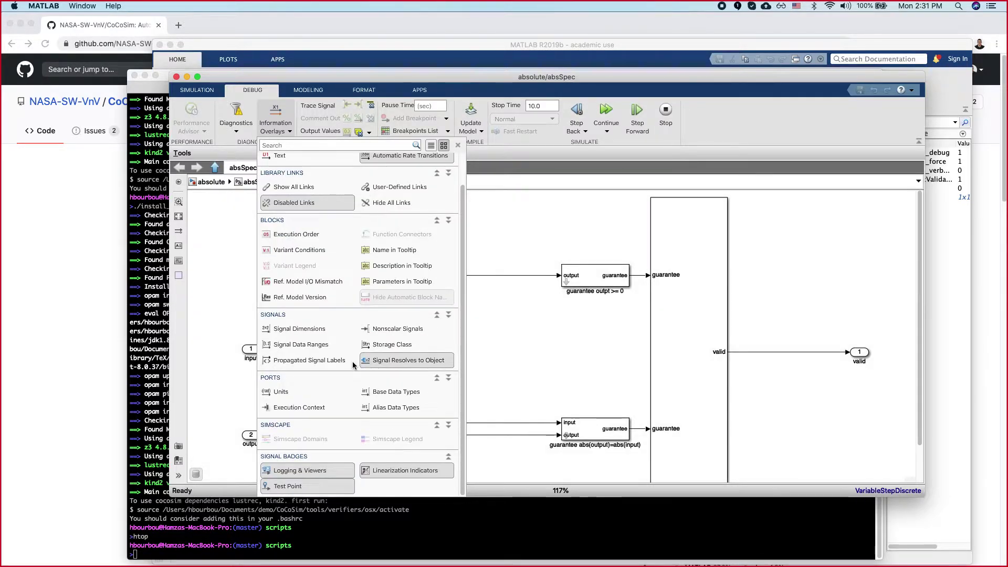
{"action": "left_click", "coordinate": [384, 390]}
{"action": "left_click", "coordinate": [286, 132]}
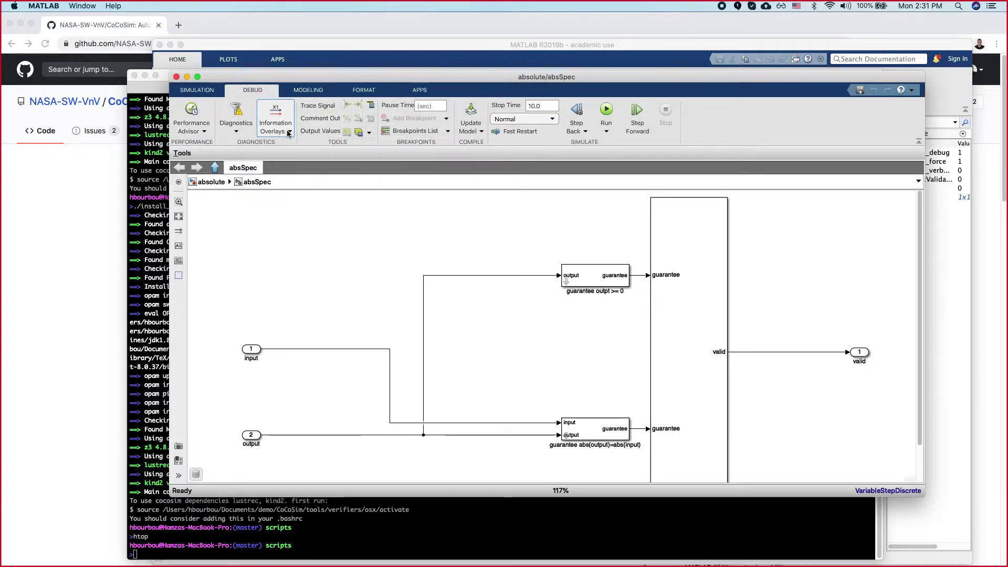
{"action": "left_click", "coordinate": [289, 132]}
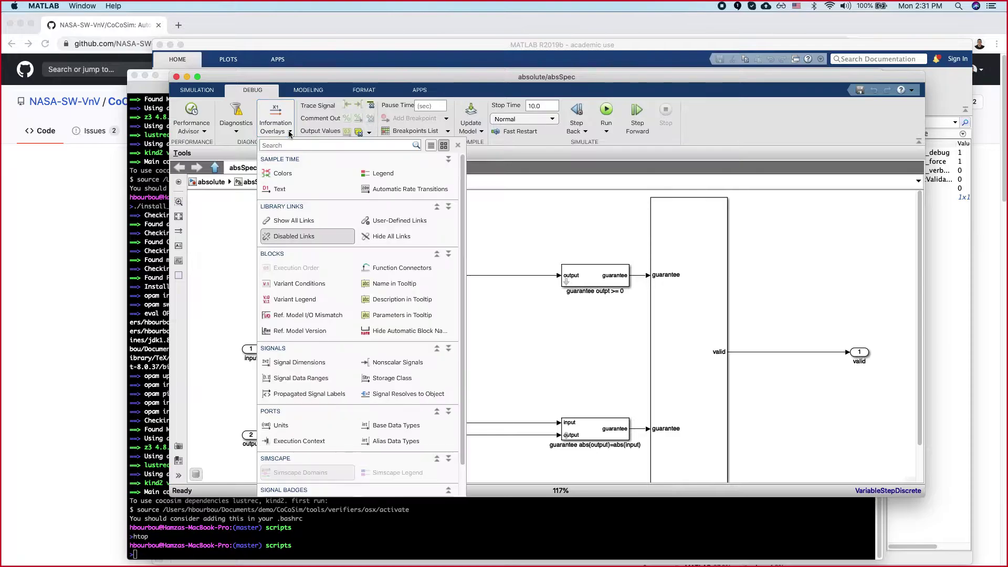
Step: Turn on the Base Data Types overlay for ports and return to the top-level absolute model
{"action": "left_click", "coordinate": [382, 423]}
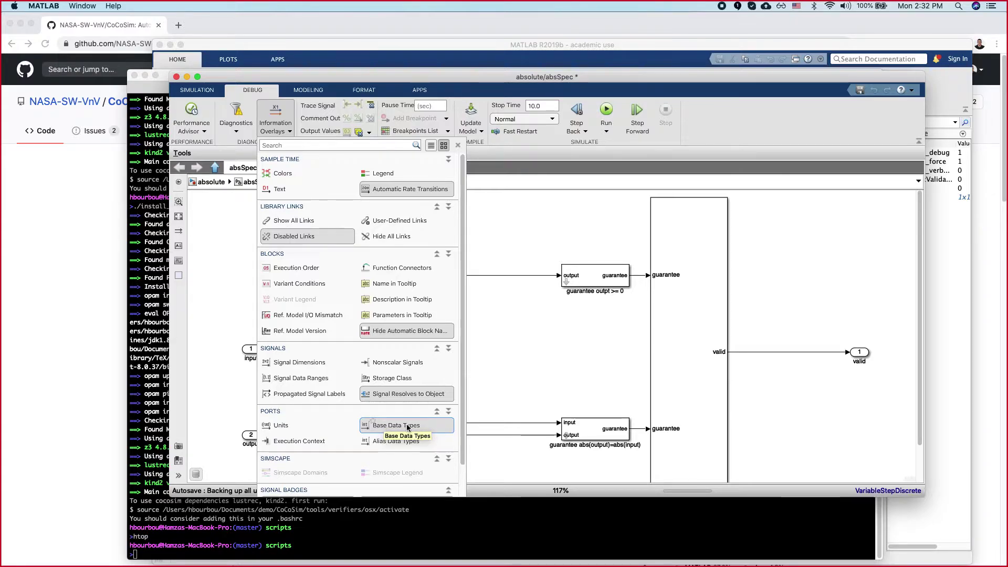
{"action": "left_click", "coordinate": [511, 357]}
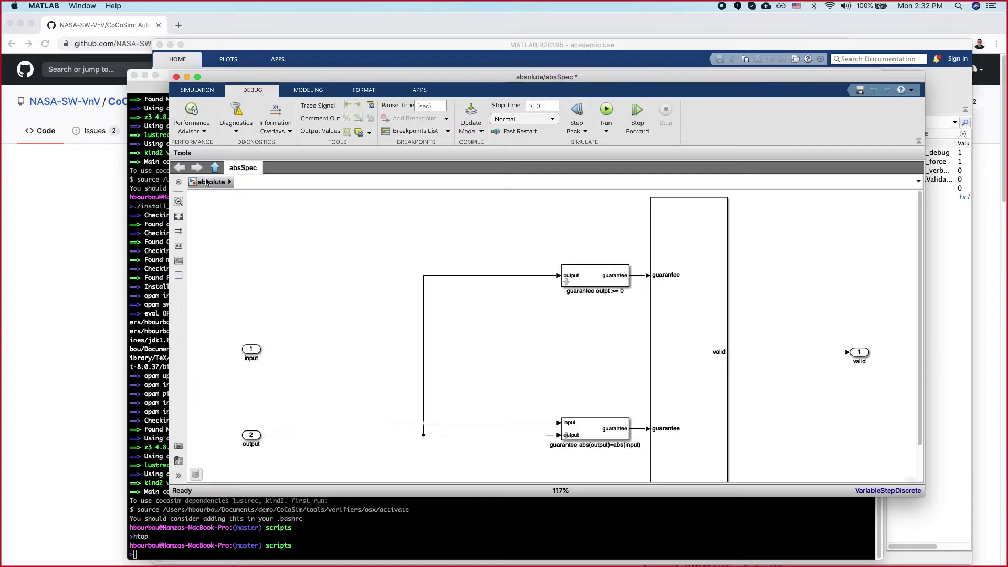
{"action": "left_click", "coordinate": [206, 182]}
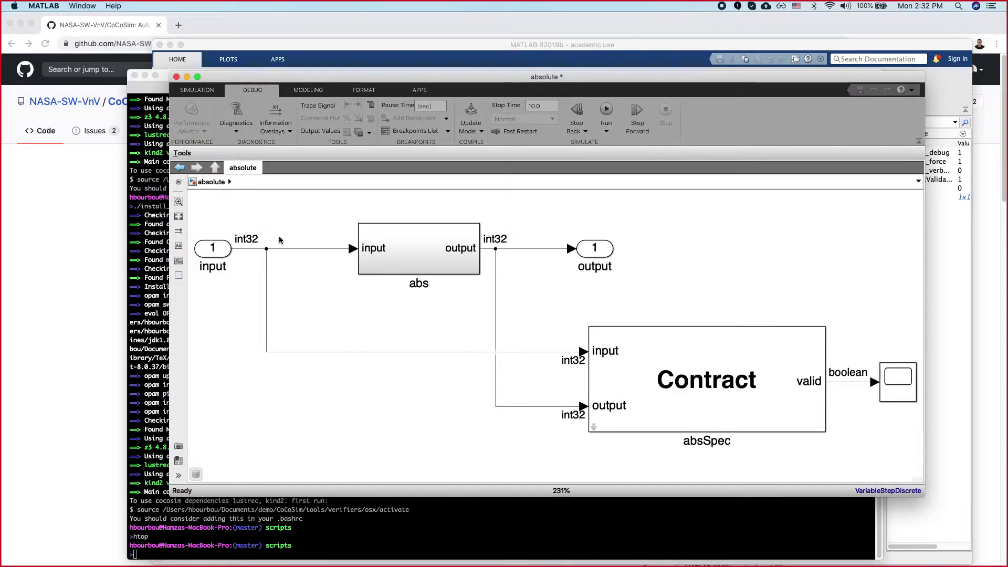
Step: Examine the abs subsystem's gain, switch, ports and signal data types, and return to the top-level model
{"action": "left_click", "coordinate": [419, 255]}
{"action": "double_click", "coordinate": [418, 254]}
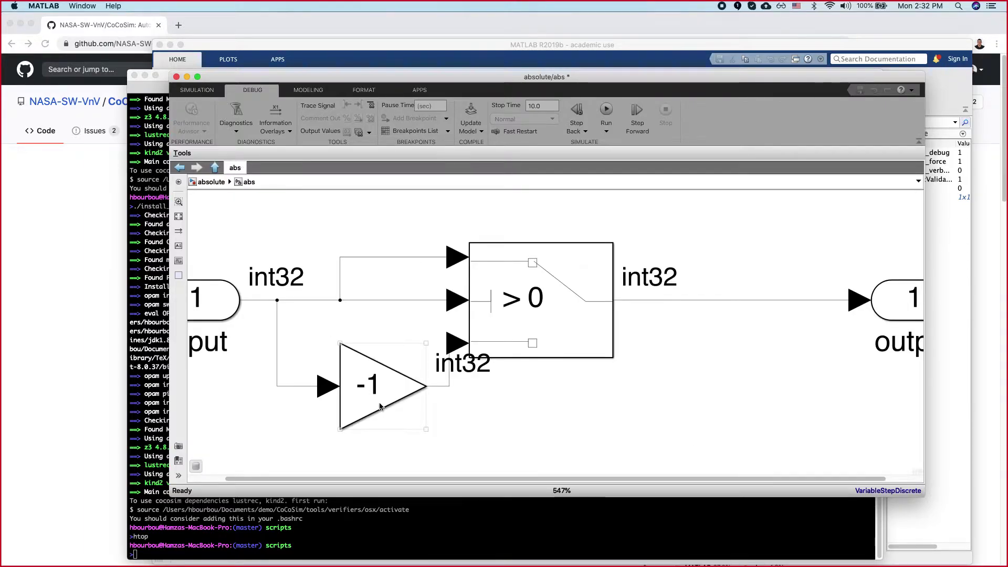
{"action": "left_click", "coordinate": [391, 397]}
{"action": "left_click", "coordinate": [282, 322]}
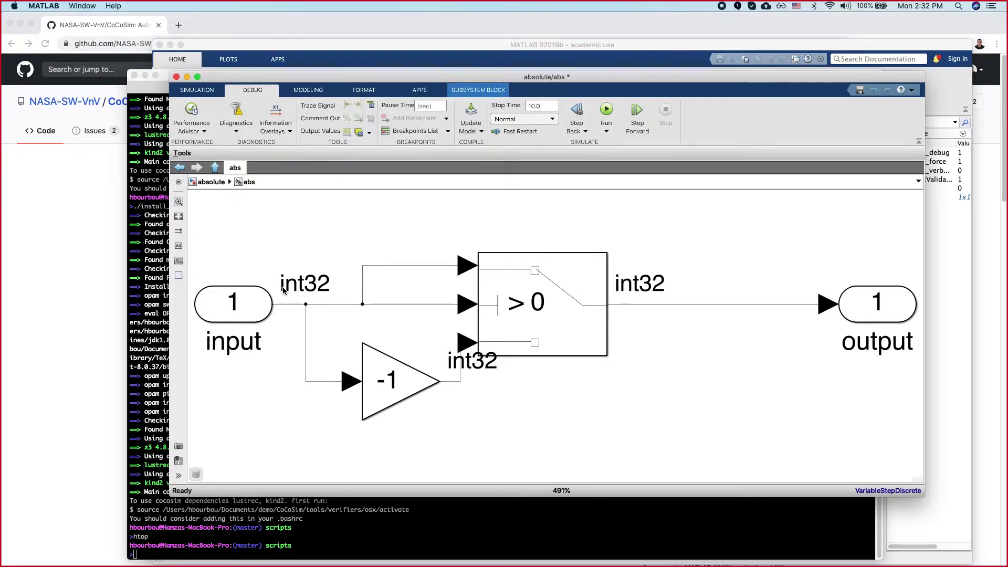
{"action": "left_click", "coordinate": [501, 280]}
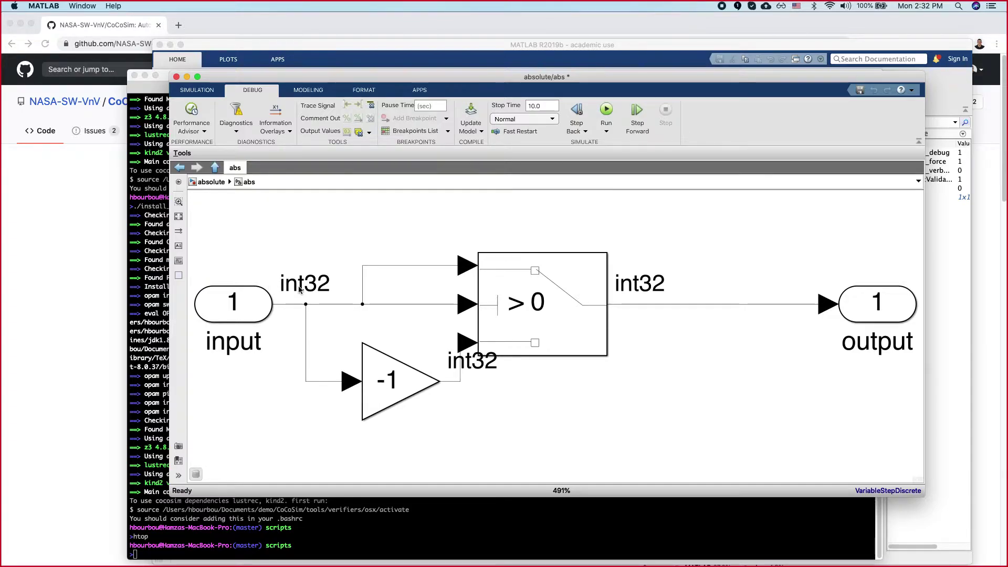
{"action": "left_click", "coordinate": [389, 403]}
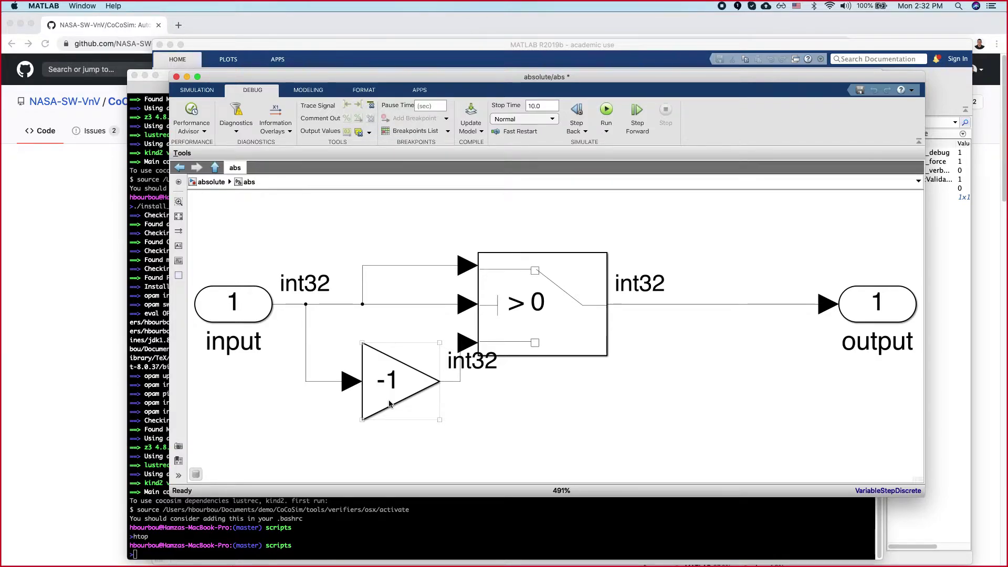
{"action": "left_click", "coordinate": [719, 313]}
{"action": "left_click", "coordinate": [719, 303]}
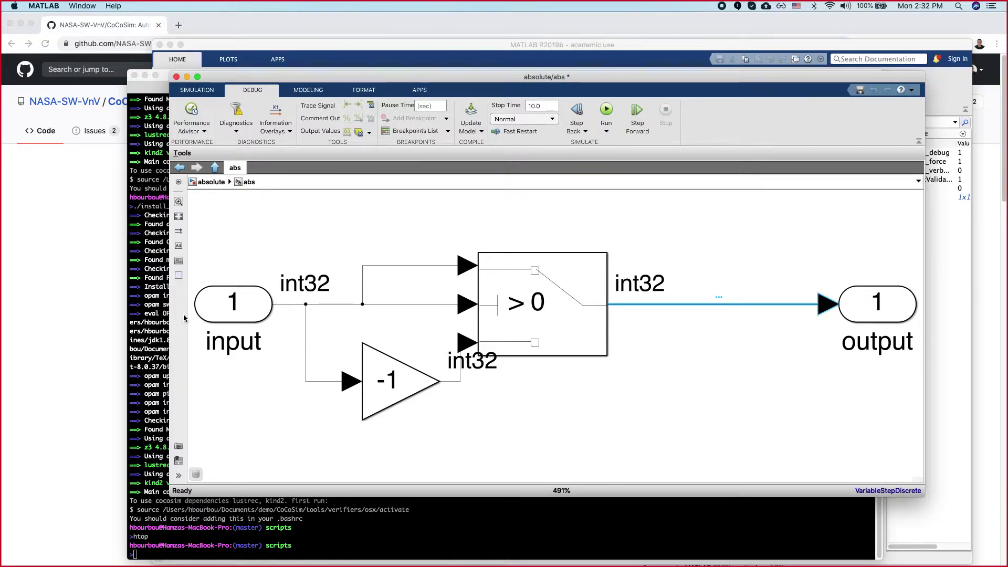
{"action": "left_click", "coordinate": [242, 320]}
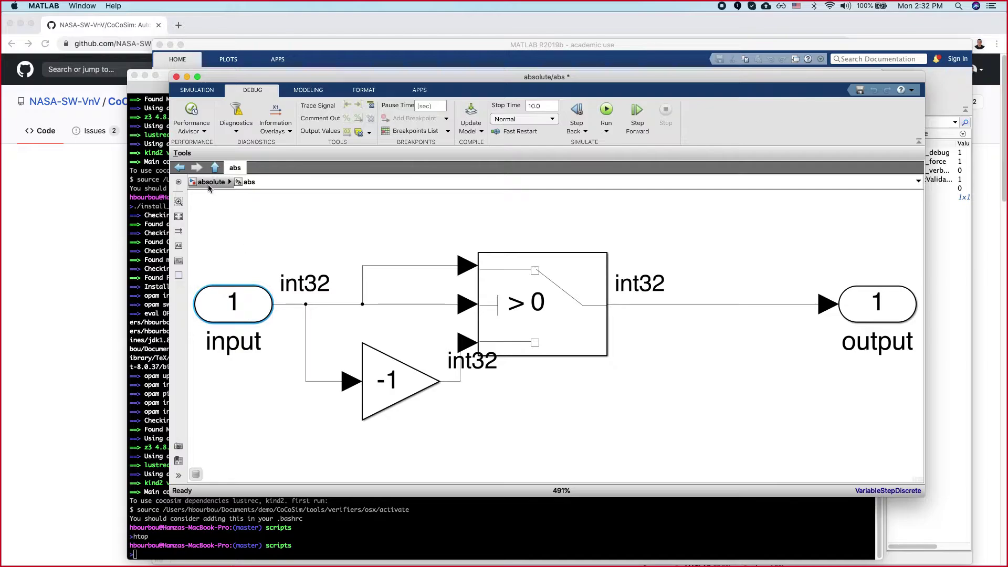
{"action": "left_click", "coordinate": [208, 184]}
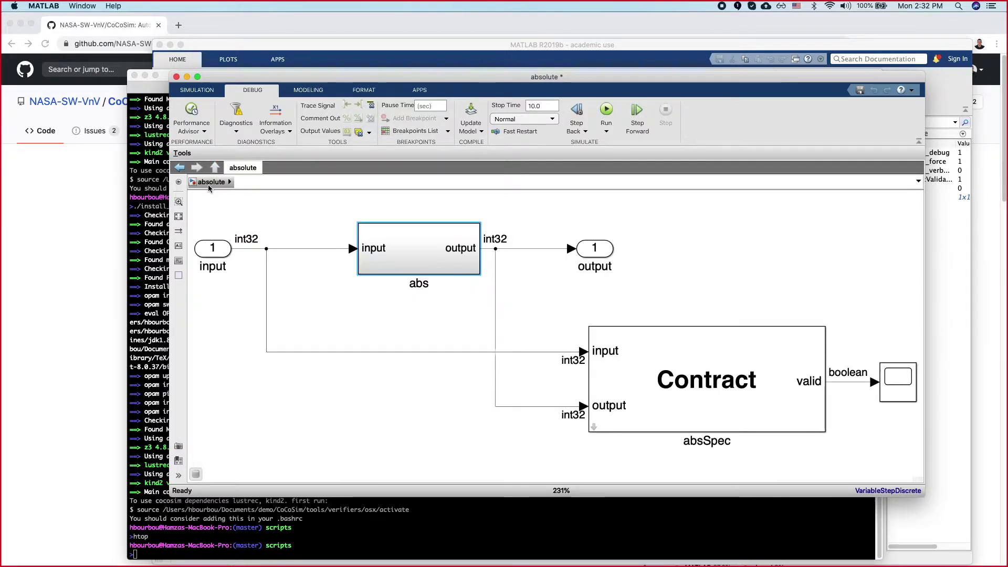
Step: Look inside the absSpec contract to view its signal data types, and return to the top-level model
{"action": "left_click", "coordinate": [594, 429]}
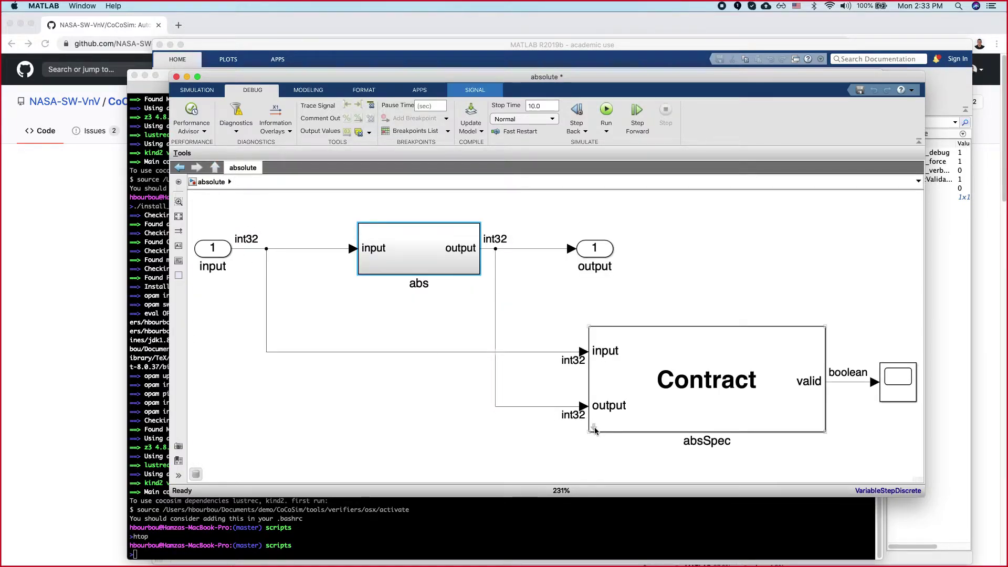
{"action": "left_click", "coordinate": [594, 428]}
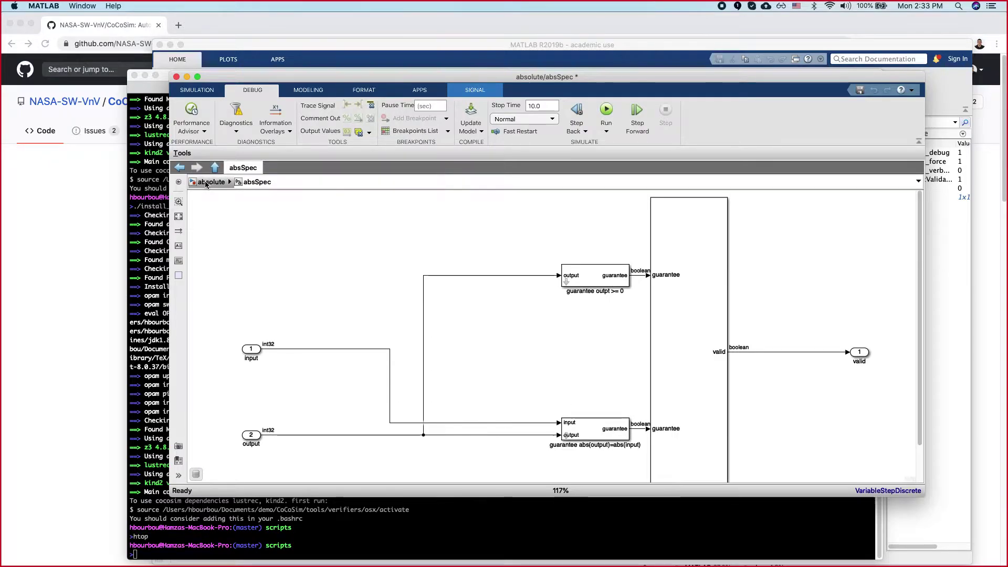
{"action": "left_click", "coordinate": [206, 184]}
Step: Highlight the absSpec contract with its Scope, enlarge the model window's height, and clear the selection
{"action": "left_click_drag", "start_coordinate": [569, 305], "coordinate": [888, 442]}
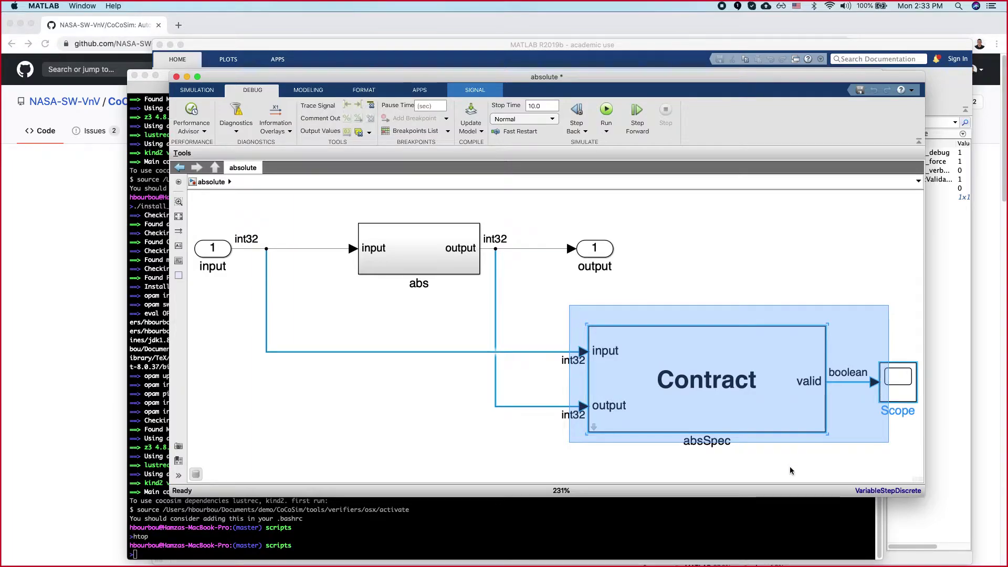
{"action": "left_click_drag", "start_coordinate": [750, 497], "coordinate": [753, 554]}
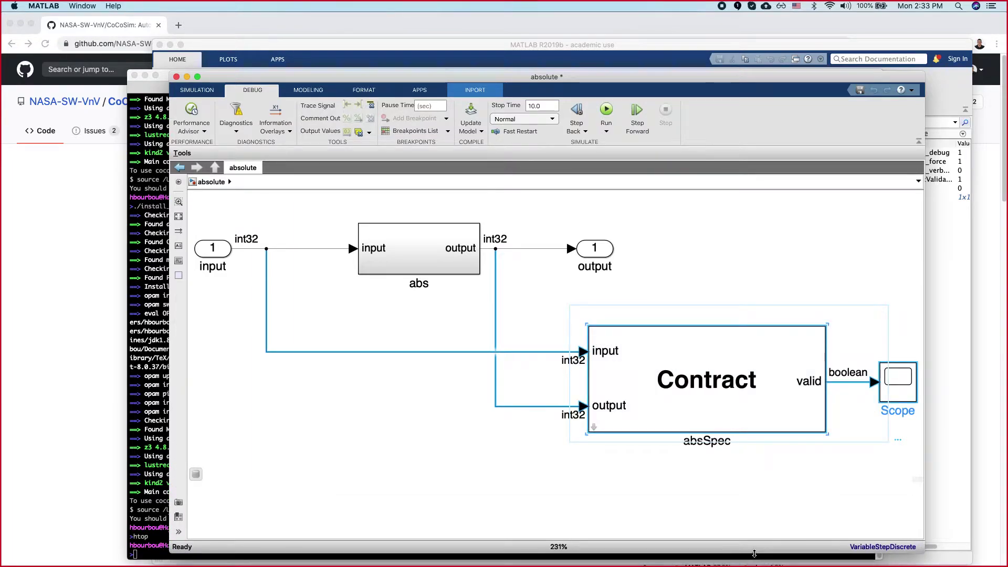
{"action": "left_click", "coordinate": [761, 508]}
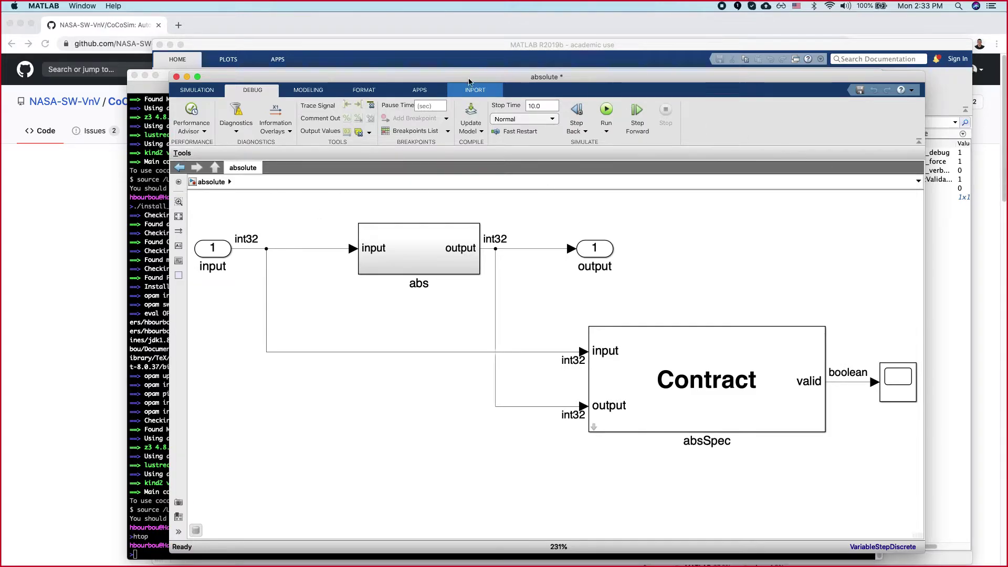
Step: Review the CoCoSim analysis options, including the test-case generation choices, without running any
{"action": "left_click", "coordinate": [184, 153]}
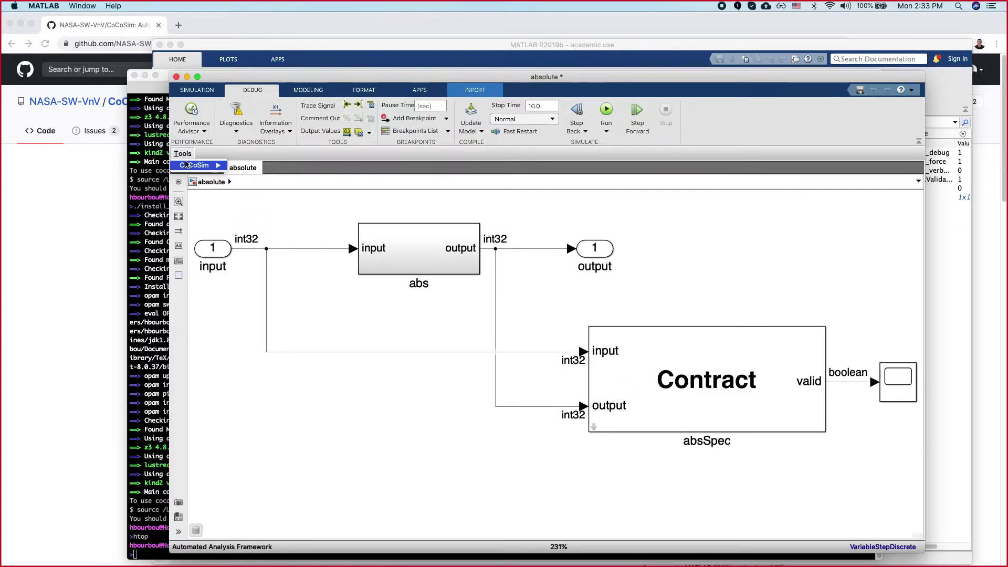
{"action": "mouse_move", "coordinate": [186, 165]}
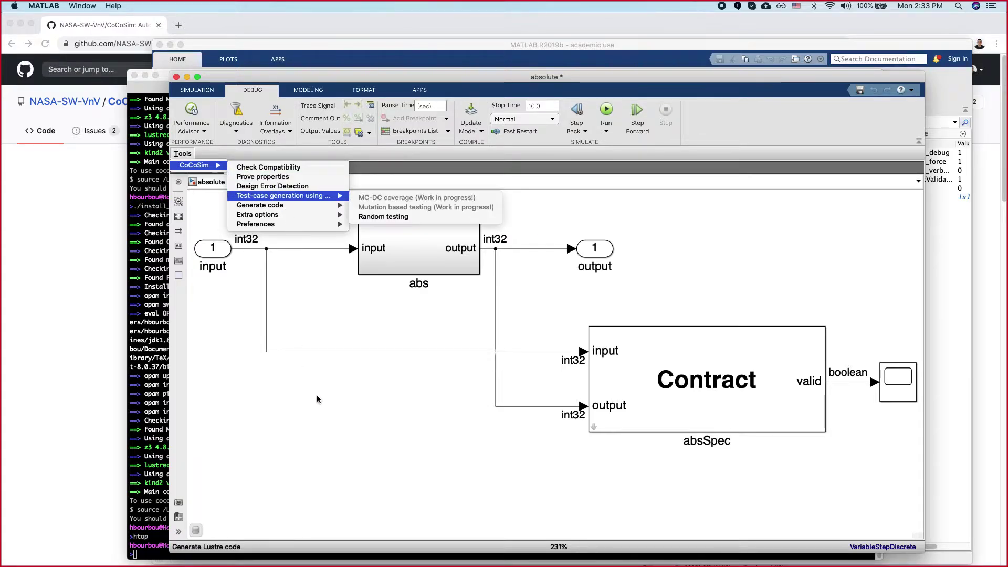
{"action": "left_click", "coordinate": [338, 427]}
Step: Open the absSpec contract and examine the validator's port parameters and the two guarantee blocks feeding it
{"action": "left_click", "coordinate": [640, 378]}
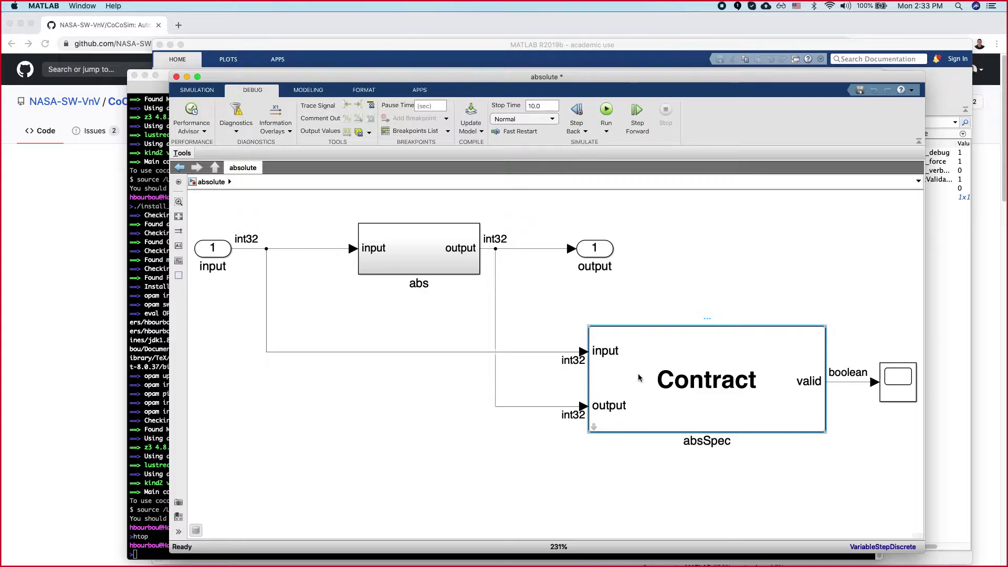
{"action": "double_click", "coordinate": [593, 427]}
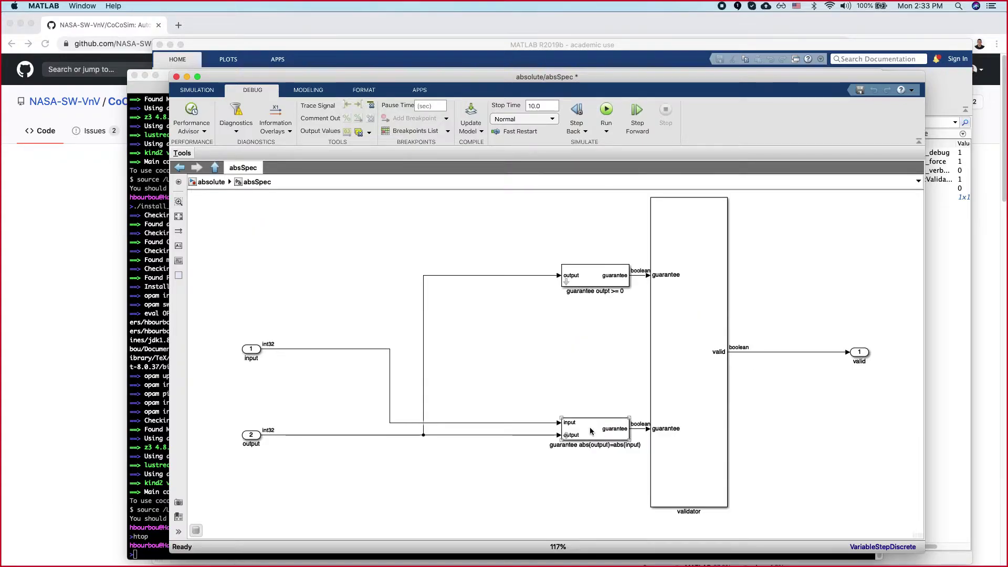
{"action": "left_click", "coordinate": [677, 390]}
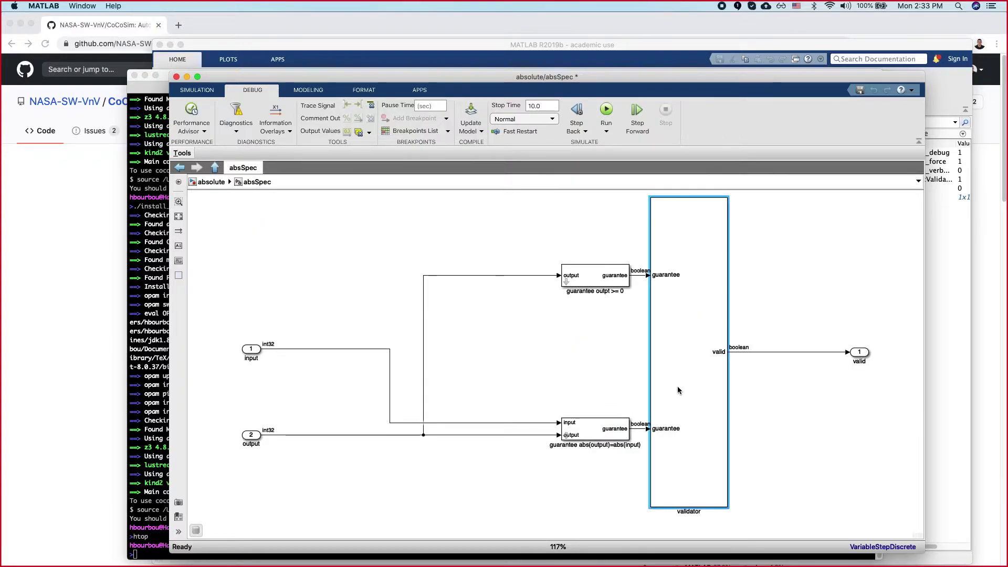
{"action": "double_click", "coordinate": [678, 390]}
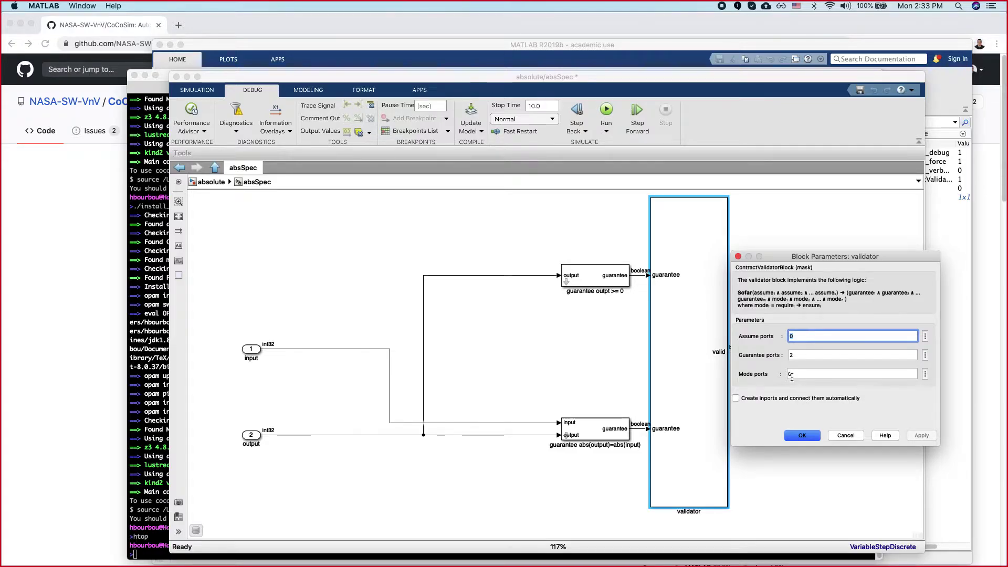
{"action": "left_click", "coordinate": [806, 437]}
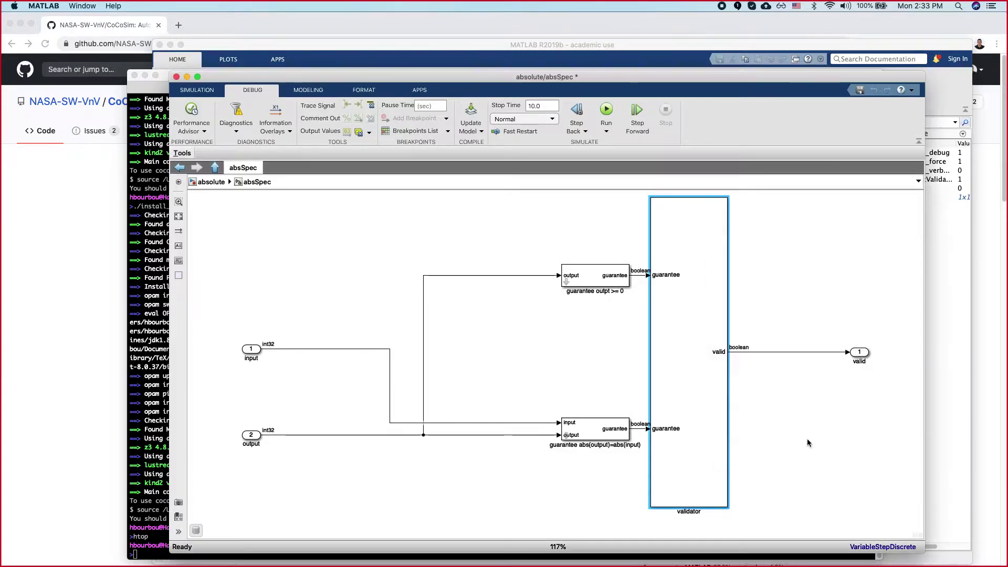
{"action": "left_click", "coordinate": [652, 251]}
{"action": "left_click_drag", "start_coordinate": [547, 227], "coordinate": [622, 482]}
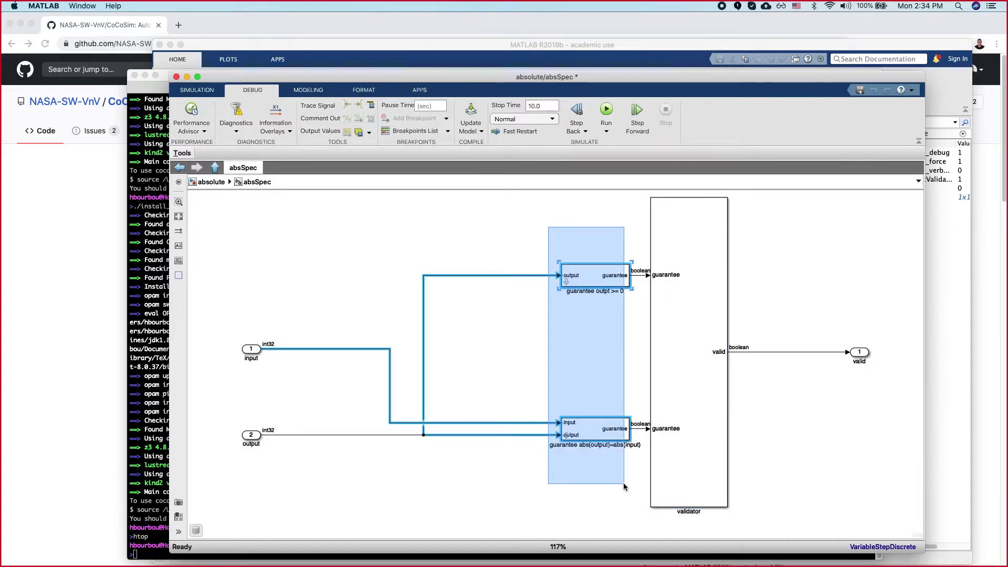
{"action": "left_click", "coordinate": [458, 485]}
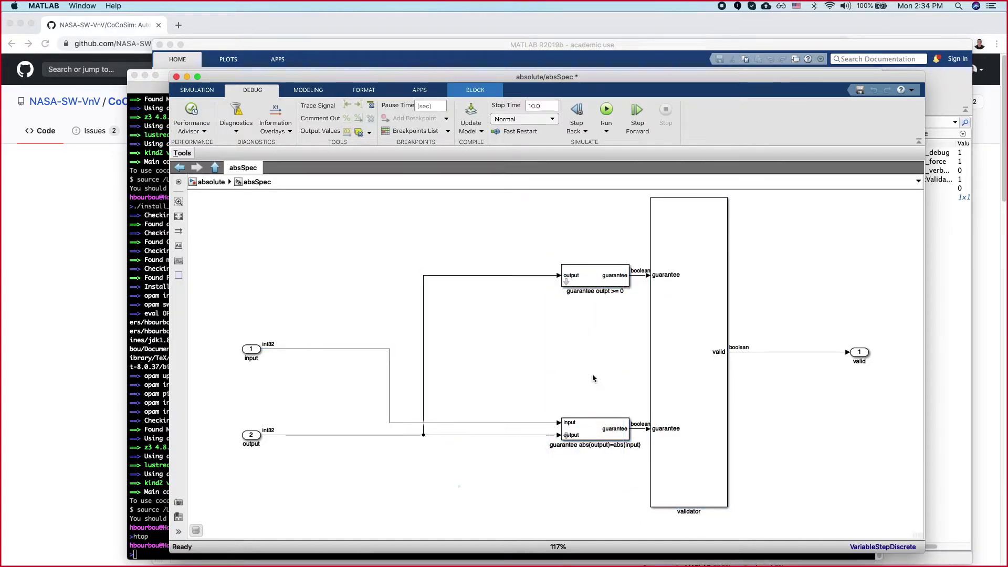
Step: Inside the guarantee outpt >= 0 block, move Compare To Zero midway between the output and guarantee ports, and return to absSpec
{"action": "left_click", "coordinate": [569, 283]}
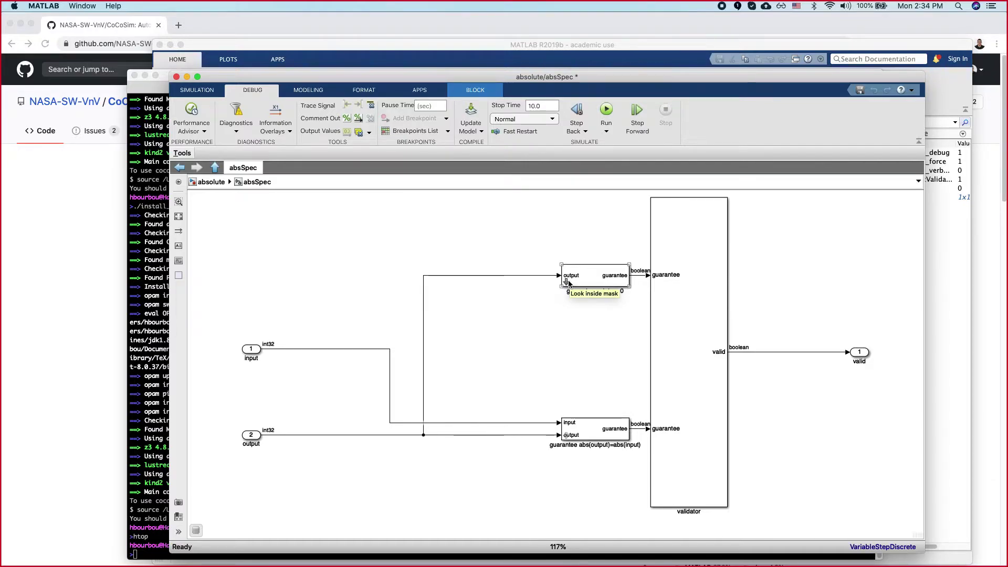
{"action": "left_click", "coordinate": [566, 283]}
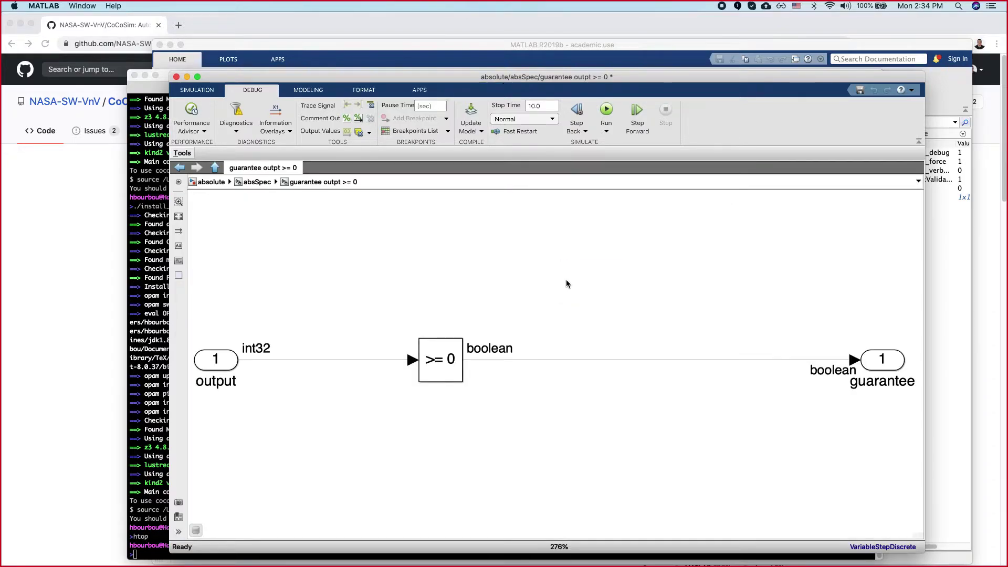
{"action": "left_click_drag", "start_coordinate": [460, 360], "coordinate": [569, 362]}
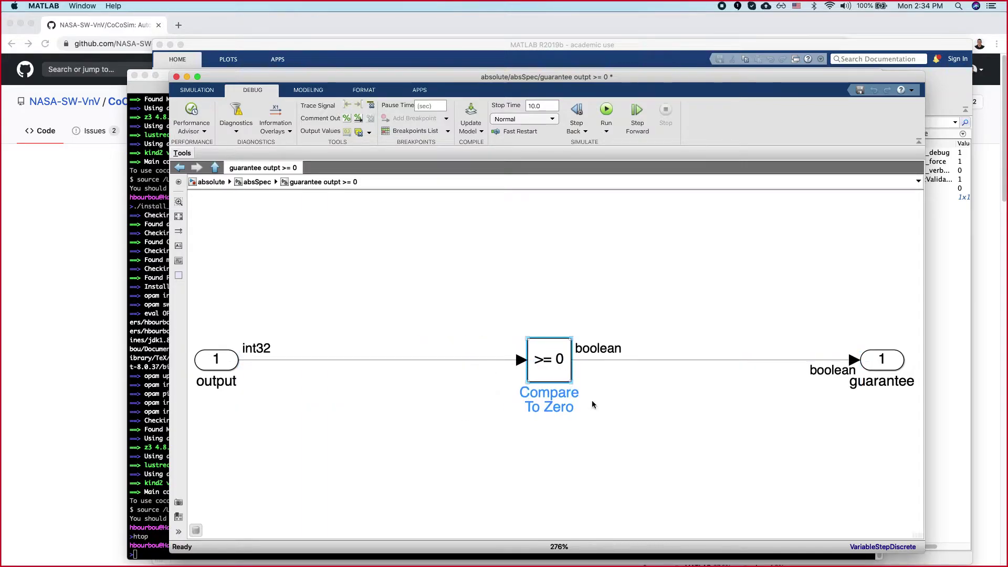
{"action": "left_click", "coordinate": [466, 458]}
{"action": "left_click", "coordinate": [247, 184]}
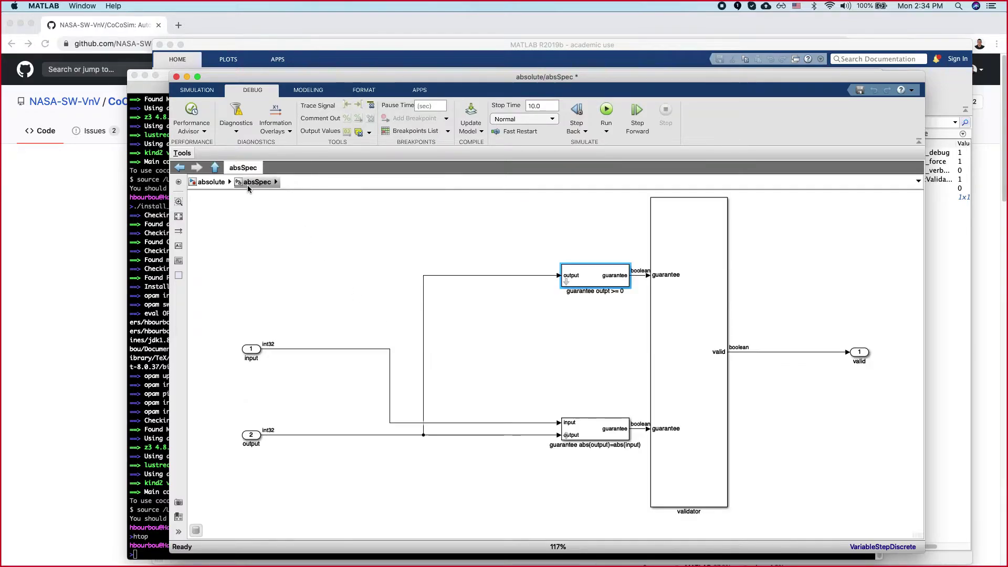
Step: Examine the guarantee abs(output)=abs(input) block and the signal attributes of its Abs1 block, and return to absSpec
{"action": "left_click_drag", "start_coordinate": [235, 321], "coordinate": [277, 384]}
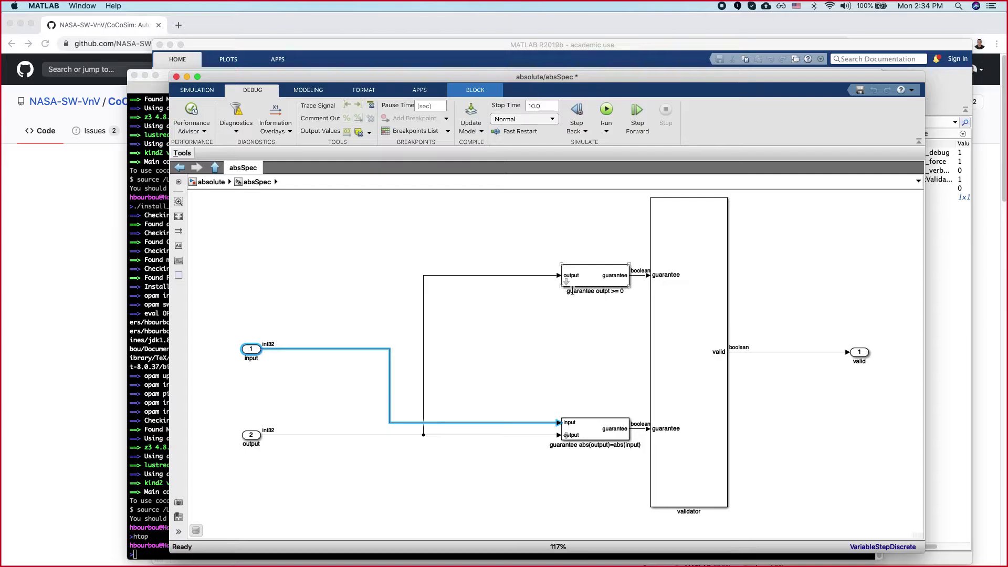
{"action": "left_click", "coordinate": [568, 438]}
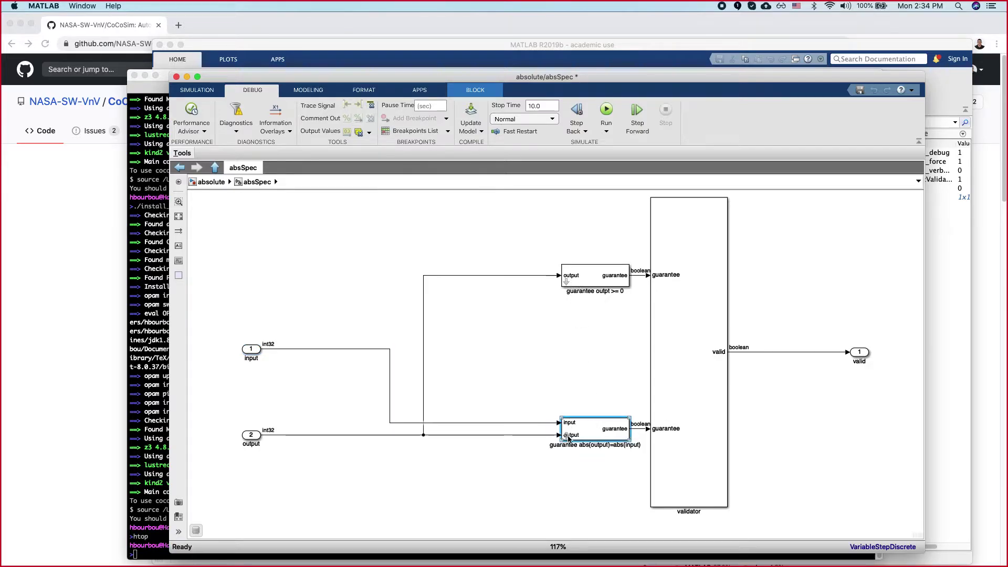
{"action": "double_click", "coordinate": [568, 437]}
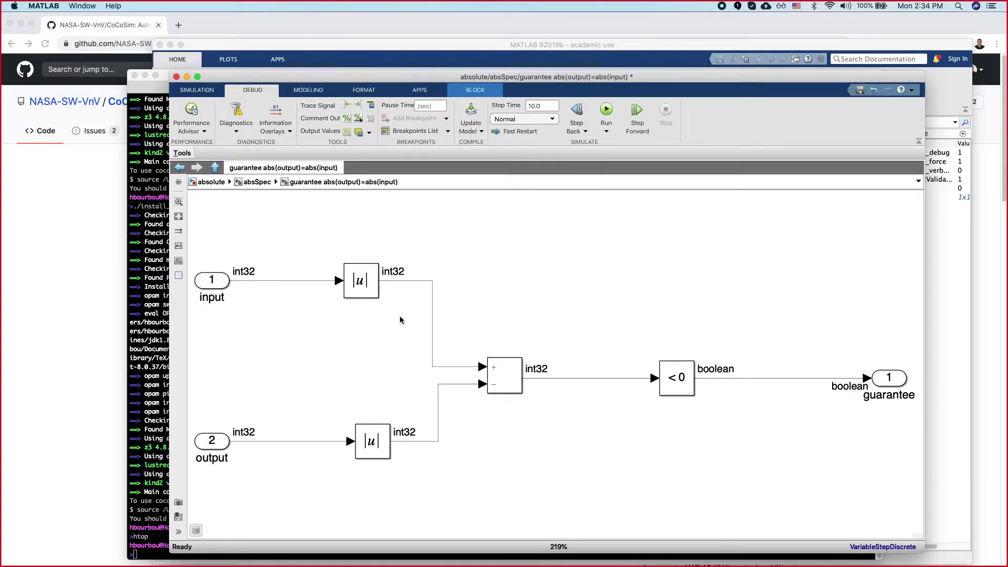
{"action": "left_click", "coordinate": [369, 284]}
{"action": "double_click", "coordinate": [362, 279]}
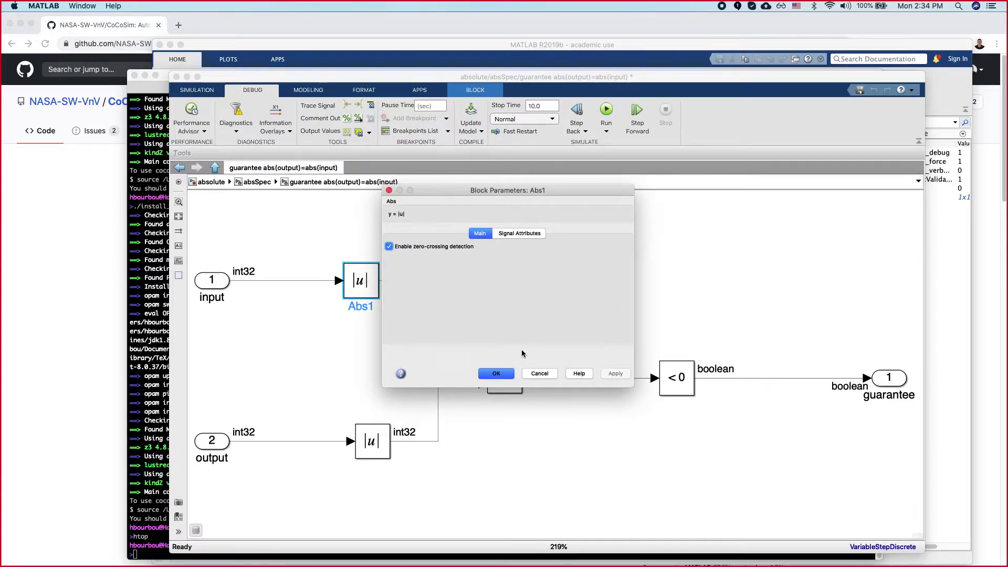
{"action": "left_click", "coordinate": [507, 237]}
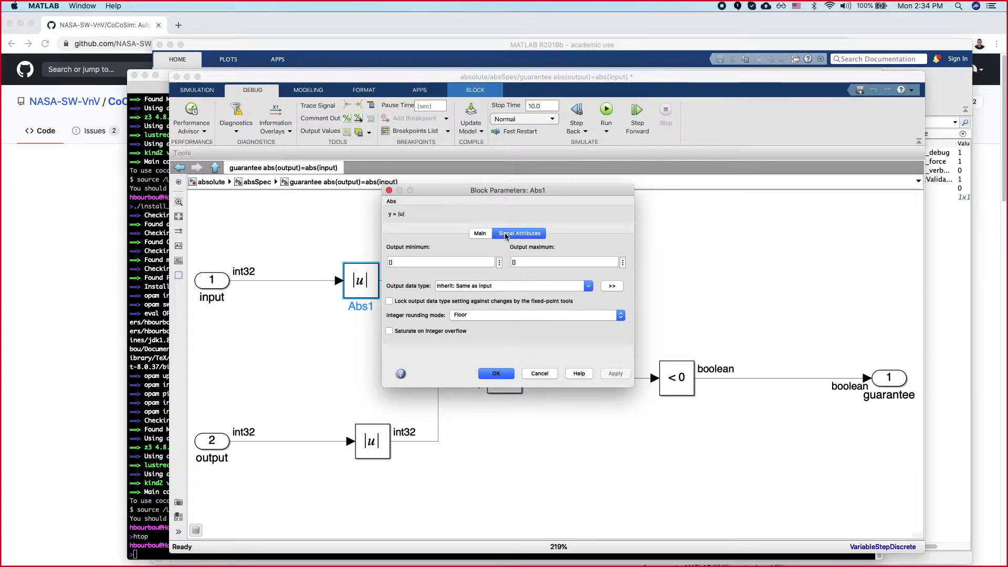
{"action": "left_click", "coordinate": [538, 374]}
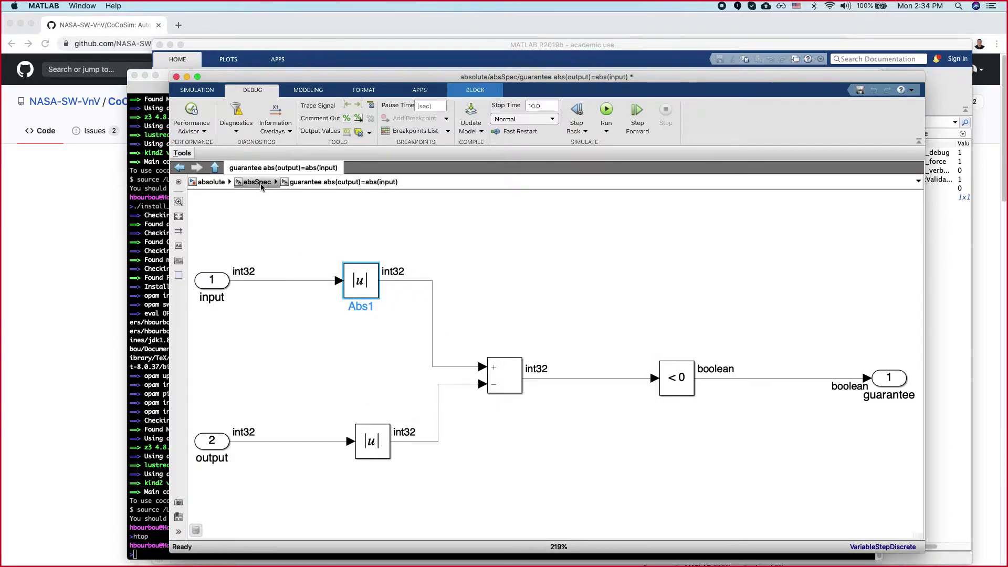
{"action": "left_click", "coordinate": [261, 183]}
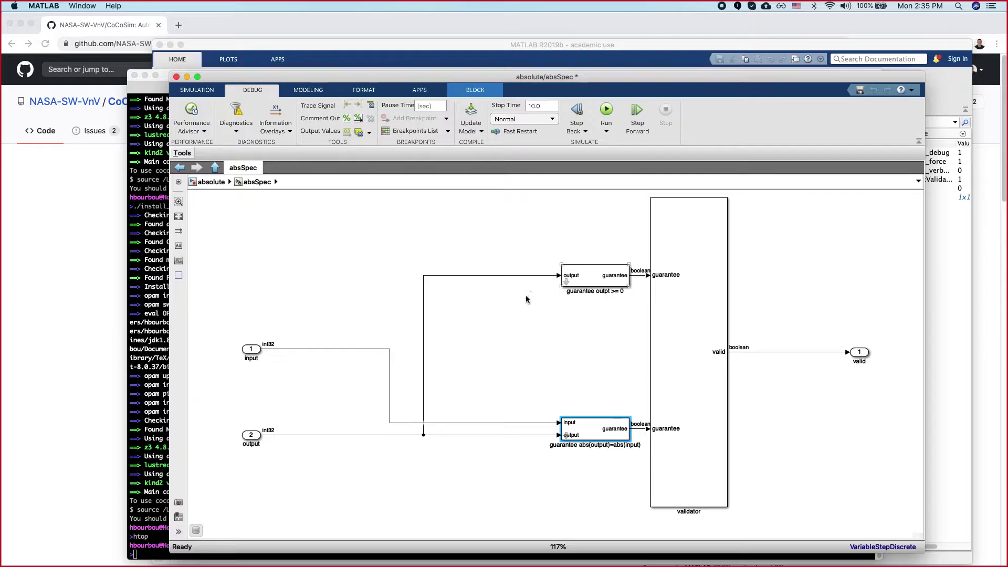
Step: Return from absSpec to the top level of the absolute model and collapse the toolstrip
{"action": "left_click", "coordinate": [612, 284]}
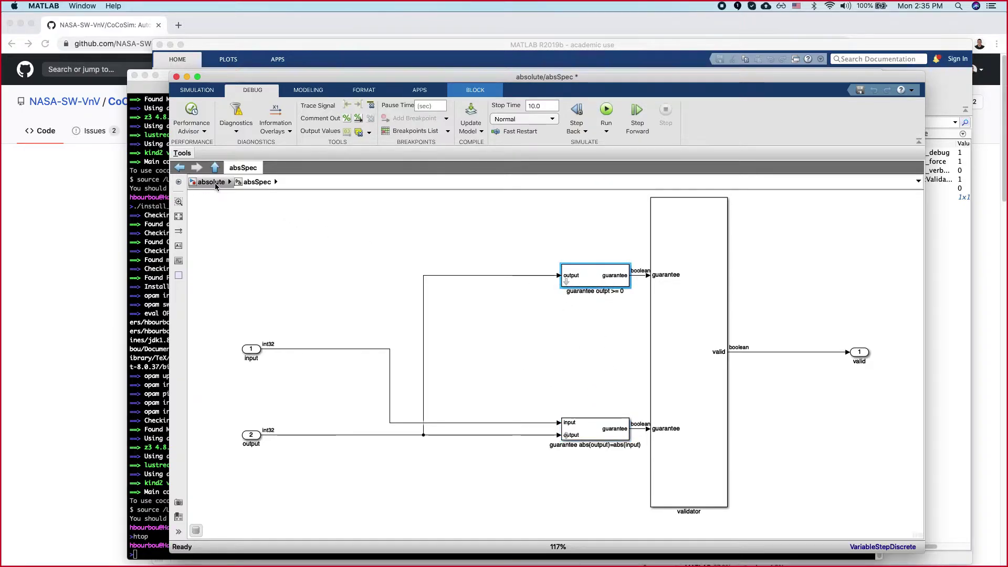
{"action": "left_click", "coordinate": [212, 182]}
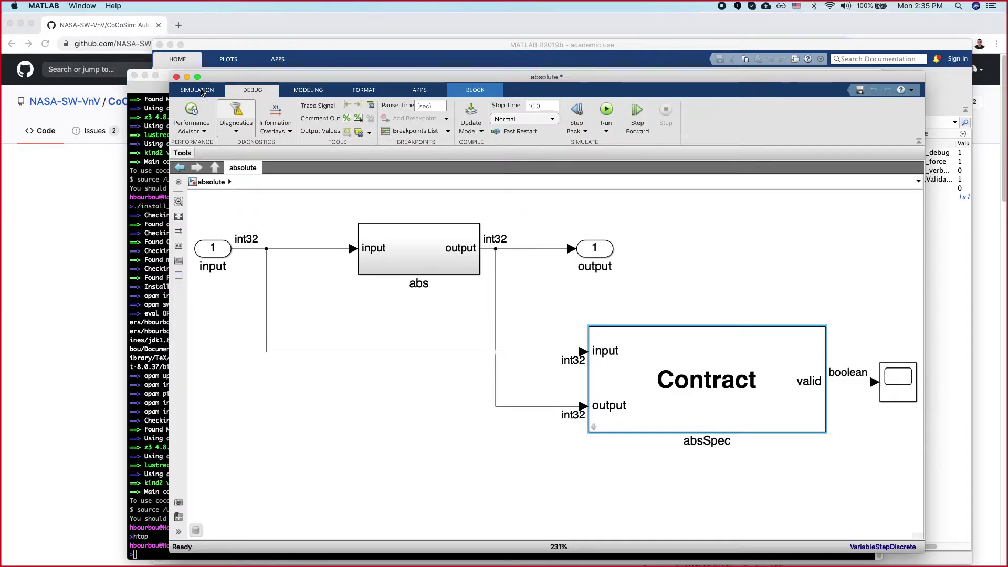
{"action": "double_click", "coordinate": [201, 92]}
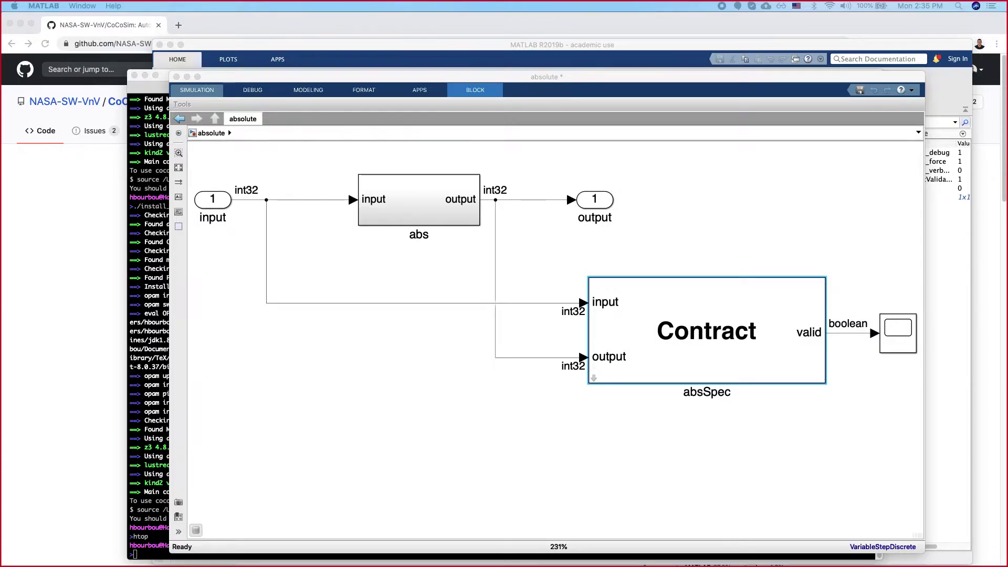
{"action": "left_click", "coordinate": [322, 519]}
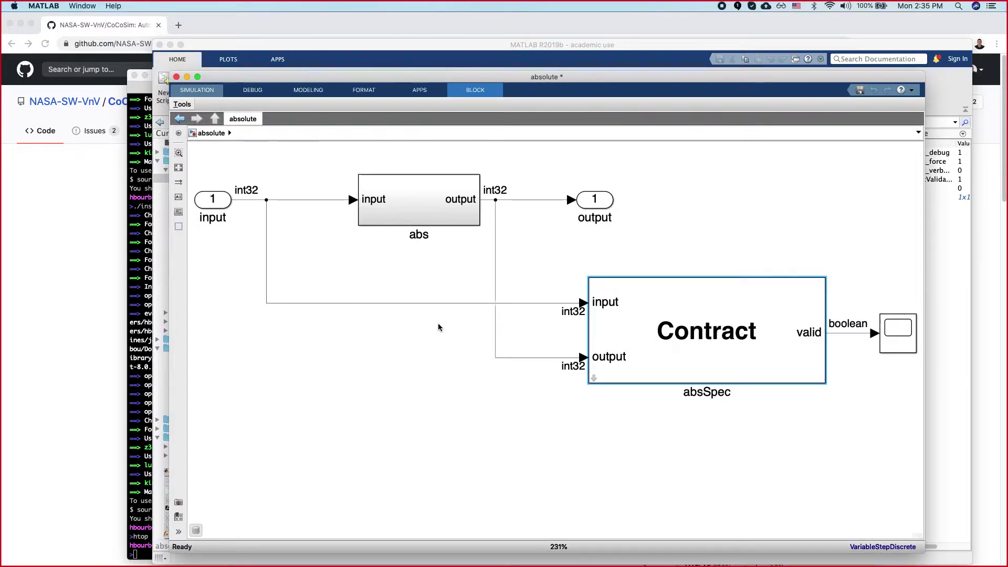
Step: Switch to the main MATLAB window, open contractLibs.slx from the libs folder, and go to the library's top level
{"action": "left_click", "coordinate": [394, 44]}
{"action": "left_click", "coordinate": [158, 160]}
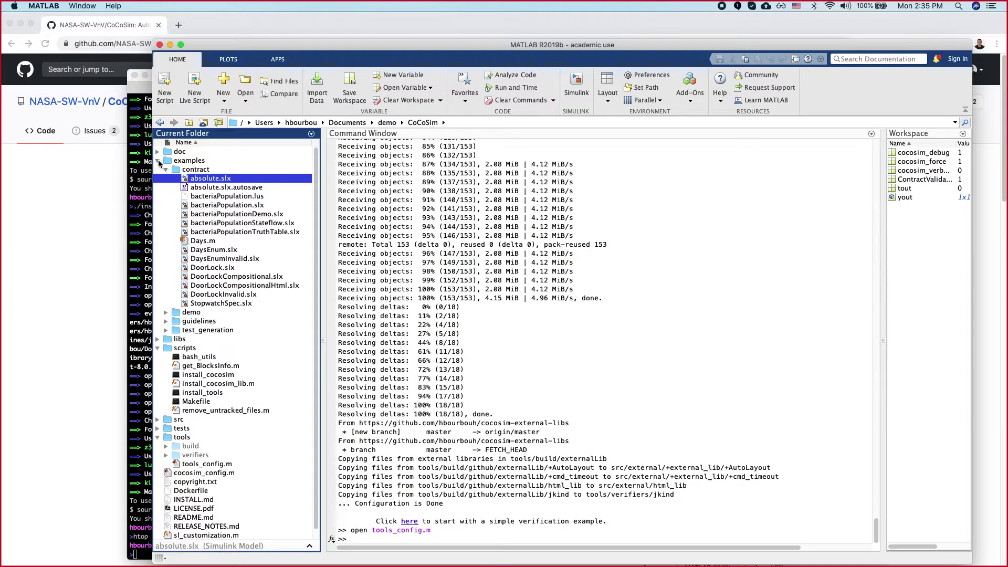
{"action": "left_click", "coordinate": [157, 169]}
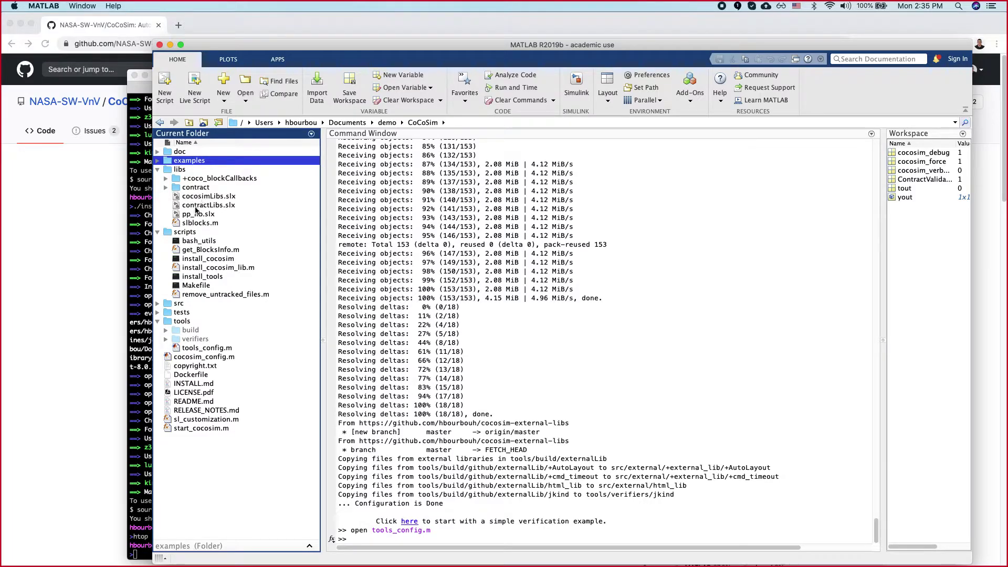
{"action": "left_click", "coordinate": [195, 206]}
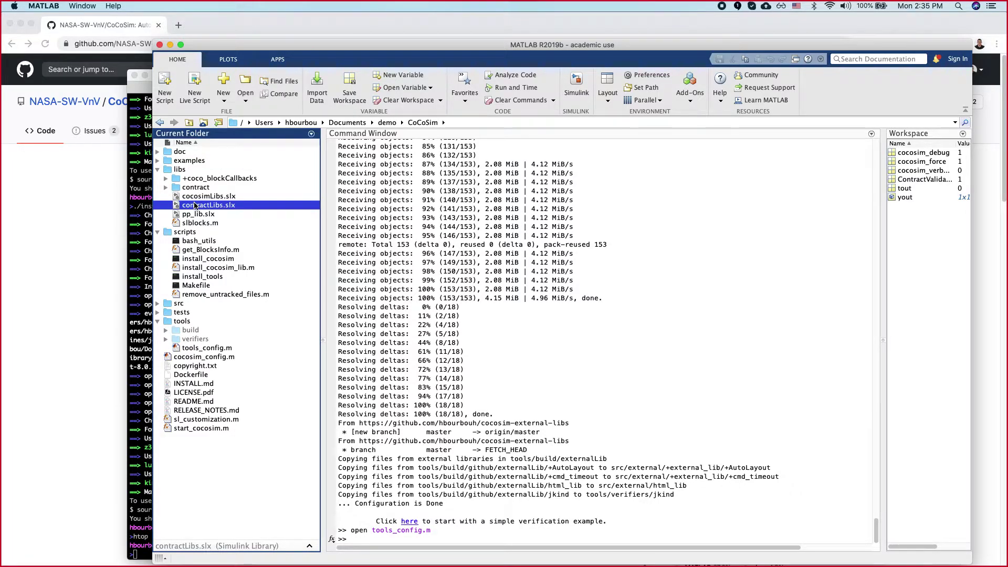
{"action": "double_click", "coordinate": [195, 205]}
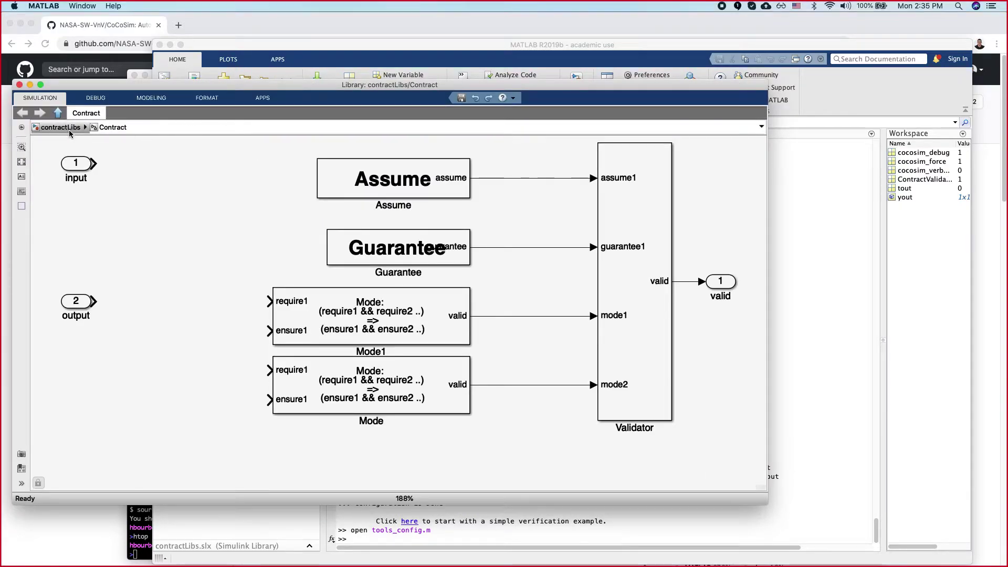
{"action": "left_click", "coordinate": [68, 128]}
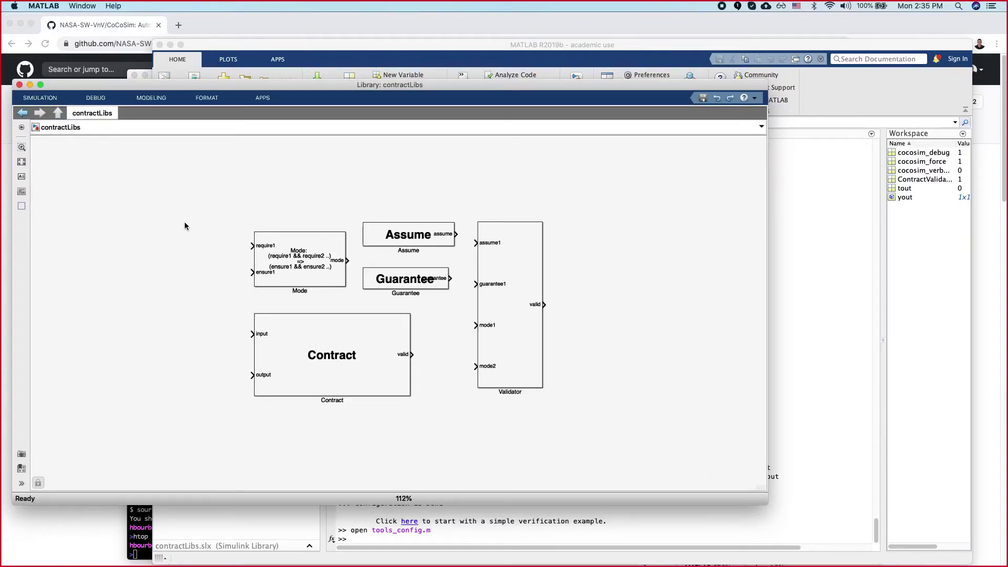
Step: Look over the Contract, Validator, Guarantee, Assume and Mode blocks offered in the contractLibs library
{"action": "left_click", "coordinate": [370, 379]}
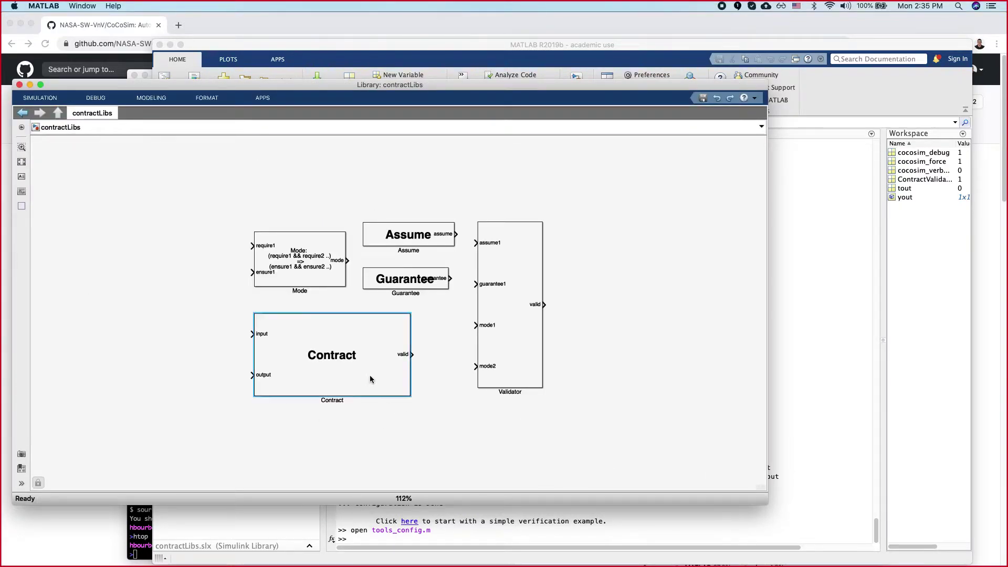
{"action": "left_click", "coordinate": [522, 363]}
{"action": "left_click", "coordinate": [403, 280]}
{"action": "left_click", "coordinate": [400, 236]}
{"action": "left_click", "coordinate": [305, 266]}
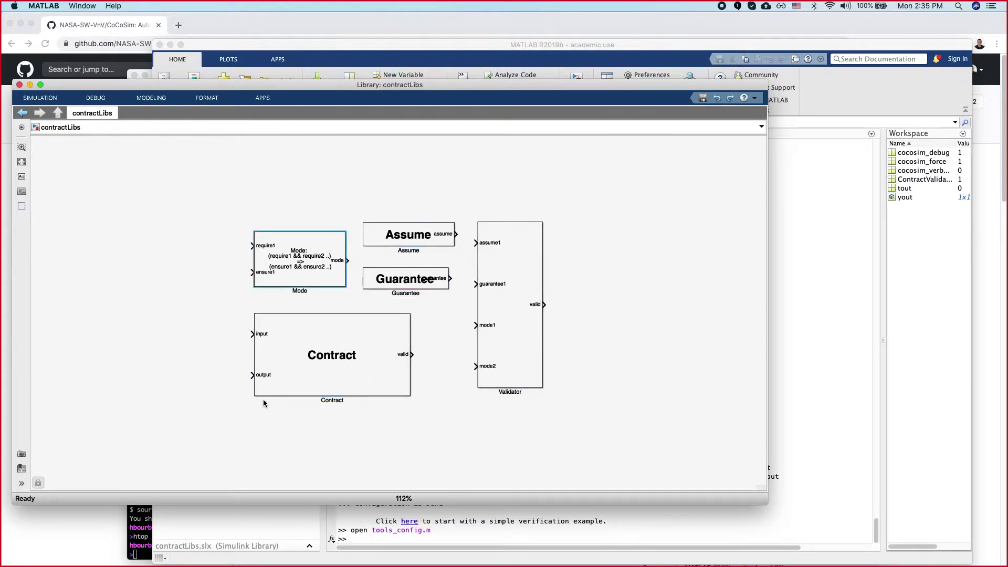
Step: Copy the library's Contract block into the absolute model, delete the duplicate copy, and place the remaining one beneath absSpec
{"action": "left_click", "coordinate": [281, 376]}
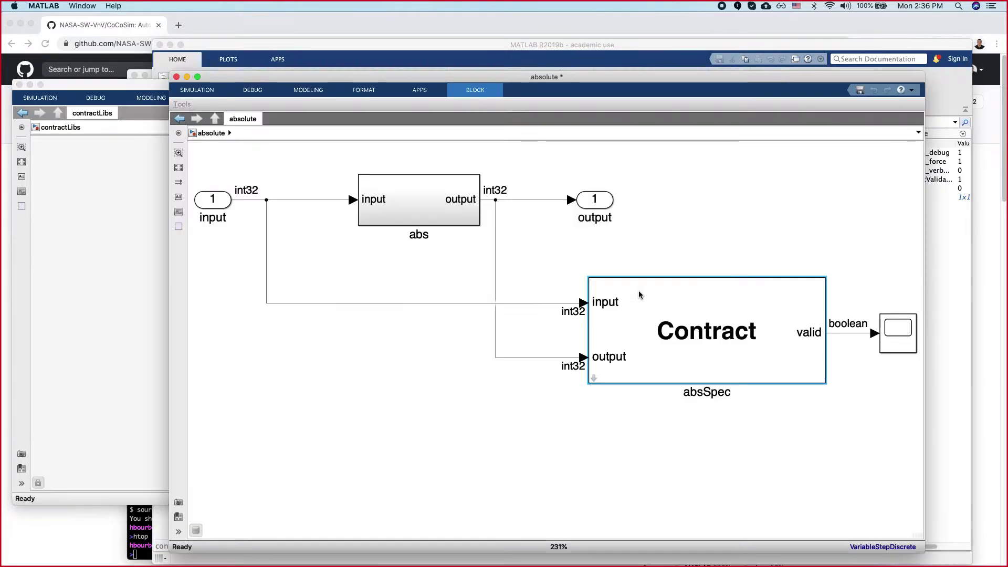
{"action": "left_click", "coordinate": [519, 444]}
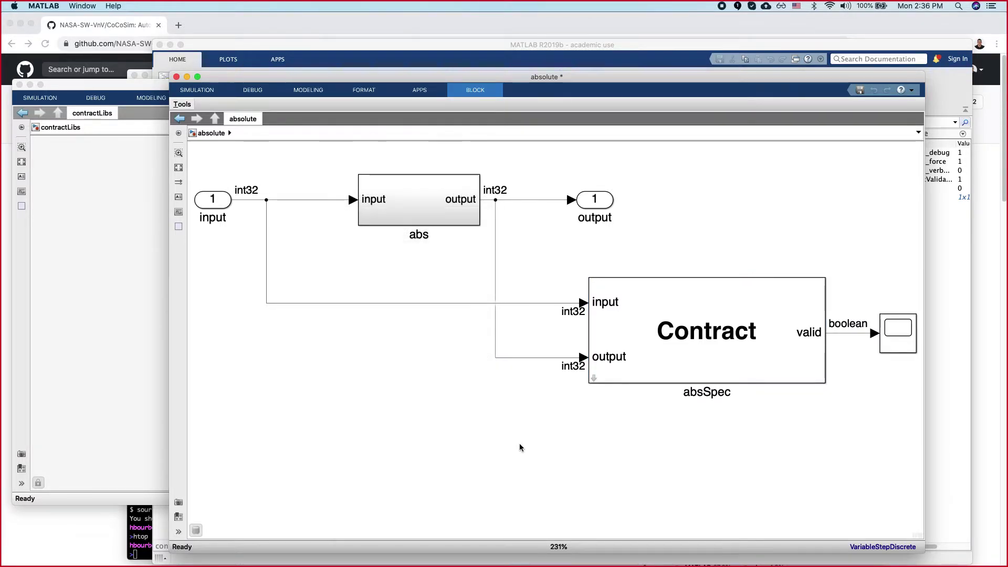
{"action": "key", "text": "ctrl+v"}
{"action": "left_click", "coordinate": [672, 510]}
{"action": "key", "text": "space"}
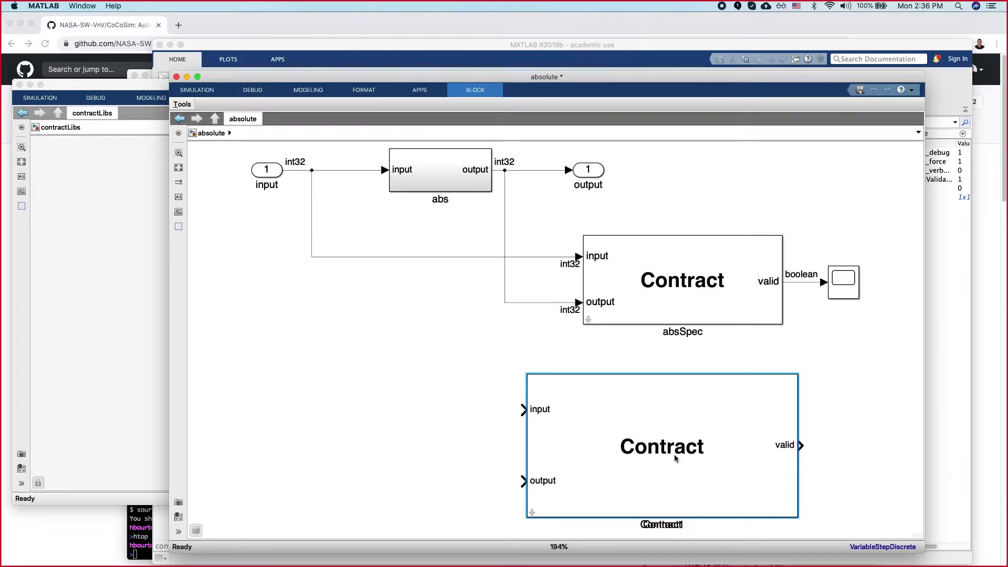
{"action": "mouse_move", "coordinate": [654, 454]}
{"action": "left_mouse_down"}
{"action": "mouse_move", "coordinate": [709, 453]}
{"action": "mouse_move", "coordinate": [675, 429]}
{"action": "mouse_move", "coordinate": [660, 444]}
{"action": "left_mouse_up"}
{"action": "key", "text": "Delete"}
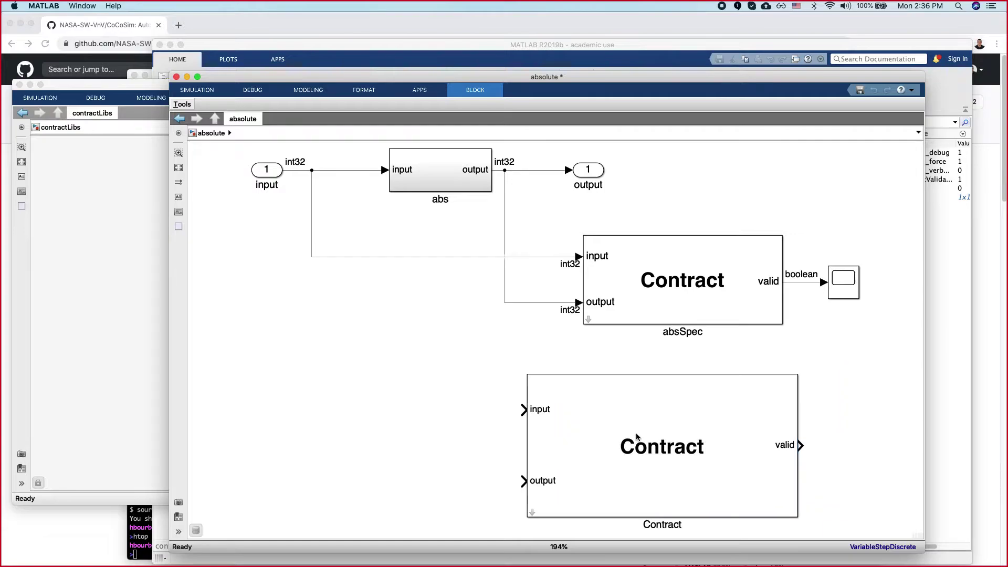
{"action": "left_click", "coordinate": [637, 437]}
{"action": "left_click_drag", "start_coordinate": [666, 447], "coordinate": [737, 432]}
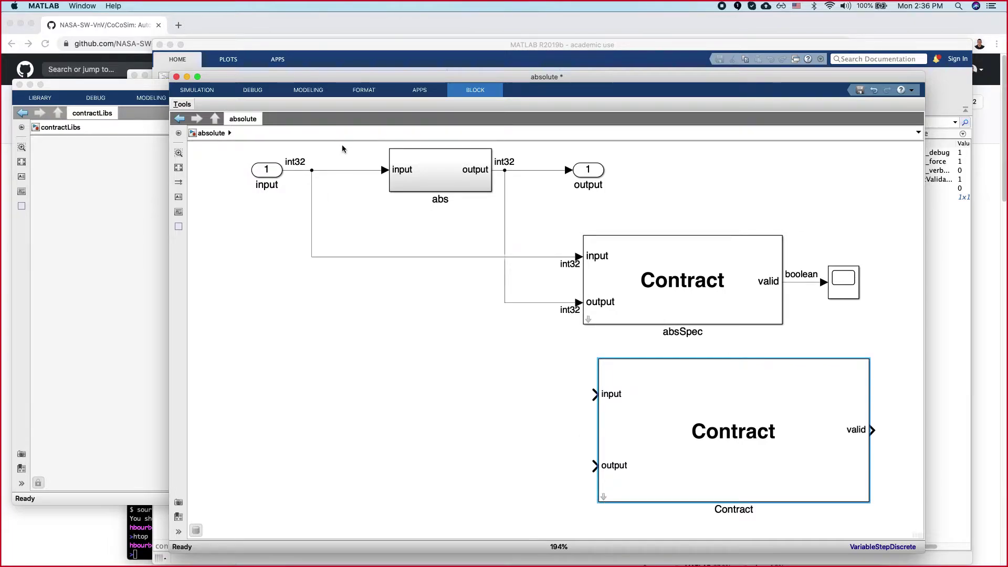
Step: Connect the new Contract block's input and output ports to the input and output signals of the abs block
{"action": "left_click_drag", "start_coordinate": [342, 145], "coordinate": [462, 198]}
{"action": "left_click", "coordinate": [512, 441]}
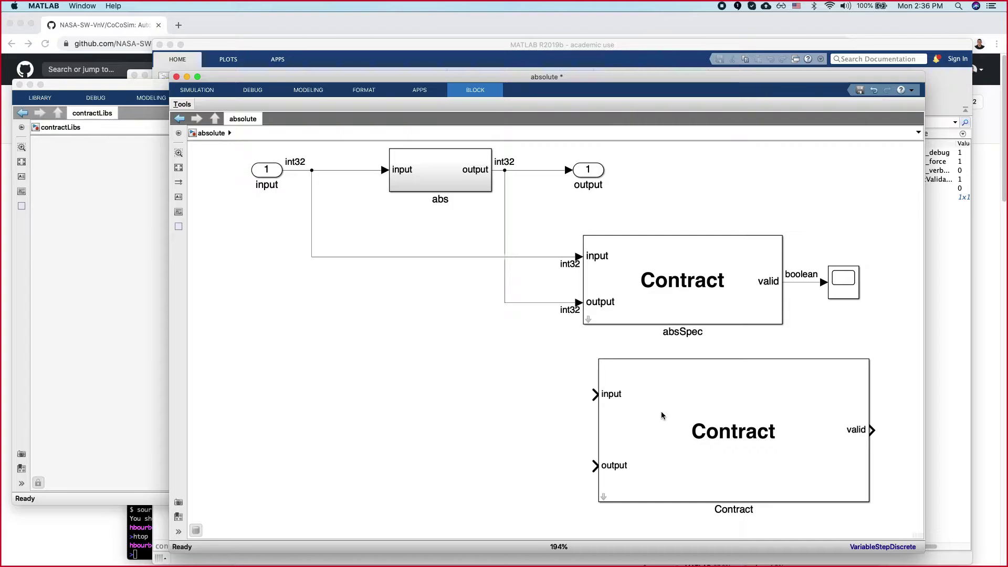
{"action": "left_click_drag", "start_coordinate": [596, 393], "coordinate": [352, 173]}
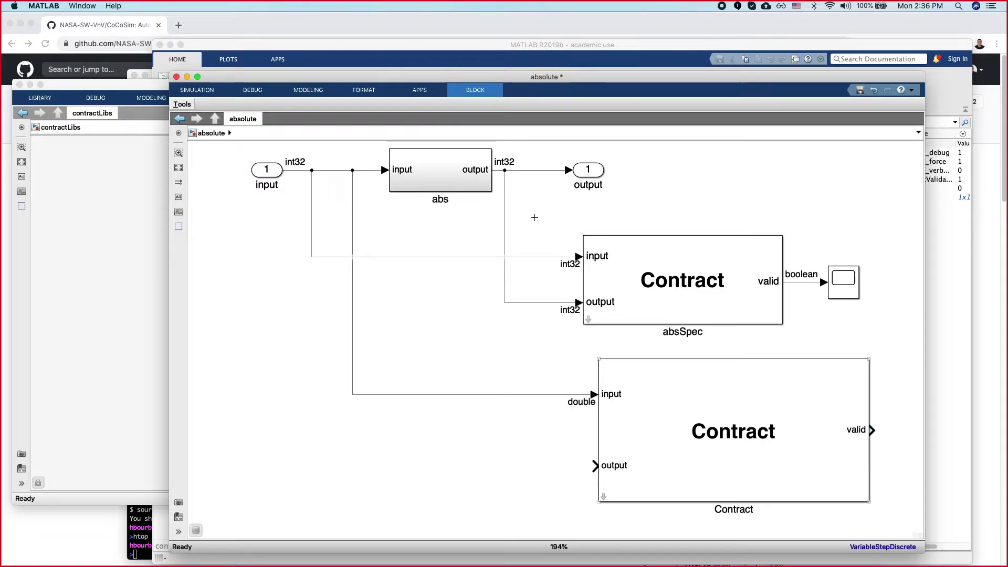
{"action": "left_click", "coordinate": [531, 171]}
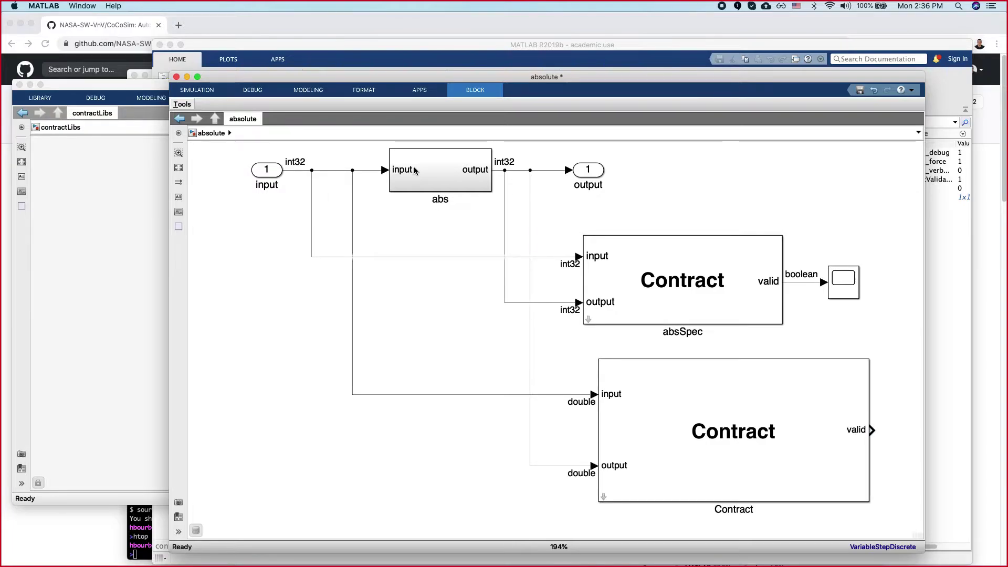
Step: Inside the new Contract block, set the Validator to 0 assume ports, 3 guarantee ports and 0 mode ports
{"action": "left_click", "coordinate": [778, 442]}
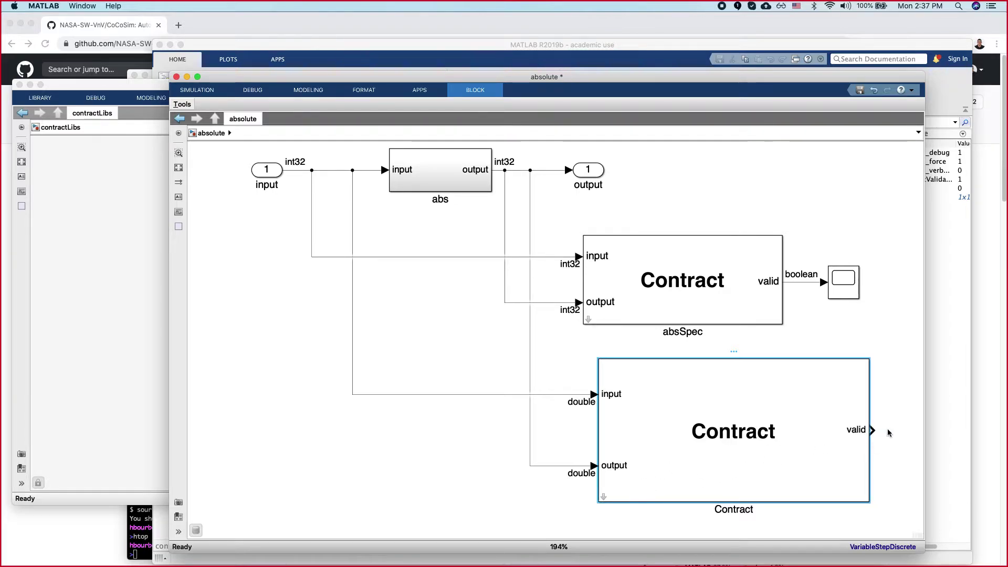
{"action": "left_click", "coordinate": [604, 496]}
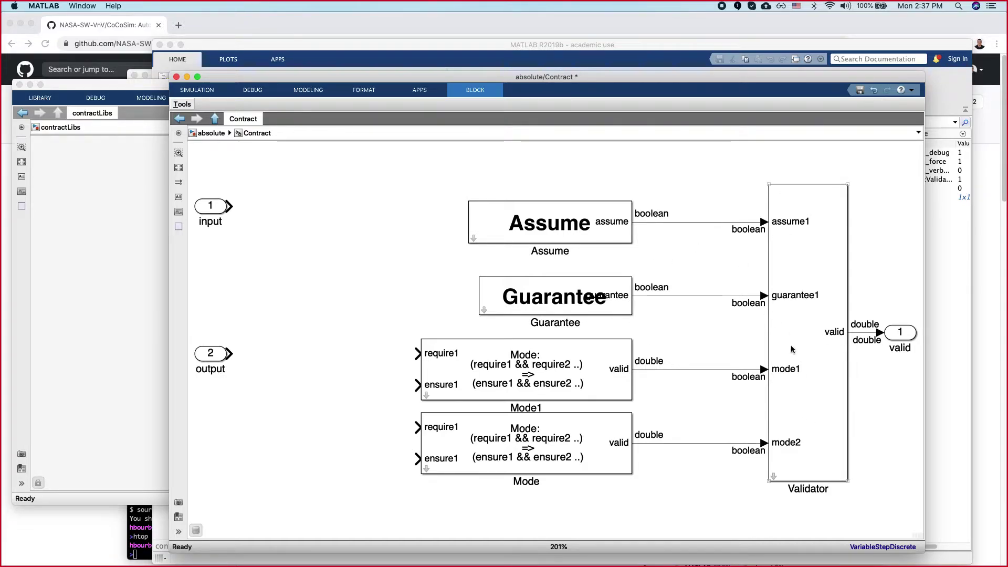
{"action": "left_click", "coordinate": [818, 382]}
{"action": "double_click", "coordinate": [818, 380]}
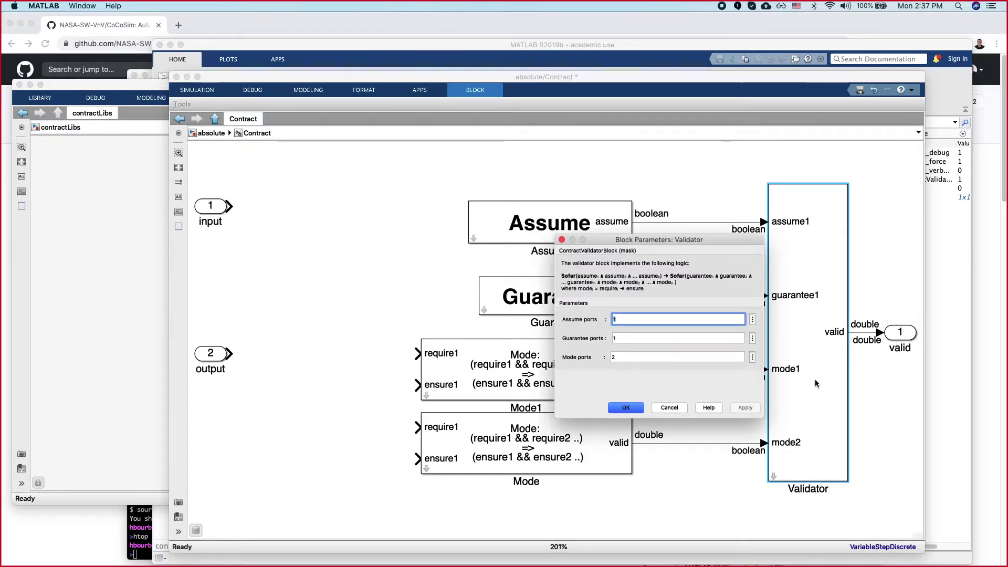
{"action": "type", "text": "0"}
{"action": "double_click", "coordinate": [650, 357]}
{"action": "type", "text": "0"}
{"action": "double_click", "coordinate": [650, 338]}
{"action": "type", "text": "3"}
{"action": "left_click", "coordinate": [635, 404]}
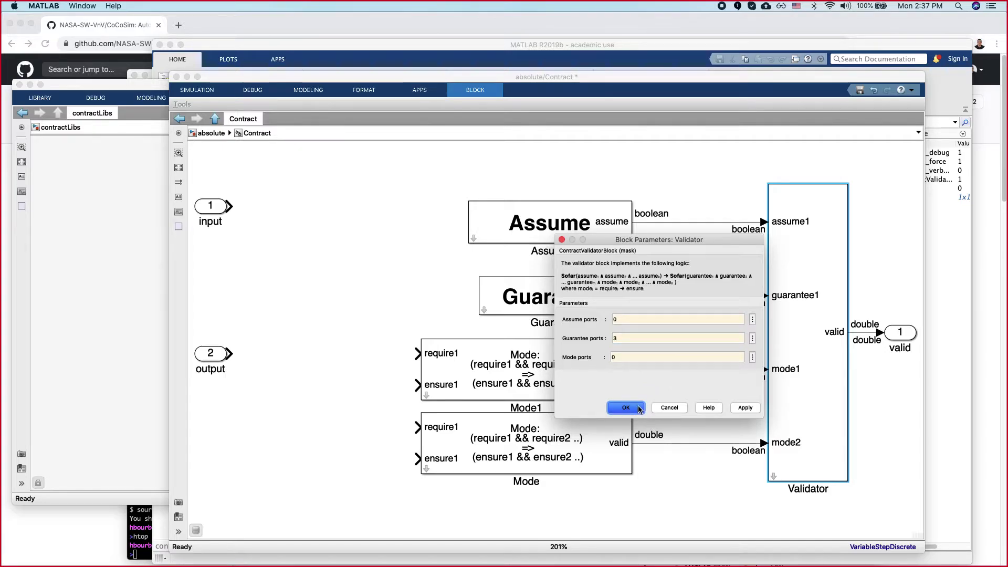
{"action": "left_click", "coordinate": [637, 407]}
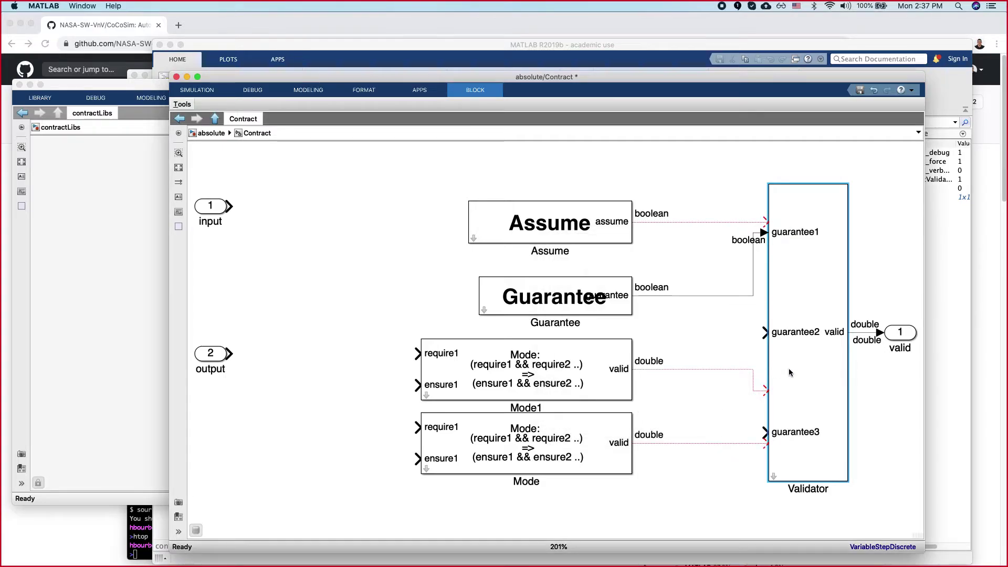
Step: Delete both Mode blocks and the Assume block with their lines, and reconnect Guarantee to the Validator's guarantee2 port
{"action": "left_click_drag", "start_coordinate": [350, 356], "coordinate": [717, 496]}
{"action": "key", "text": "Delete"}
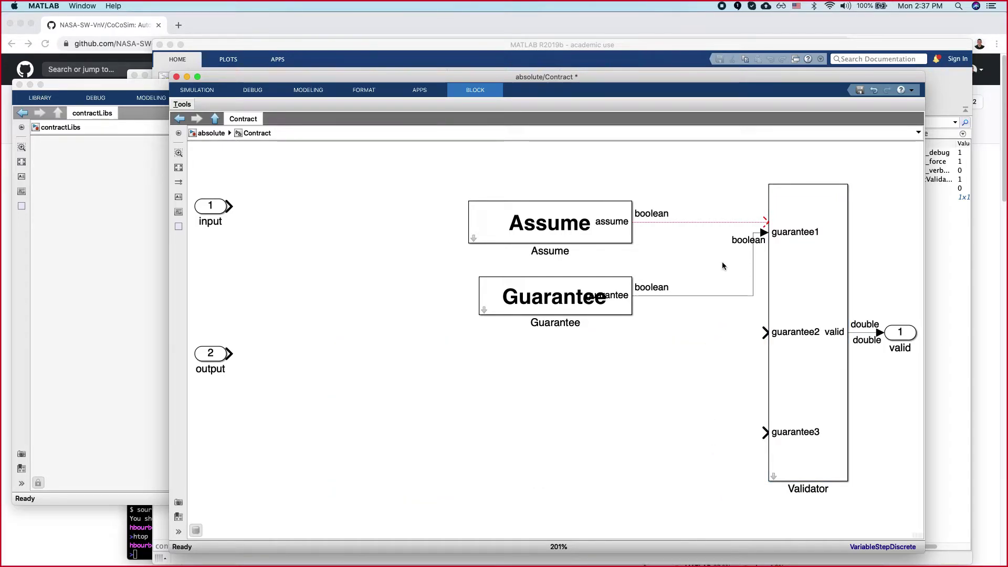
{"action": "left_click_drag", "start_coordinate": [763, 232], "coordinate": [764, 333]}
{"action": "left_click_drag", "start_coordinate": [585, 232], "coordinate": [587, 253]}
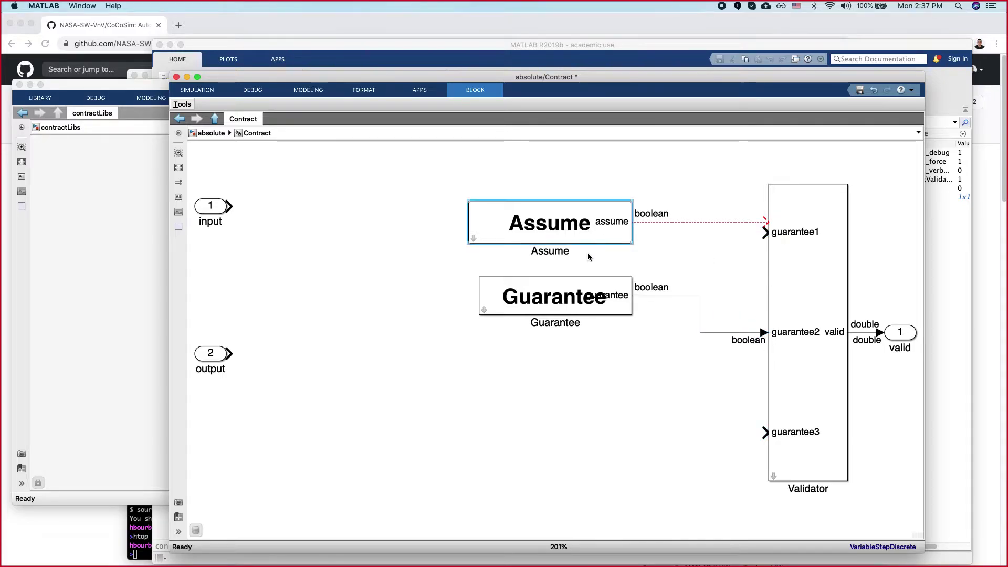
{"action": "key", "text": "Delete"}
{"action": "left_click_drag", "start_coordinate": [664, 214], "coordinate": [679, 274]}
{"action": "key", "text": "Delete"}
Step: Duplicate the Guarantee block twice and connect the copies to the Validator's guarantee3 and guarantee1 ports
{"action": "left_click", "coordinate": [603, 312]}
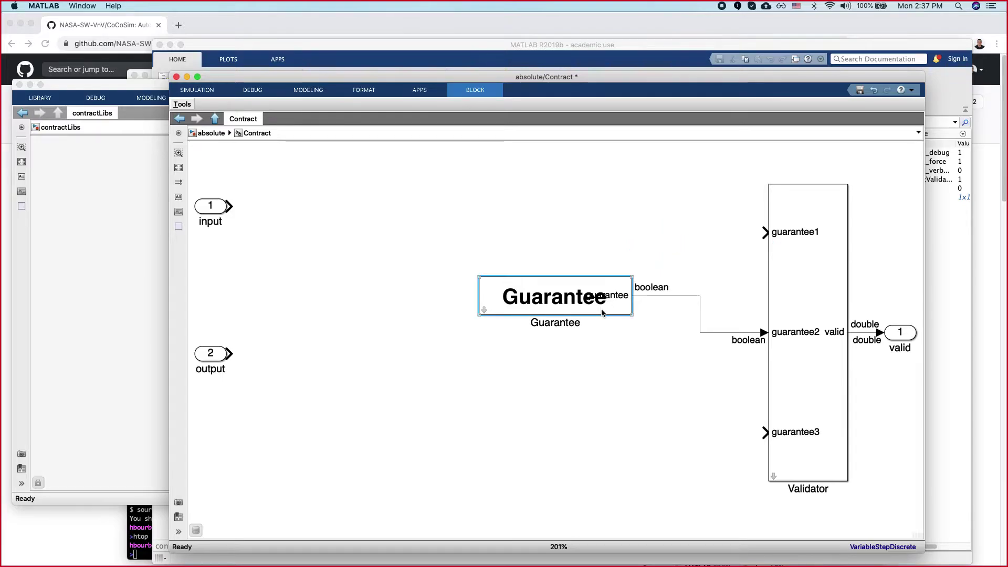
{"action": "left_click", "coordinate": [608, 344]}
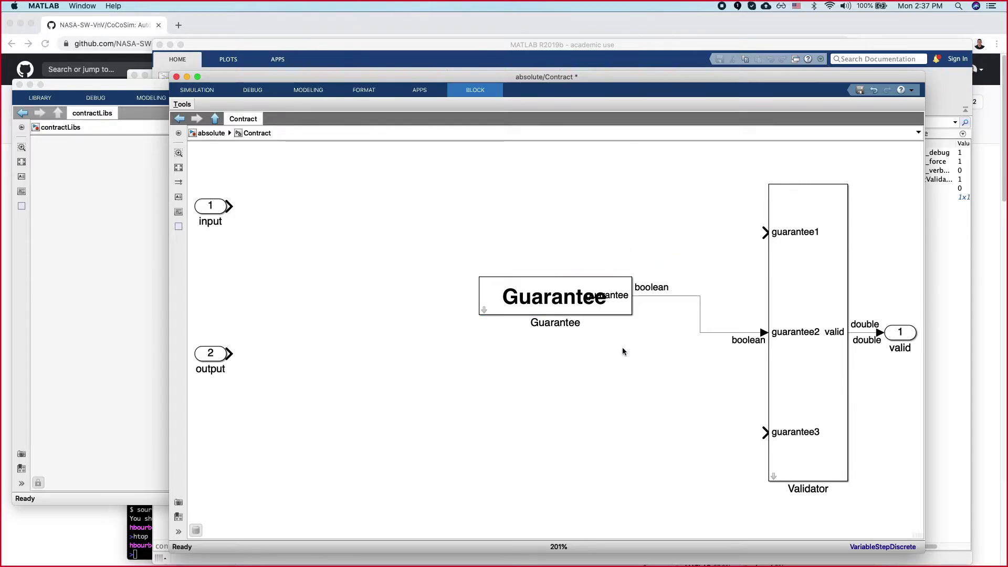
{"action": "key", "text": "cmd+v"}
{"action": "left_click_drag", "start_coordinate": [617, 346], "coordinate": [516, 426]}
{"action": "left_click", "coordinate": [691, 432]}
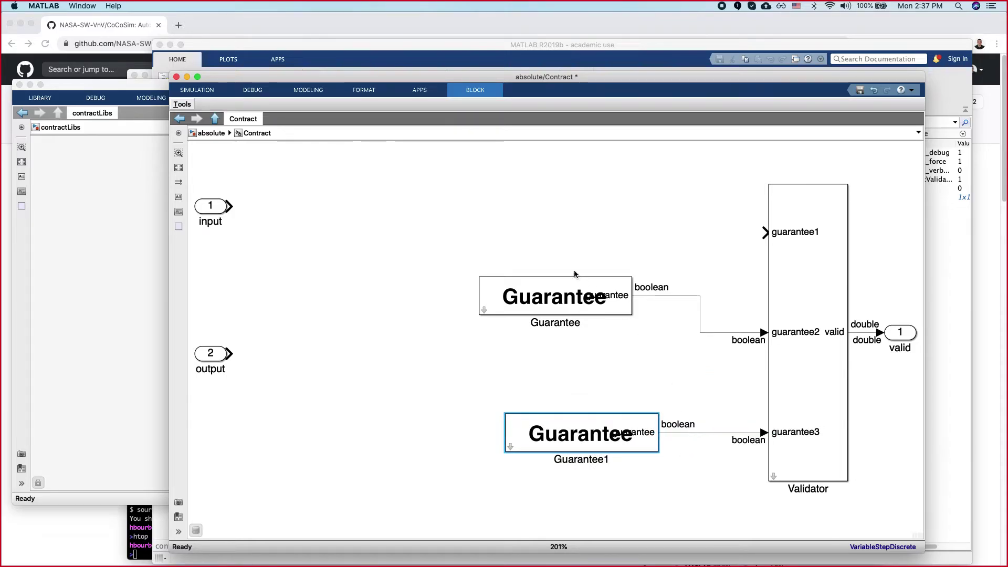
{"action": "left_click", "coordinate": [562, 229]}
{"action": "key", "text": "cmd+v"}
{"action": "left_click_drag", "start_coordinate": [577, 237], "coordinate": [575, 215]}
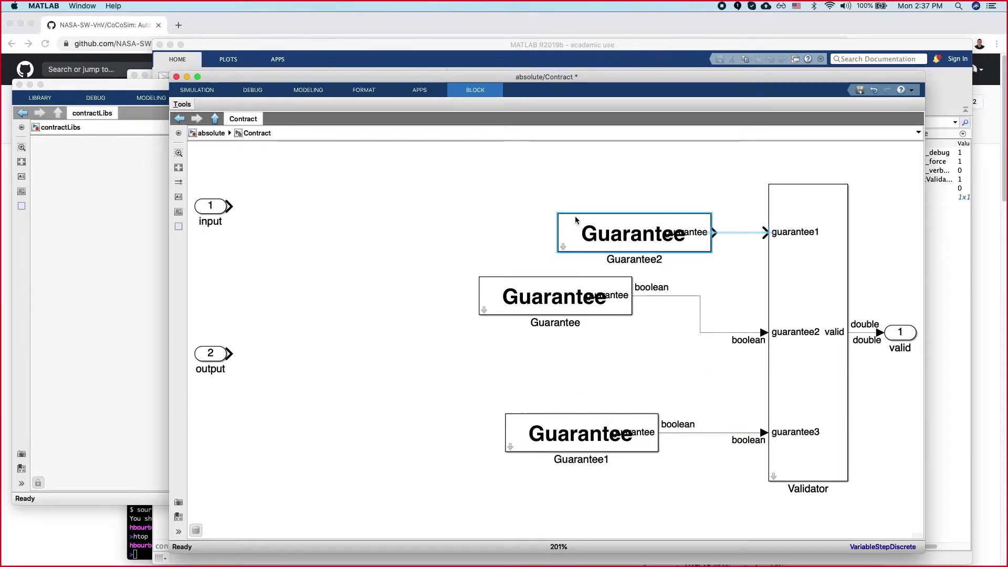
{"action": "left_click", "coordinate": [722, 232]}
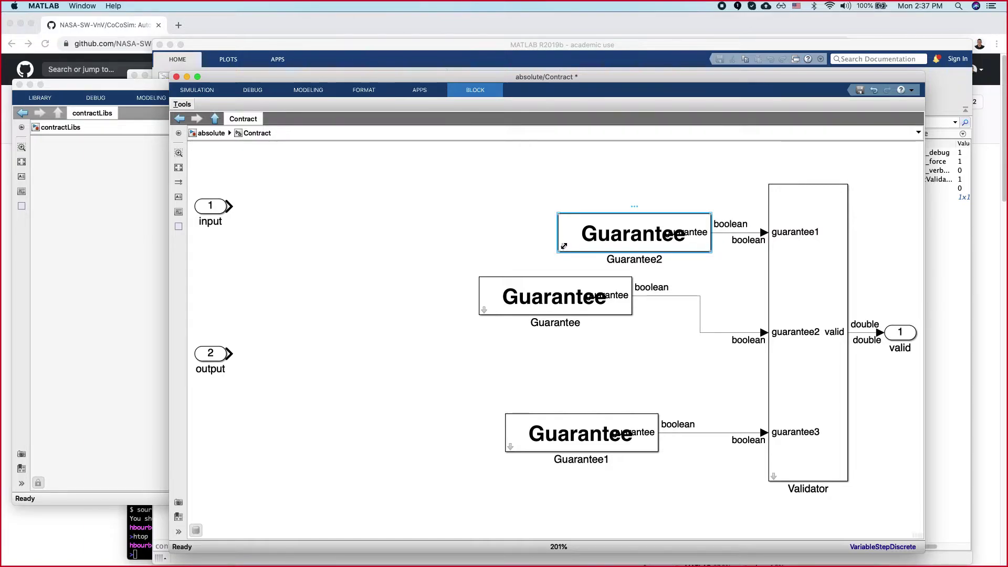
Step: Open the Guarantee2 block and move its guarantee outport farther right to make room for the logic
{"action": "double_click", "coordinate": [567, 244]}
{"action": "key", "text": "space"}
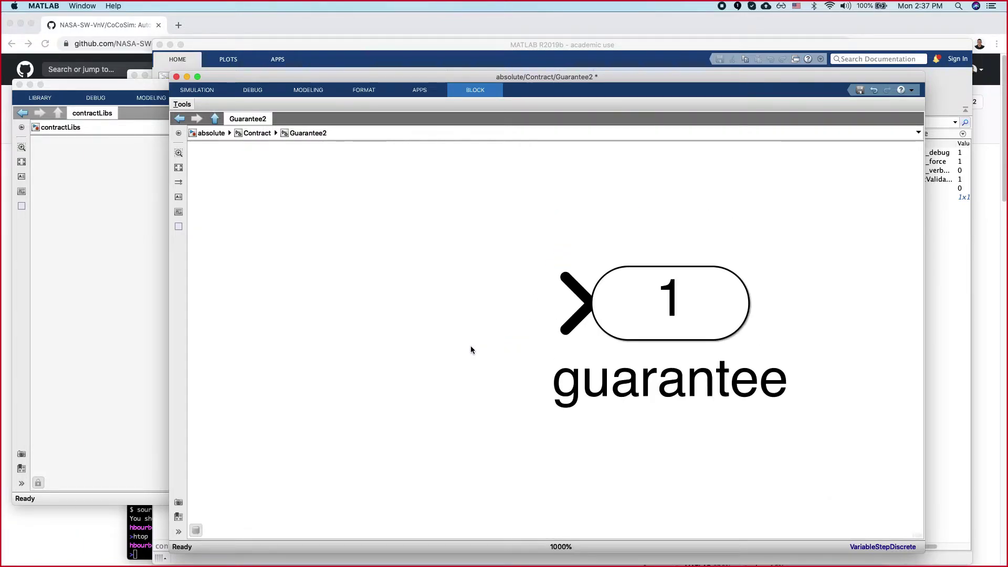
{"action": "scroll", "coordinate": [307, 283], "scroll_direction": "down", "scroll_amount": 2}
{"action": "left_click", "coordinate": [489, 302]}
{"action": "left_click_drag", "start_coordinate": [489, 302], "coordinate": [807, 322]}
Step: Add an In1 input port inside Guarantee2, level with the guarantee outport and well to its left
{"action": "left_click", "coordinate": [344, 305]}
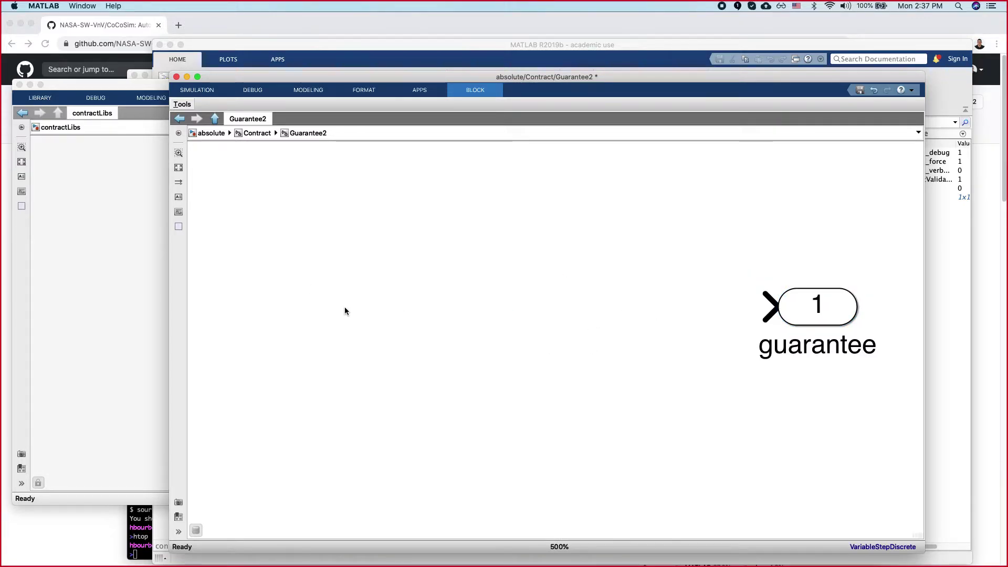
{"action": "double_click", "coordinate": [304, 312]}
{"action": "type", "text": "in"}
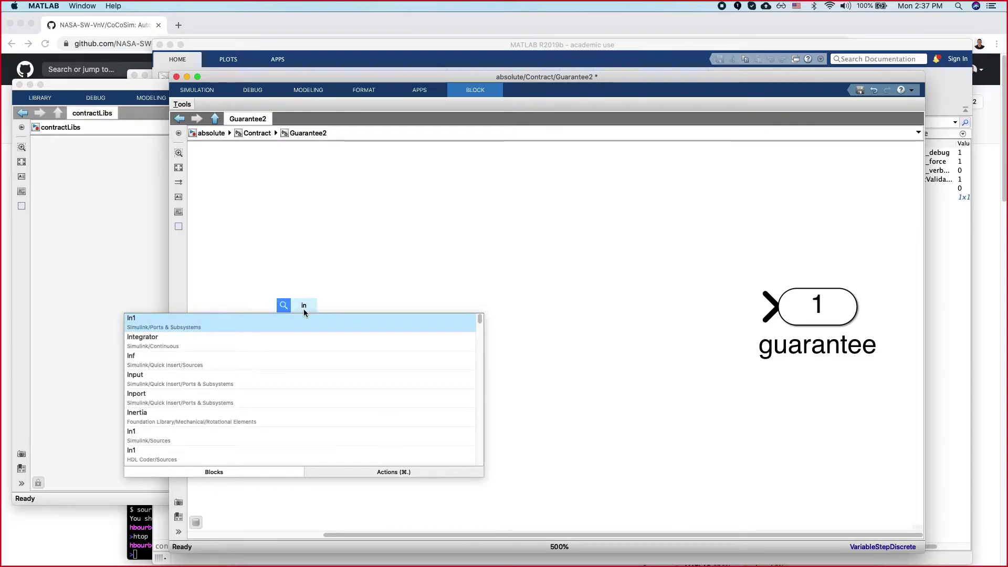
{"action": "key", "text": "Return"}
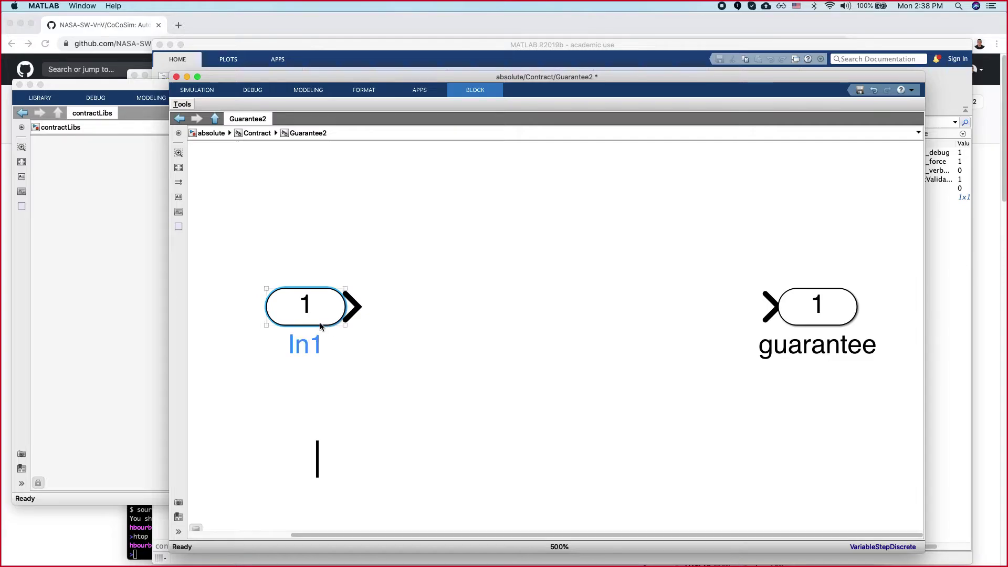
Step: Rename the In1 input port inside Guarantee2 to output
{"action": "scroll", "coordinate": [318, 341], "scroll_direction": "left", "scroll_amount": 3}
{"action": "double_click", "coordinate": [315, 345]}
{"action": "left_click", "coordinate": [438, 330]}
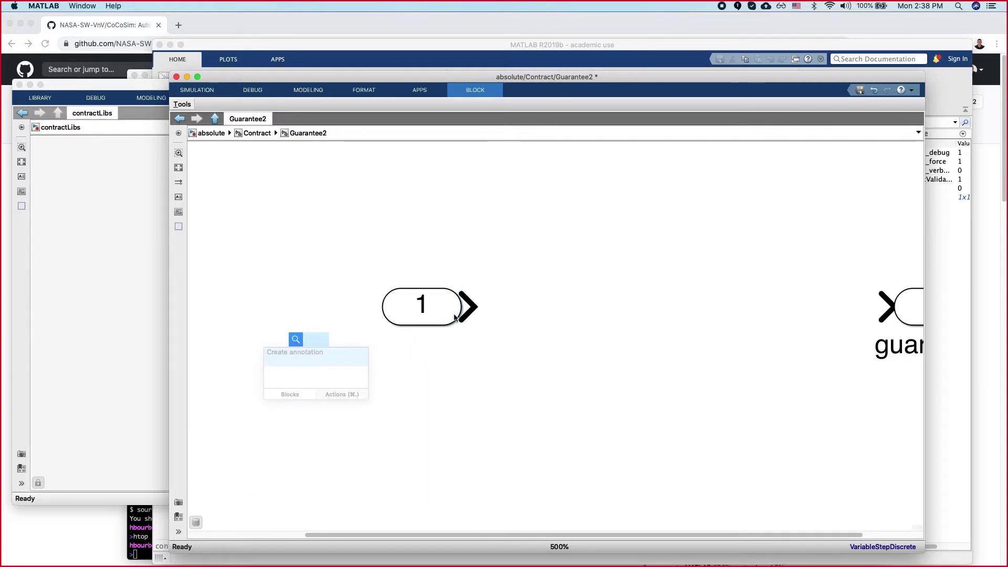
{"action": "left_click", "coordinate": [418, 332]}
{"action": "left_click", "coordinate": [419, 339]}
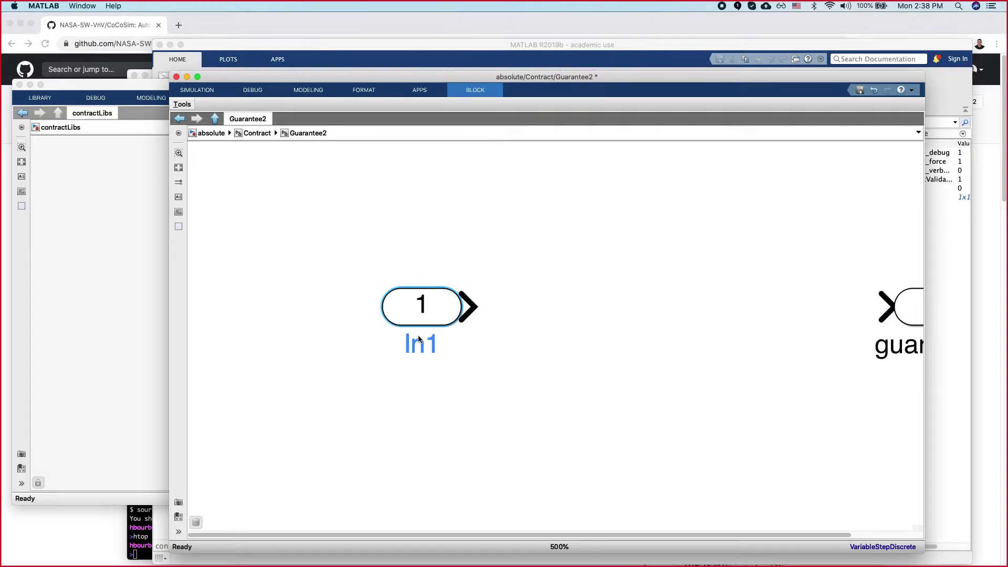
{"action": "double_click", "coordinate": [418, 339]}
{"action": "type", "text": "output"}
{"action": "left_click", "coordinate": [627, 458]}
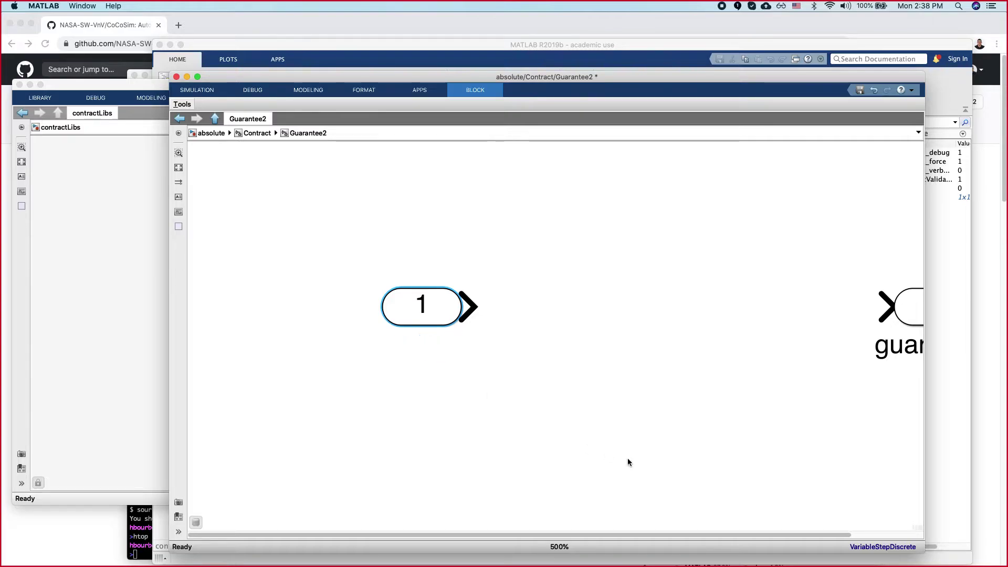
Step: Add a Compare To Constant block with constant value 0, aligned between the output port and the guarantee outport
{"action": "left_click", "coordinate": [637, 299]}
{"action": "type", "text": "relatio"}
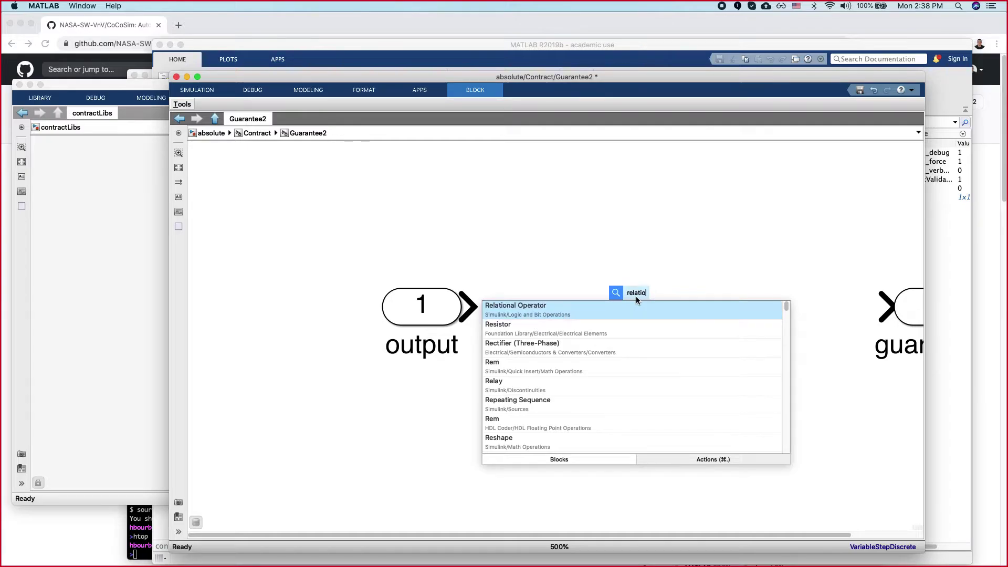
{"action": "type", "text": "n"}
{"action": "key", "text": "super+a"}
{"action": "type", "text": "com"}
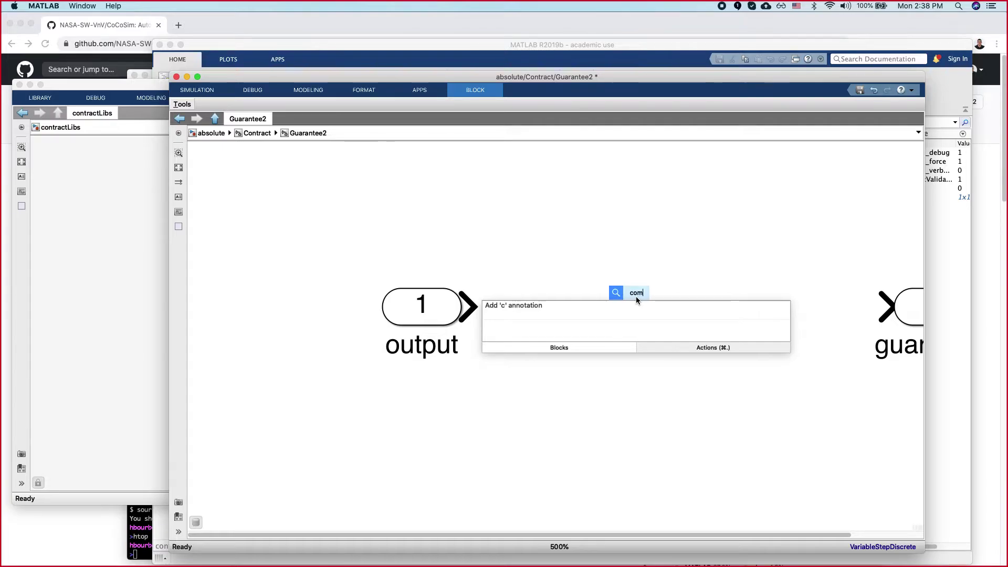
{"action": "type", "text": "p"}
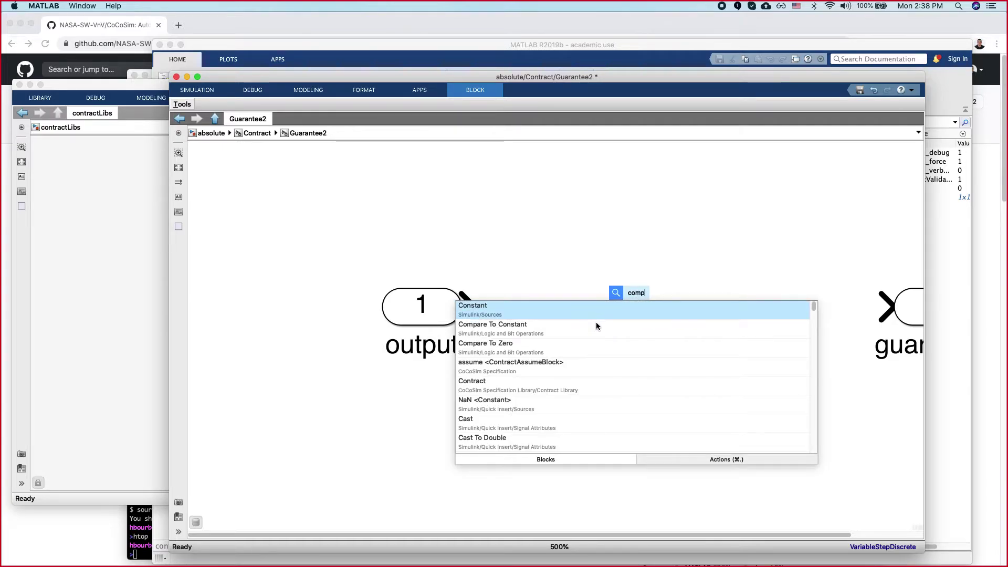
{"action": "type", "text": "are to"}
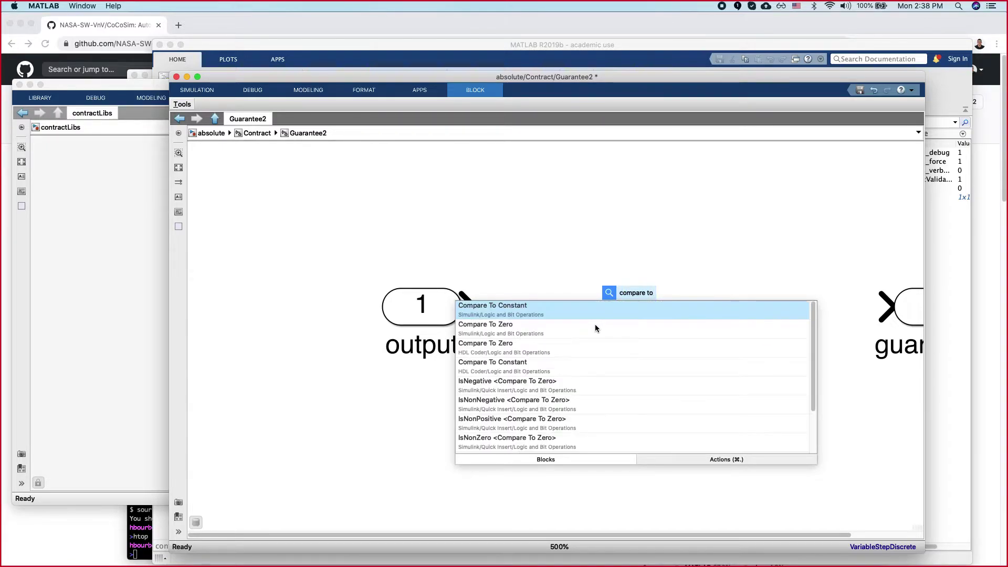
{"action": "left_click", "coordinate": [594, 314]}
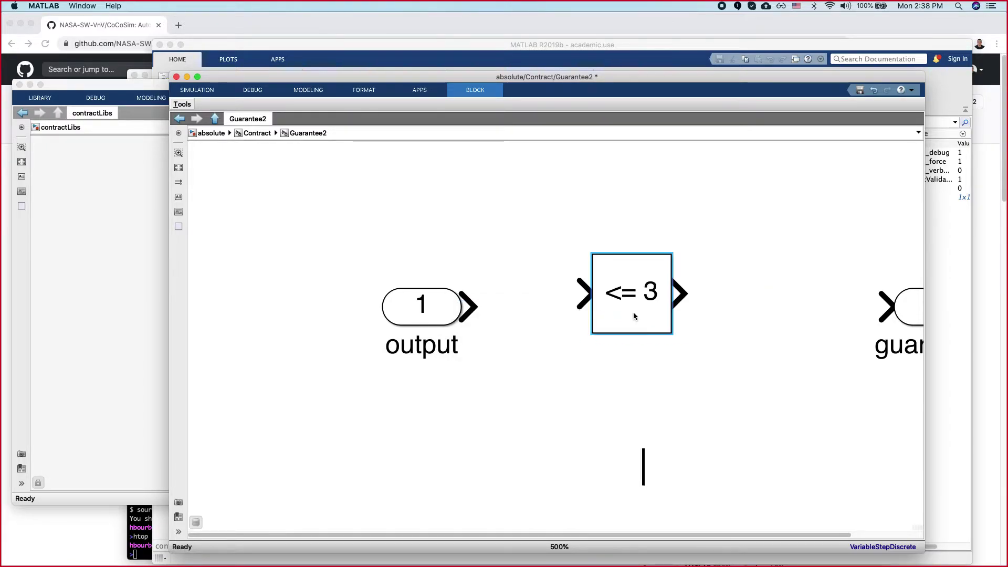
{"action": "type", "text": "0"}
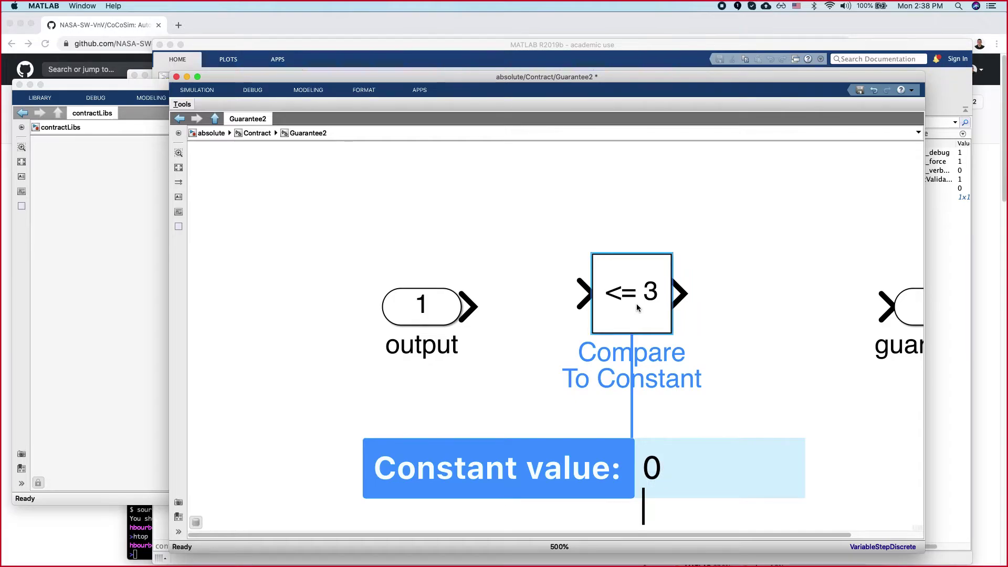
{"action": "key", "text": "Return"}
{"action": "left_click_drag", "start_coordinate": [631, 303], "coordinate": [635, 320]}
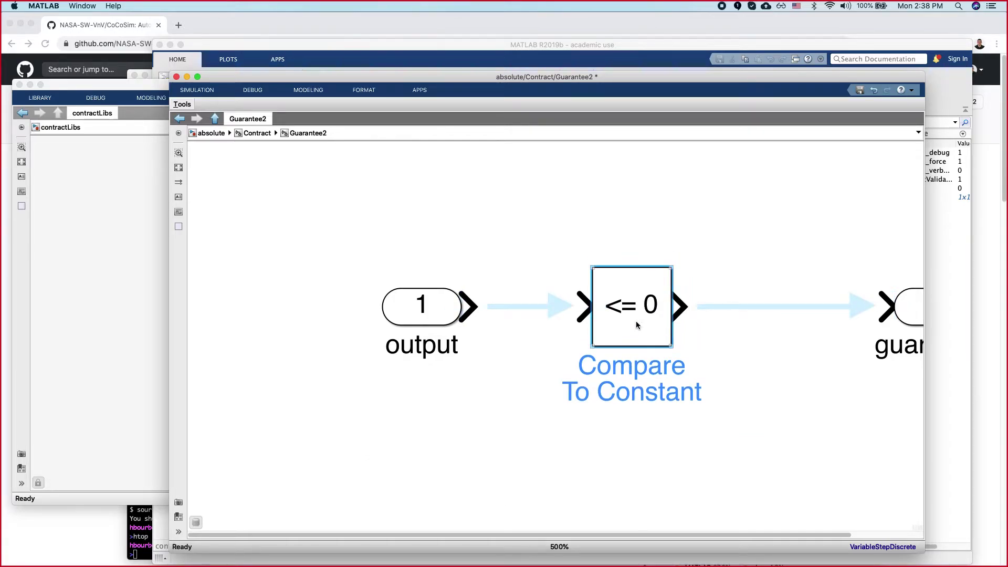
Step: Set the Compare To Constant block's operator to >= and wire it between the output port and the guarantee outport
{"action": "double_click", "coordinate": [636, 324]}
{"action": "left_click", "coordinate": [740, 279]}
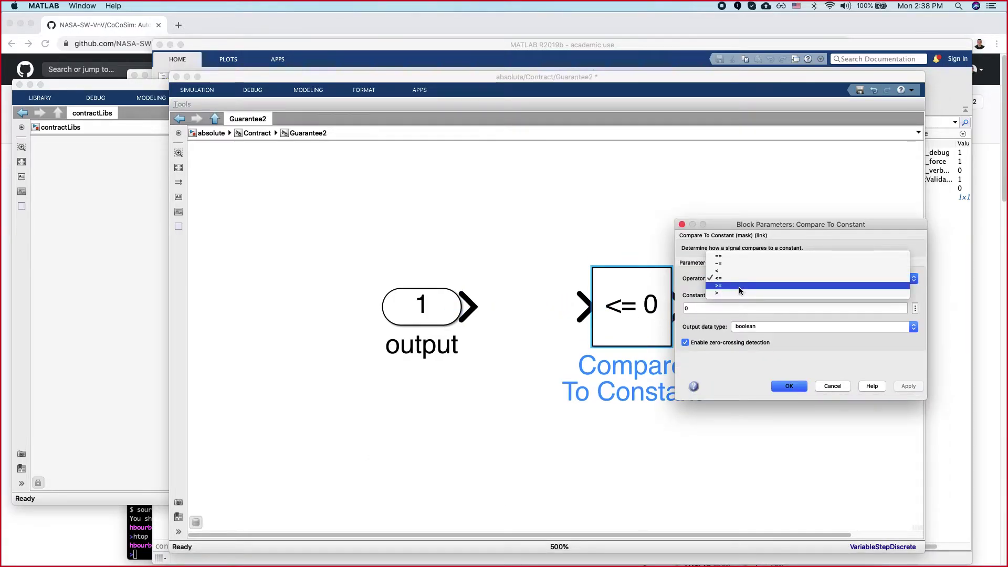
{"action": "left_click", "coordinate": [738, 287]}
{"action": "left_click", "coordinate": [788, 386]}
{"action": "left_click_drag", "start_coordinate": [471, 305], "coordinate": [572, 304]}
{"action": "left_click_drag", "start_coordinate": [678, 305], "coordinate": [861, 308]}
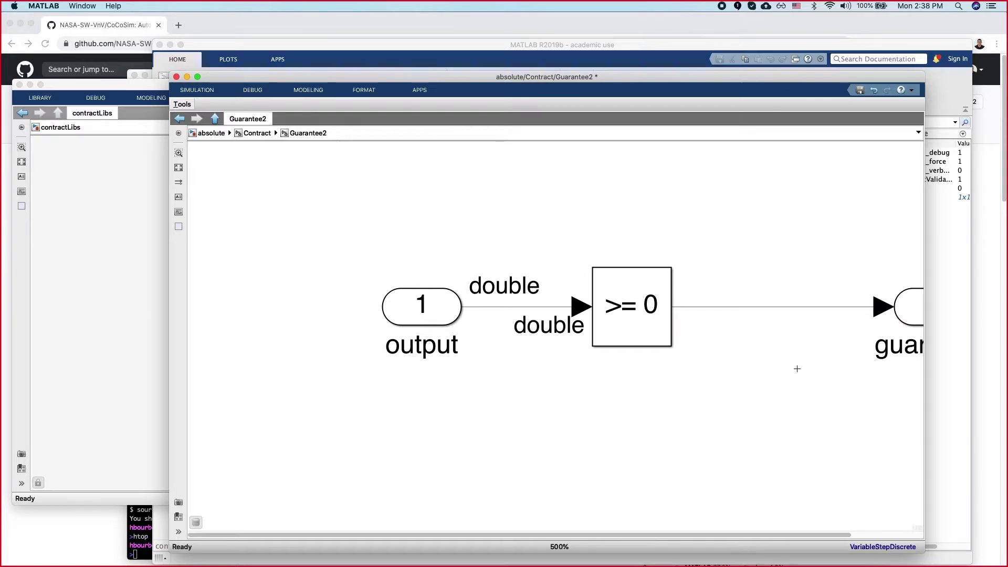
{"action": "key", "text": "space"}
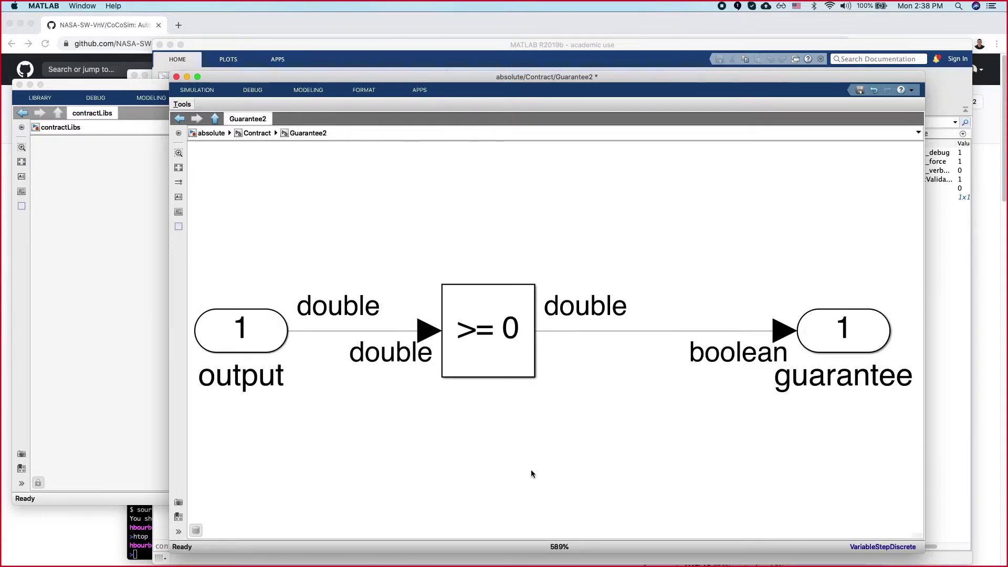
{"action": "type", "text": "o"}
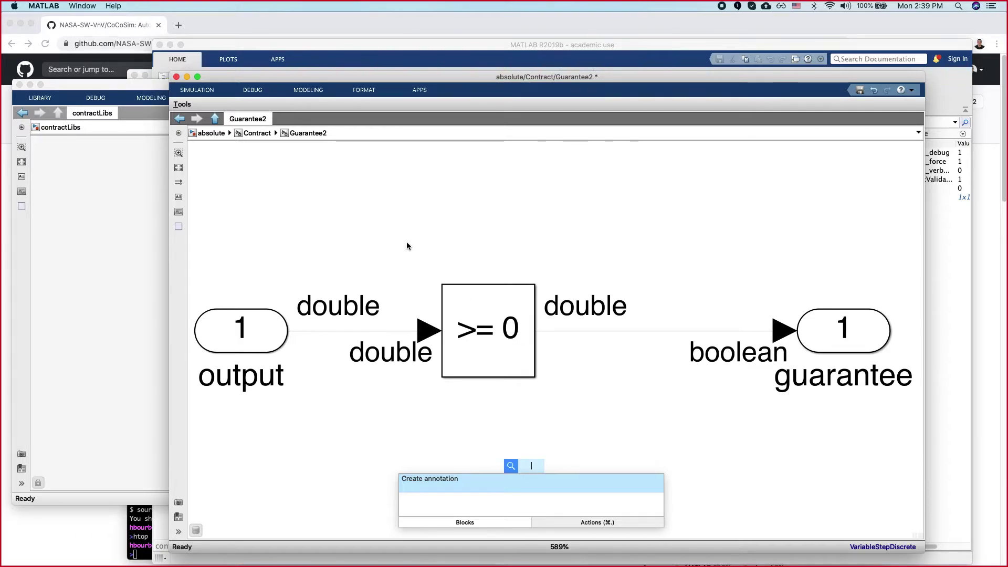
Step: Back in the Contract subsystem, connect the output inport to Guarantee2 and arrange the Guarantee and Guarantee1 blocks below it
{"action": "left_click", "coordinate": [257, 134]}
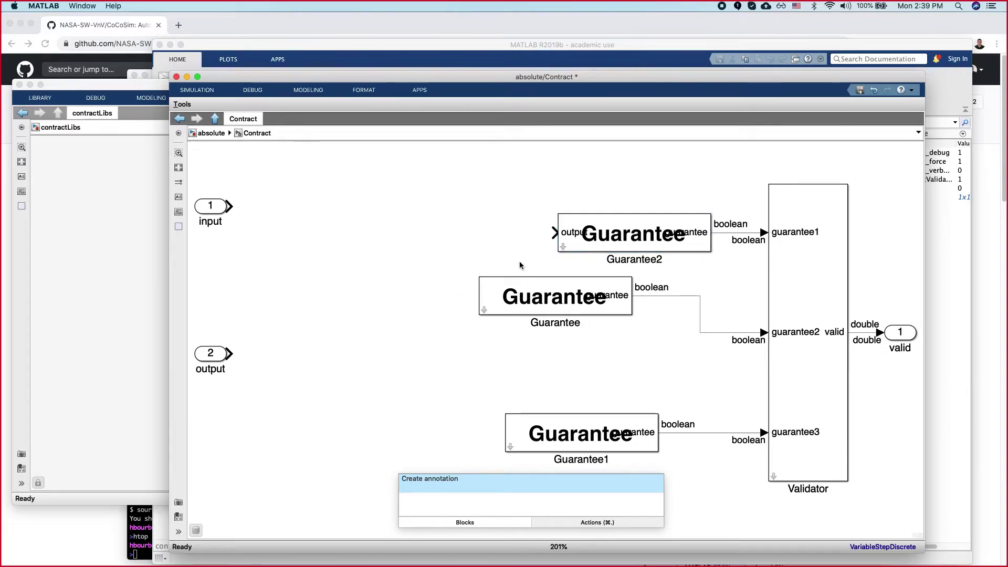
{"action": "left_click_drag", "start_coordinate": [477, 229], "coordinate": [231, 353]}
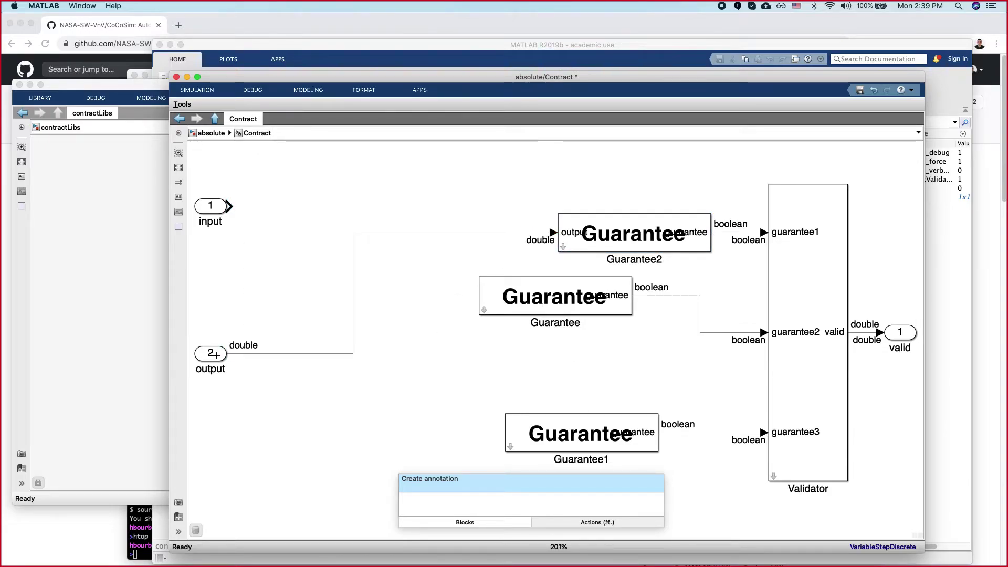
{"action": "left_click_drag", "start_coordinate": [215, 212], "coordinate": [236, 222]}
{"action": "left_click", "coordinate": [605, 237]}
{"action": "left_click_drag", "start_coordinate": [563, 307], "coordinate": [642, 344]}
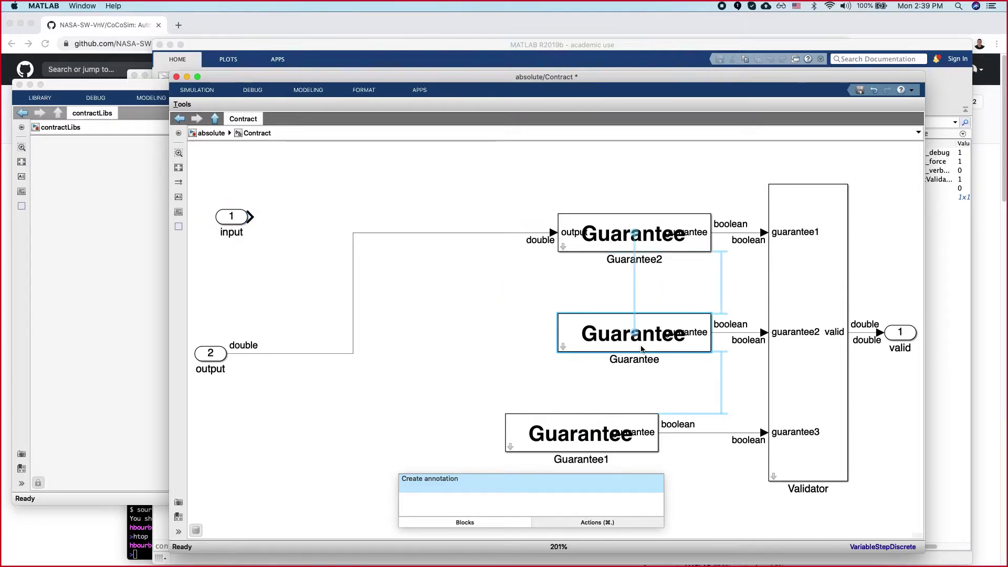
{"action": "left_click_drag", "start_coordinate": [601, 441], "coordinate": [631, 439]}
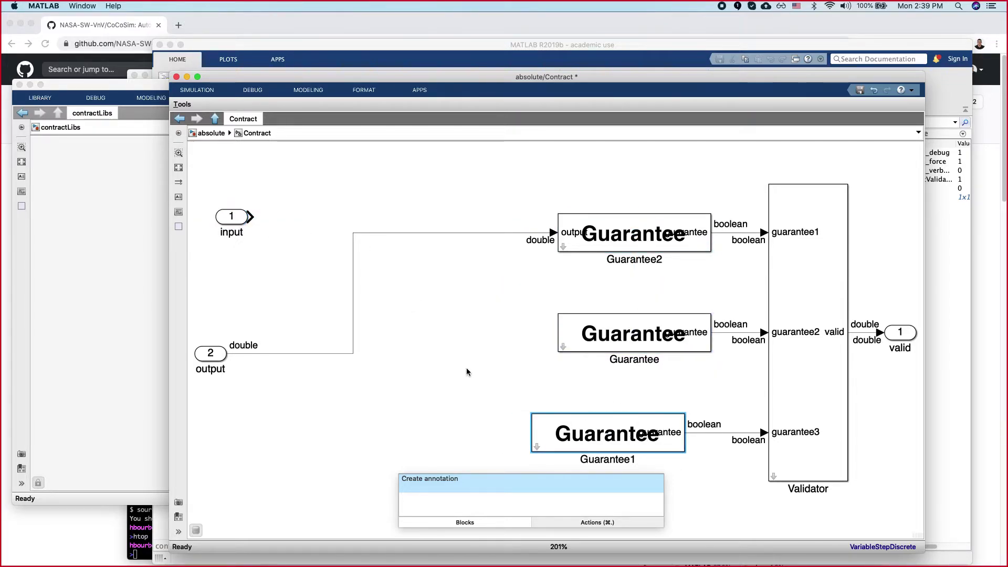
Step: Delete the unfinished Contract block and its signal lines from the top-level absolute model, keeping absSpec, and save the model
{"action": "left_click", "coordinate": [212, 135]}
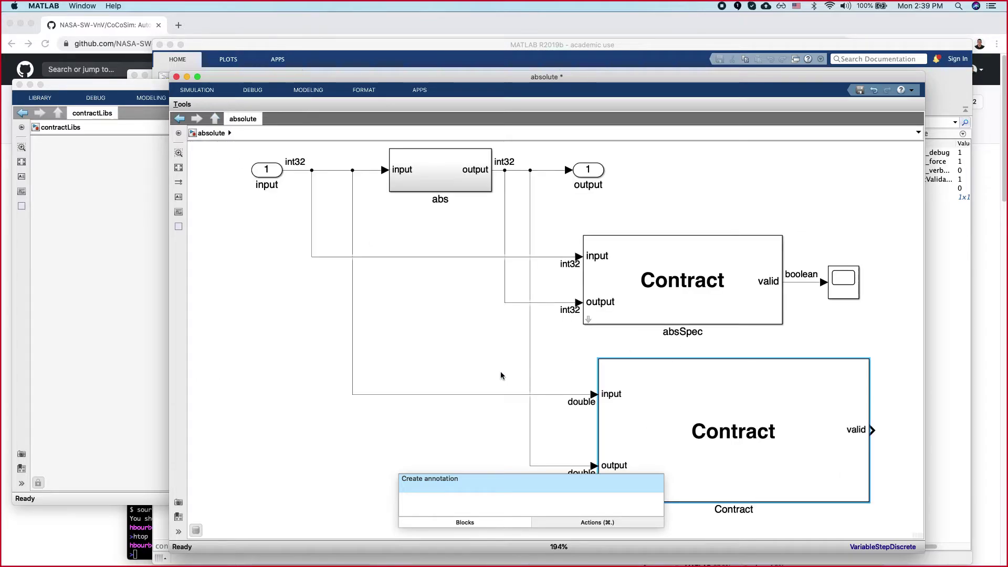
{"action": "left_click_drag", "start_coordinate": [285, 348], "coordinate": [403, 376]}
{"action": "left_click_drag", "start_coordinate": [841, 437], "coordinate": [859, 453]}
{"action": "key", "text": "Delete"}
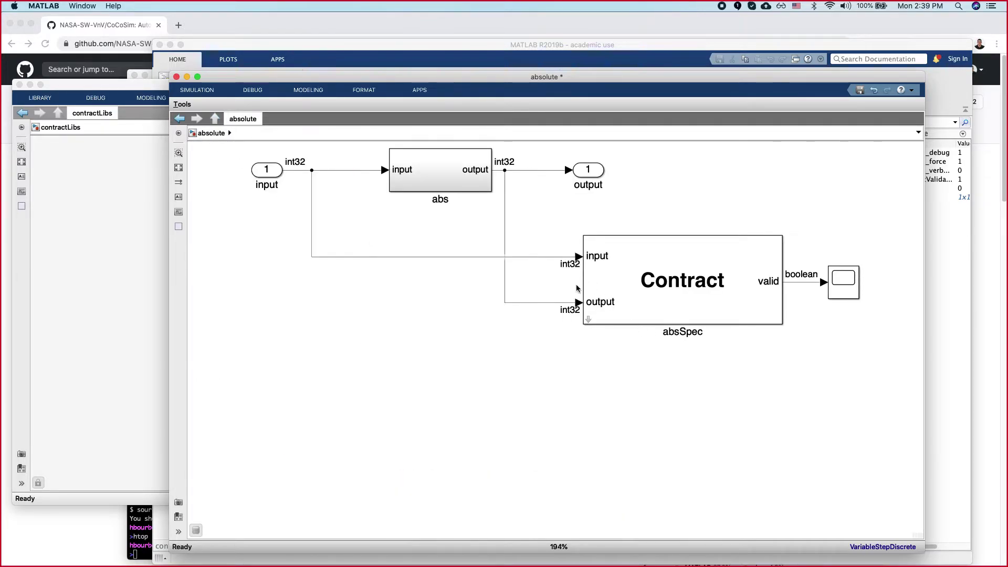
{"action": "left_click", "coordinate": [586, 320]}
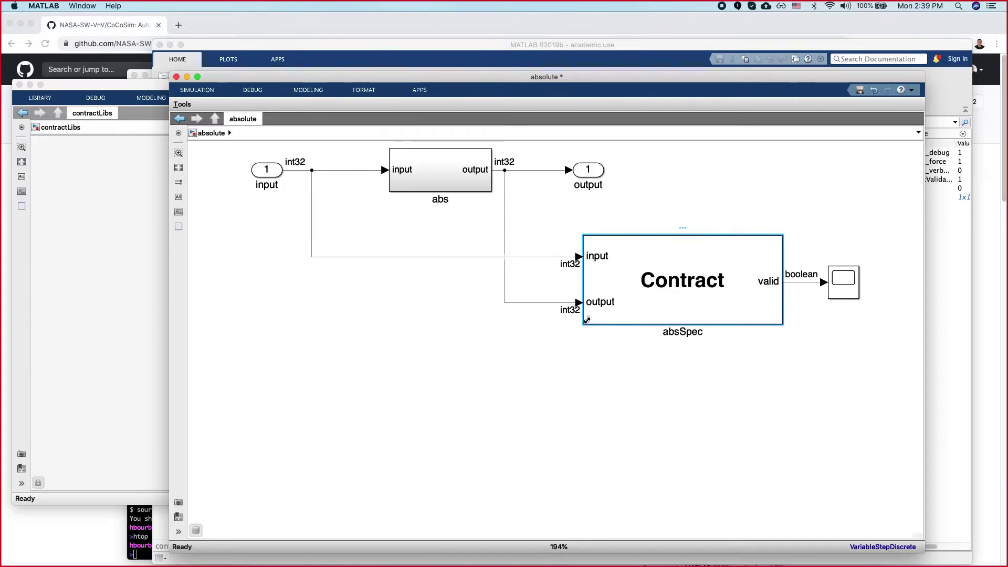
{"action": "left_click", "coordinate": [595, 362]}
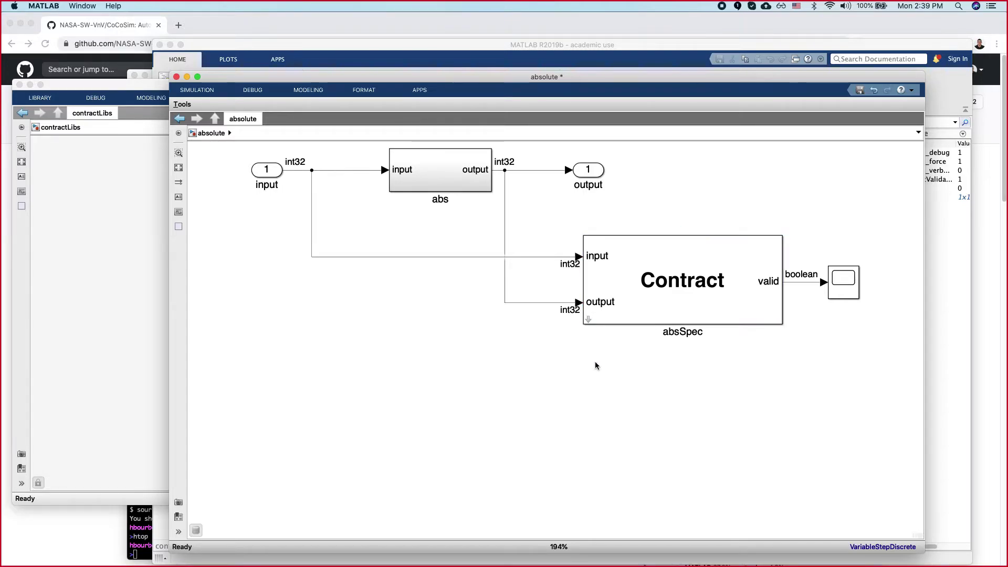
{"action": "key", "text": "space"}
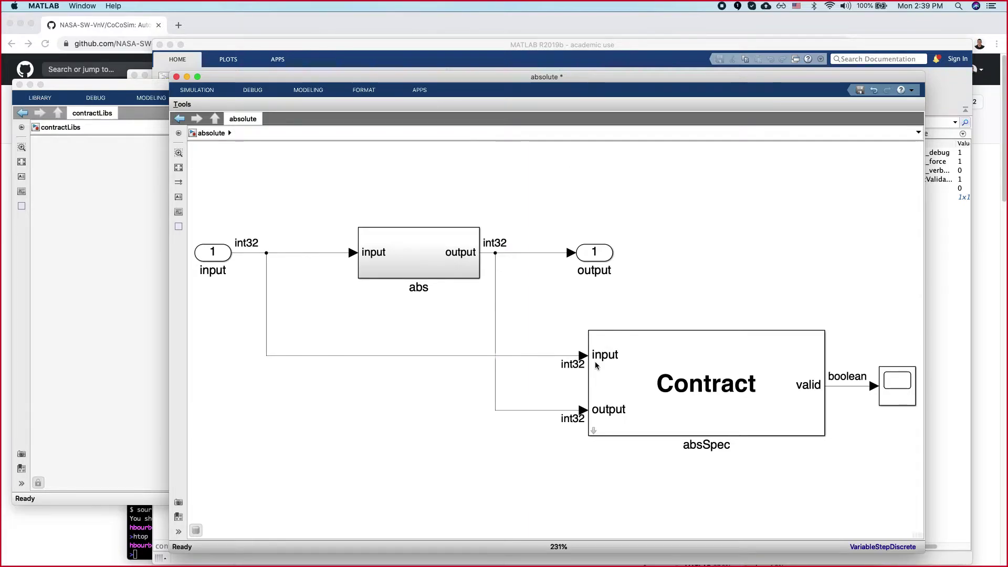
{"action": "key", "text": "super+s"}
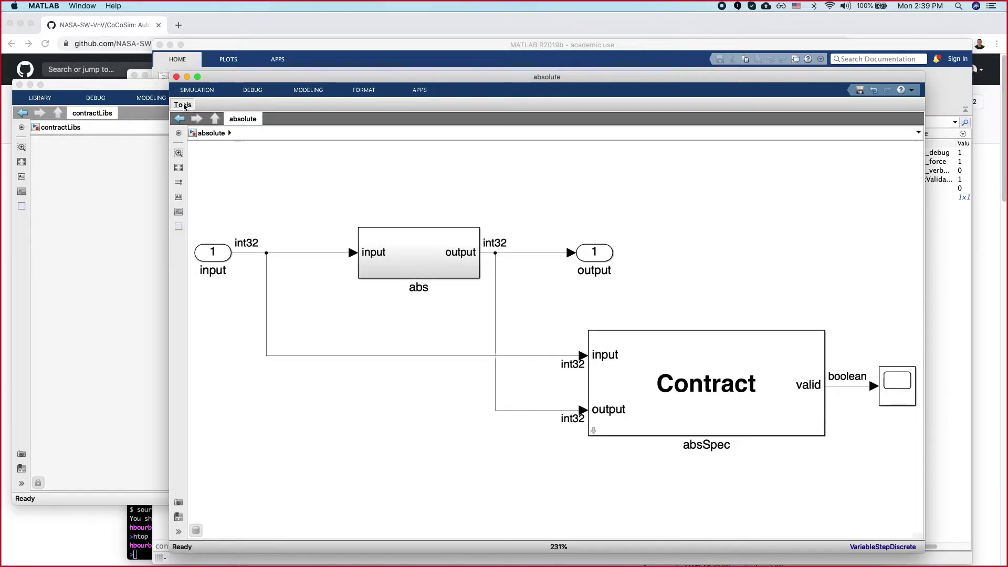
Step: Examine the CoCoSim preferences for the Simulink To Lustre compiler and the NASA compiler
{"action": "left_click", "coordinate": [182, 105]}
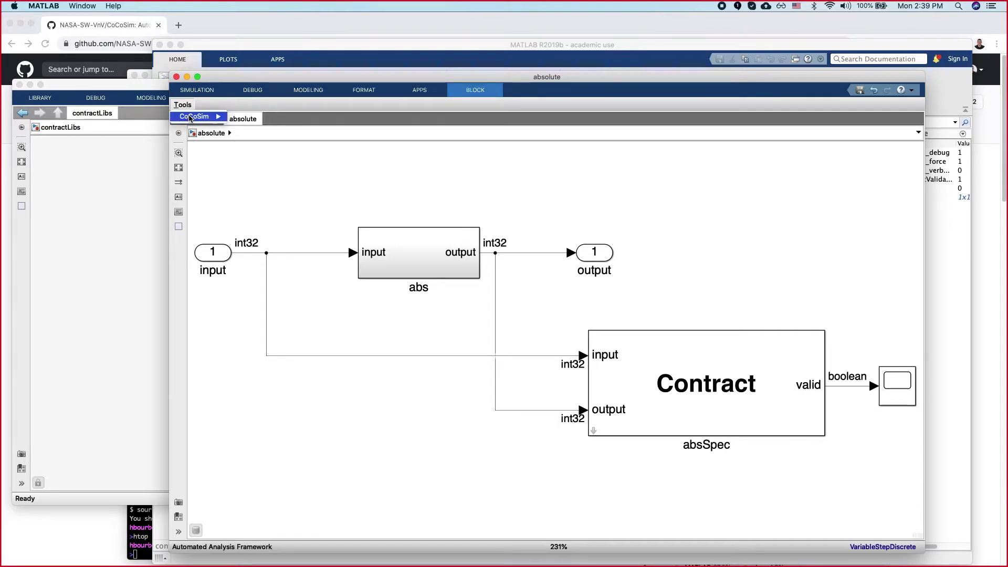
{"action": "mouse_move", "coordinate": [190, 118]}
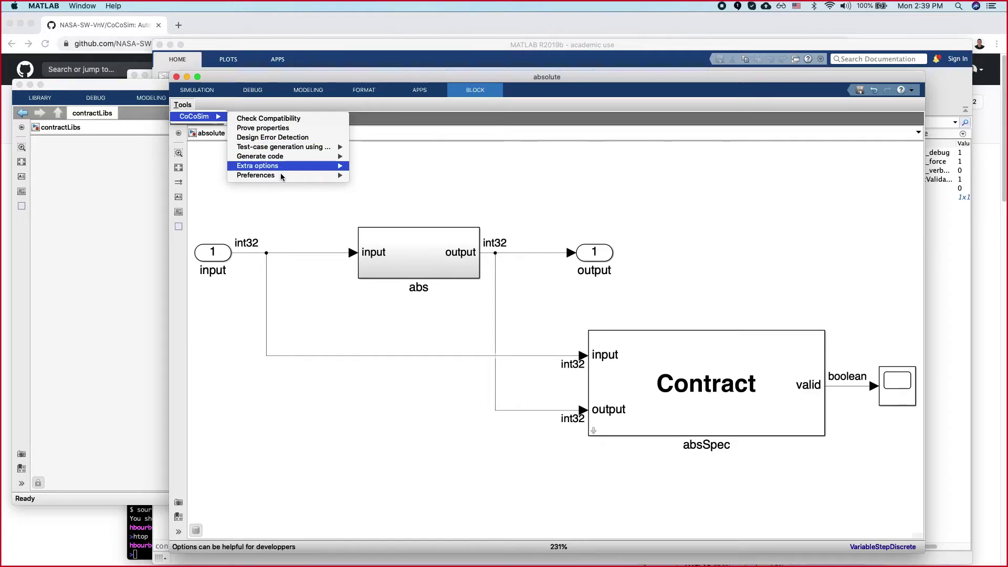
{"action": "mouse_move", "coordinate": [281, 166]}
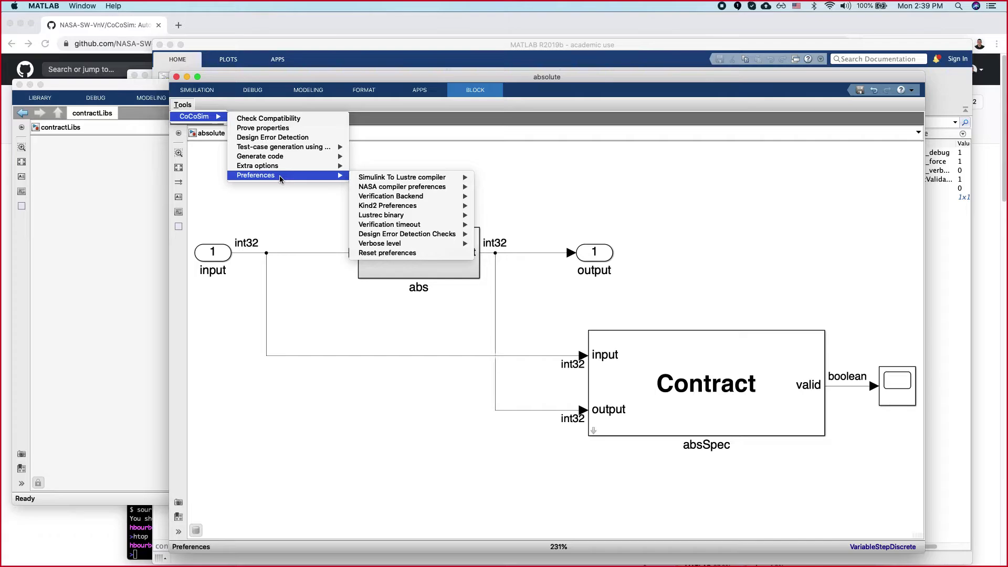
{"action": "mouse_move", "coordinate": [379, 181]}
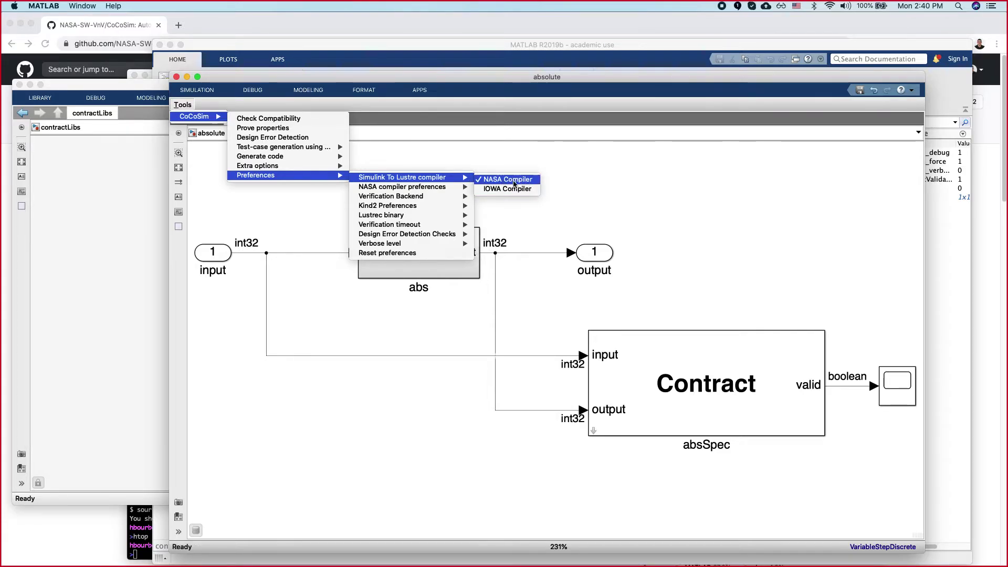
{"action": "mouse_move", "coordinate": [411, 189]}
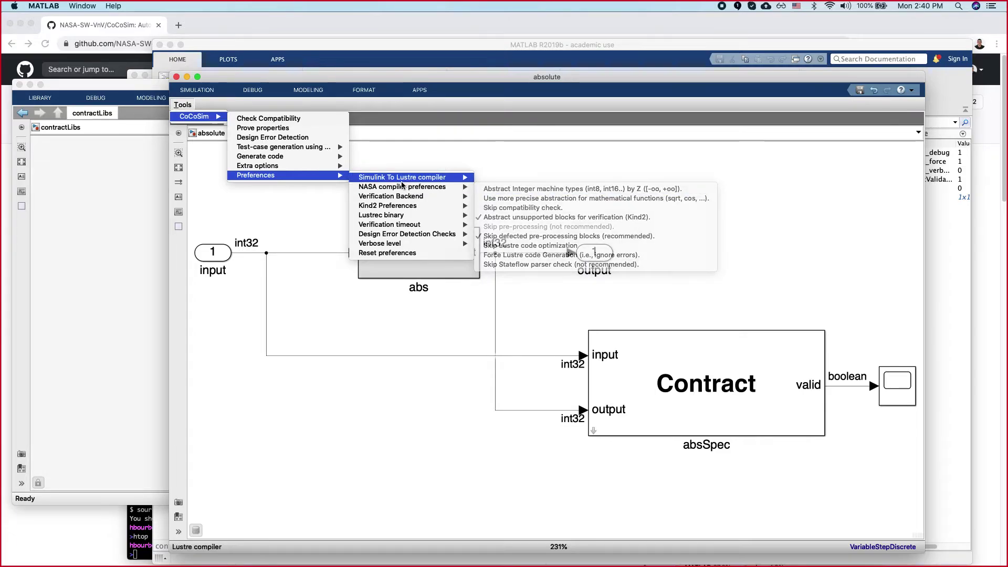
{"action": "left_click", "coordinate": [552, 159]}
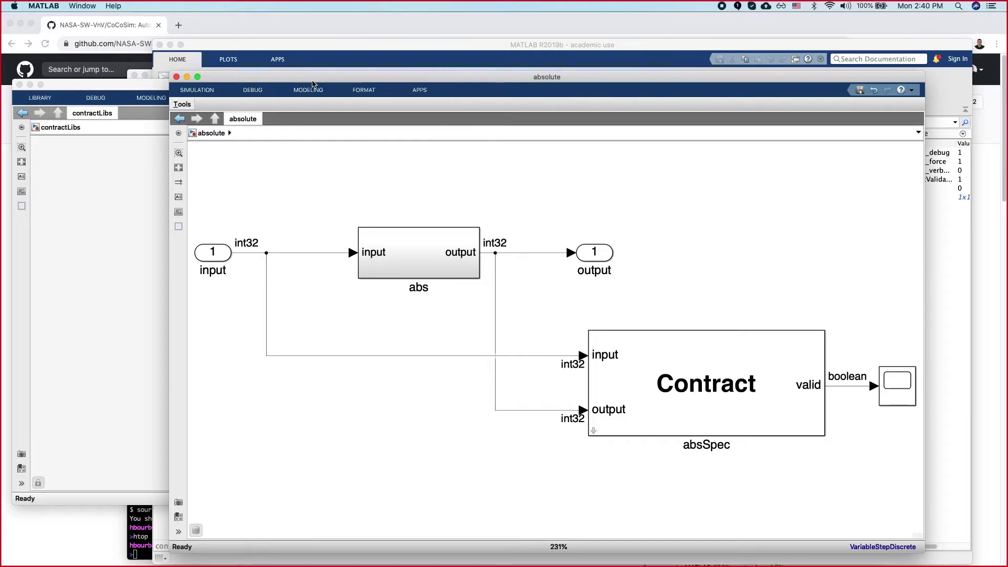
Step: Switch to the iTerm2 terminal, move up to the CoCoSim folder and run git pull
{"action": "left_click", "coordinate": [265, 49]}
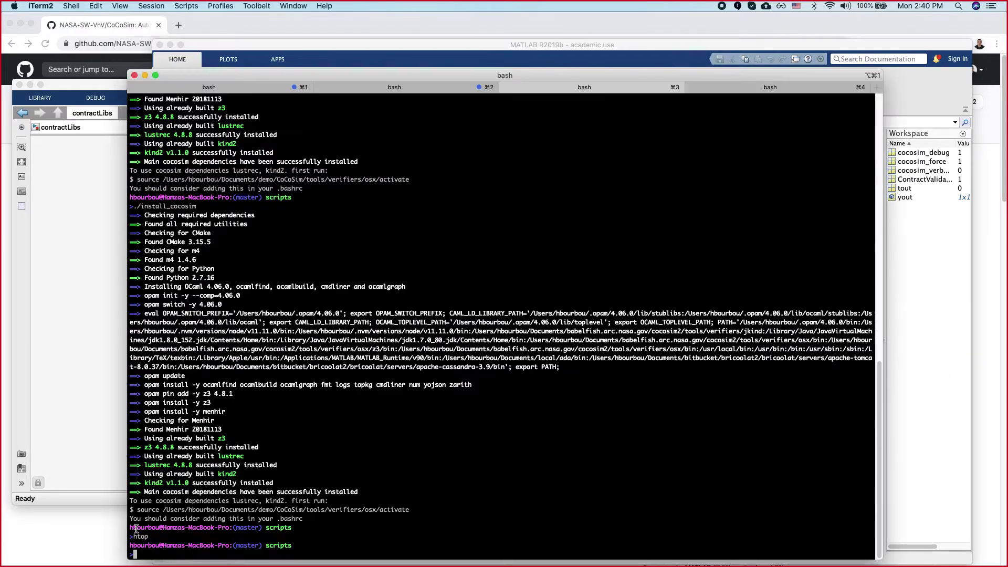
{"action": "left_click", "coordinate": [136, 531]}
{"action": "type", "text": "cd .."}
{"action": "key", "text": "Return"}
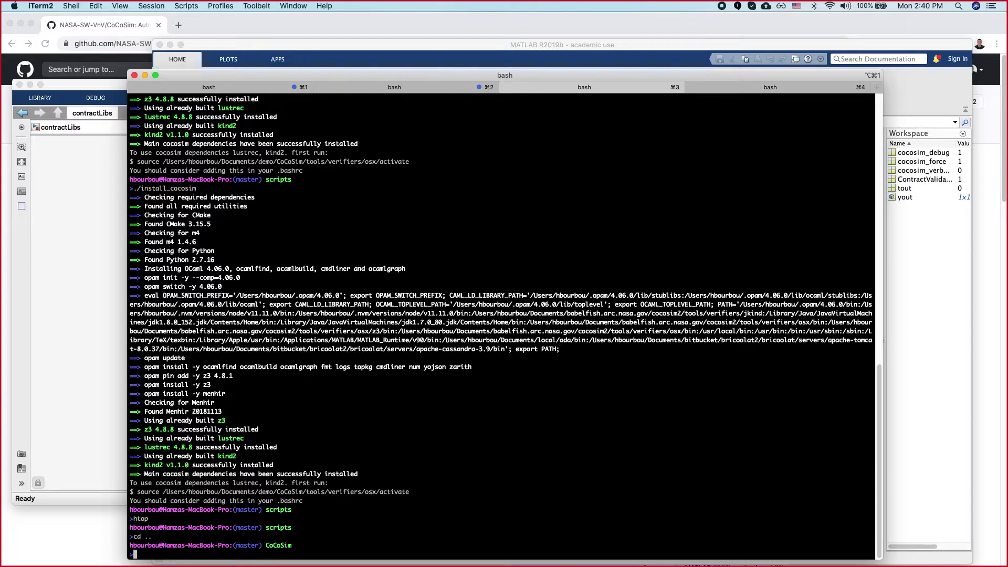
{"action": "type", "text": "git pull"}
{"action": "key", "text": "Return"}
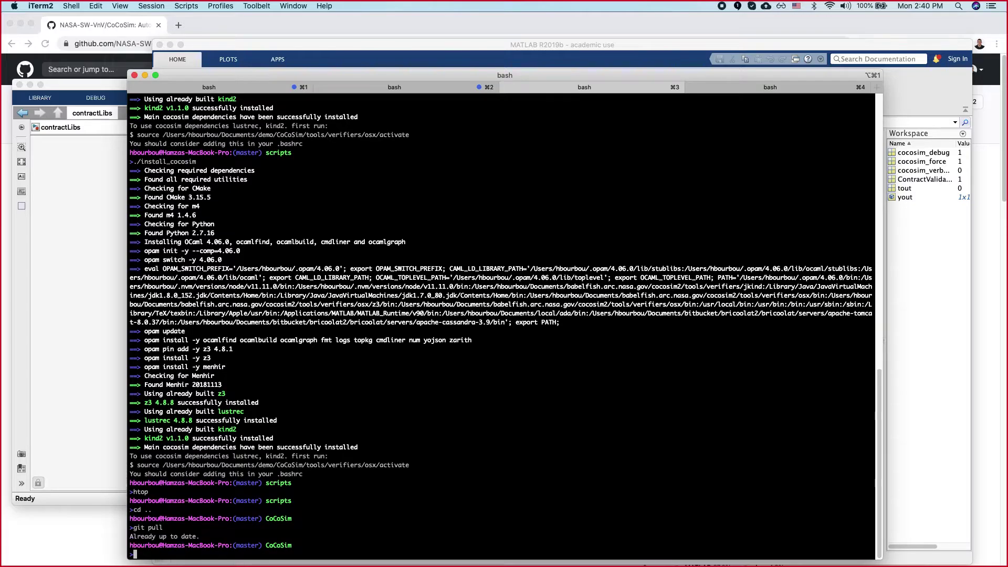
Step: Check out the develop branch of the CoCoSim repository
{"action": "type", "text": "git checkout devel"}
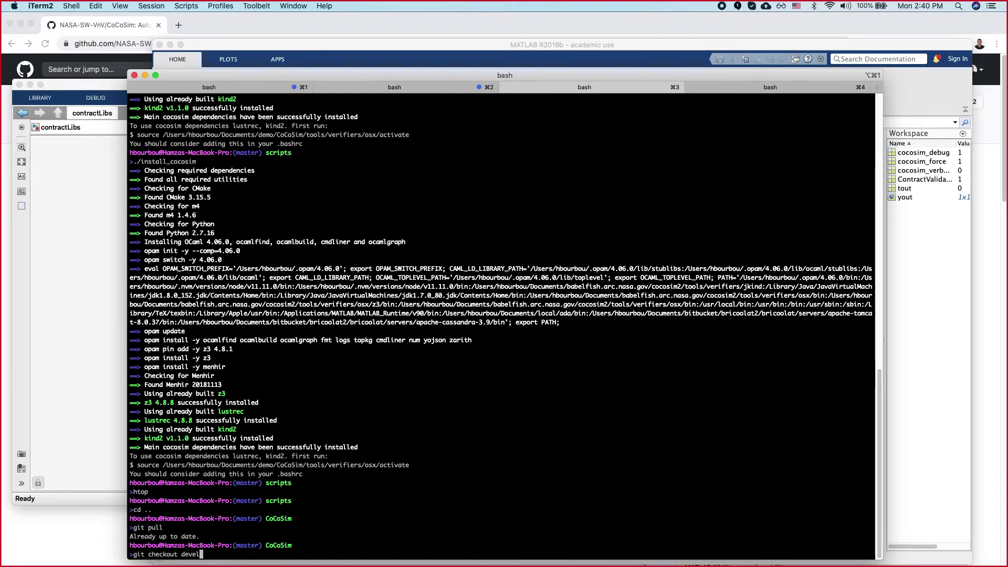
{"action": "type", "text": "op"}
{"action": "key", "text": "Return"}
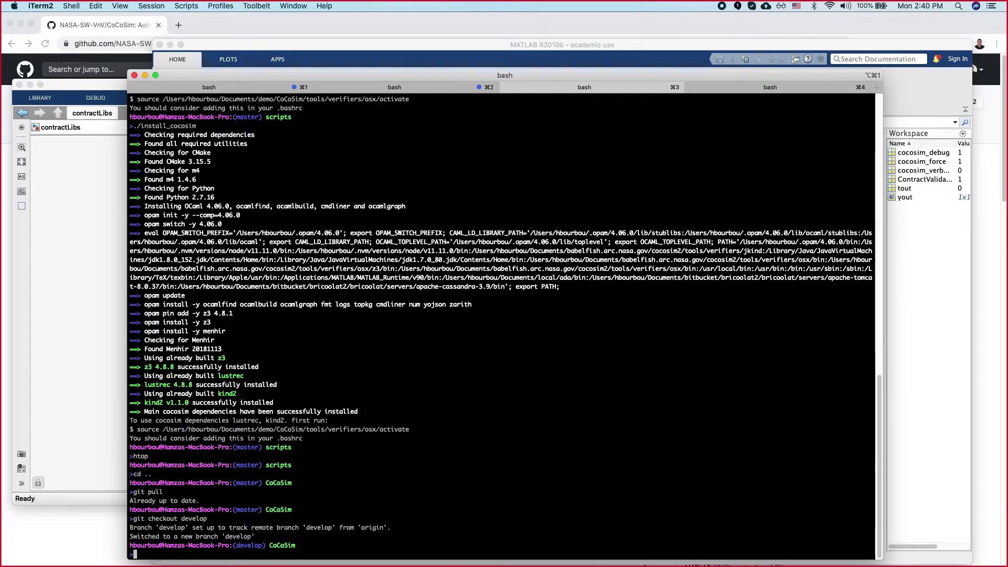
Step: Run git pull on the develop branch of the CoCoSim repository, then switch back to MATLAB
{"action": "type", "text": "git pull"}
{"action": "key", "text": "Return"}
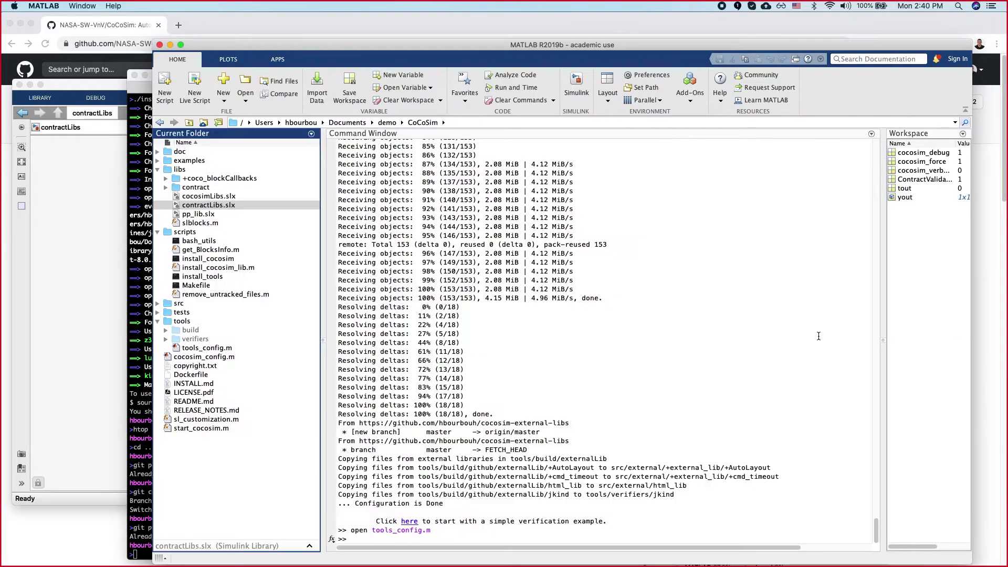
{"action": "left_click", "coordinate": [957, 335]}
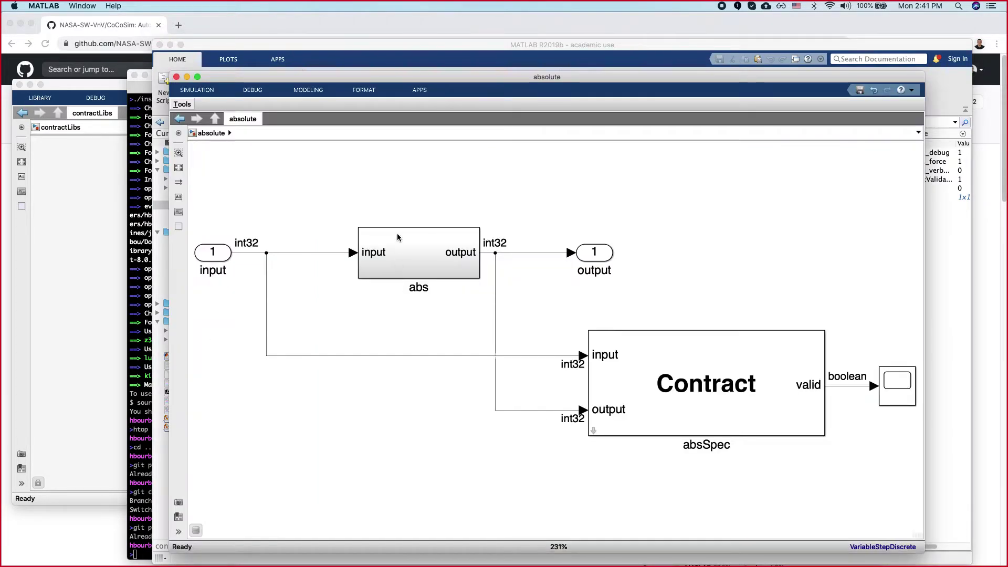
Step: Examine CoCoSim's NASA compiler preferences and NASA compiler abstractions for the absolute model
{"action": "left_click", "coordinate": [182, 105]}
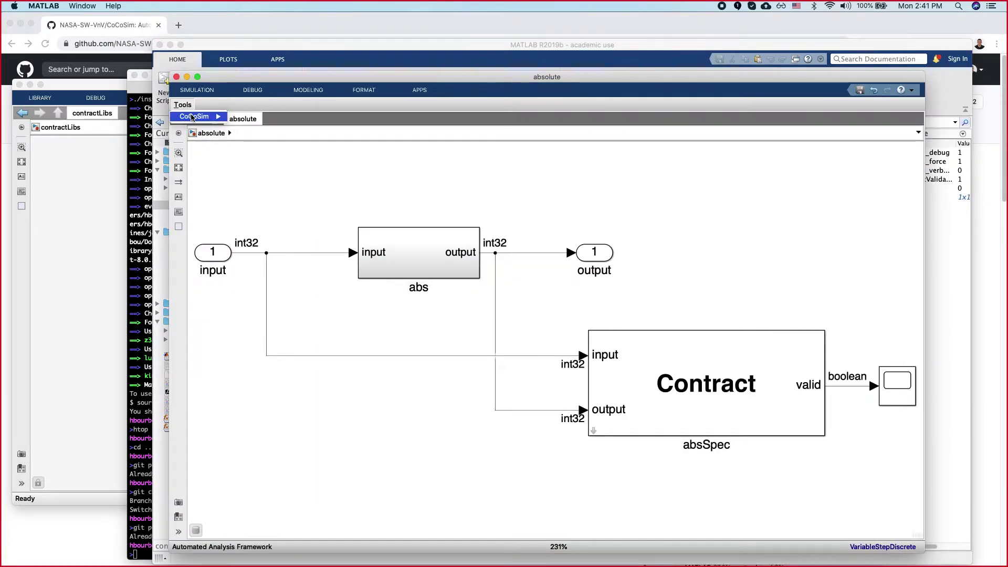
{"action": "mouse_move", "coordinate": [193, 116]}
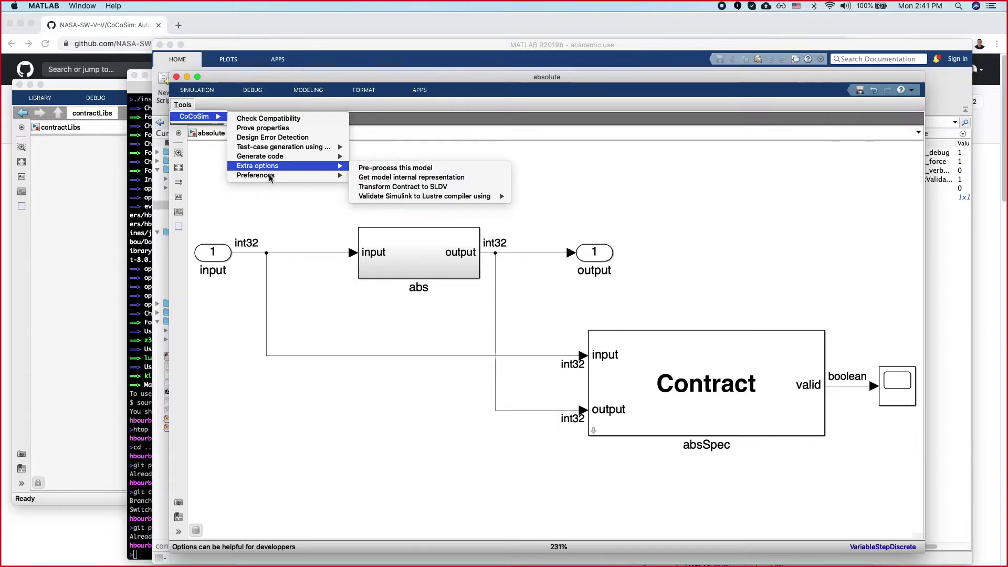
{"action": "mouse_move", "coordinate": [269, 176]}
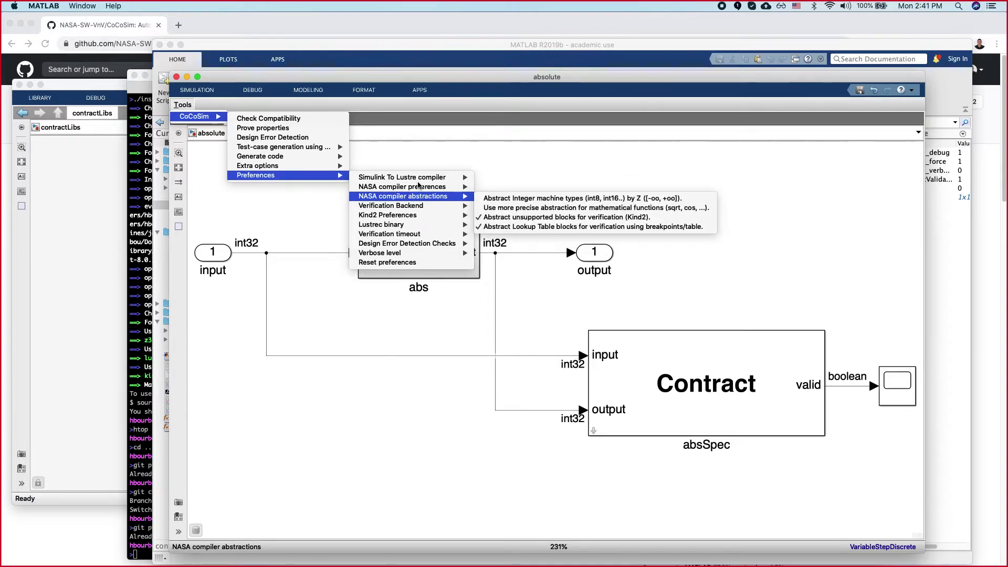
{"action": "mouse_move", "coordinate": [404, 190]}
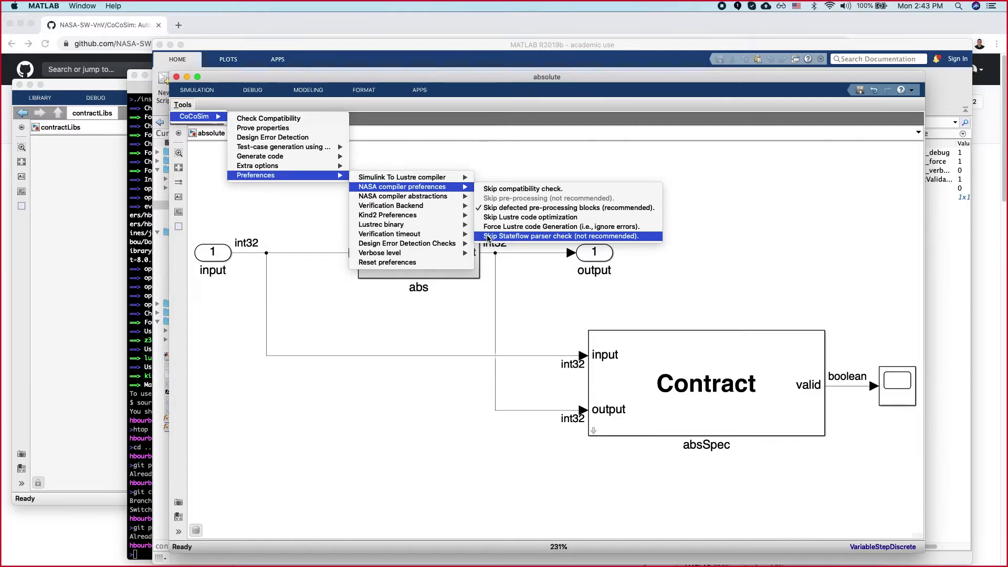
{"action": "mouse_move", "coordinate": [427, 198]}
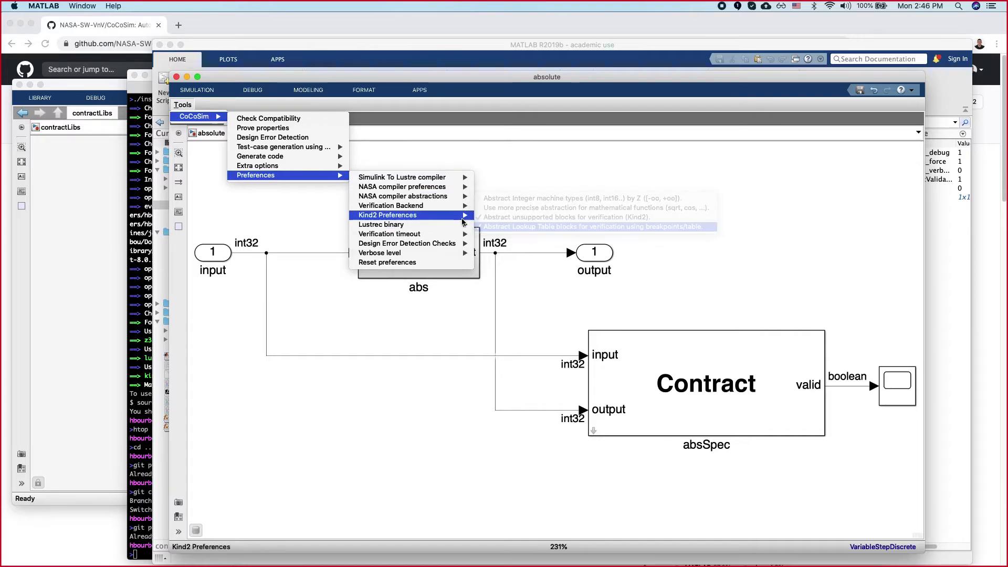
{"action": "mouse_move", "coordinate": [446, 196]}
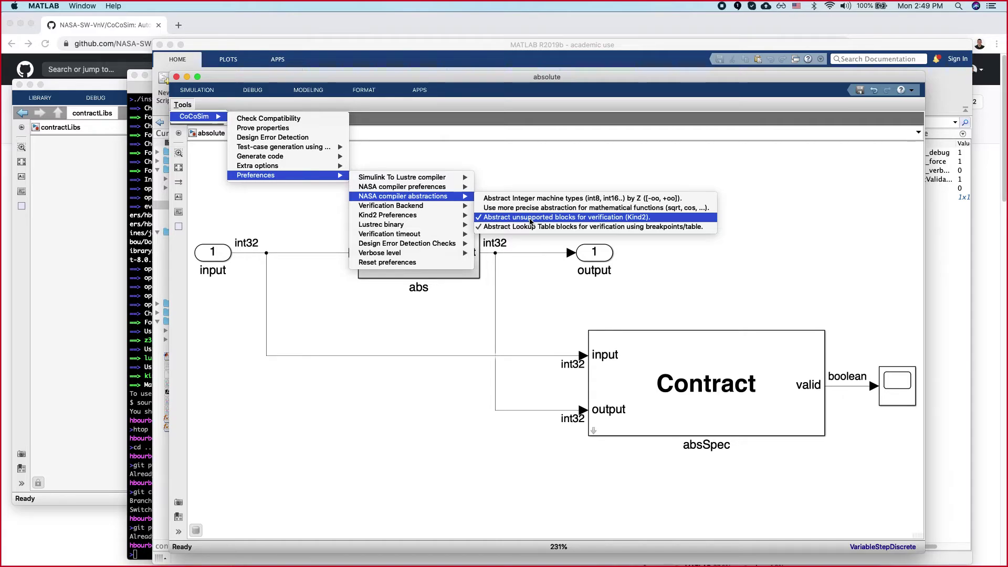
Step: Examine CoCoSim's Kind2, Lustrec binary, verification timeout and Design Error Detection Checks preferences
{"action": "mouse_move", "coordinate": [465, 207]}
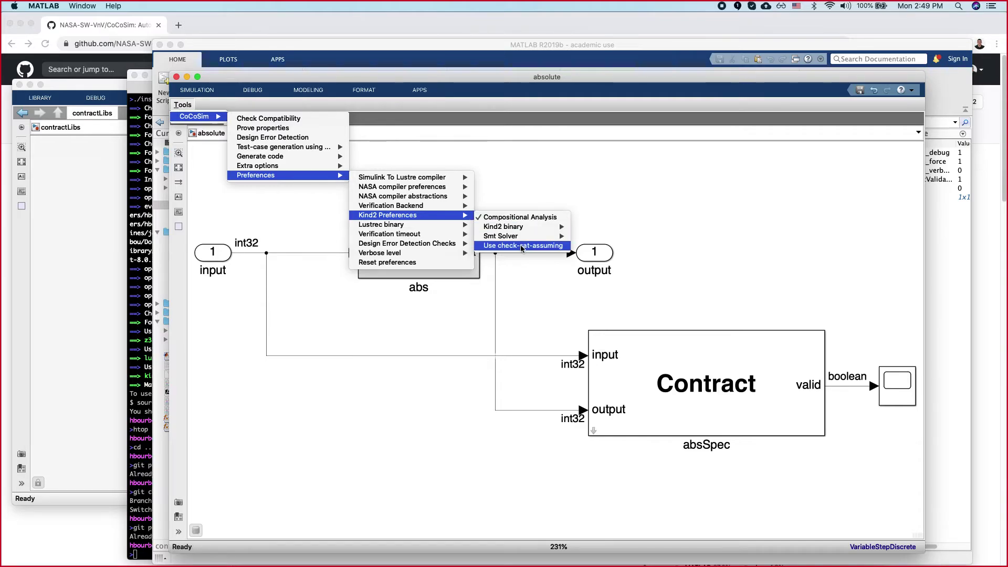
{"action": "mouse_move", "coordinate": [523, 236]}
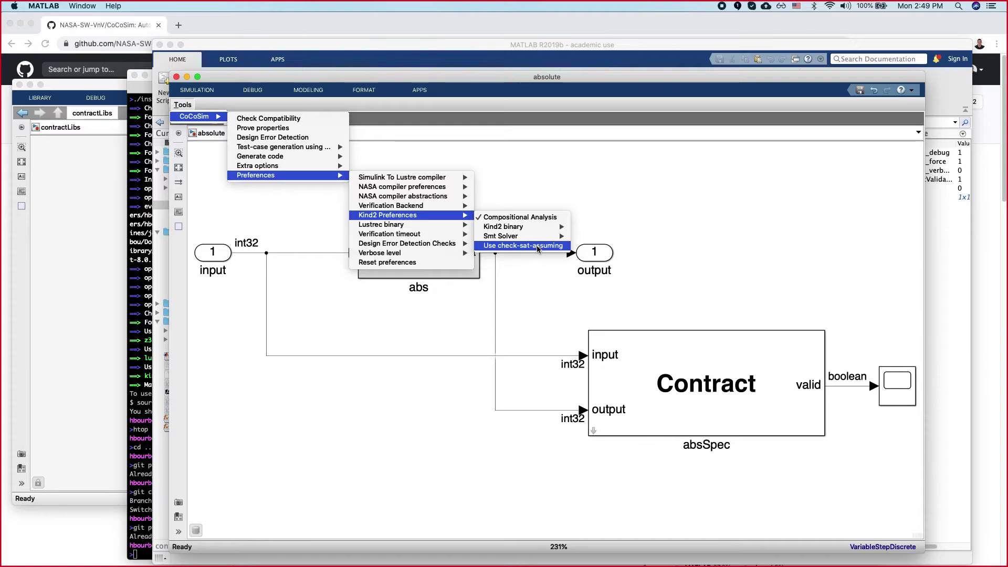
{"action": "mouse_move", "coordinate": [431, 215]}
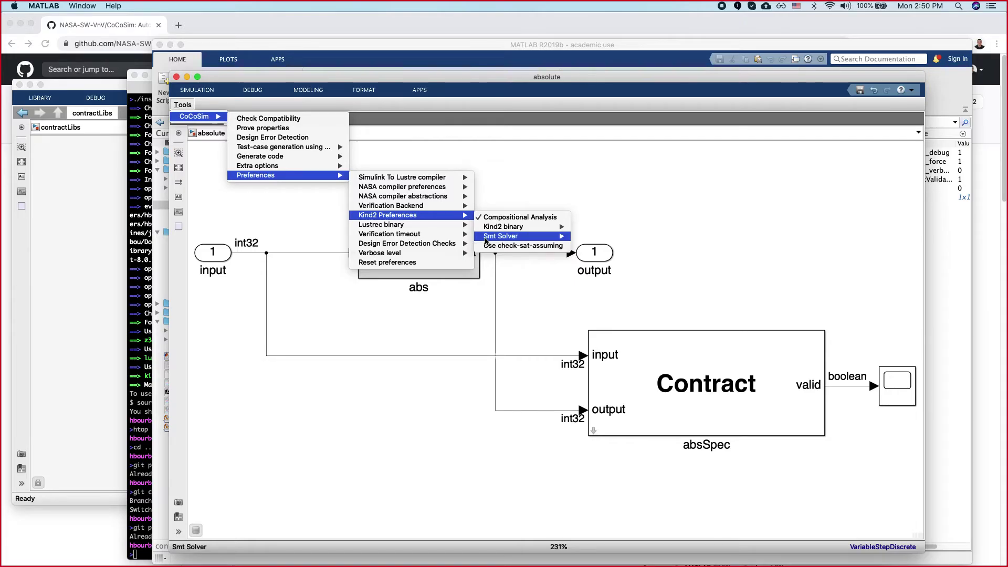
{"action": "mouse_move", "coordinate": [461, 232]}
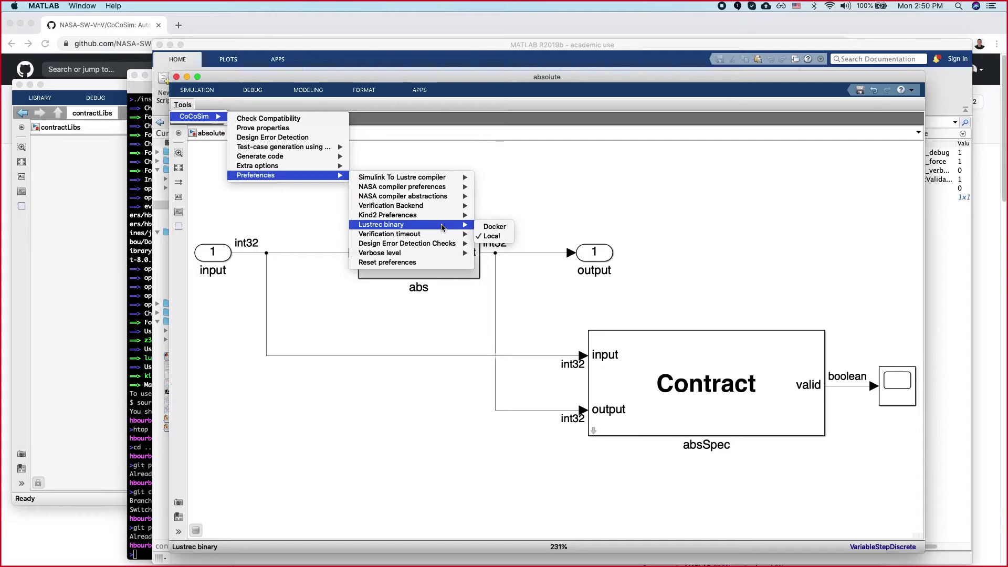
{"action": "left_click", "coordinate": [479, 237]}
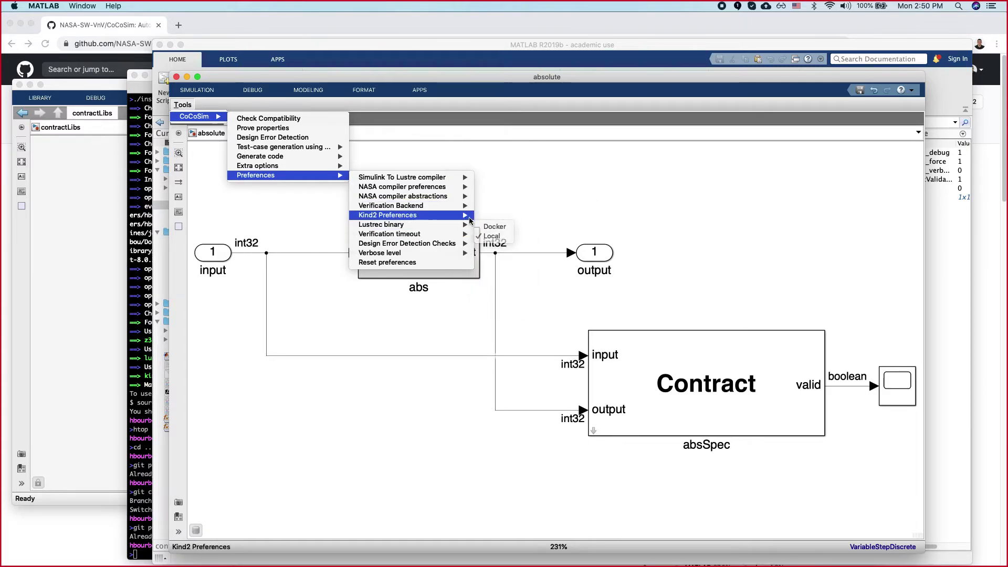
{"action": "mouse_move", "coordinate": [459, 227]}
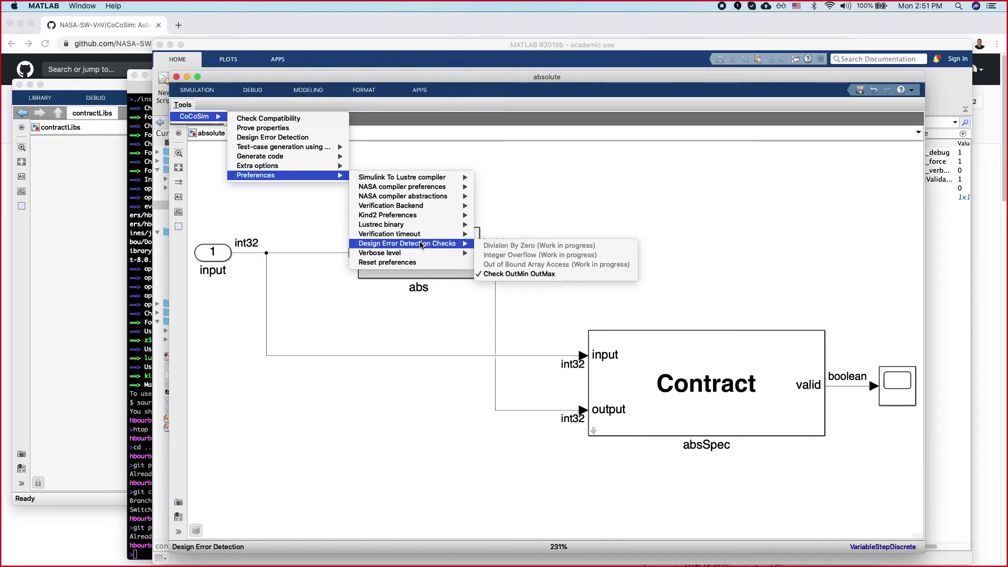
{"action": "mouse_move", "coordinate": [449, 257]}
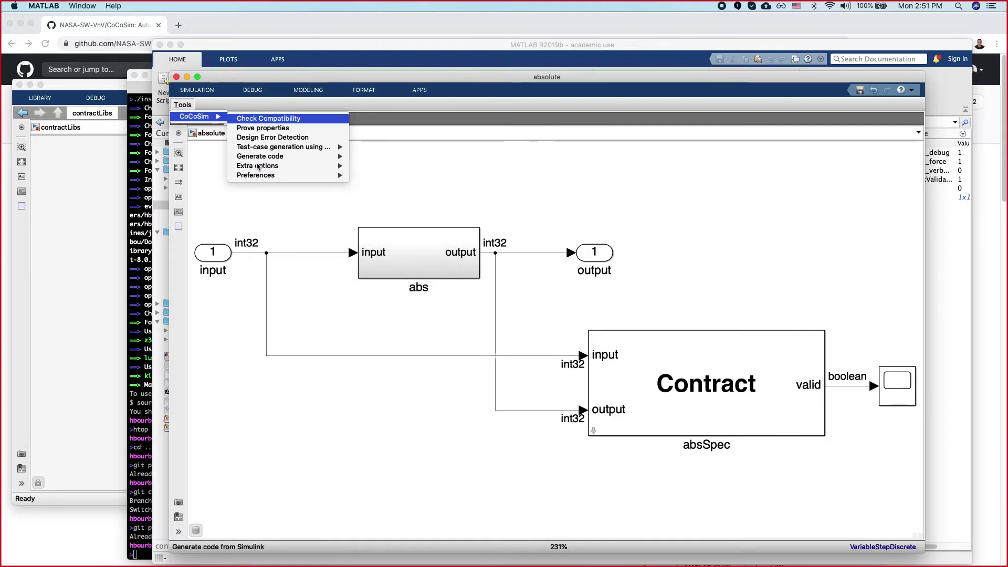
{"action": "left_click", "coordinate": [330, 212]}
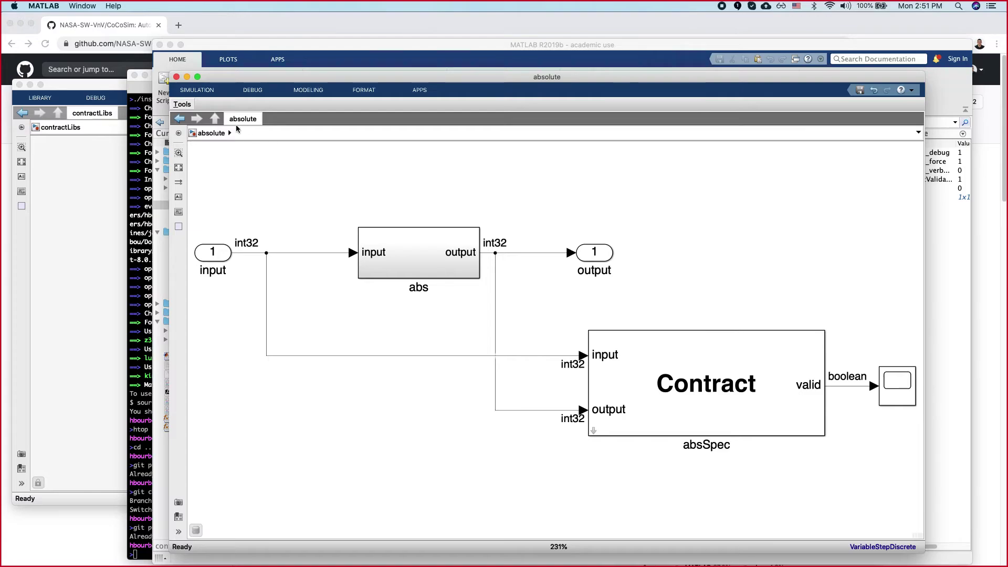
Step: Run CoCoSim's Prove properties on the absolute model
{"action": "left_click", "coordinate": [181, 104]}
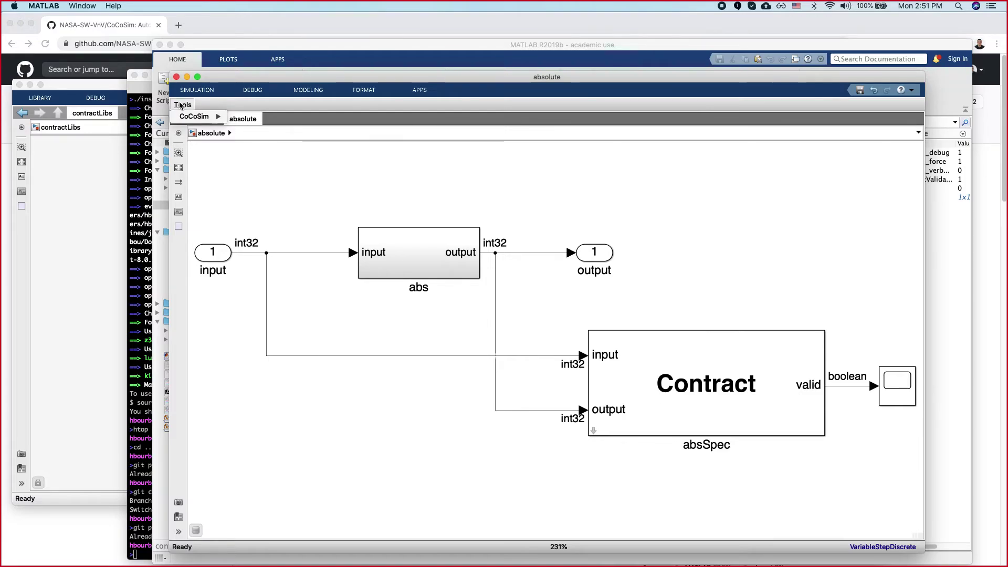
{"action": "mouse_move", "coordinate": [202, 116]}
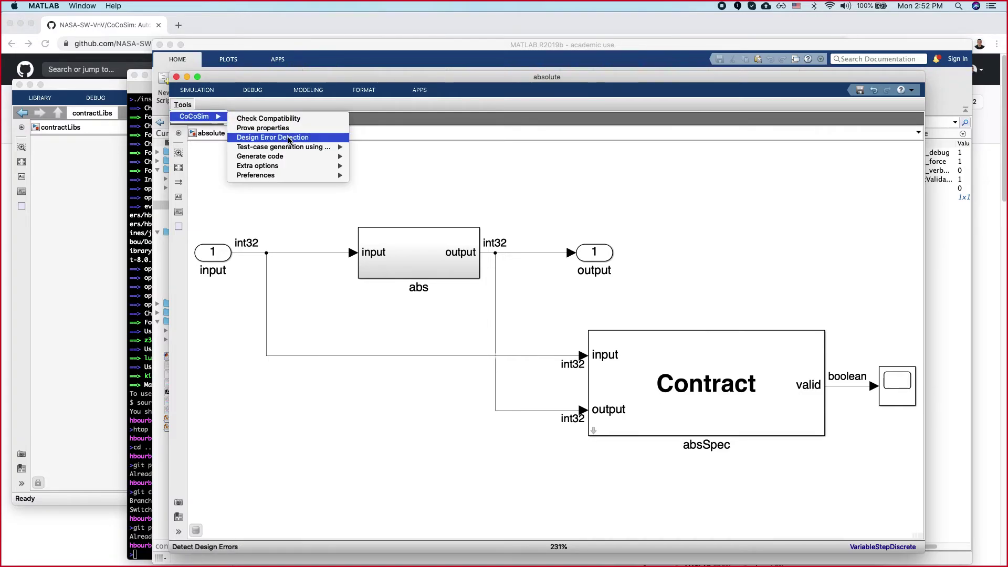
{"action": "mouse_move", "coordinate": [282, 175]}
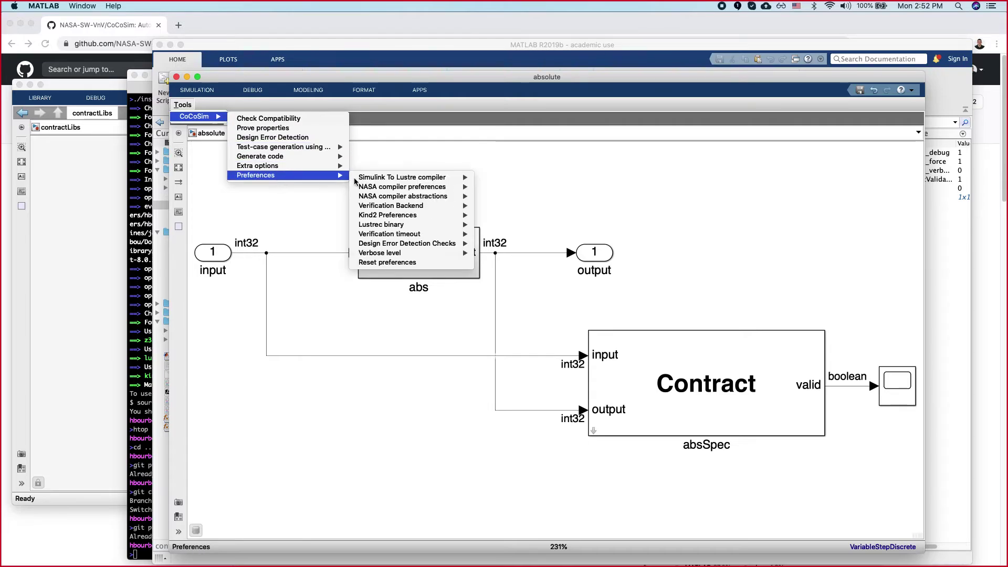
{"action": "mouse_move", "coordinate": [390, 179]}
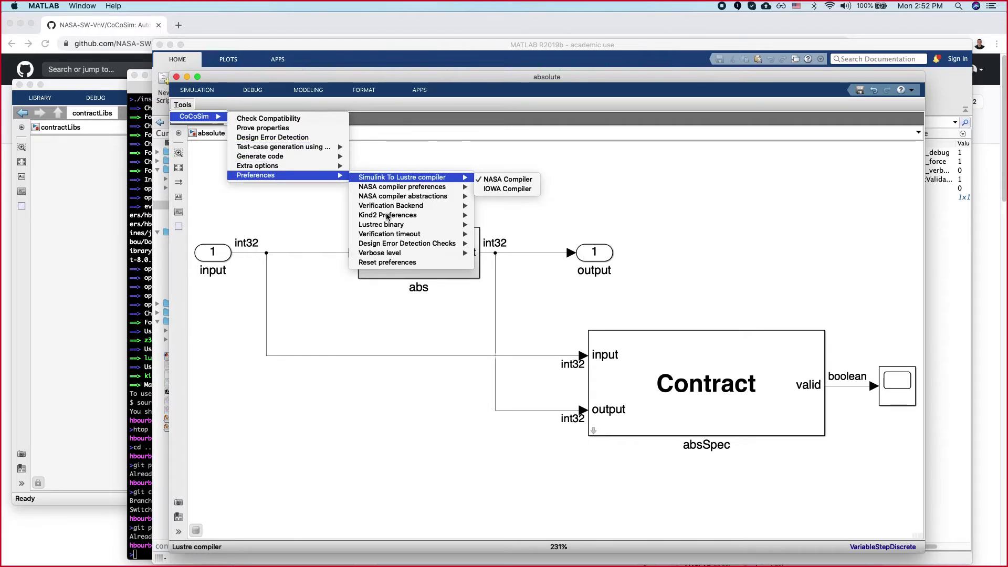
{"action": "mouse_move", "coordinate": [387, 216]}
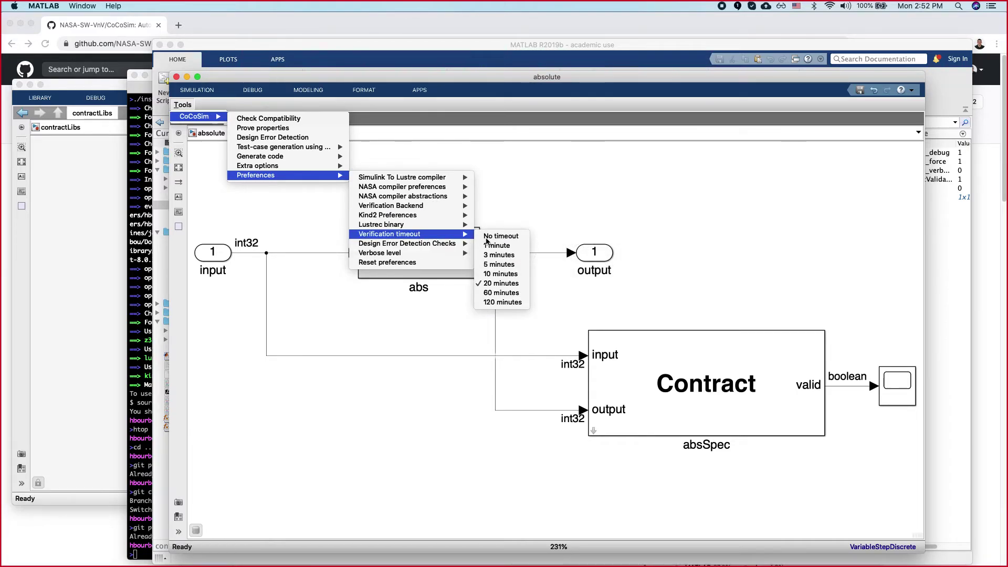
{"action": "left_click", "coordinate": [274, 127]}
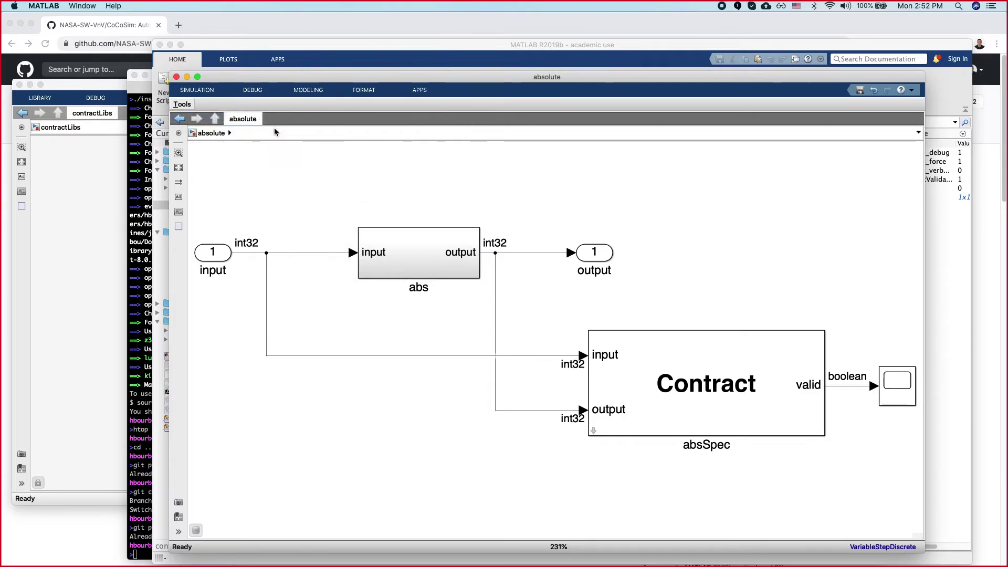
Step: Switch to the iTerm2 terminal, move into the scripts folder and run ./install_cocosim
{"action": "left_click", "coordinate": [430, 50]}
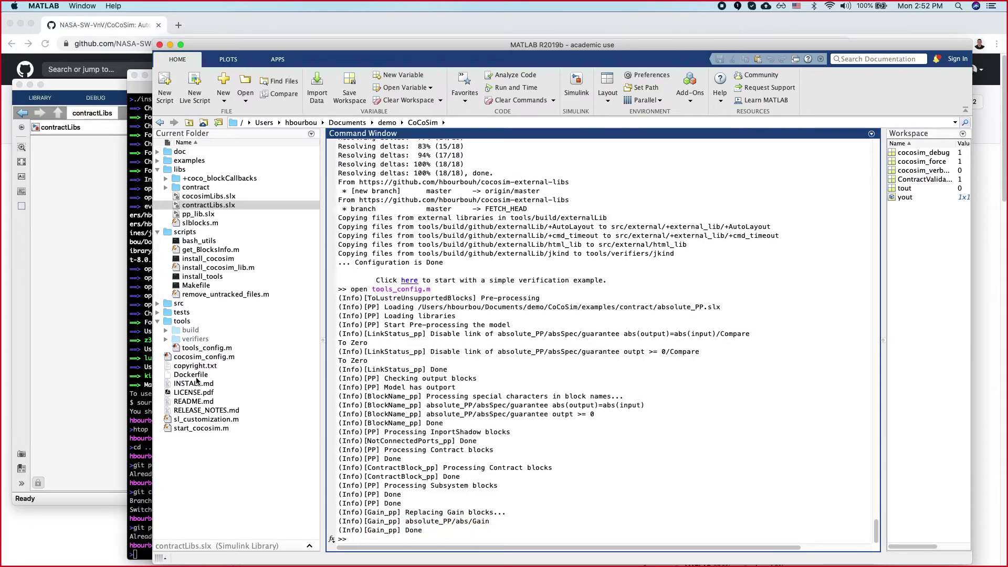
{"action": "left_click", "coordinate": [143, 376]}
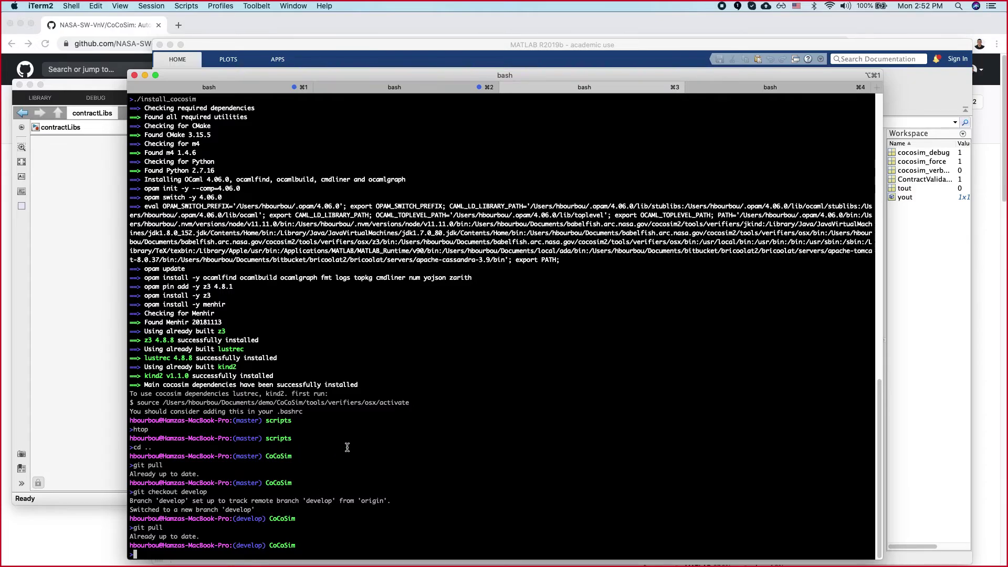
{"action": "type", "text": "cd scr"}
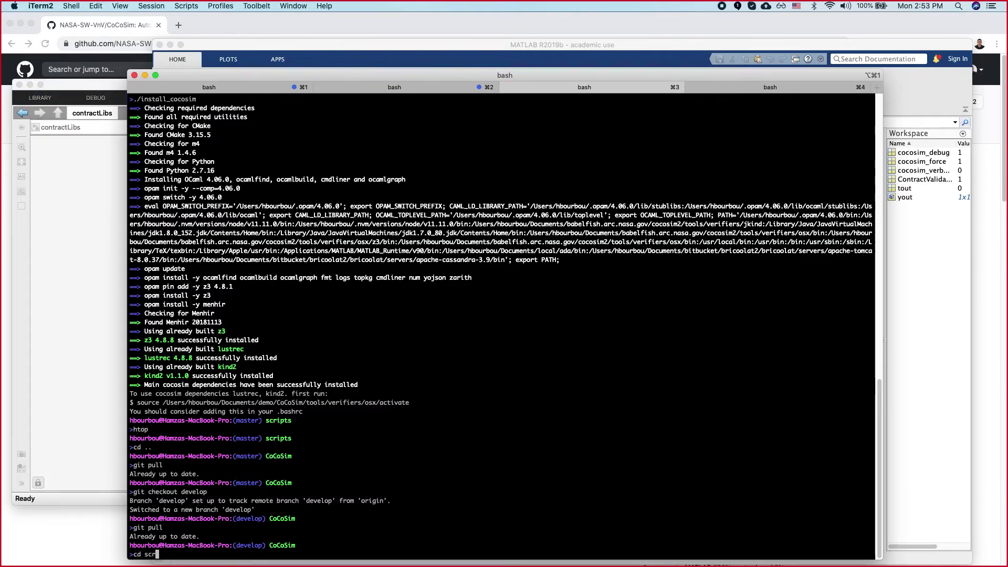
{"action": "key", "text": "Tab"}
{"action": "key", "text": "Return"}
{"action": "type", "text": "./ins"}
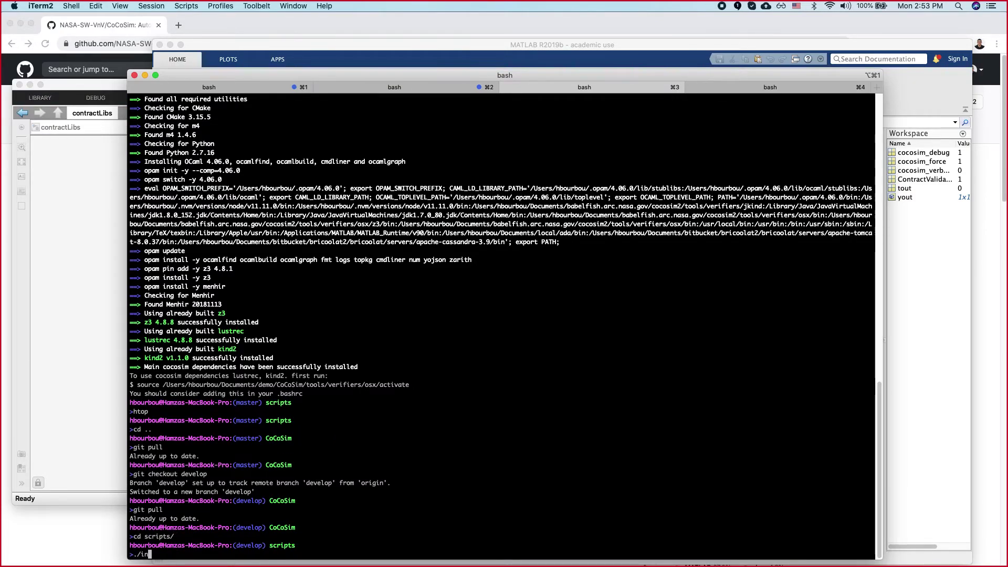
{"action": "key", "text": "Tab"}
{"action": "type", "text": "c"}
{"action": "key", "text": "Tab"}
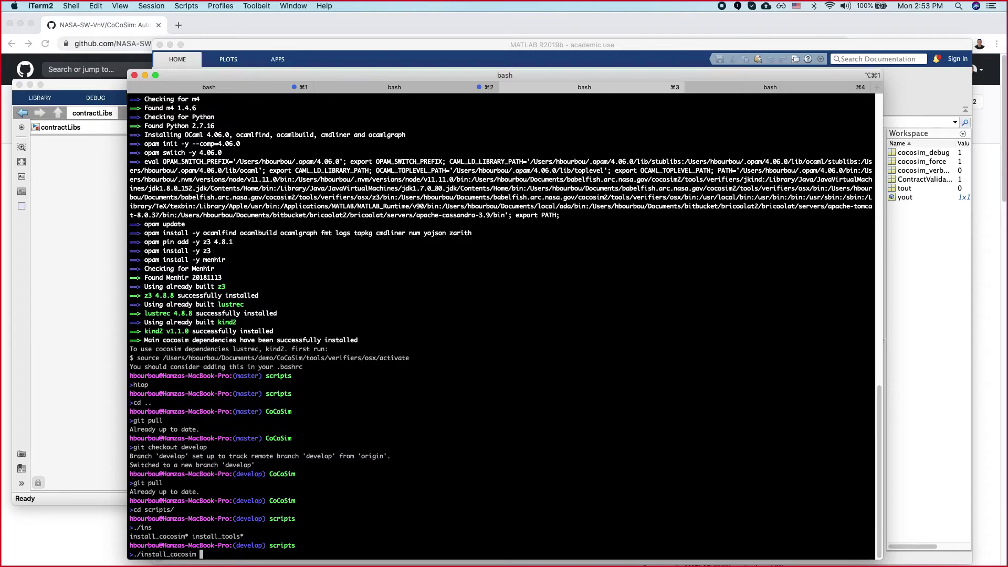
{"action": "key", "text": "Return"}
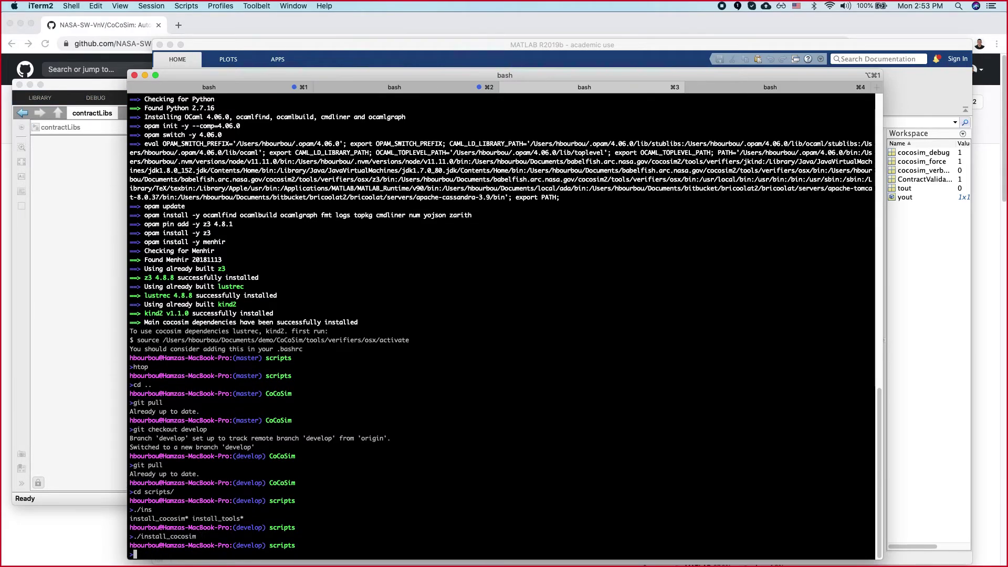
Step: Switch back to MATLAB and move the Success message off the Command Window output
{"action": "left_click", "coordinate": [921, 379]}
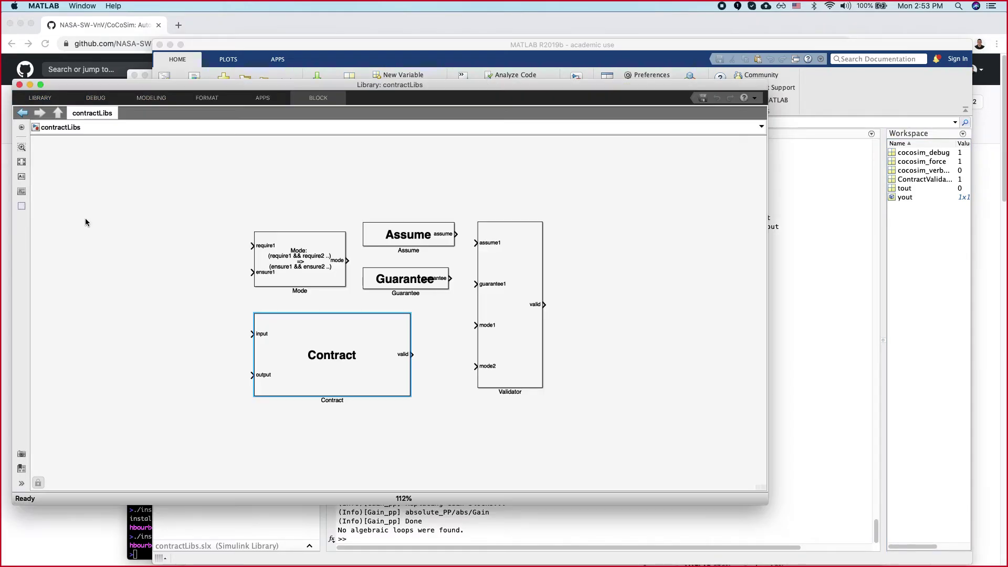
{"action": "left_click", "coordinate": [87, 223]}
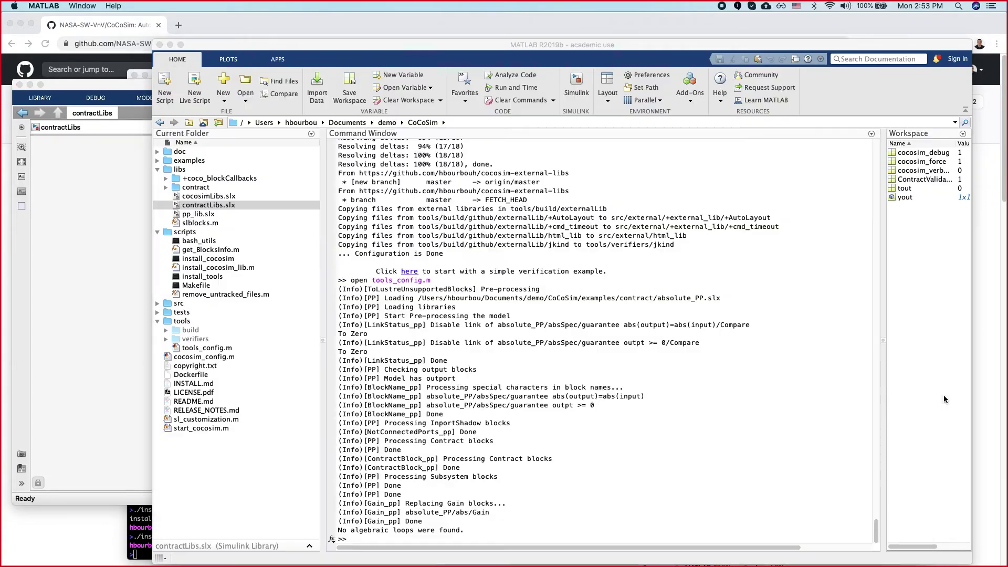
{"action": "left_click", "coordinate": [943, 395]}
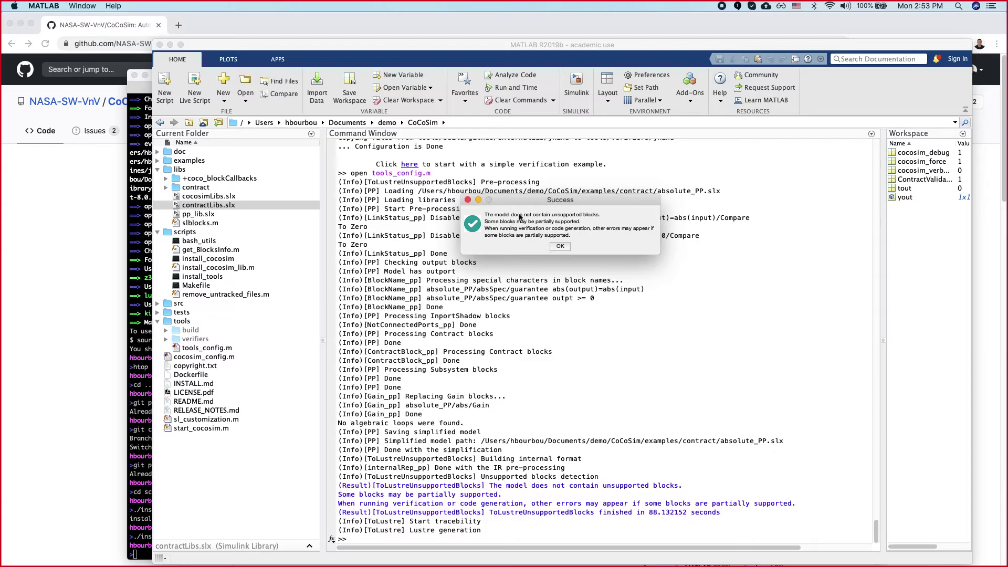
{"action": "left_click", "coordinate": [663, 199]}
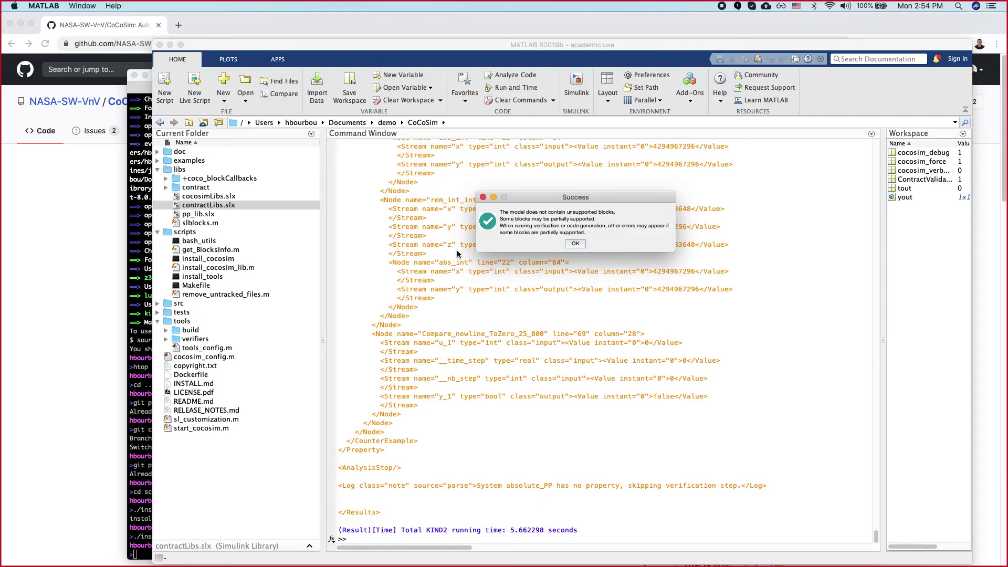
{"action": "left_click_drag", "start_coordinate": [573, 198], "coordinate": [866, 76]}
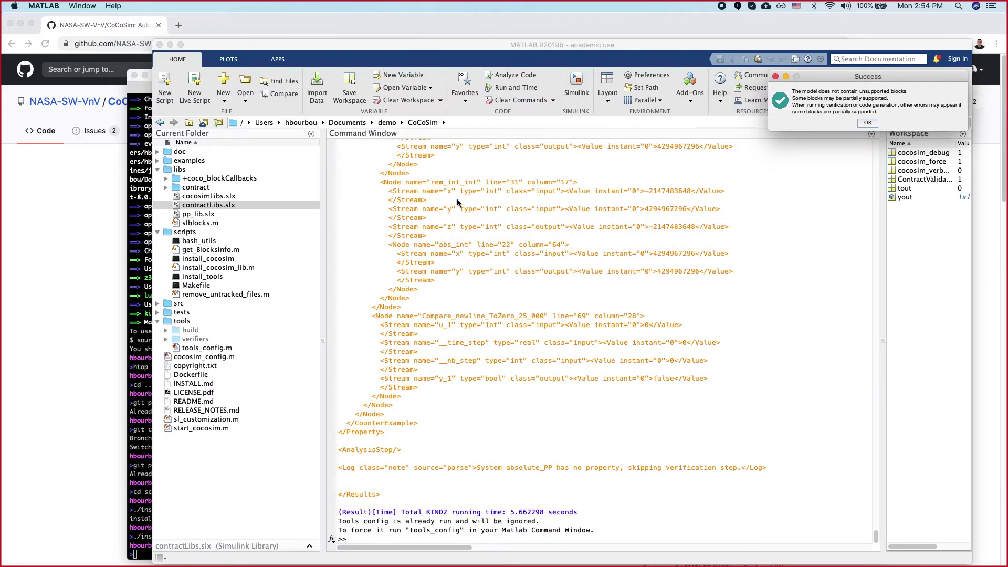
Step: Examine Kind2's counterexample output and the property checking results in the Command Window
{"action": "scroll", "coordinate": [502, 256], "scroll_direction": "up", "scroll_amount": 5}
{"action": "left_click", "coordinate": [502, 256]}
{"action": "left_click", "coordinate": [501, 254]}
{"action": "scroll", "coordinate": [502, 254], "scroll_direction": "down", "scroll_amount": 5}
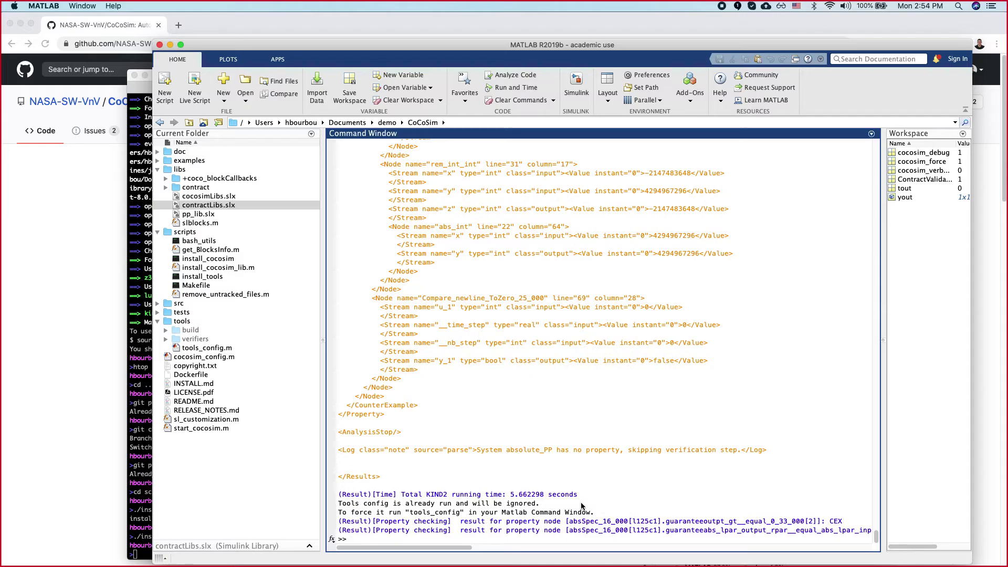
{"action": "scroll", "coordinate": [521, 264], "scroll_direction": "up", "scroll_amount": 15}
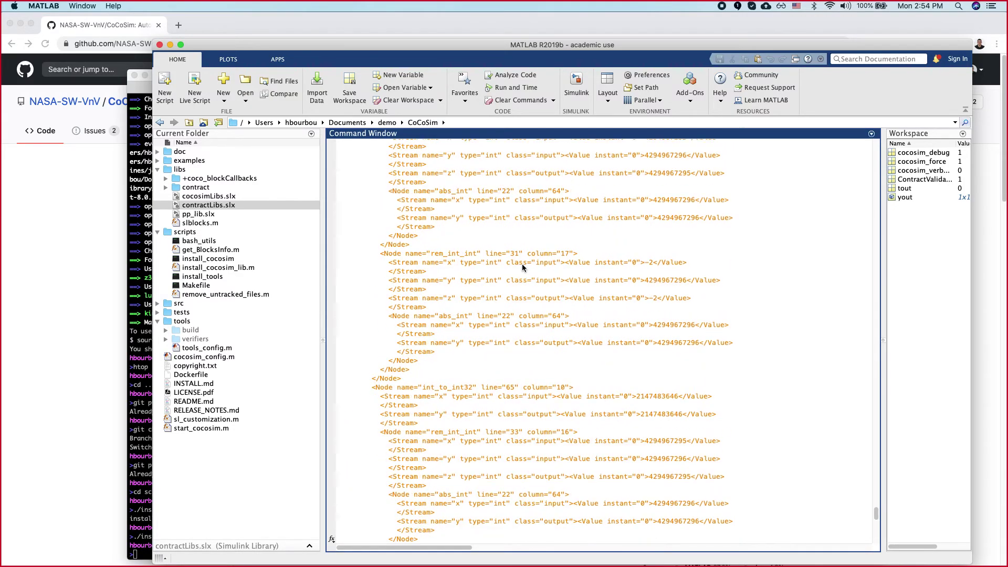
{"action": "left_click_drag", "start_coordinate": [875, 481], "coordinate": [876, 530]}
Step: Widen the Workspace area so that the Value column can be read beside the variable names
{"action": "left_click_drag", "start_coordinate": [878, 330], "coordinate": [848, 330]}
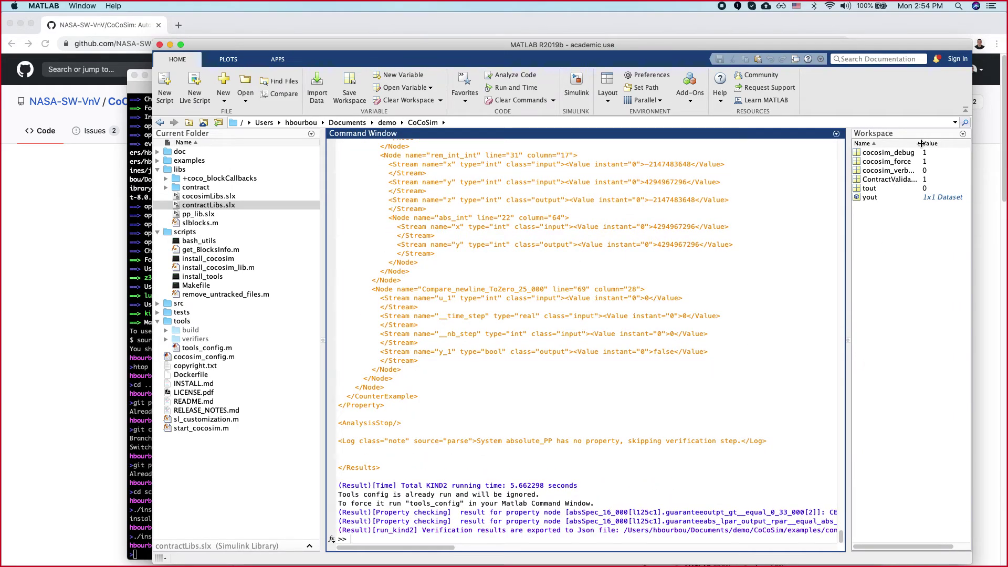
{"action": "left_click", "coordinate": [939, 153]}
{"action": "left_click", "coordinate": [767, 245]}
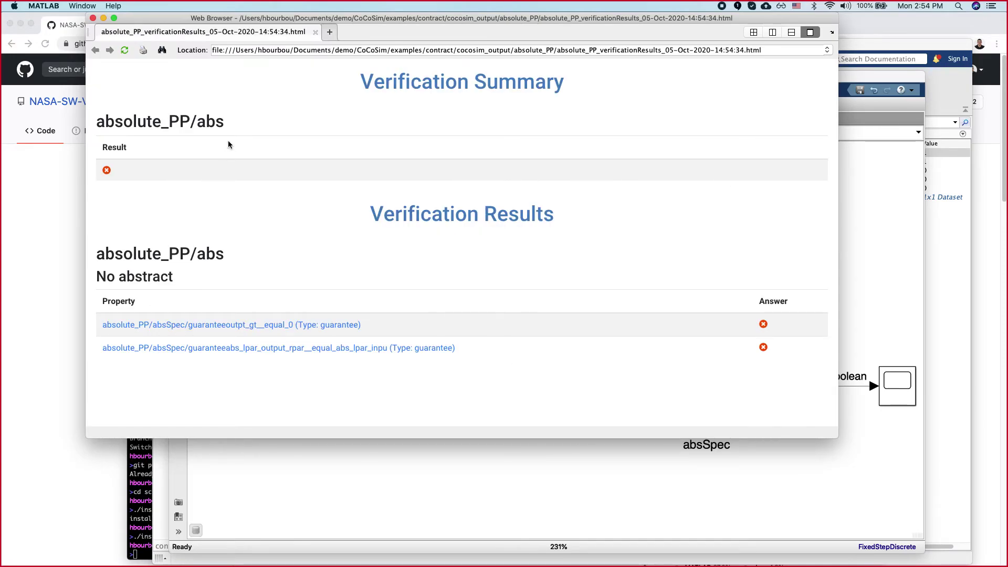
Step: Review the absolute_PP/abs verification summary and open the counterexample for guaranteeoutpt_gt__equal_0
{"action": "left_click_drag", "start_coordinate": [226, 122], "coordinate": [86, 122]}
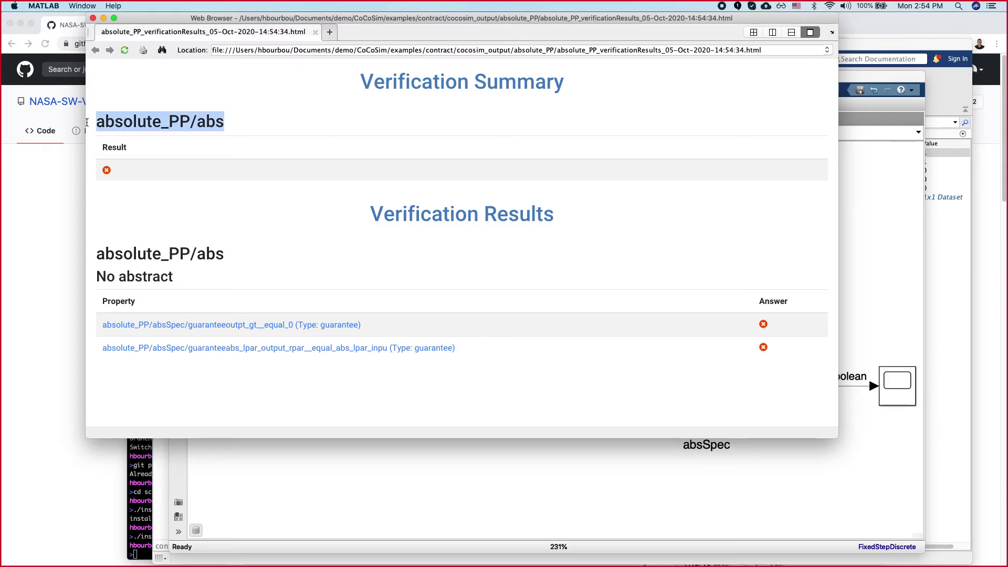
{"action": "left_click", "coordinate": [110, 180]}
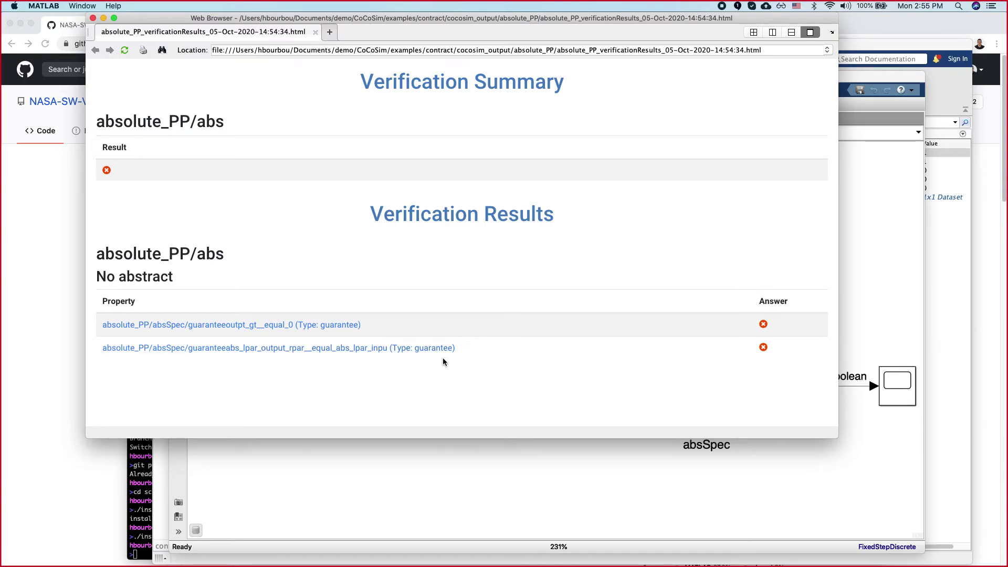
{"action": "left_click", "coordinate": [298, 330]}
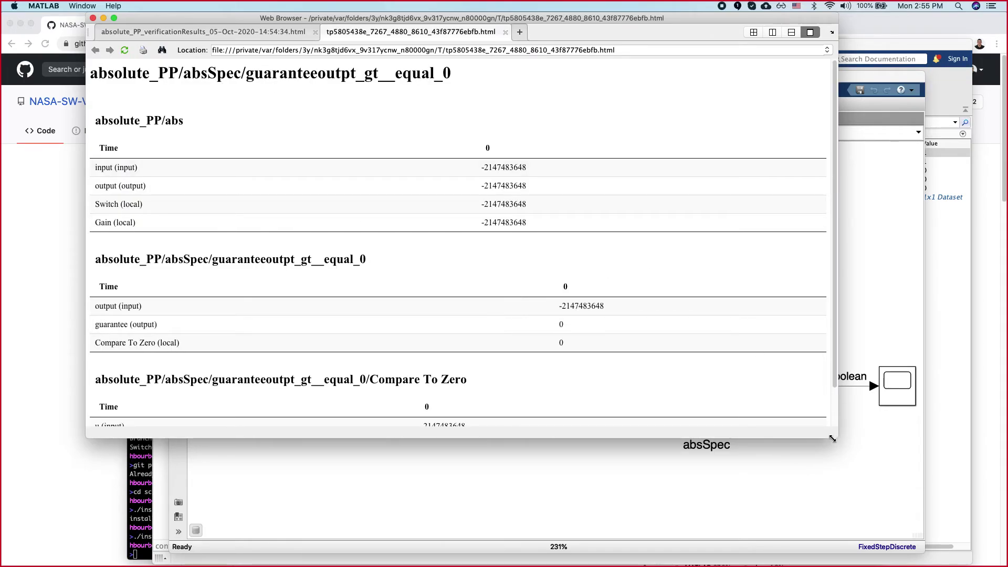
Step: Compare the input and output values in the absolute_PP/abs counterexample table, then close the verification report
{"action": "left_click_drag", "start_coordinate": [526, 166], "coordinate": [479, 169]}
{"action": "left_click_drag", "start_coordinate": [532, 190], "coordinate": [478, 188]}
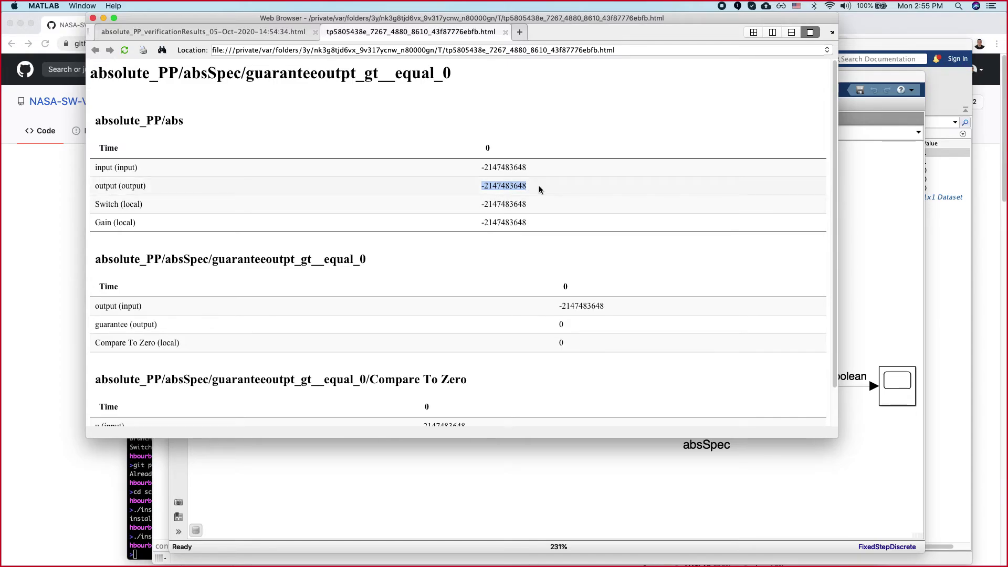
{"action": "left_click_drag", "start_coordinate": [530, 168], "coordinate": [477, 166]}
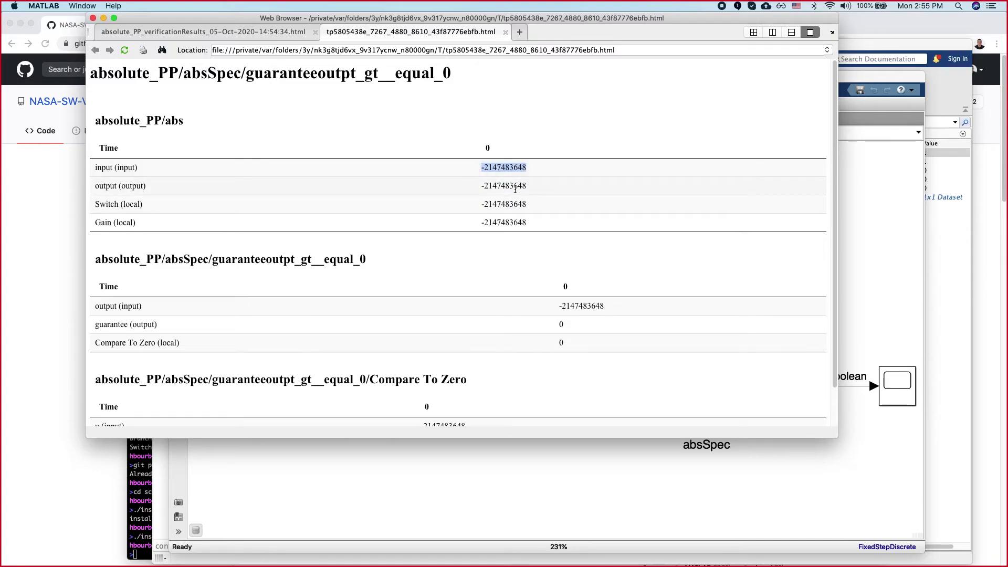
{"action": "left_click_drag", "start_coordinate": [542, 192], "coordinate": [481, 187]}
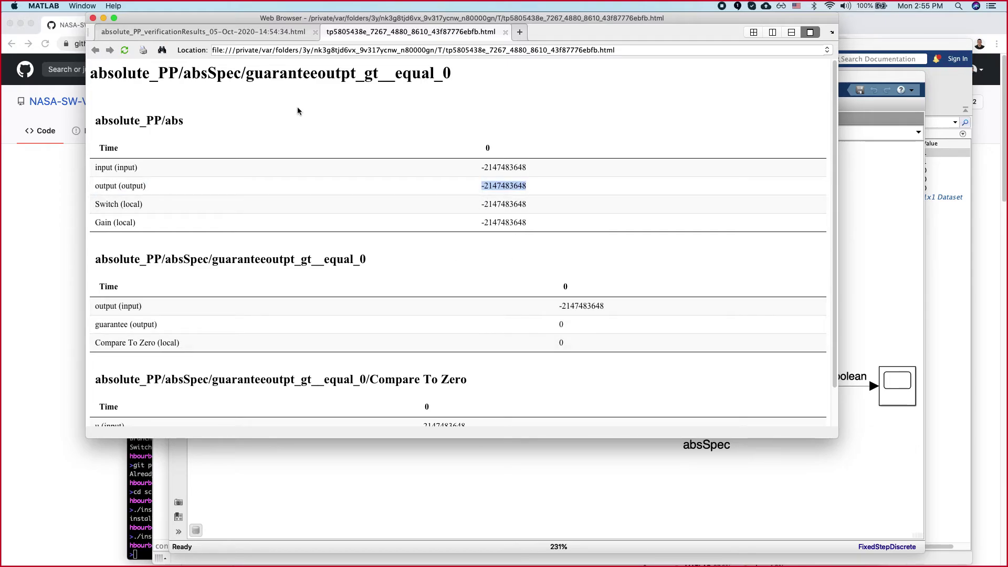
{"action": "left_click", "coordinate": [92, 18]}
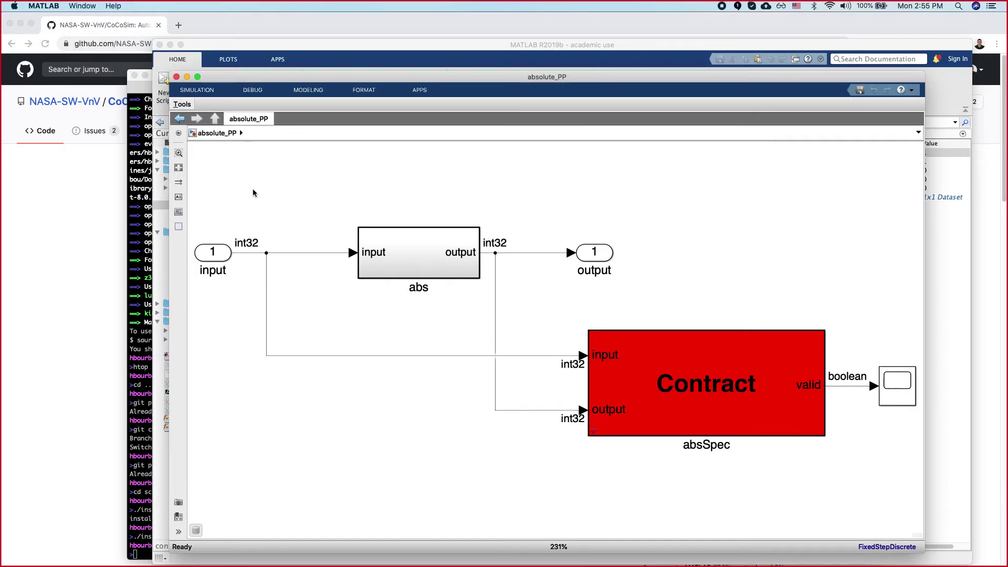
Step: Expand examples/contract in the Current Folder and locate absolute.slx and absolute_PP.slx
{"action": "left_click", "coordinate": [182, 104]}
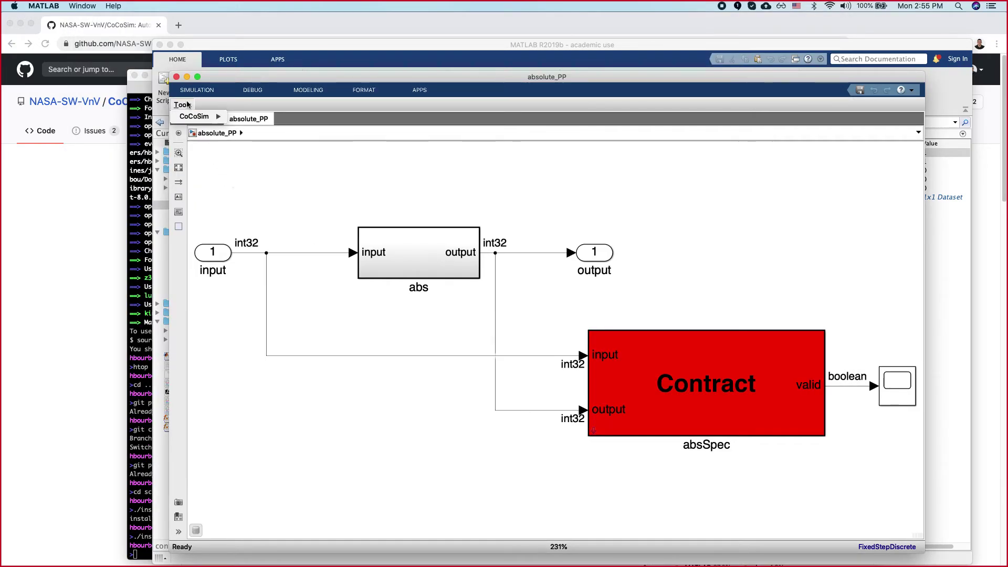
{"action": "left_click", "coordinate": [197, 137]}
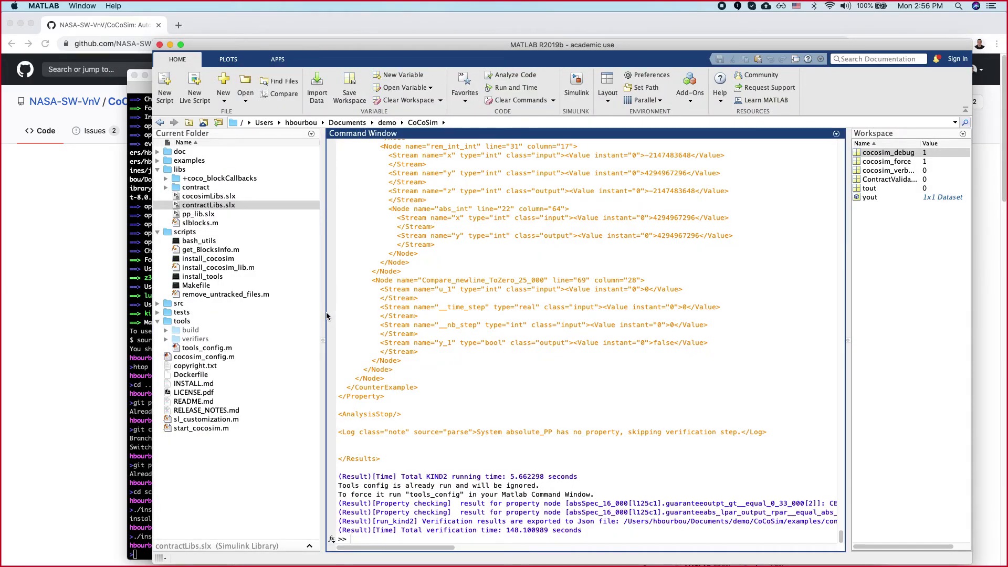
{"action": "left_click", "coordinate": [157, 160]}
{"action": "left_click", "coordinate": [166, 169]}
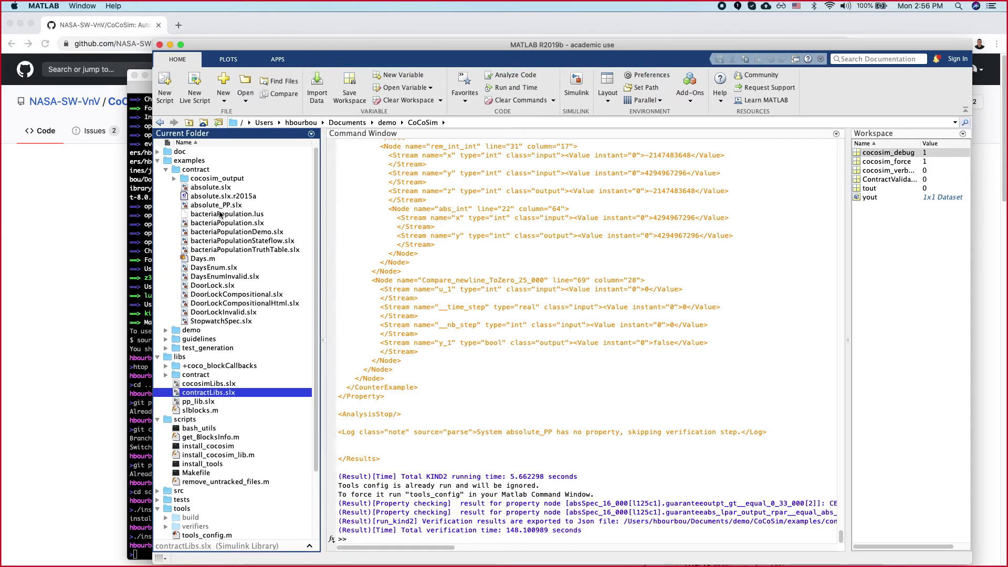
{"action": "left_click", "coordinate": [218, 205]}
{"action": "left_click", "coordinate": [202, 190]}
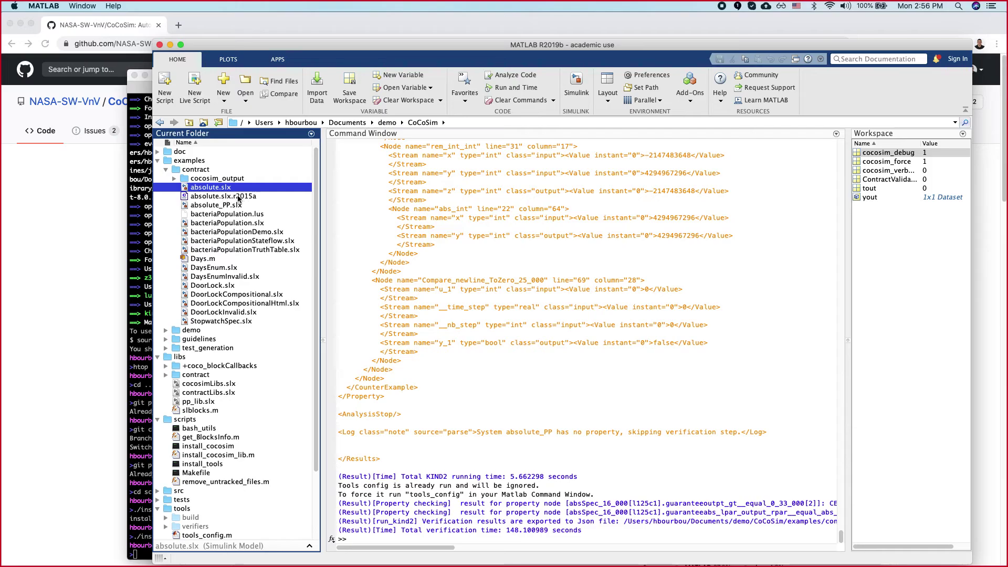
{"action": "left_click", "coordinate": [215, 207]}
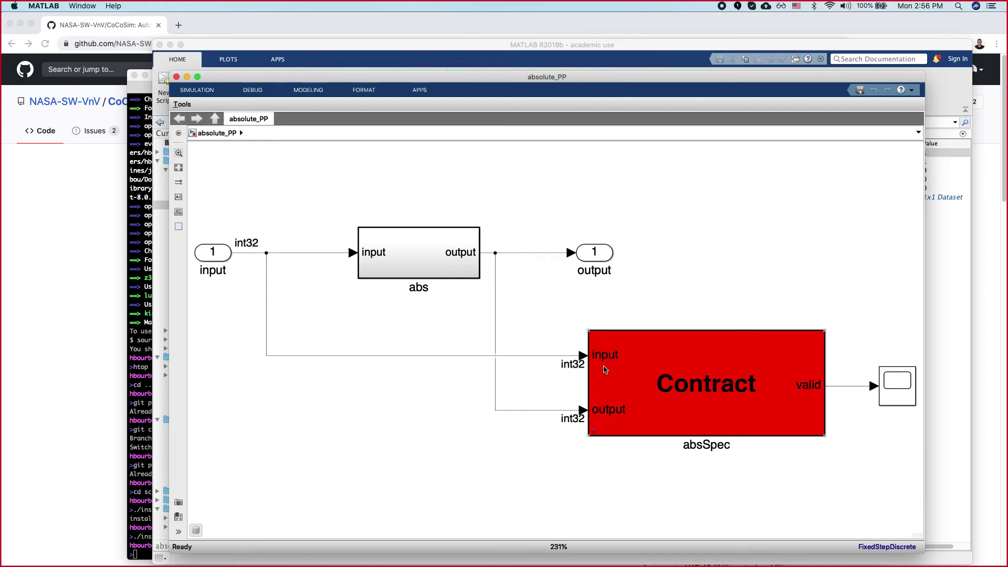
Step: Display the guaranteeoutpt_gt__equal_0 counterexample in absSpec as signals, then close the plot and the block parameters
{"action": "double_click", "coordinate": [593, 430]}
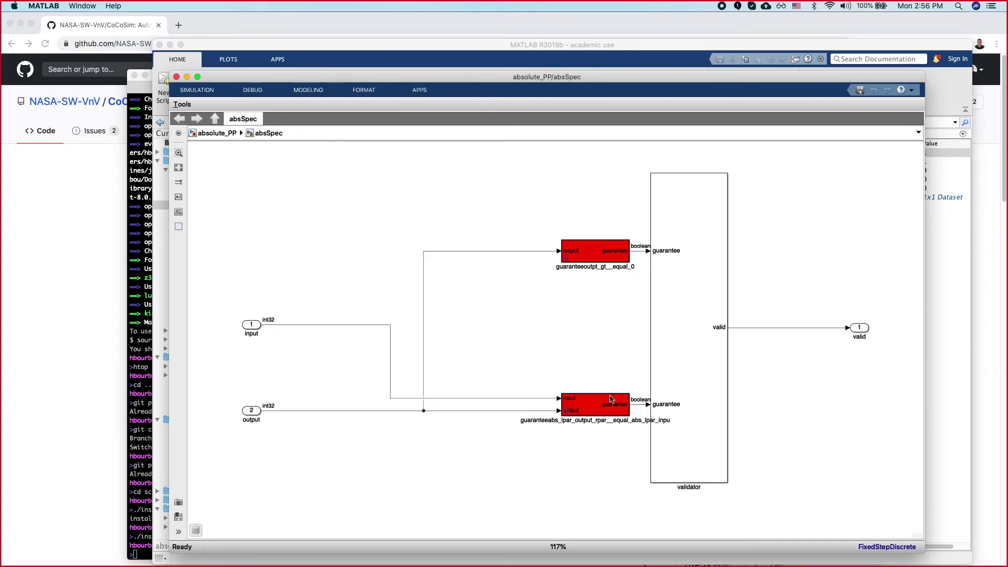
{"action": "left_click", "coordinate": [589, 250]}
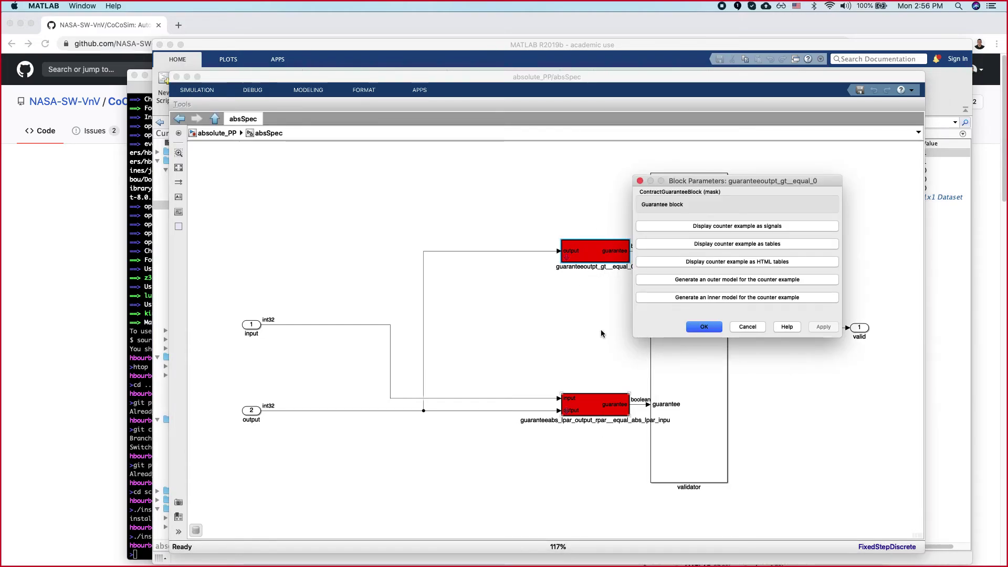
{"action": "left_click", "coordinate": [725, 230]}
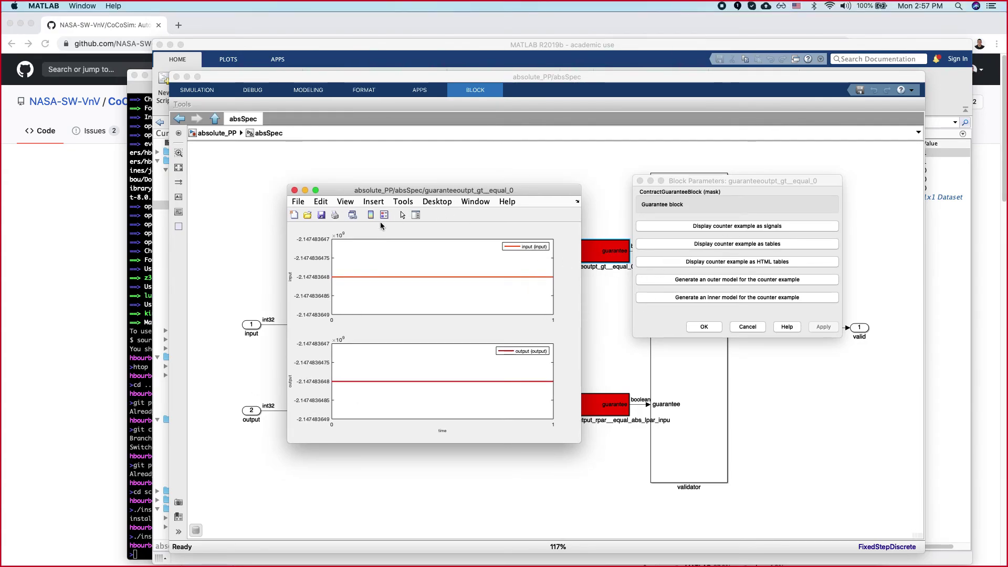
{"action": "left_click", "coordinate": [294, 190]}
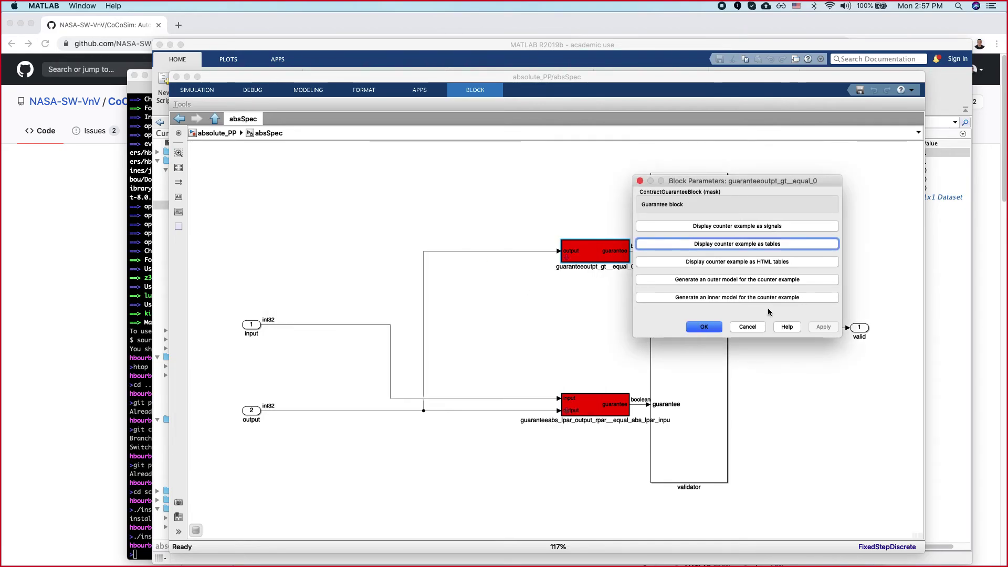
{"action": "left_click", "coordinate": [747, 327]}
Step: Inspect the signal paths into the Switch block of the abs subsystem and return to the top level of absolute_PP
{"action": "left_click", "coordinate": [217, 135]}
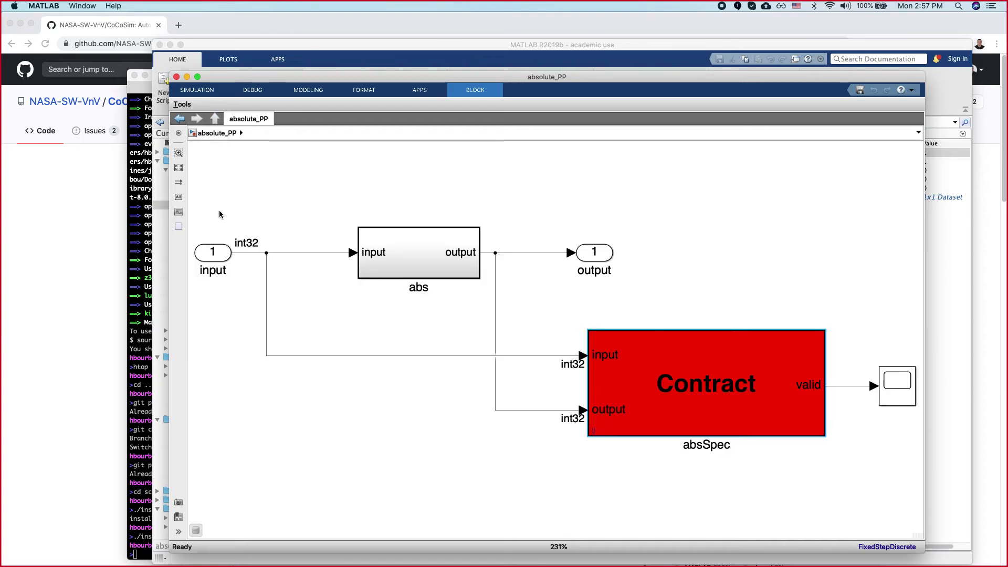
{"action": "left_click_drag", "start_coordinate": [207, 213], "coordinate": [241, 317]}
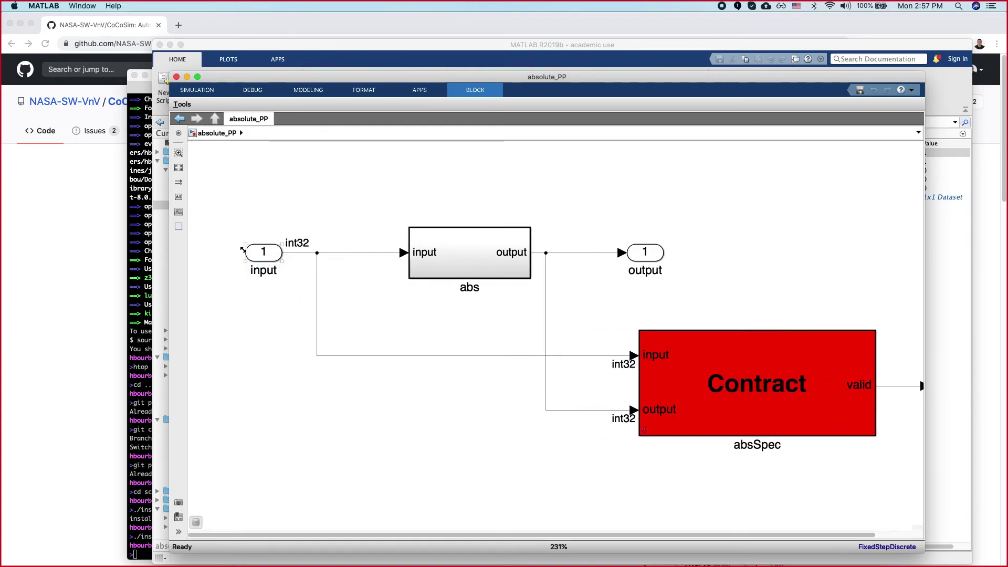
{"action": "left_click", "coordinate": [448, 256]}
{"action": "double_click", "coordinate": [427, 265]}
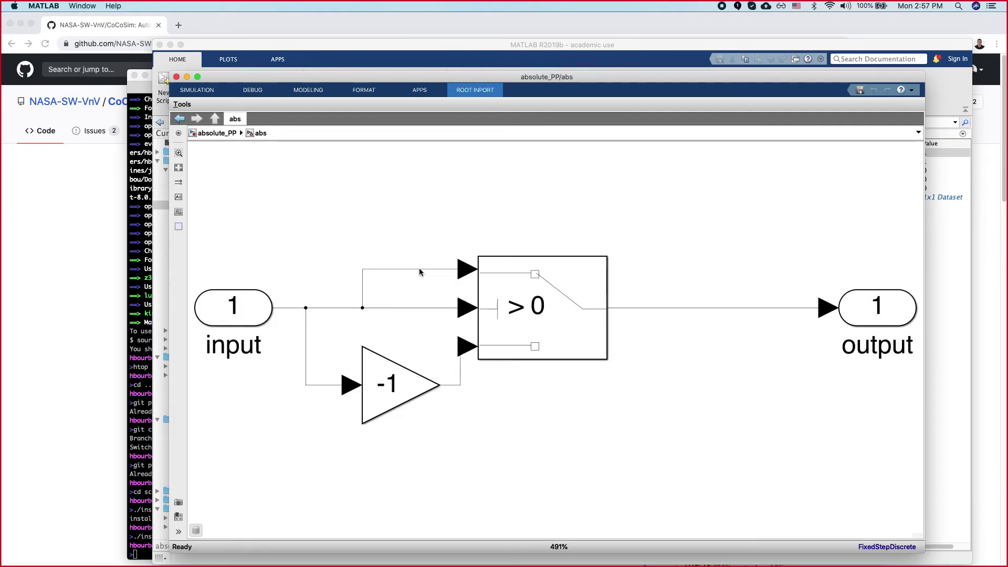
{"action": "left_click", "coordinate": [397, 269]}
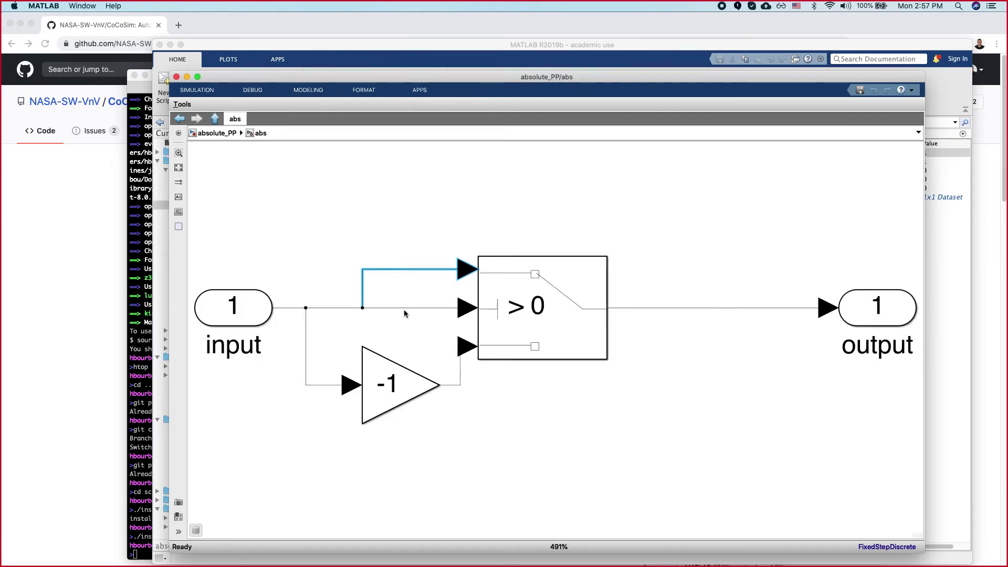
{"action": "left_click", "coordinate": [404, 313]}
{"action": "left_click", "coordinate": [403, 308]}
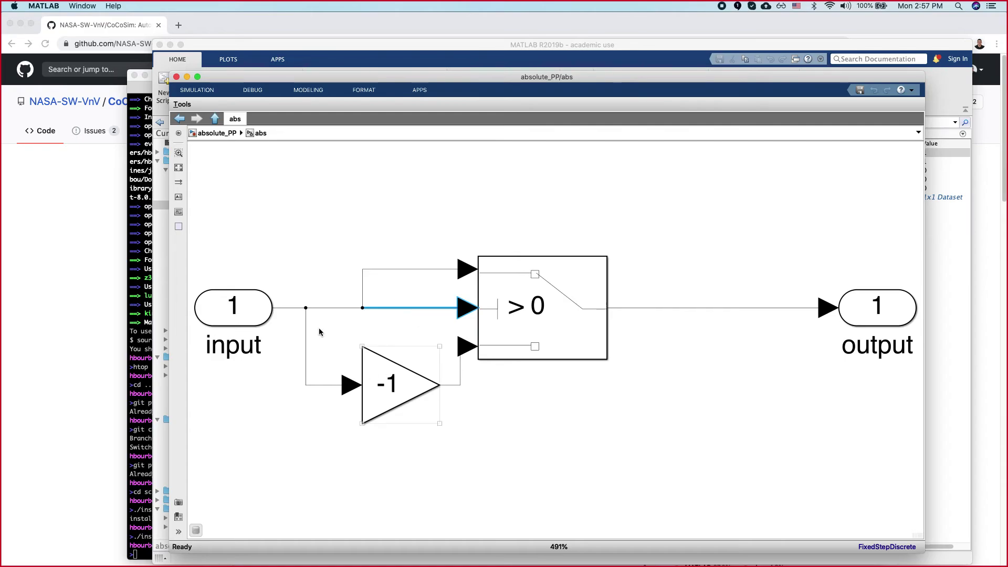
{"action": "left_click", "coordinate": [216, 133]}
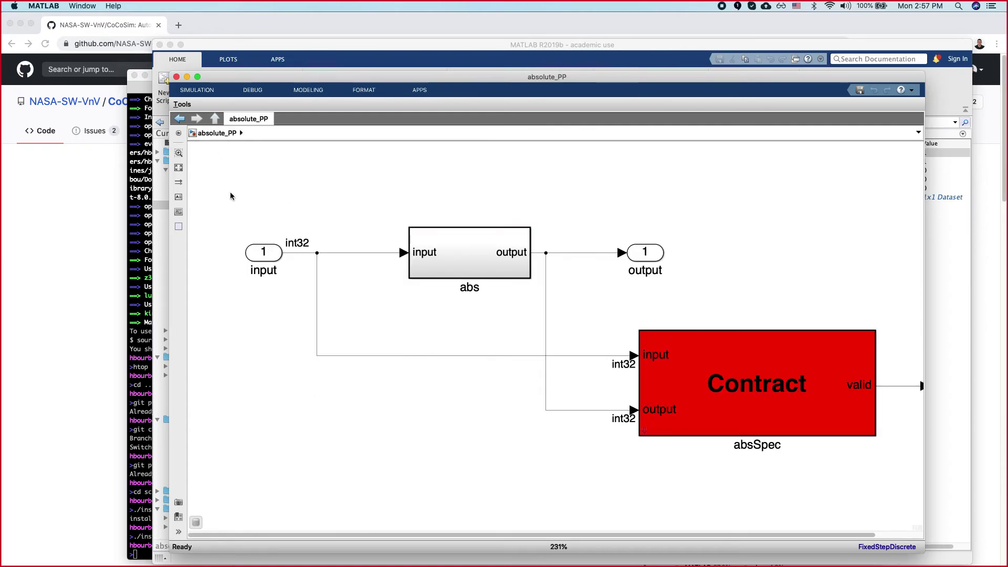
{"action": "left_click_drag", "start_coordinate": [614, 234], "coordinate": [856, 300]}
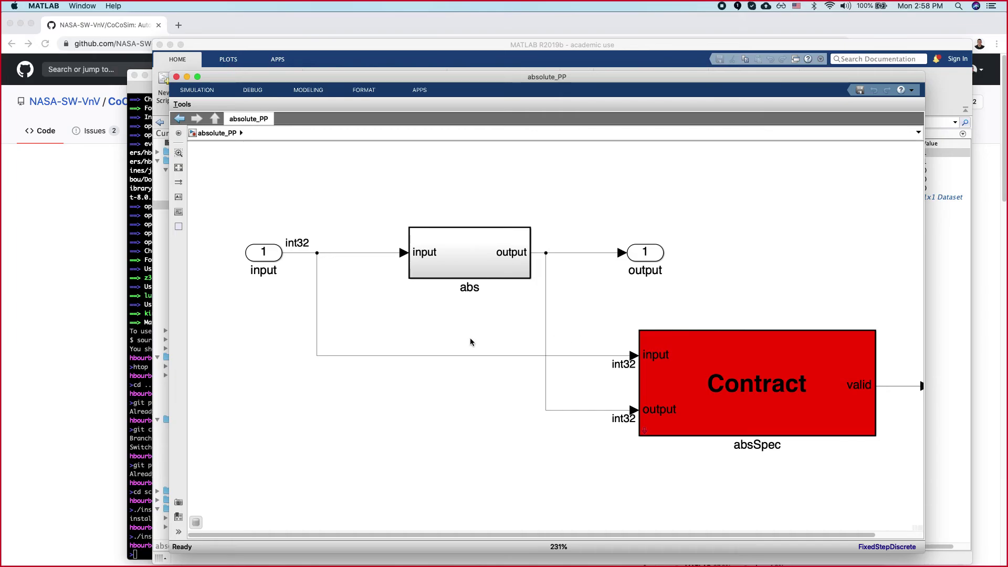
Step: Return to the MATLAB main window and compare the absolute.slx and absolute_PP.slx entries in the contract folder
{"action": "left_click", "coordinate": [156, 253]}
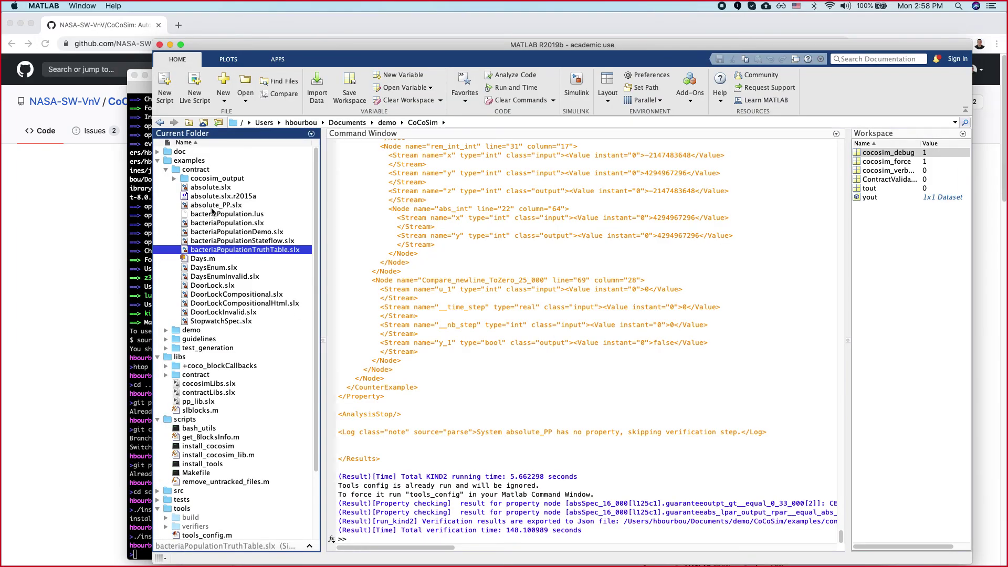
{"action": "left_click", "coordinate": [211, 206]}
{"action": "left_click", "coordinate": [196, 189]}
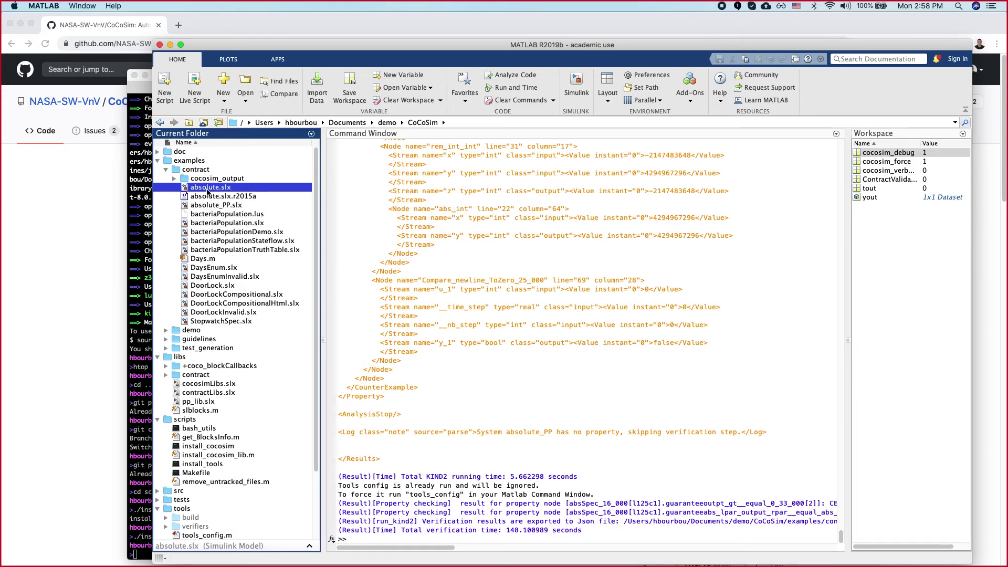
{"action": "left_click", "coordinate": [213, 207]}
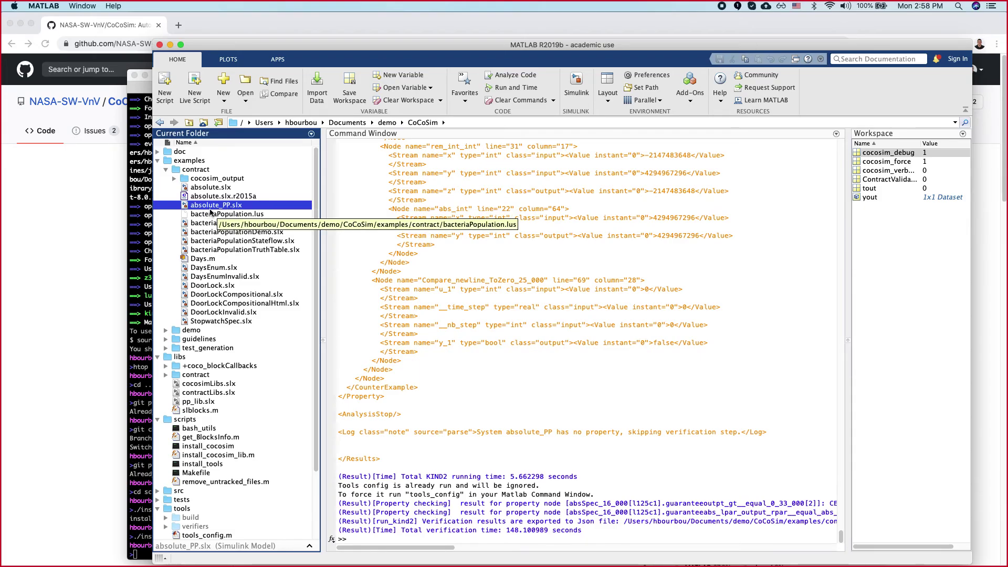
Step: Expand cocosim_output/absolute_PP to list its generated files and make examples/contract the current folder
{"action": "left_click", "coordinate": [202, 181]}
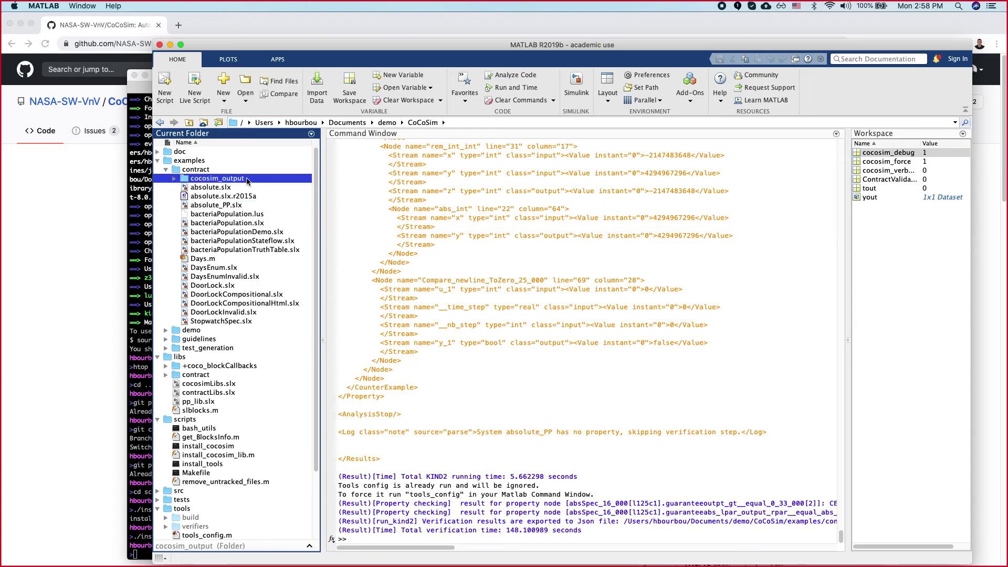
{"action": "left_click", "coordinate": [174, 179]}
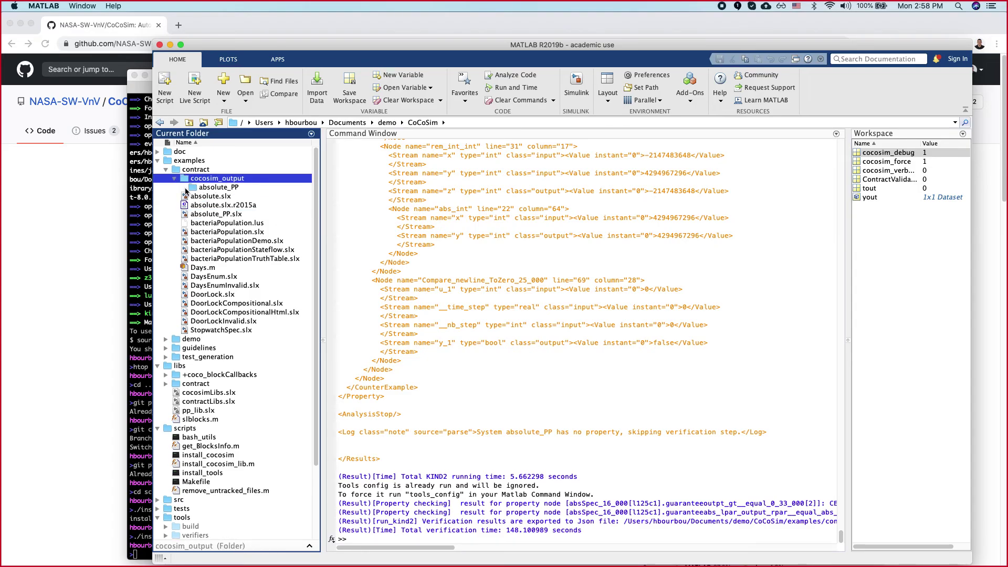
{"action": "left_click", "coordinate": [183, 187]}
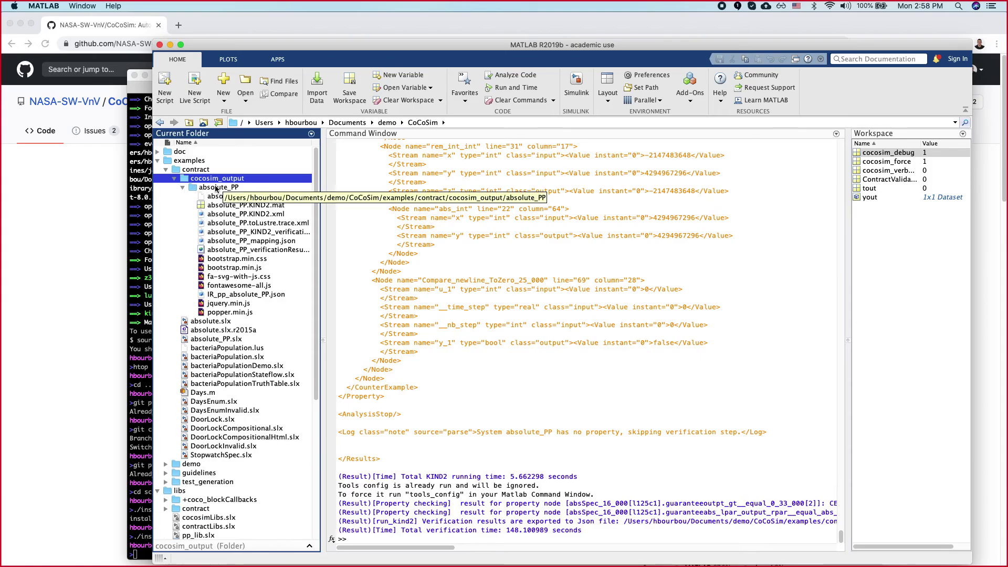
{"action": "left_click", "coordinate": [202, 170]}
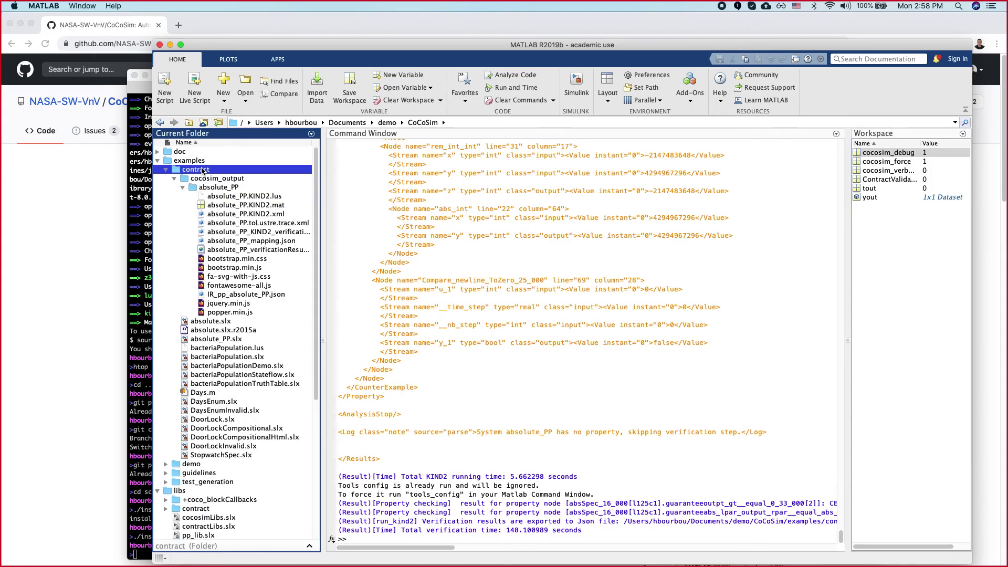
{"action": "double_click", "coordinate": [202, 170]}
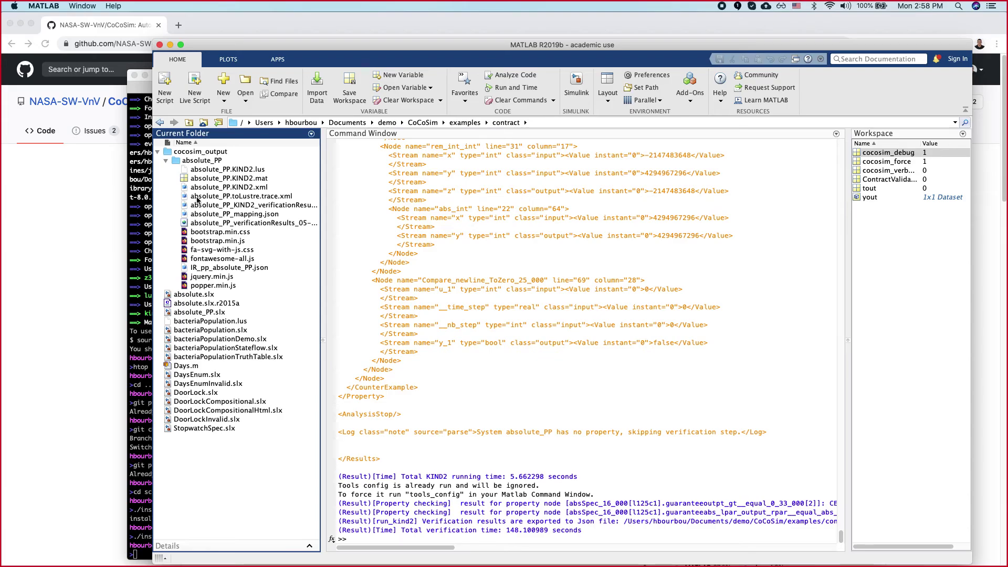
Step: Compare the absolute_PP output folder, the absolute_PP.slx model and the generated absolute_PP.KIND2.lus file in the file list
{"action": "left_click", "coordinate": [202, 161]}
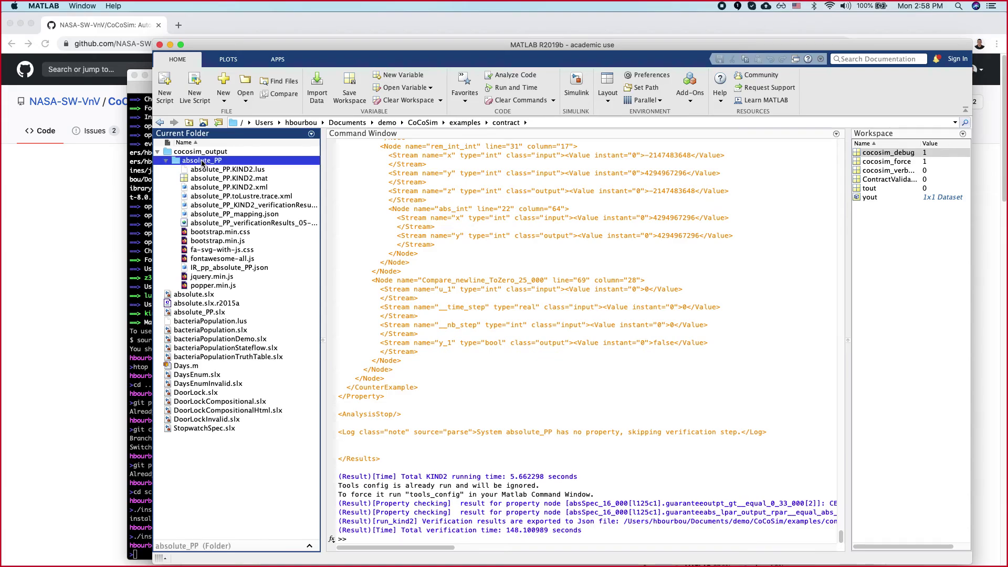
{"action": "left_click", "coordinate": [190, 313]}
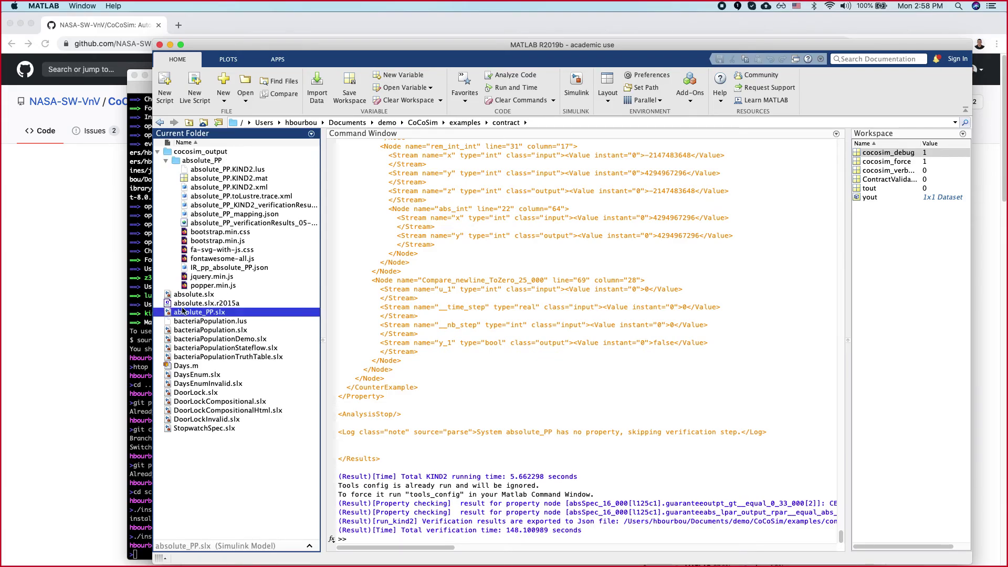
{"action": "left_click", "coordinate": [213, 170]}
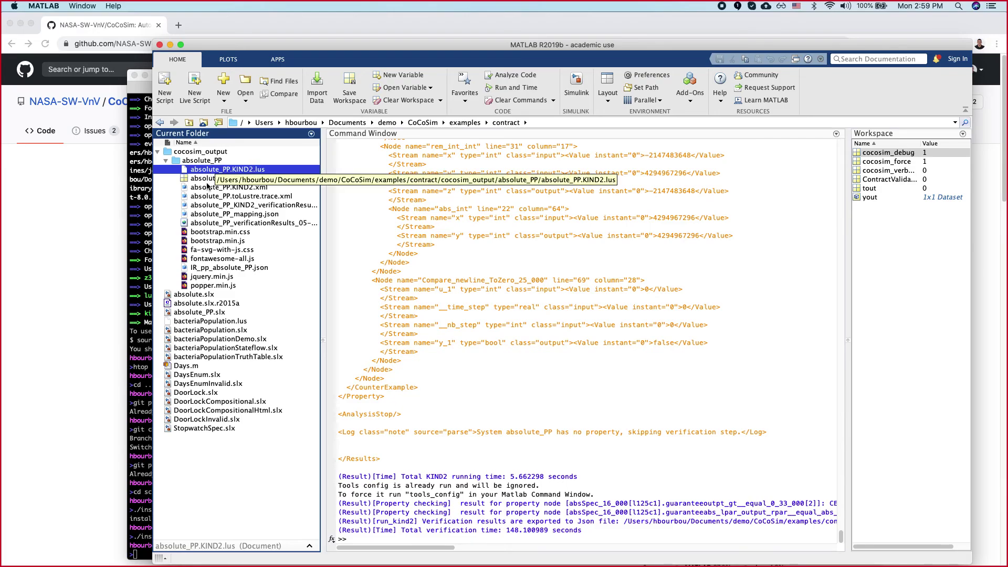
{"action": "left_click", "coordinate": [211, 161]}
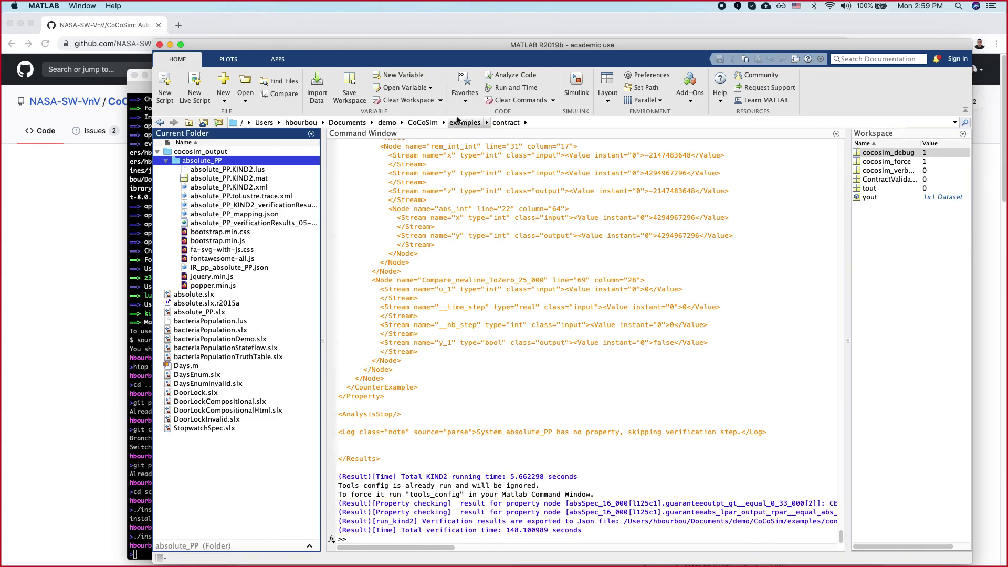
Step: Make the CoCoSim root the current folder and collapse its examples, libs and scripts folders
{"action": "left_click", "coordinate": [424, 122]}
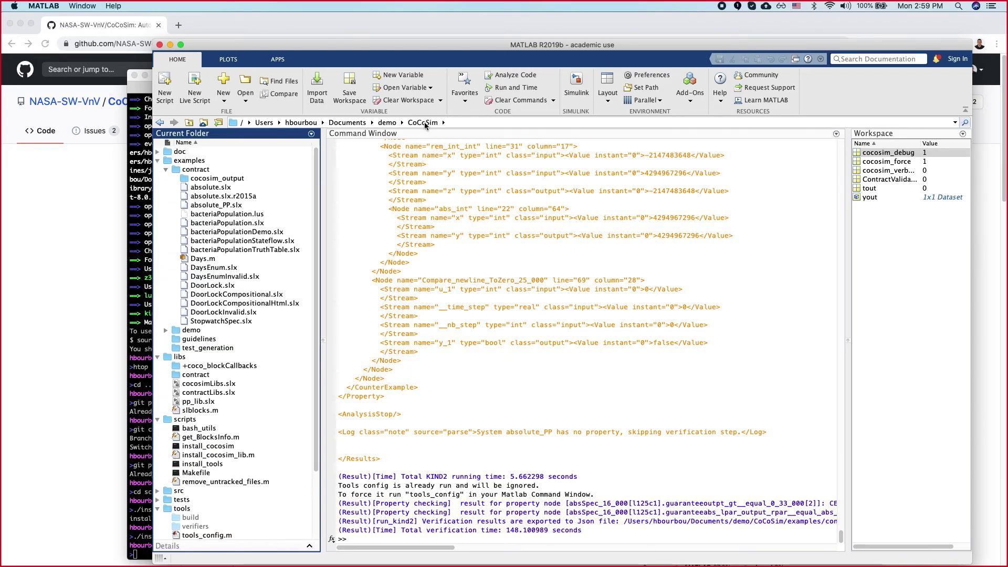
{"action": "left_click", "coordinate": [166, 169]}
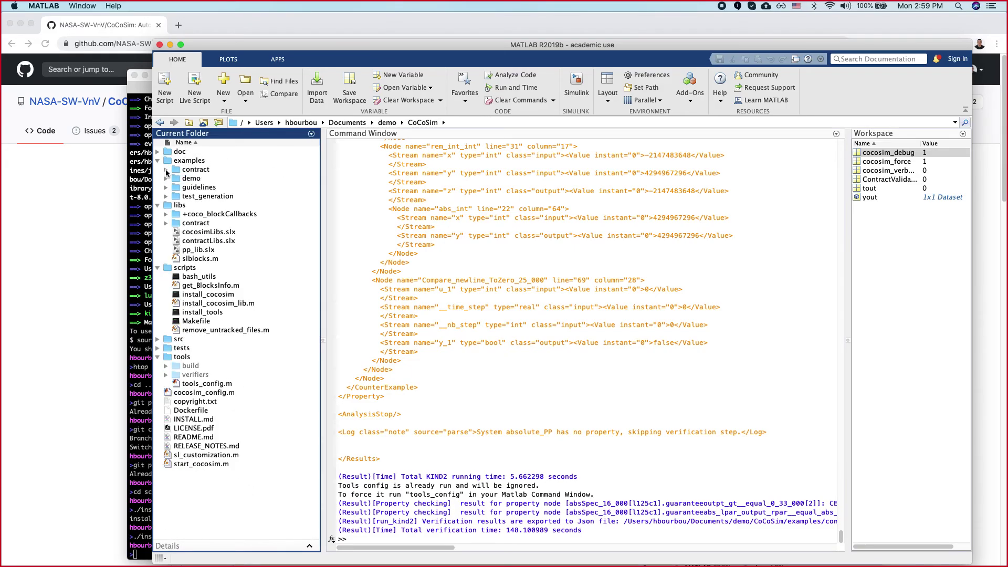
{"action": "left_click", "coordinate": [166, 169]}
{"action": "left_click", "coordinate": [174, 178]}
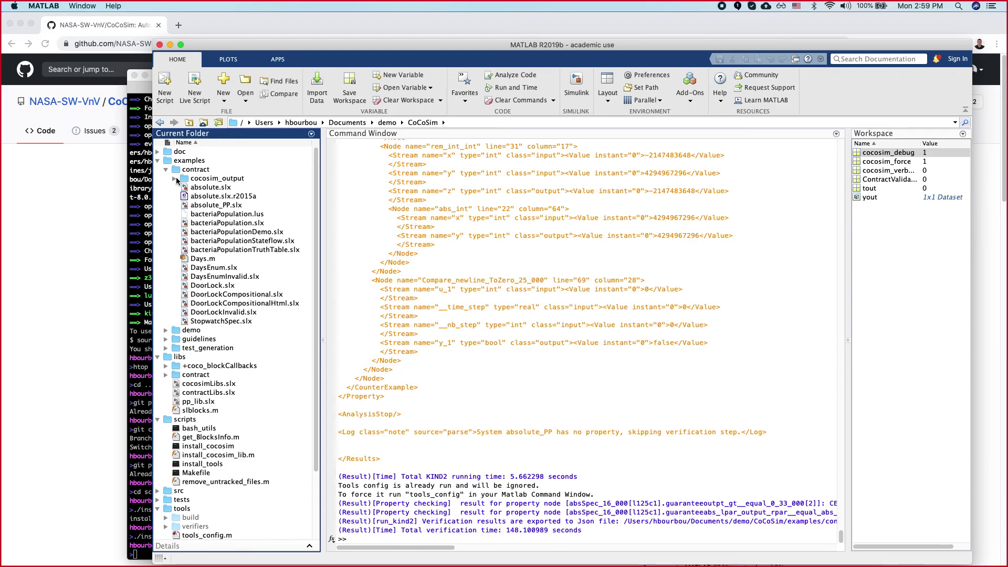
{"action": "scroll", "coordinate": [173, 313], "scroll_direction": "down", "scroll_amount": 3}
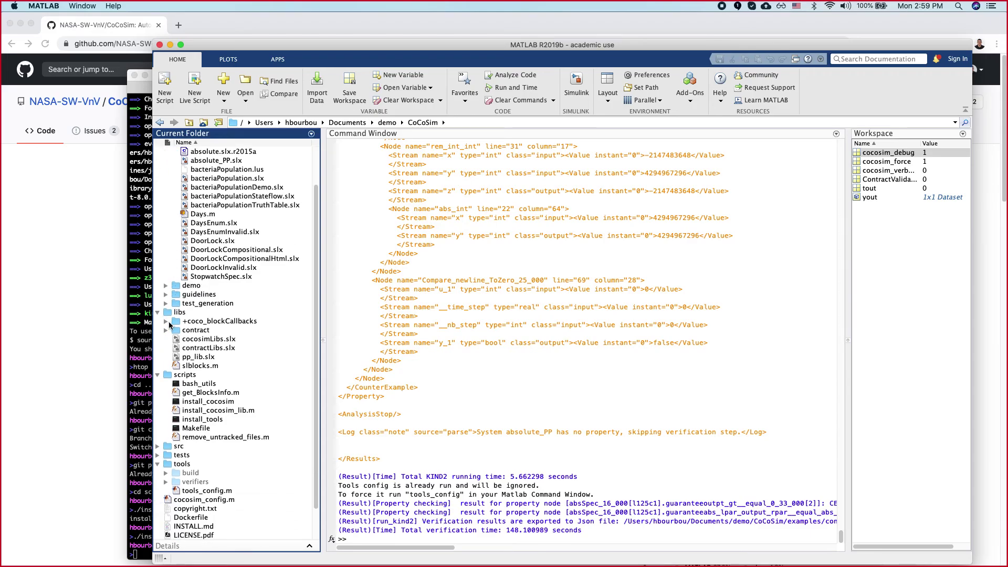
{"action": "left_click", "coordinate": [157, 313]}
{"action": "left_click", "coordinate": [158, 331]}
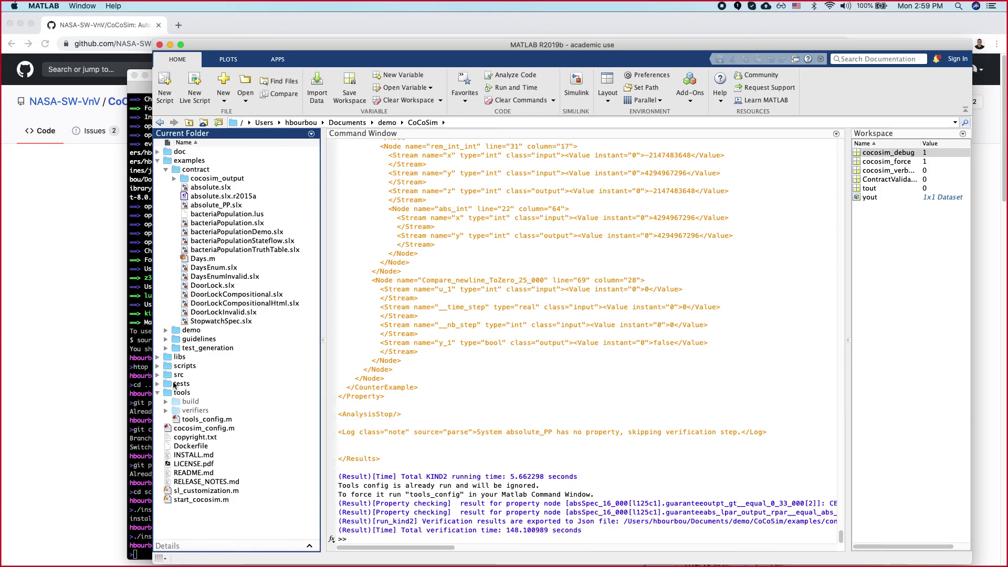
{"action": "left_click", "coordinate": [166, 170]}
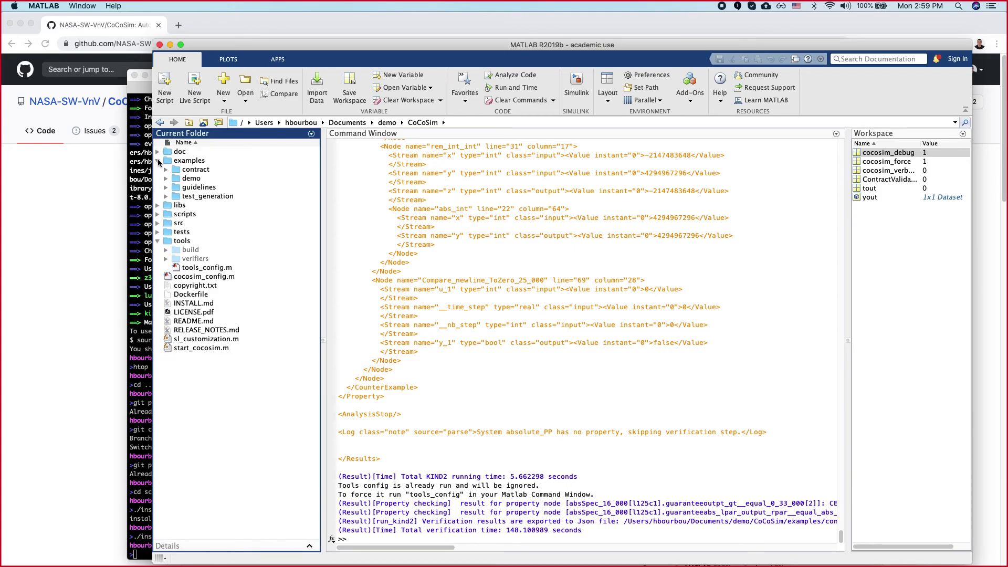
{"action": "left_click", "coordinate": [158, 161]}
Step: Expand src/middleEnd in the CoCoSim folder and make its +nasa_toLustre subfolder the current folder
{"action": "left_click", "coordinate": [157, 188]}
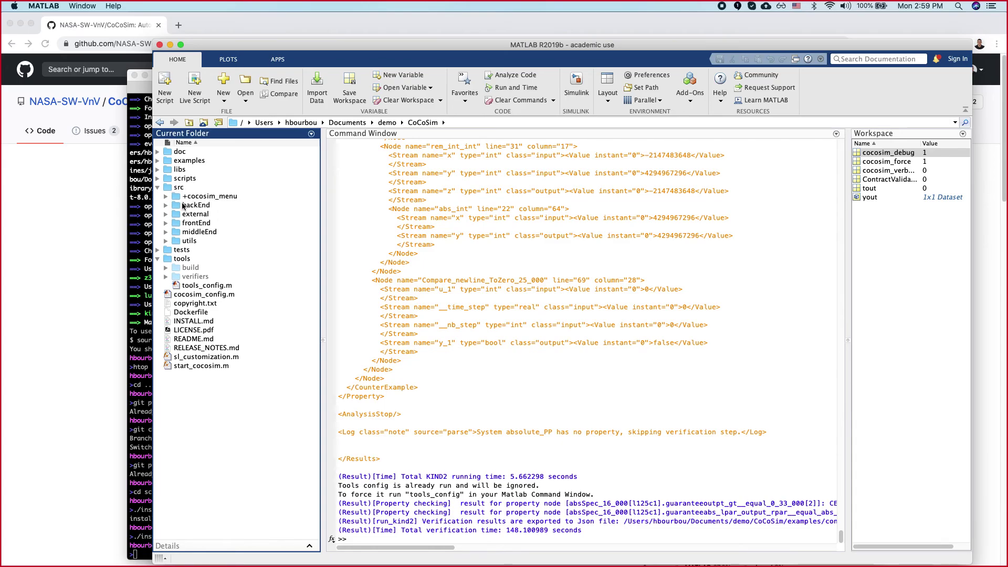
{"action": "left_click", "coordinate": [165, 232]}
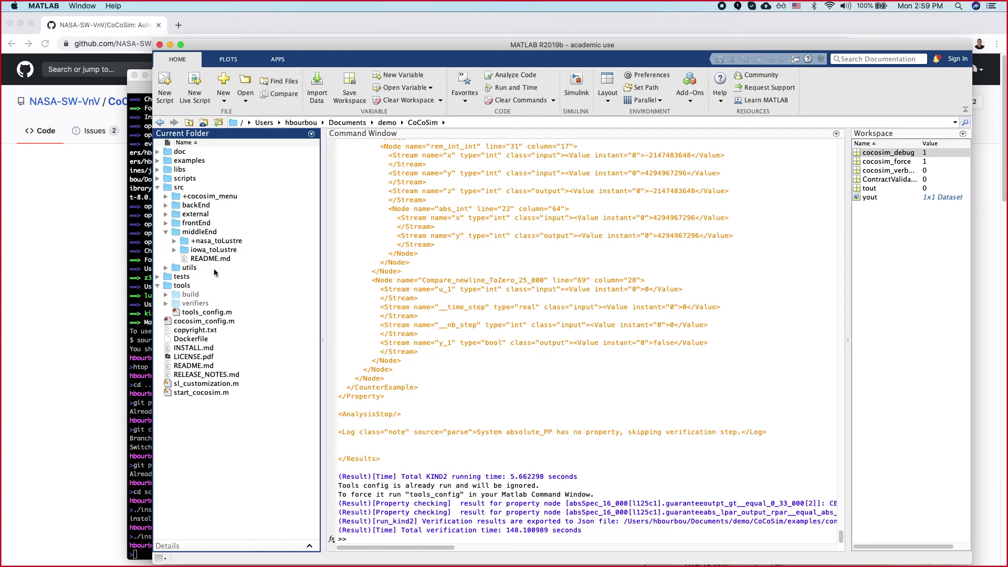
{"action": "left_click", "coordinate": [209, 250]}
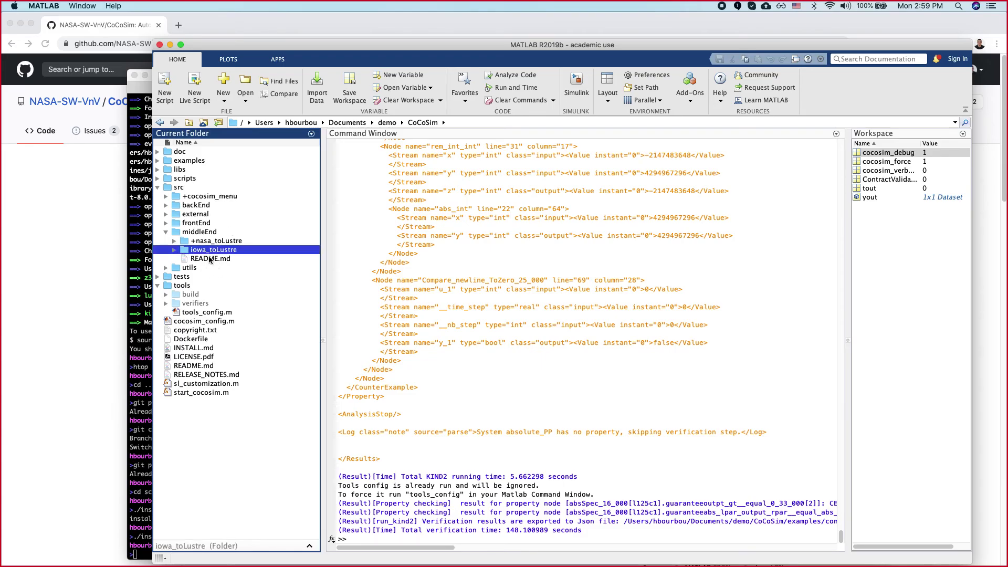
{"action": "left_click", "coordinate": [174, 241]}
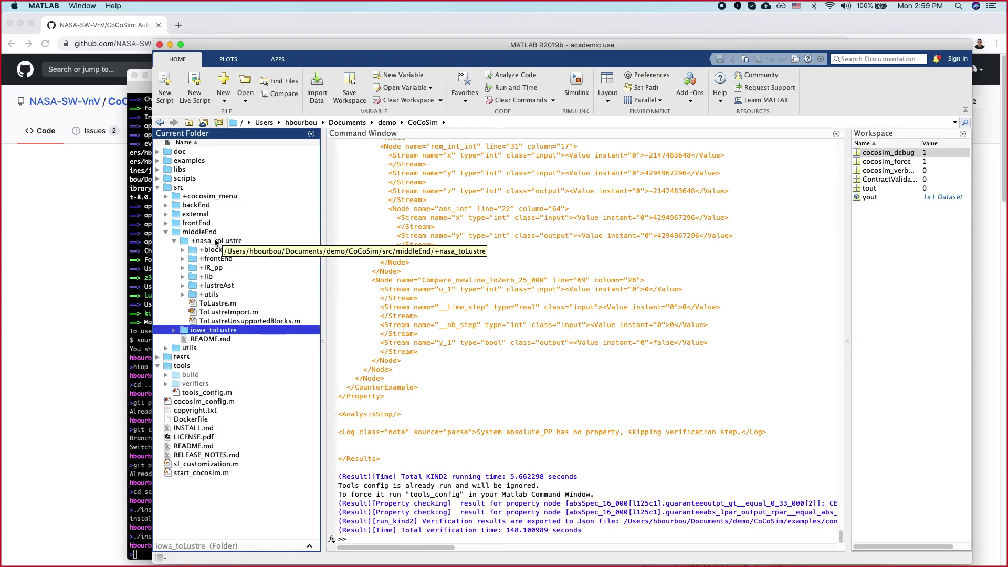
{"action": "double_click", "coordinate": [227, 241]}
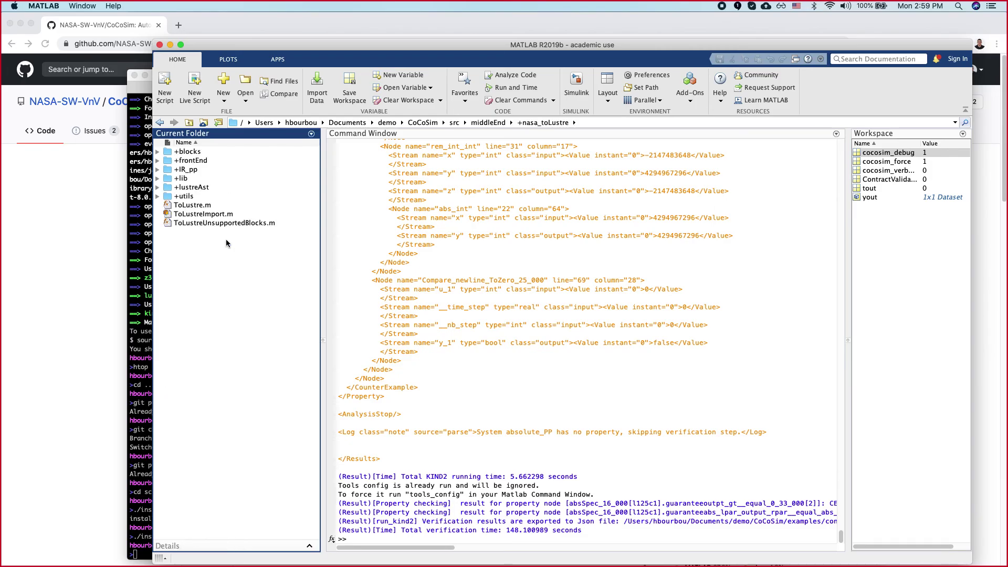
Step: Expand the +lib folder and look over its Lustre files, including conv.lus and lustrec_math_more_precise_abstraction.lus
{"action": "left_click", "coordinate": [158, 178]}
{"action": "left_click", "coordinate": [197, 197]}
{"action": "left_click", "coordinate": [205, 214]}
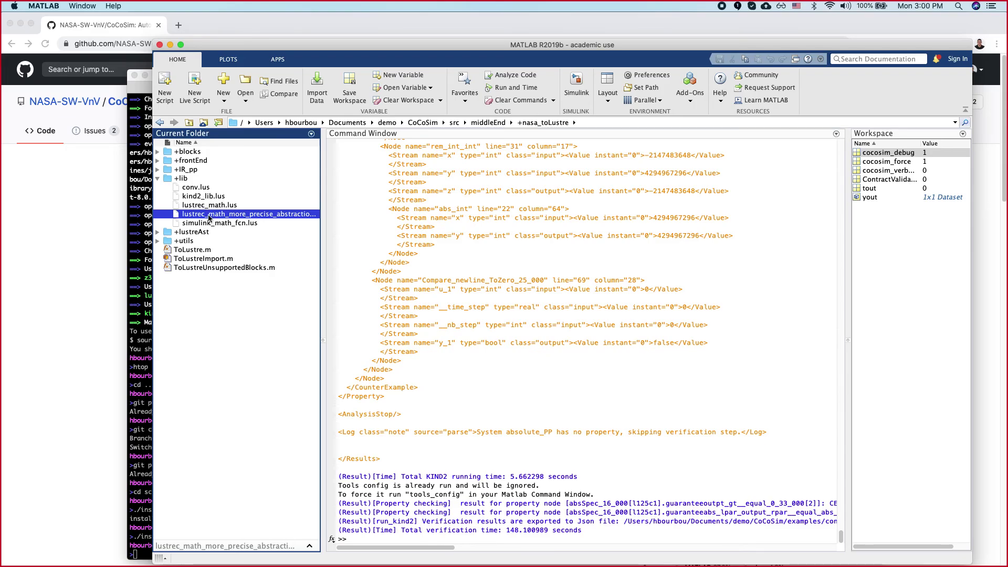
{"action": "left_click", "coordinate": [190, 188]}
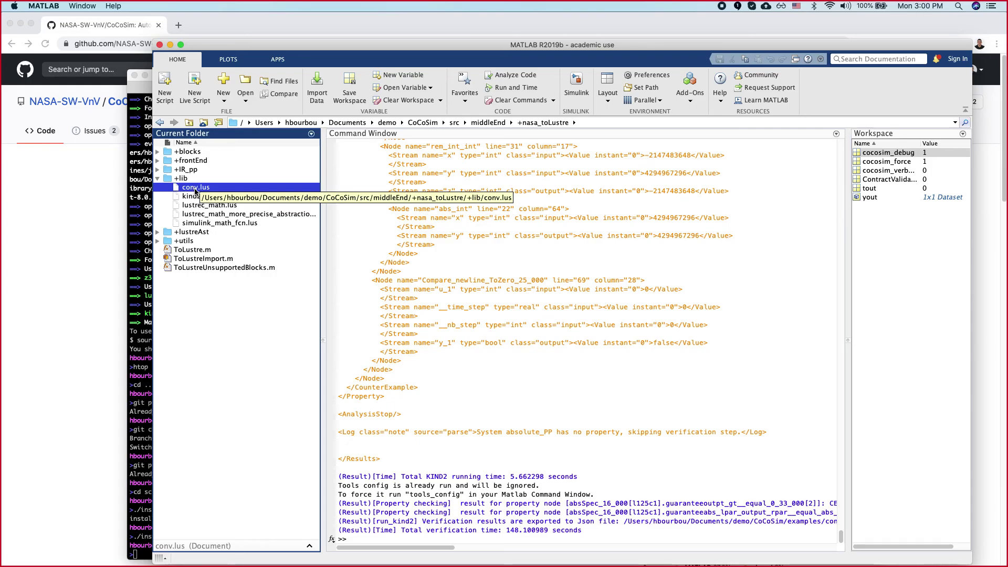
Step: Open kind2_lib.lus and examine the assertions in the kind2_times node and the kind2_divide node below it
{"action": "left_click", "coordinate": [198, 197]}
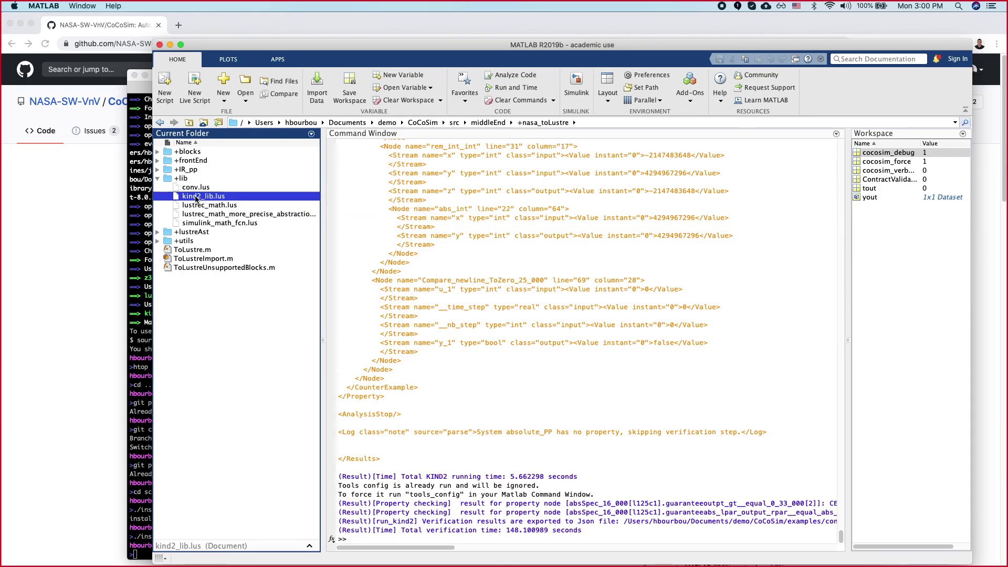
{"action": "double_click", "coordinate": [196, 197]}
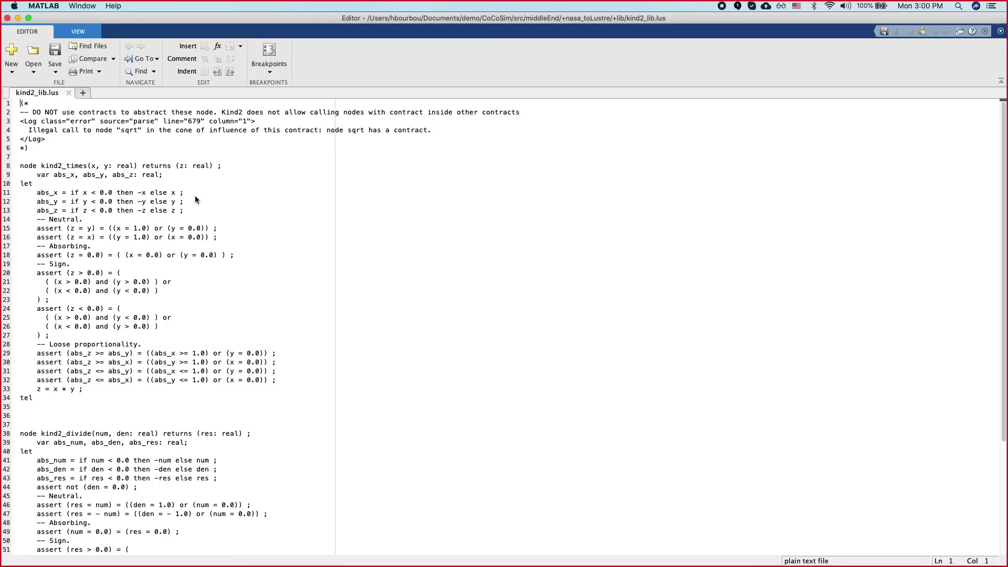
{"action": "double_click", "coordinate": [76, 166]}
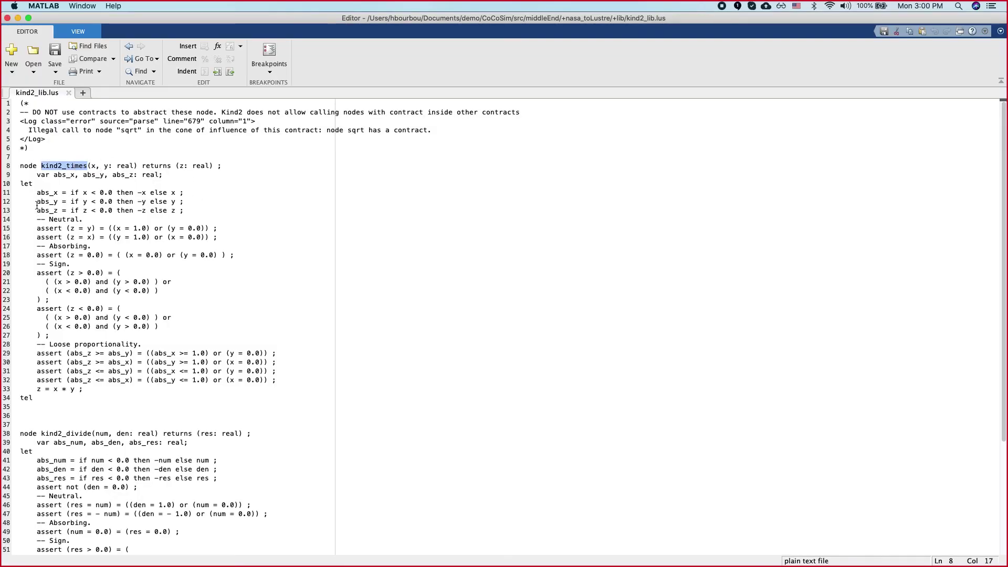
{"action": "left_click_drag", "start_coordinate": [36, 193], "coordinate": [235, 335]}
{"action": "left_click", "coordinate": [234, 335]}
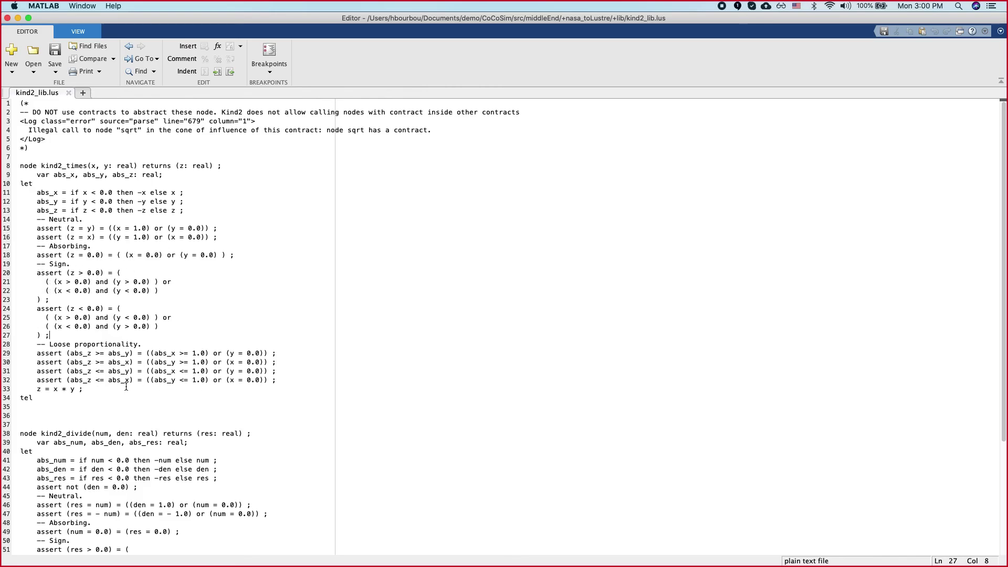
{"action": "left_click_drag", "start_coordinate": [284, 377], "coordinate": [1, 197]}
{"action": "scroll", "coordinate": [166, 338], "scroll_direction": "down", "scroll_amount": 5}
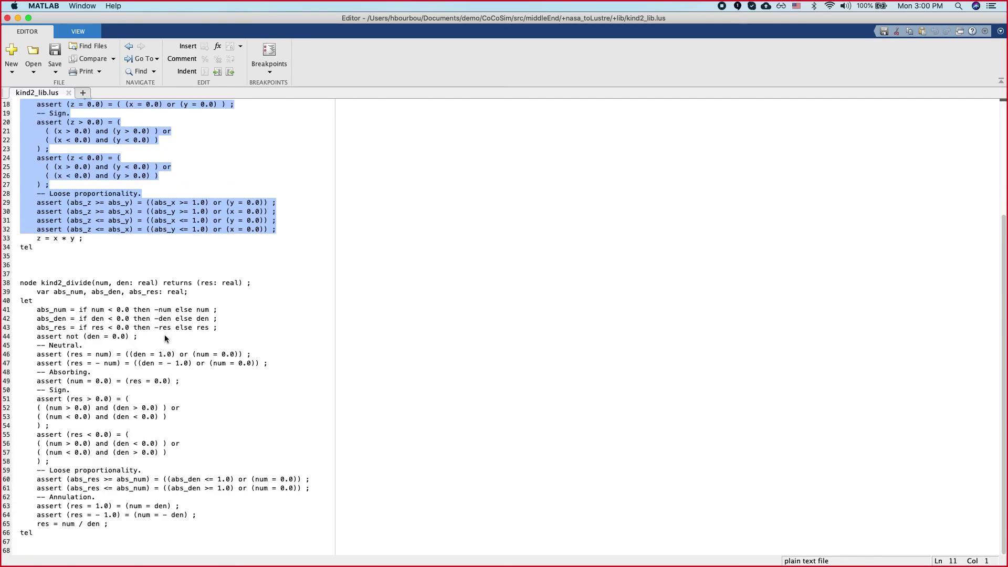
Step: Return to the MATLAB main window, open lustrec_math.lus and examine the sin and cos nodes with the cos range assertion
{"action": "key", "text": "super+0"}
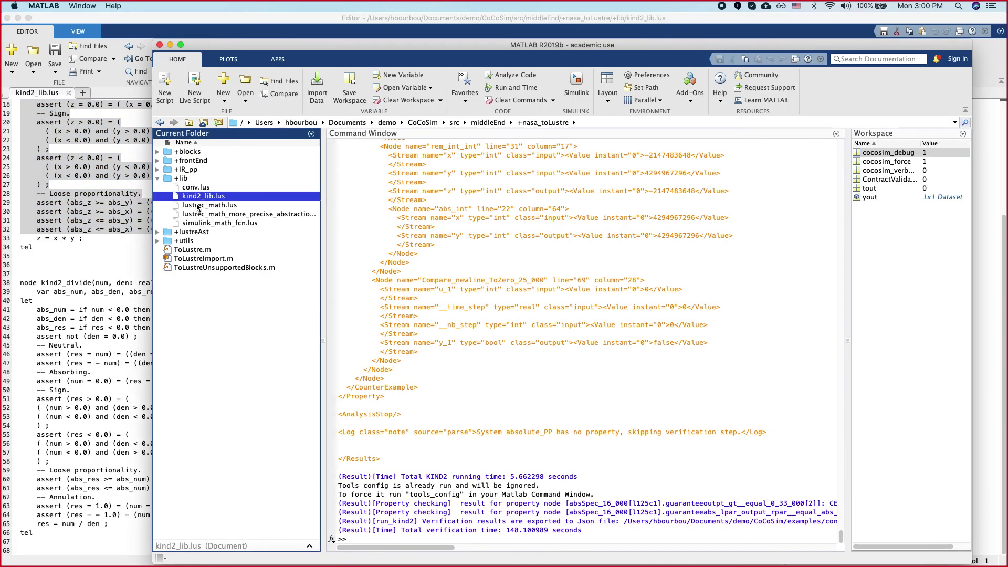
{"action": "left_click", "coordinate": [202, 206]}
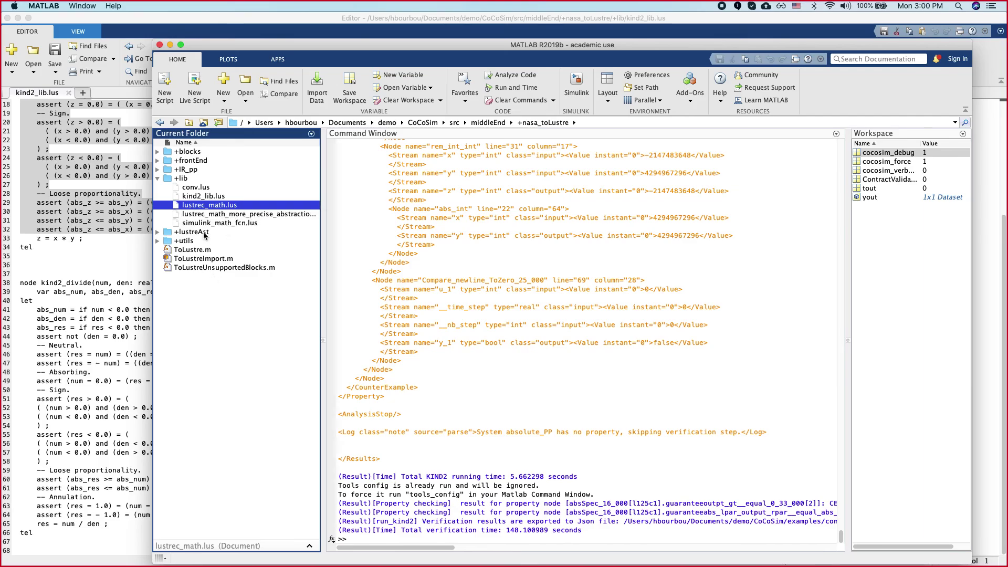
{"action": "double_click", "coordinate": [199, 206]}
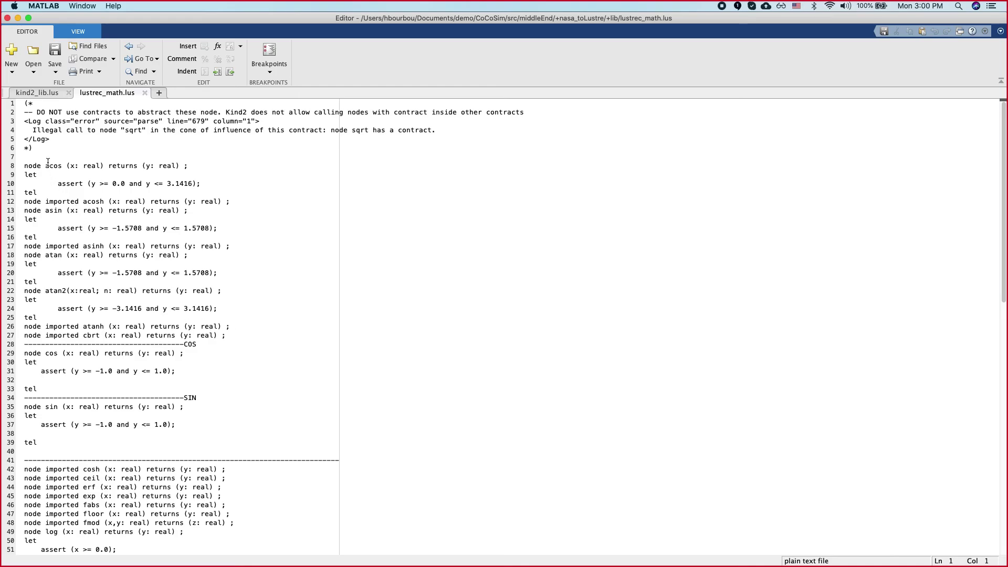
{"action": "double_click", "coordinate": [47, 406]}
{"action": "double_click", "coordinate": [50, 353]}
{"action": "left_click_drag", "start_coordinate": [41, 369], "coordinate": [189, 369]}
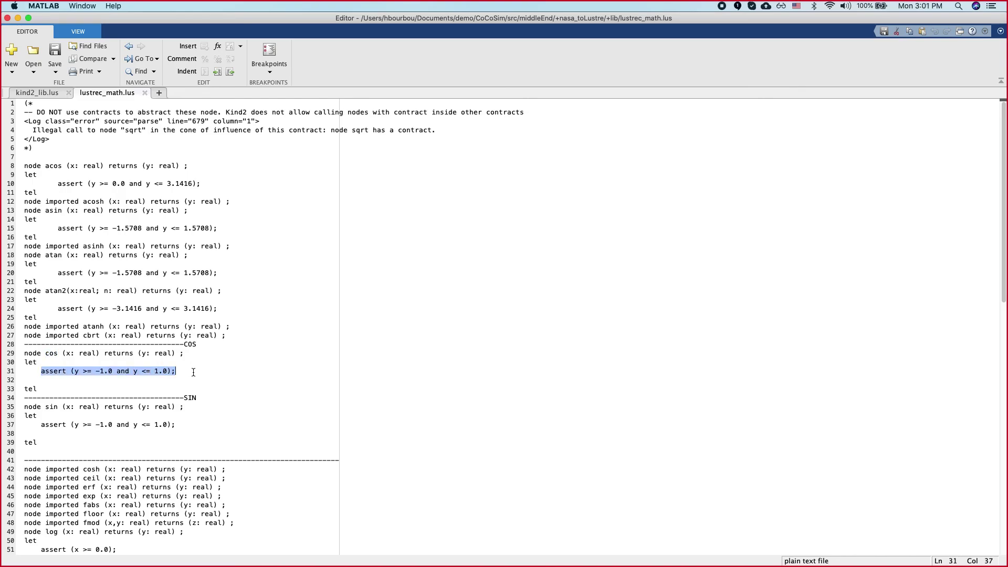
Step: Return to the main window, widen the file list to show full names and open lustrec_math_more_precise_abstraction.lus
{"action": "key", "text": "super+0"}
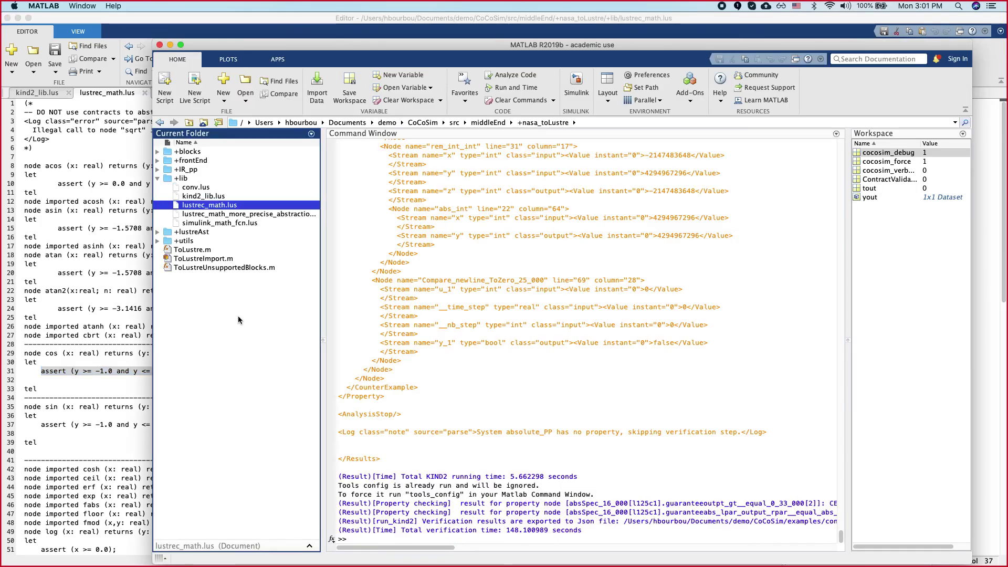
{"action": "left_click", "coordinate": [217, 215]}
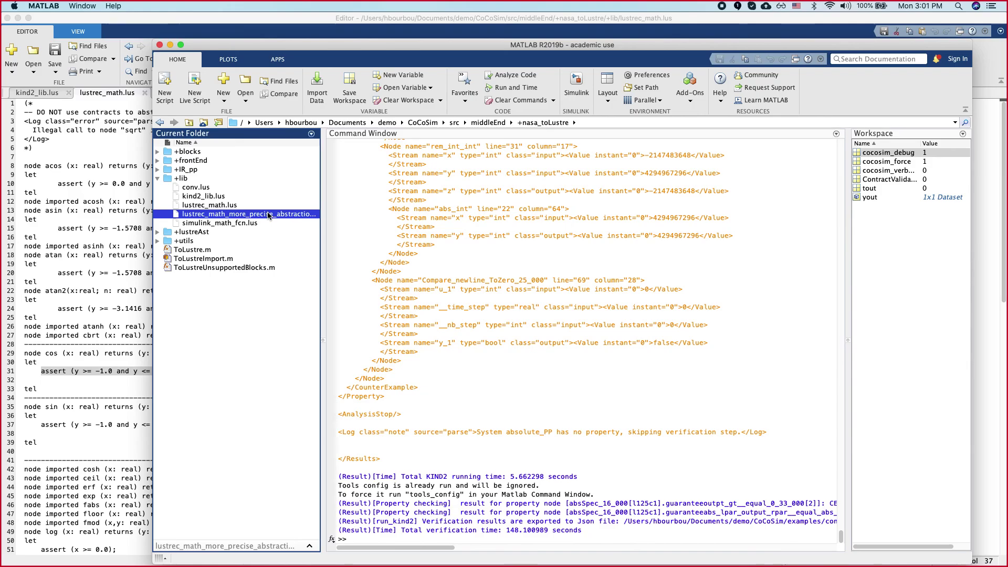
{"action": "left_click_drag", "start_coordinate": [323, 220], "coordinate": [390, 221]}
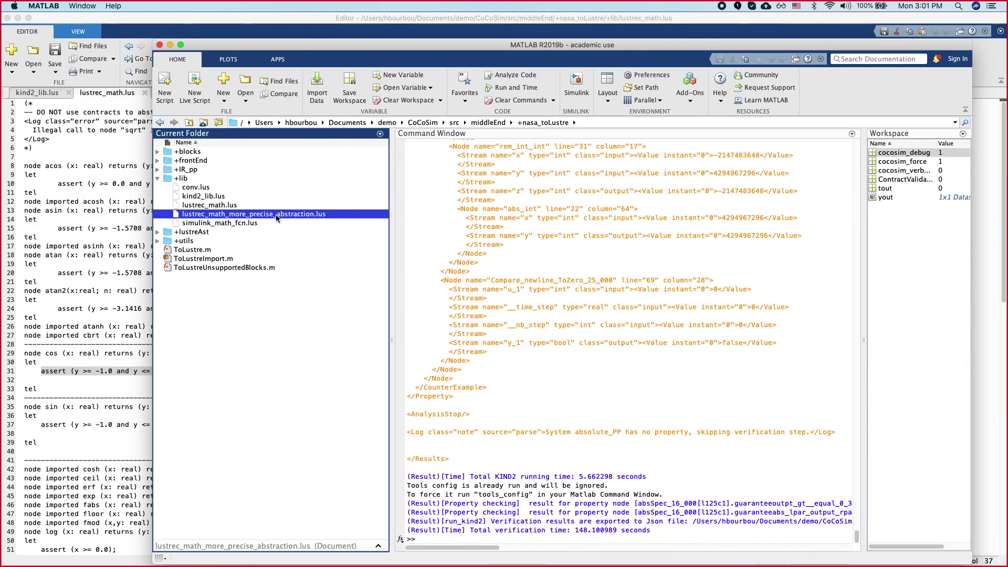
{"action": "double_click", "coordinate": [277, 215]}
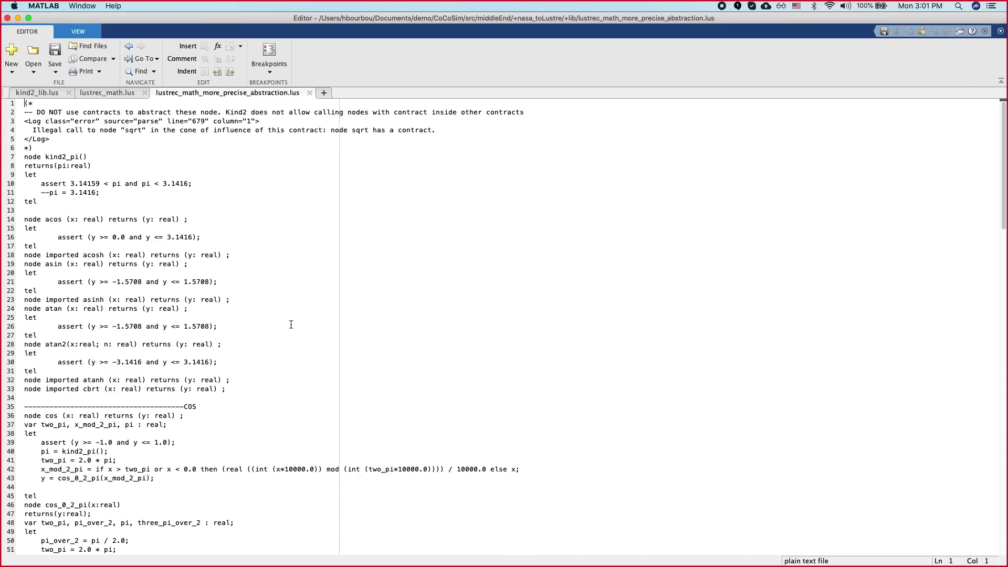
Step: Examine the lookup table abstraction in the cos_0_pi node, including the x range of its first assertion
{"action": "scroll", "coordinate": [289, 322], "scroll_direction": "down", "scroll_amount": 13}
{"action": "scroll", "coordinate": [298, 342], "scroll_direction": "down", "scroll_amount": 2}
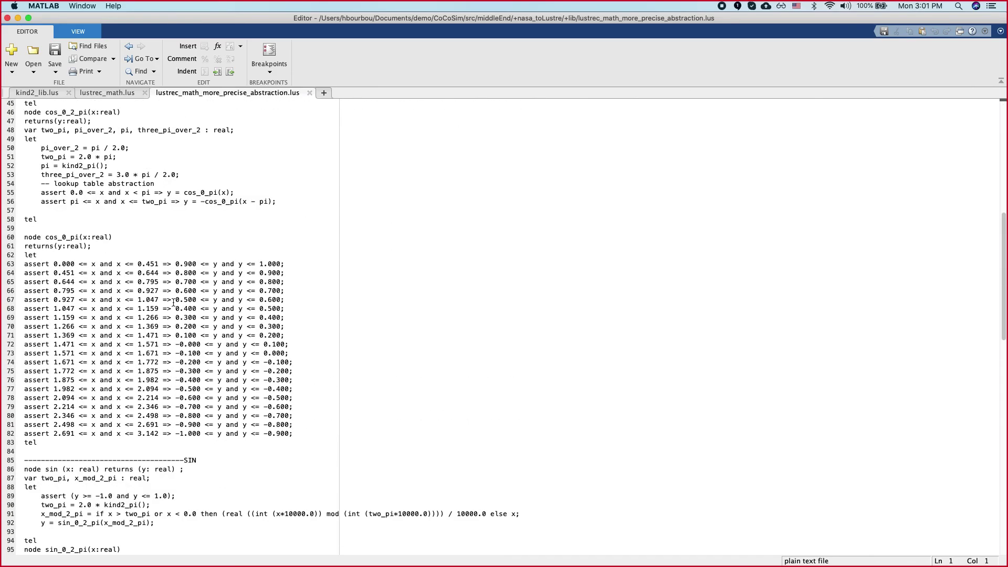
{"action": "scroll", "coordinate": [106, 316], "scroll_direction": "down", "scroll_amount": 3}
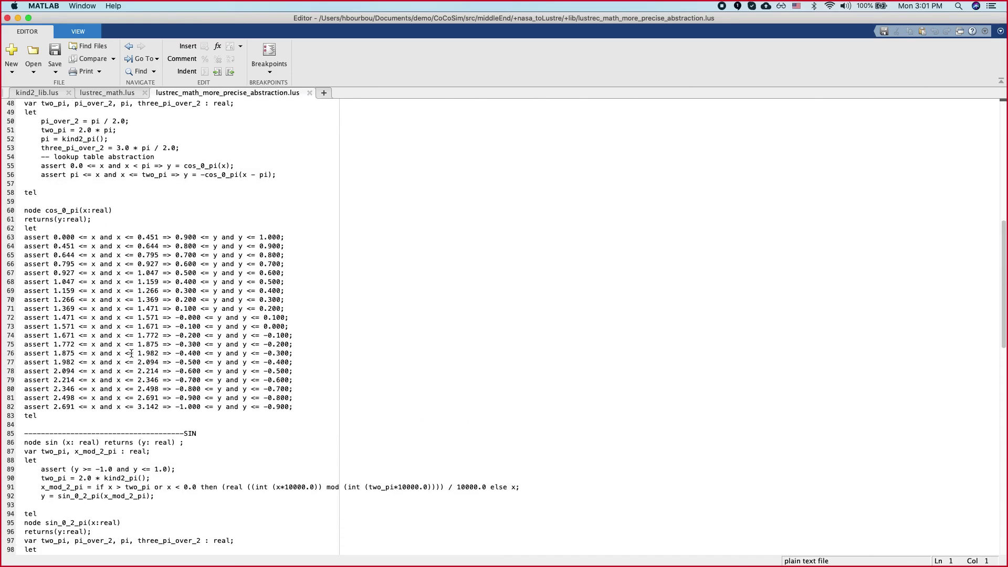
{"action": "scroll", "coordinate": [132, 352], "scroll_direction": "up", "scroll_amount": 2}
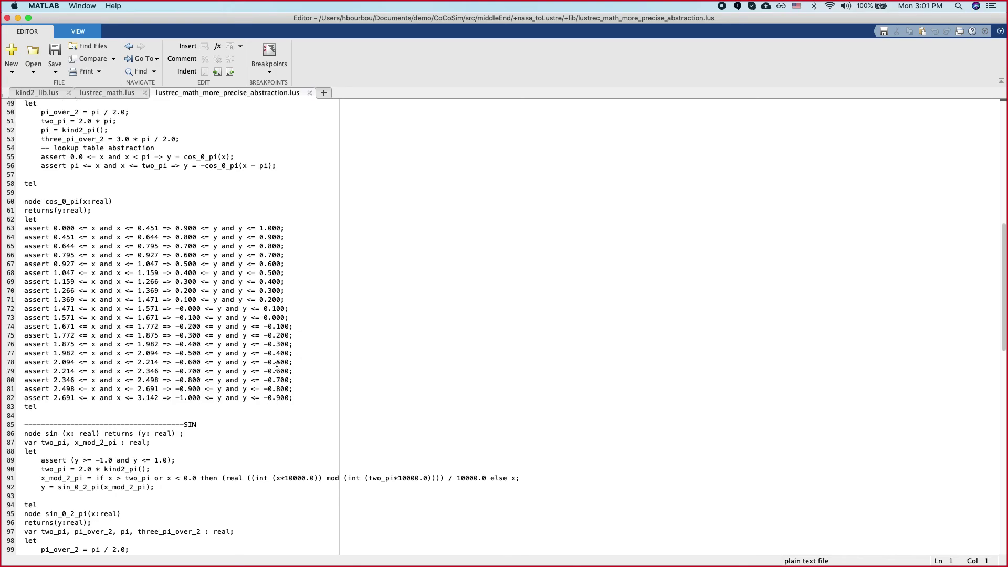
{"action": "left_click_drag", "start_coordinate": [315, 391], "coordinate": [151, 297]}
{"action": "left_click", "coordinate": [89, 245]}
{"action": "left_click_drag", "start_coordinate": [52, 228], "coordinate": [157, 225]}
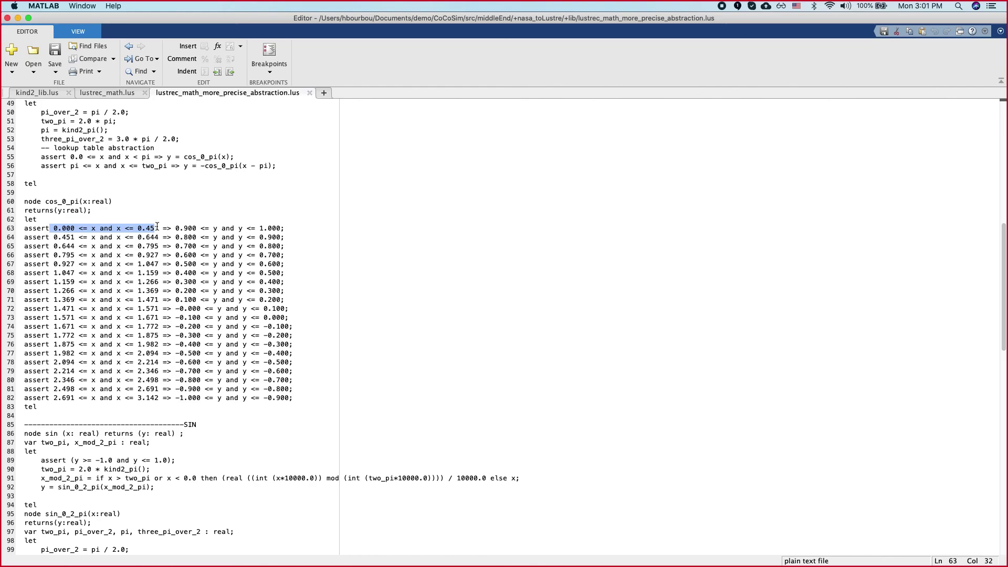
{"action": "left_click", "coordinate": [158, 228]}
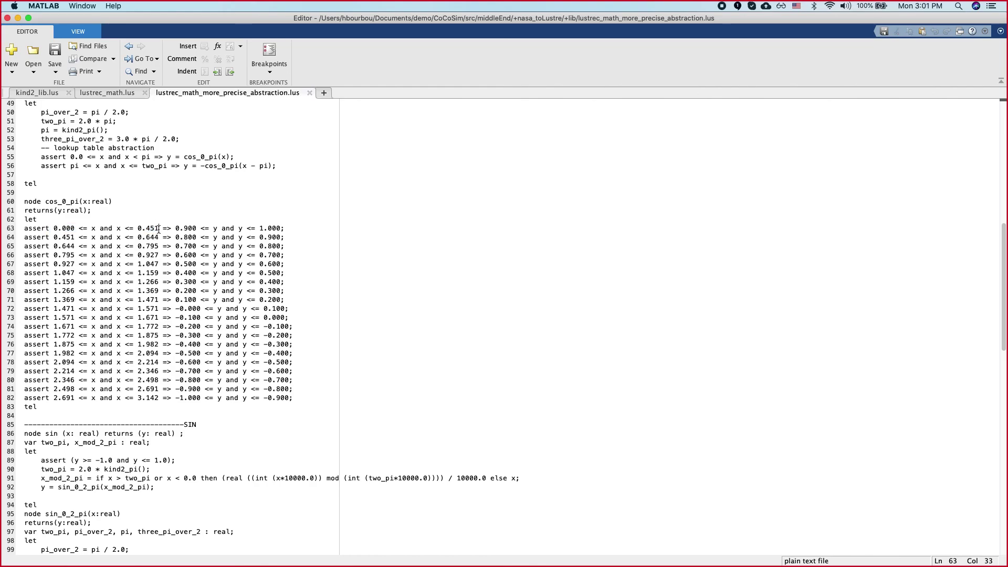
Step: Examine the y range of the first assertion in the cos_0_pi node and the node's whole block of lookup table assertions
{"action": "left_click_drag", "start_coordinate": [177, 227], "coordinate": [284, 229]}
{"action": "left_click", "coordinate": [289, 228]}
{"action": "left_click_drag", "start_coordinate": [300, 398], "coordinate": [2, 230]}
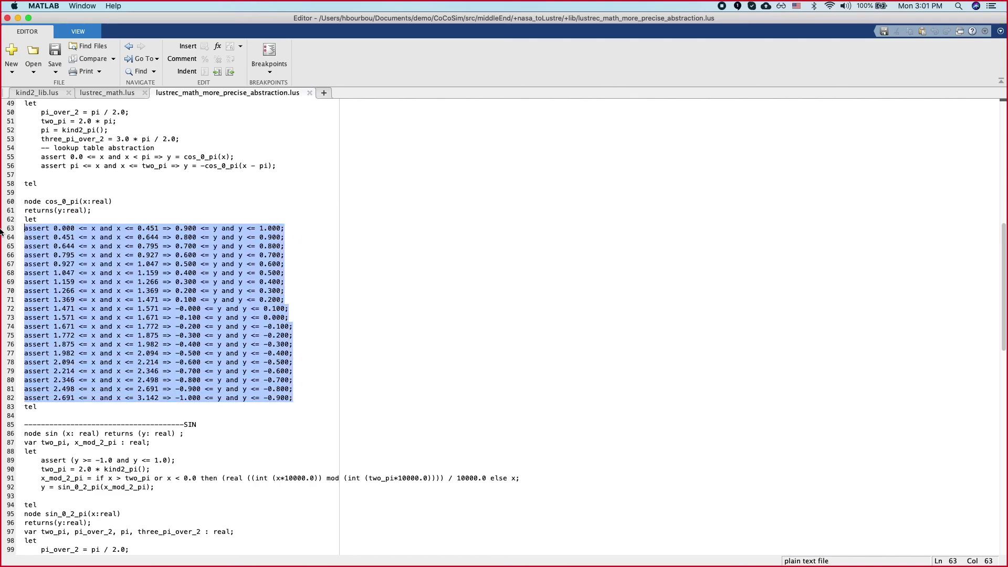
{"action": "left_click", "coordinate": [294, 327]}
{"action": "left_click_drag", "start_coordinate": [307, 401], "coordinate": [39, 229]}
{"action": "left_click", "coordinate": [190, 284]}
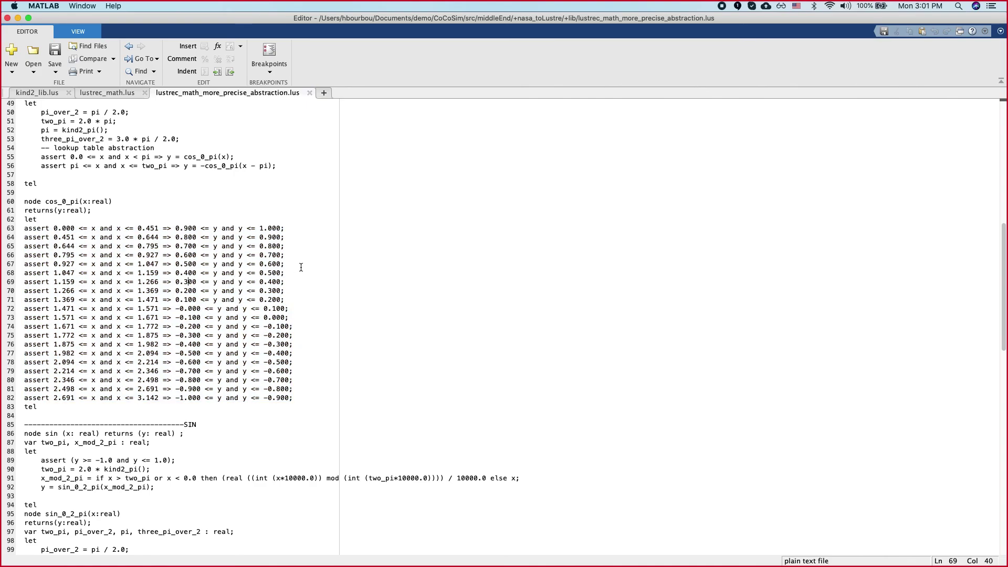
Step: Return to the MATLAB main window, go up to the CoCoSim src folder and collapse the +lib, +nasa_toLustre and middleEnd folders
{"action": "key", "text": "super+0"}
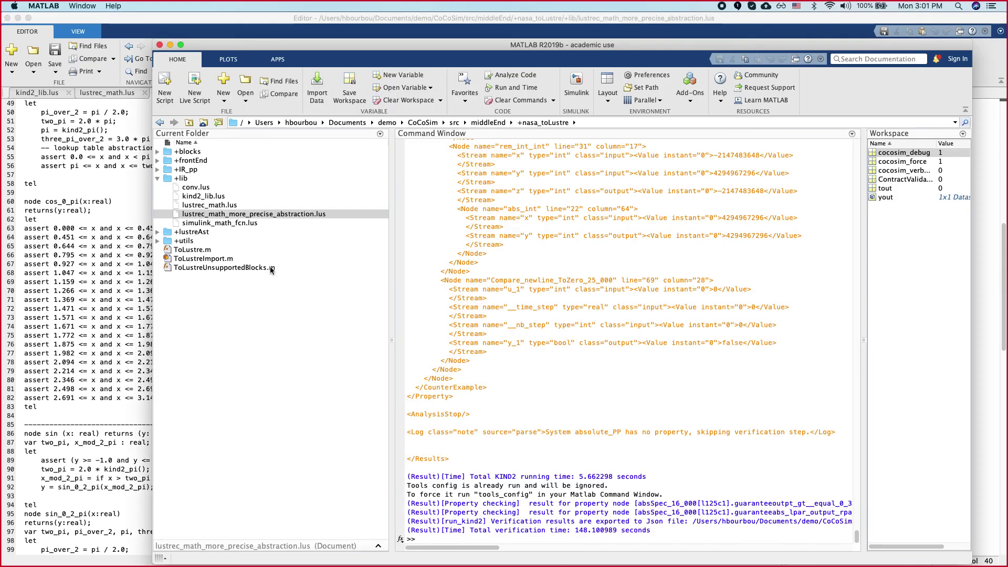
{"action": "left_click", "coordinate": [236, 214]}
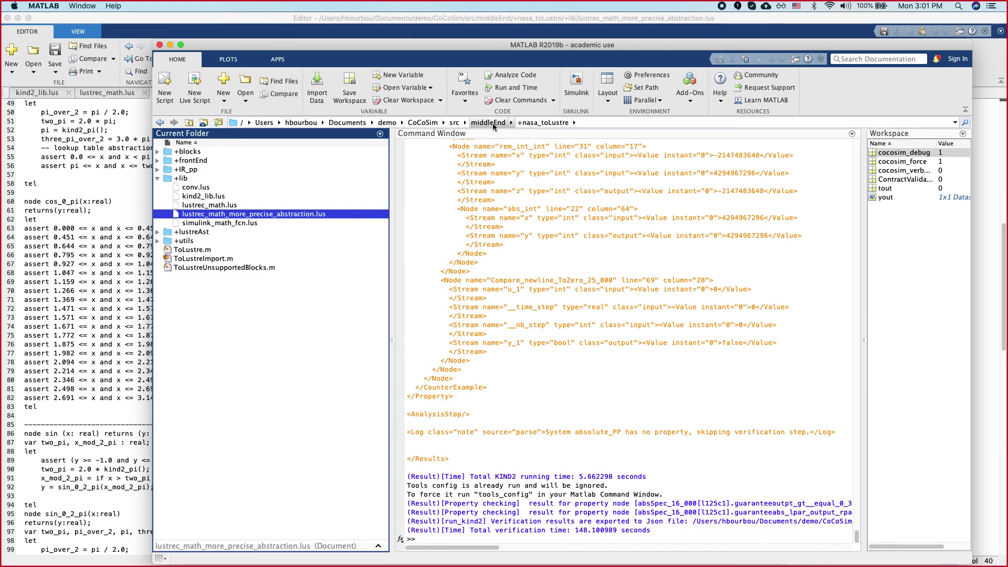
{"action": "left_click", "coordinate": [455, 124]}
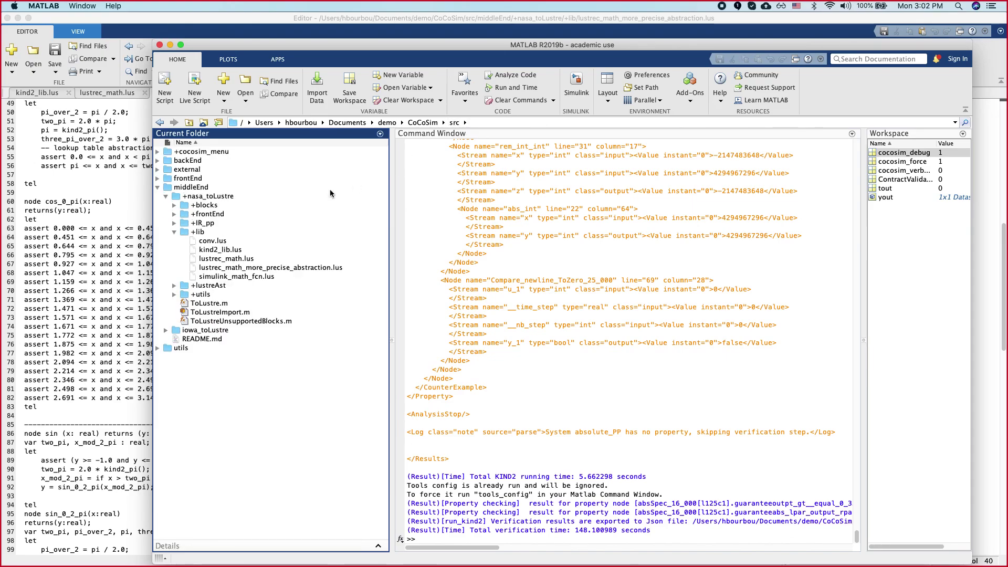
{"action": "left_click", "coordinate": [174, 232]}
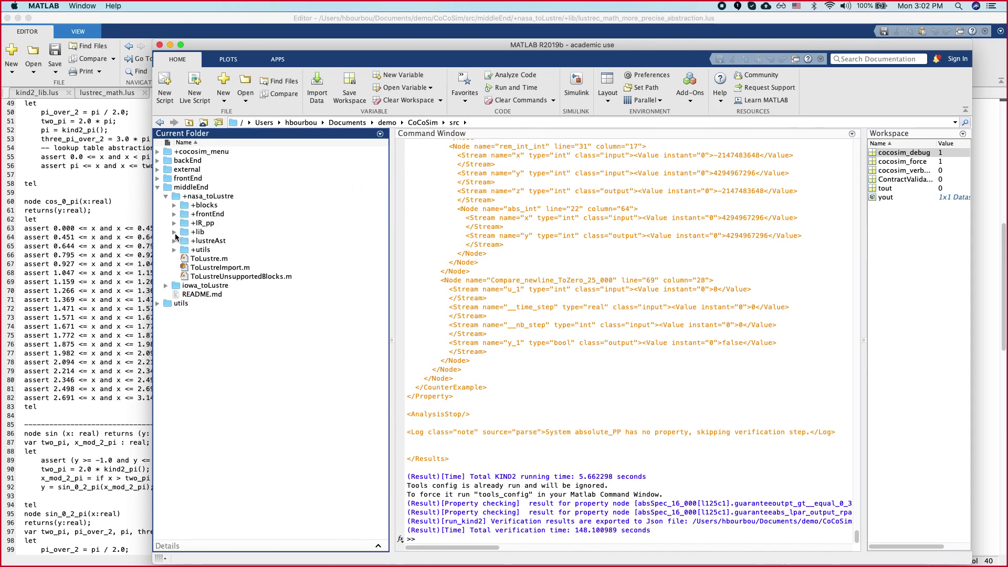
{"action": "left_click", "coordinate": [166, 196]}
{"action": "left_click", "coordinate": [158, 187]}
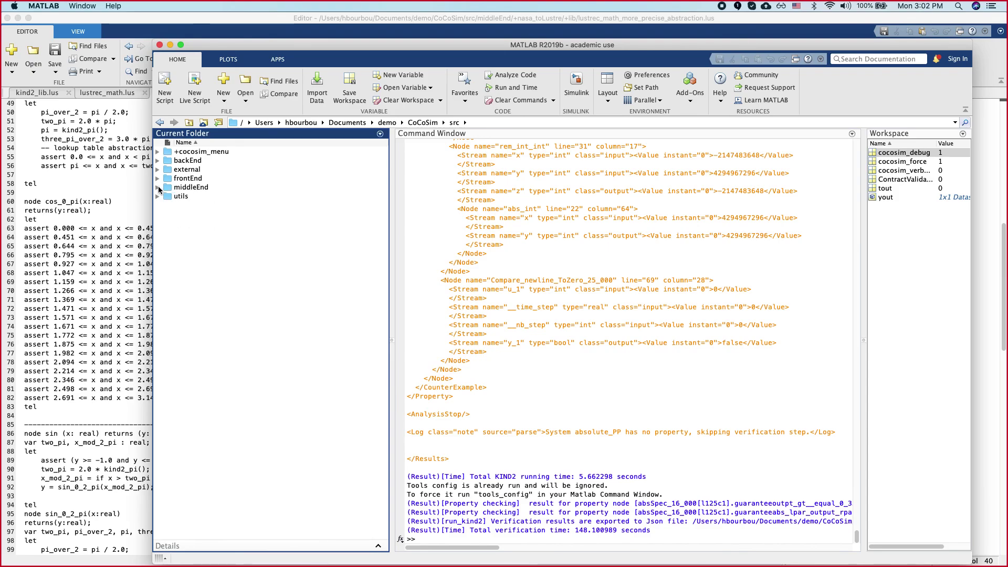